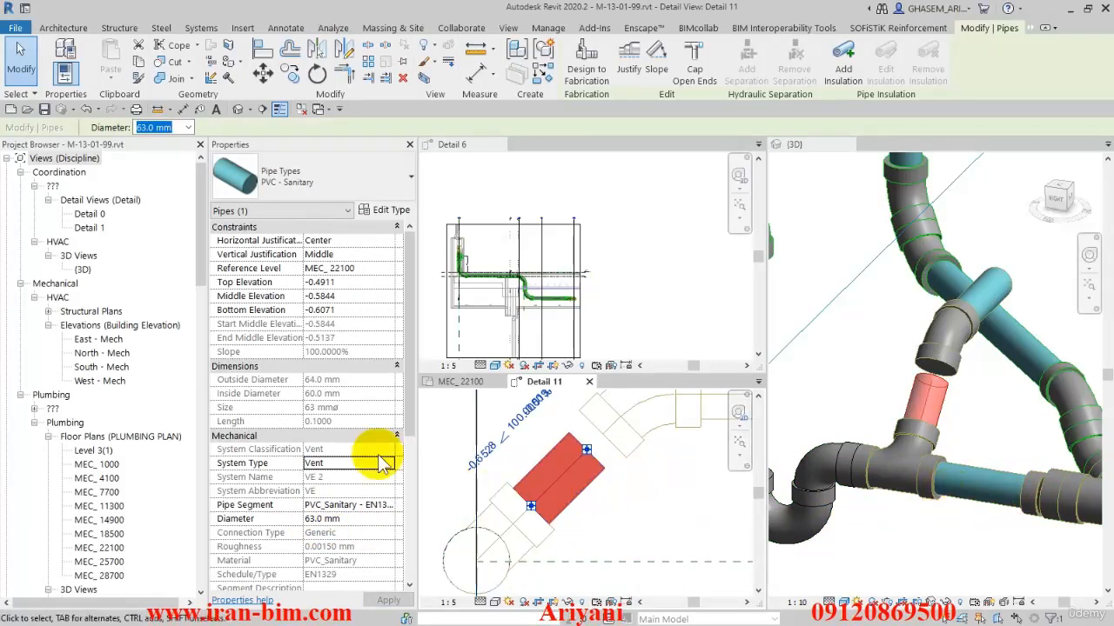
Step: Detach the short diagonal pipe's lower end from the sanitary tee and set the pipe's system type to Vent
{"action": "left_click", "coordinate": [87, 109]}
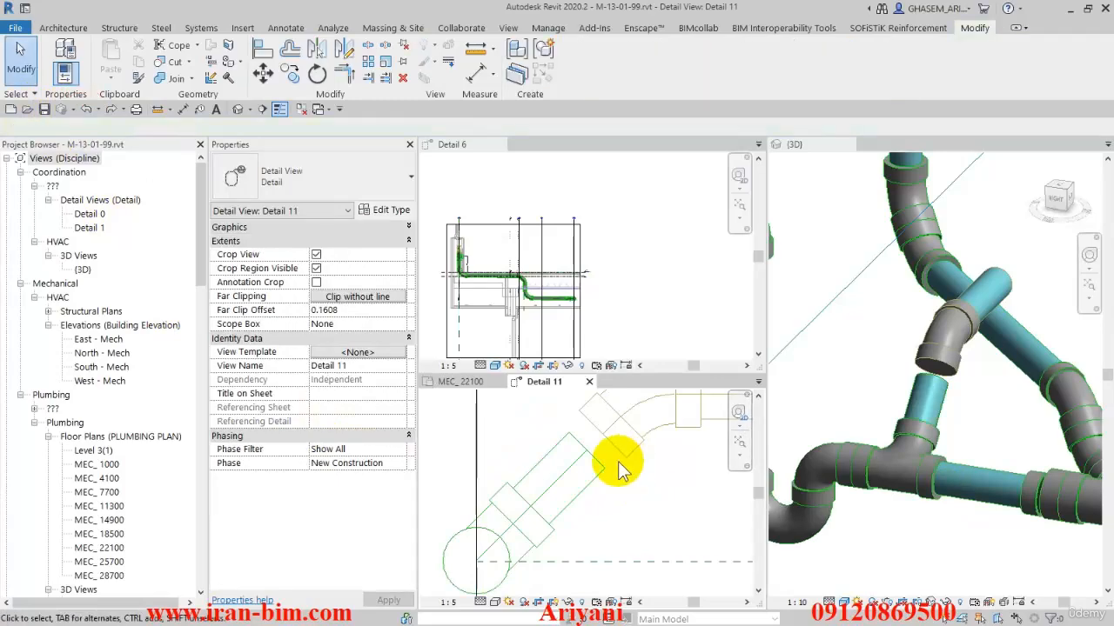
{"action": "left_click", "coordinate": [573, 475]}
{"action": "scroll", "coordinate": [531, 507], "scroll_direction": "up", "scroll_amount": 2}
{"action": "left_click_drag", "start_coordinate": [531, 508], "coordinate": [514, 522]}
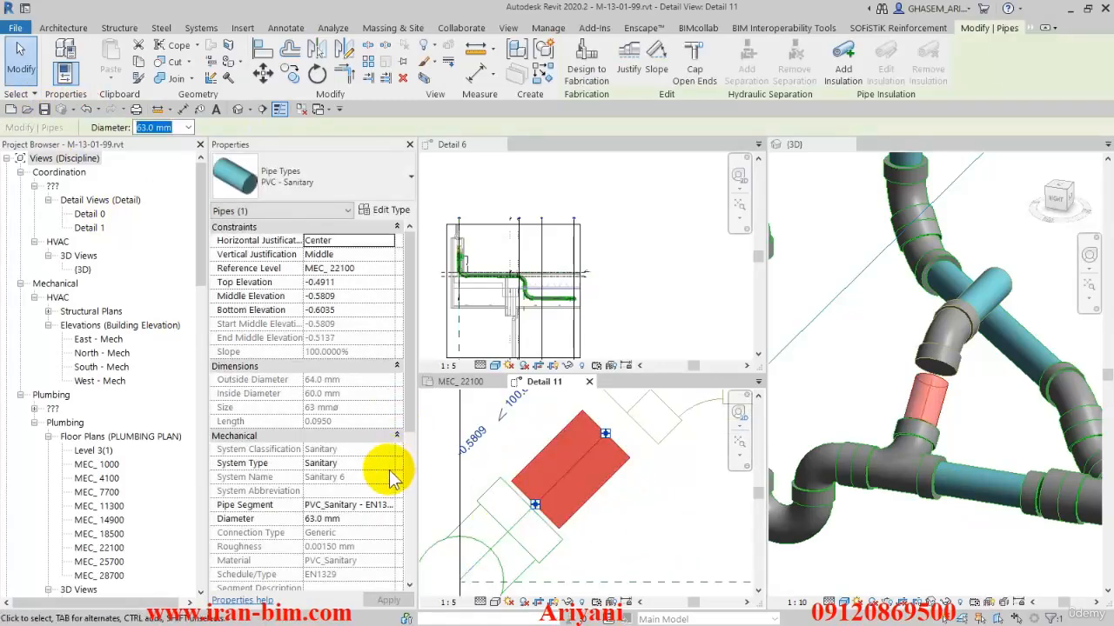
{"action": "left_click", "coordinate": [382, 463]}
{"action": "scroll", "coordinate": [348, 488], "scroll_direction": "down", "scroll_amount": 1}
{"action": "left_click", "coordinate": [319, 525]}
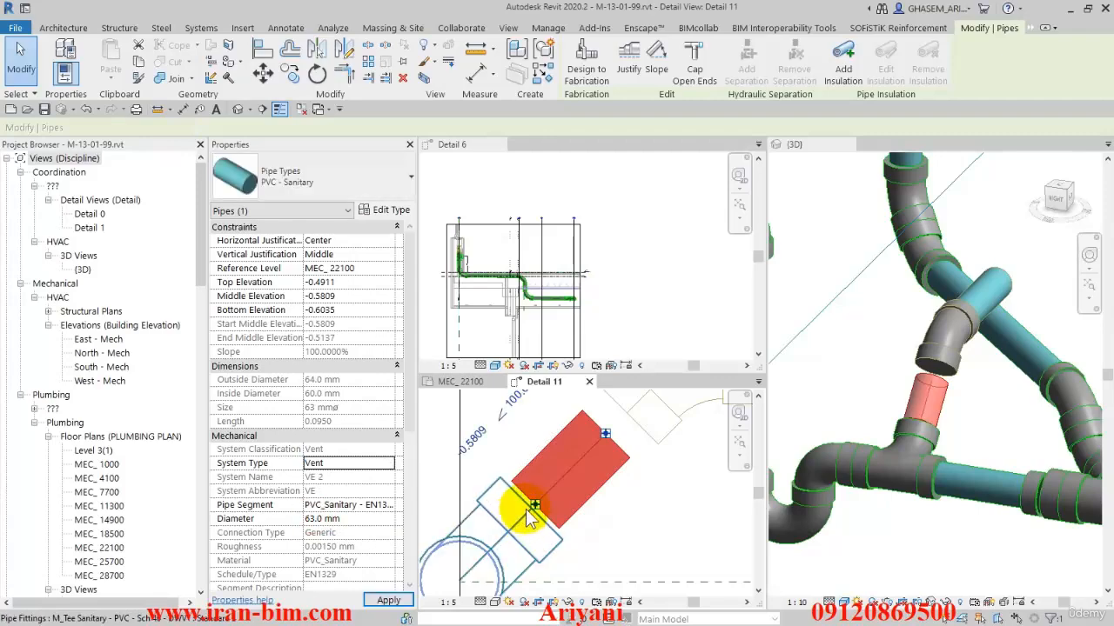
Step: Try to reconnect the short diagonal vent pipe's lower end to the tee, review both errors and cancel the change
{"action": "left_click_drag", "start_coordinate": [535, 505], "coordinate": [525, 467]}
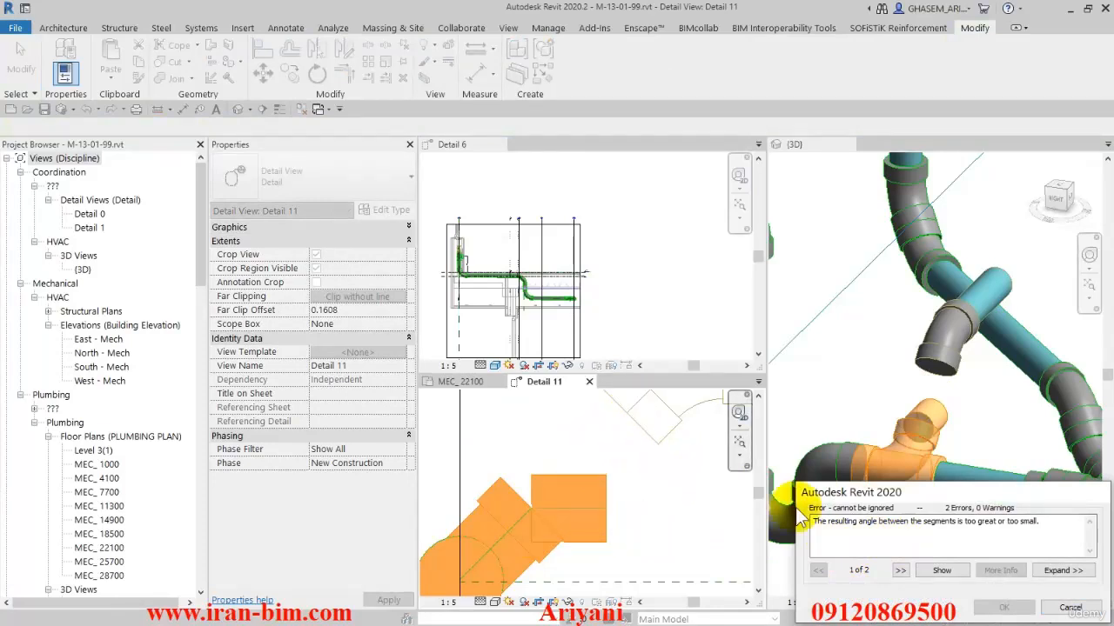
{"action": "left_click", "coordinate": [900, 570]}
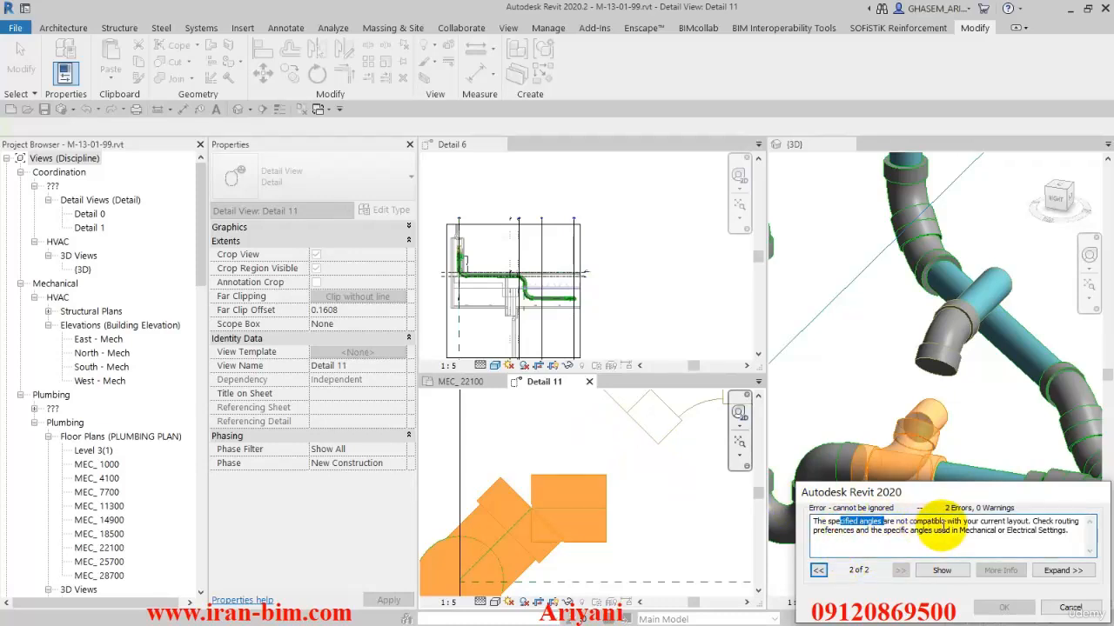
{"action": "left_click", "coordinate": [1070, 607]}
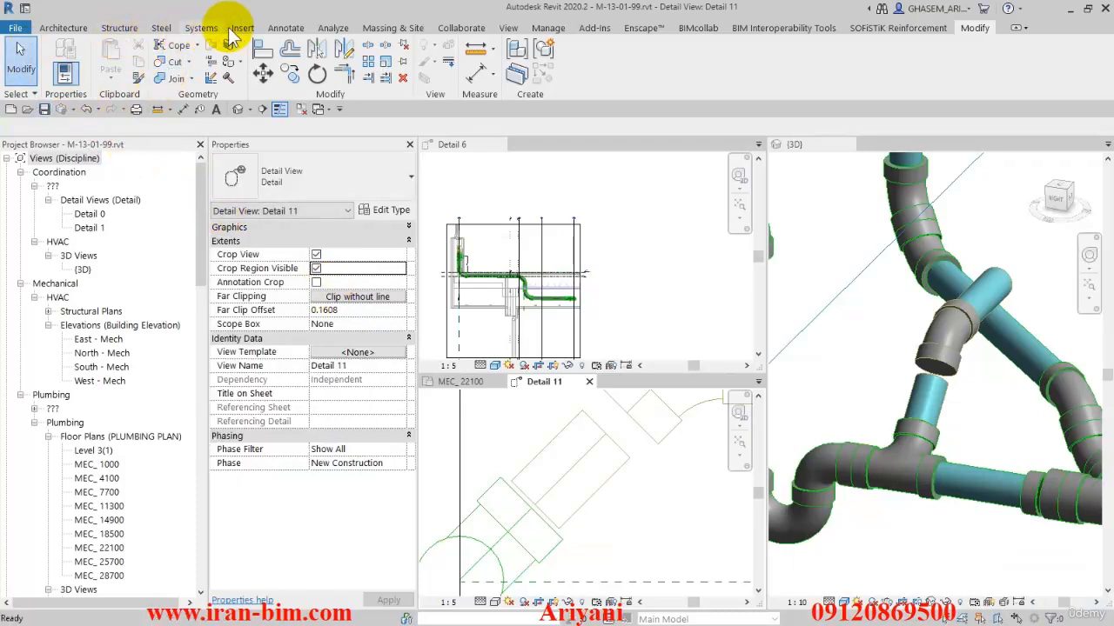
Step: Review the pipe fitting angles, segments and sizes, slopes and calculation options in Mechanical Settings
{"action": "left_click", "coordinate": [201, 29]}
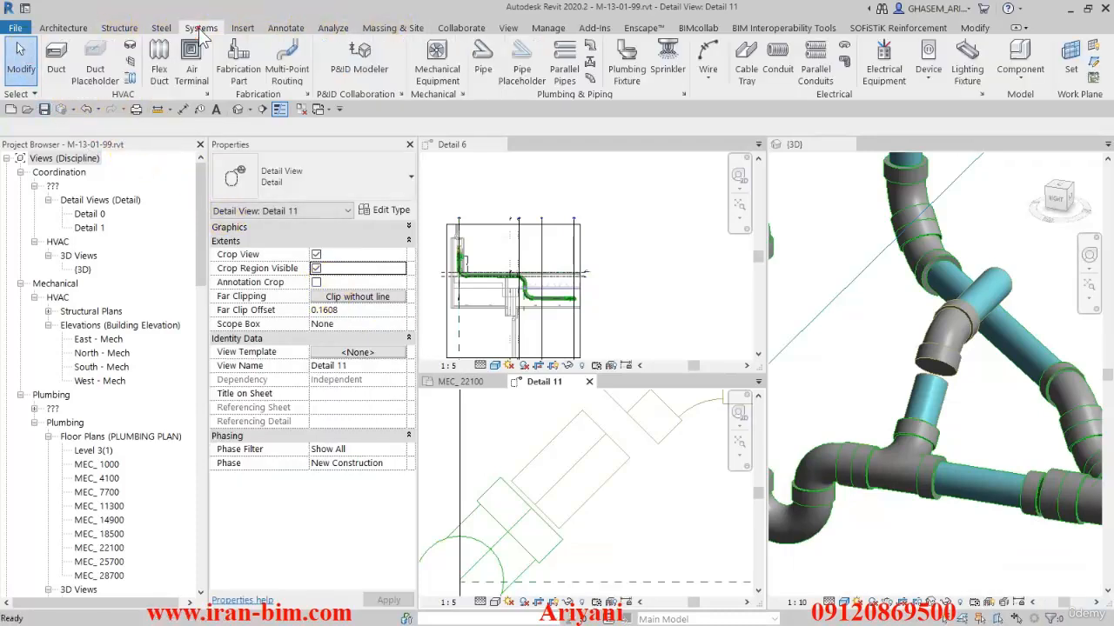
{"action": "left_click", "coordinate": [684, 94]}
{"action": "left_click", "coordinate": [382, 265]}
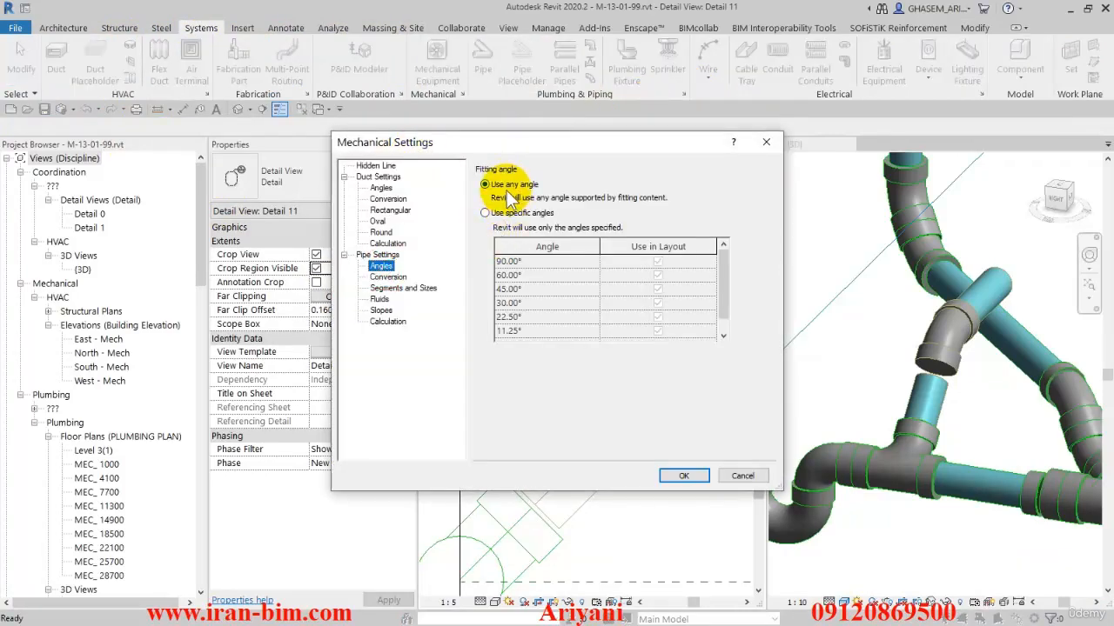
{"action": "left_click_drag", "start_coordinate": [517, 146], "coordinate": [539, 65]}
{"action": "left_click", "coordinate": [412, 208]}
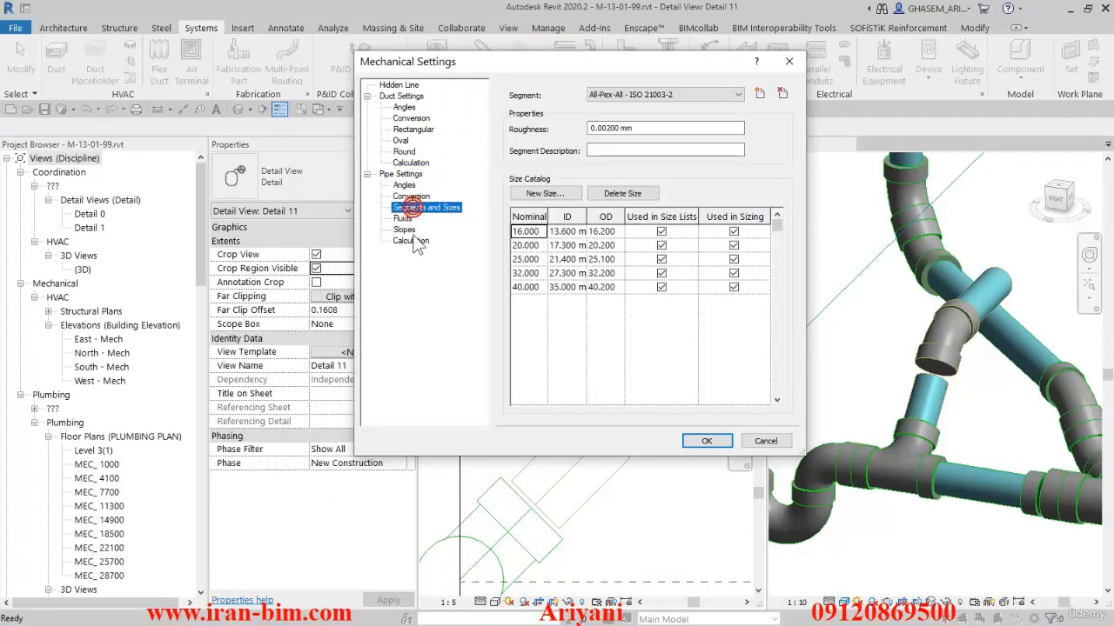
{"action": "left_click", "coordinate": [403, 229]}
{"action": "left_click", "coordinate": [406, 240]}
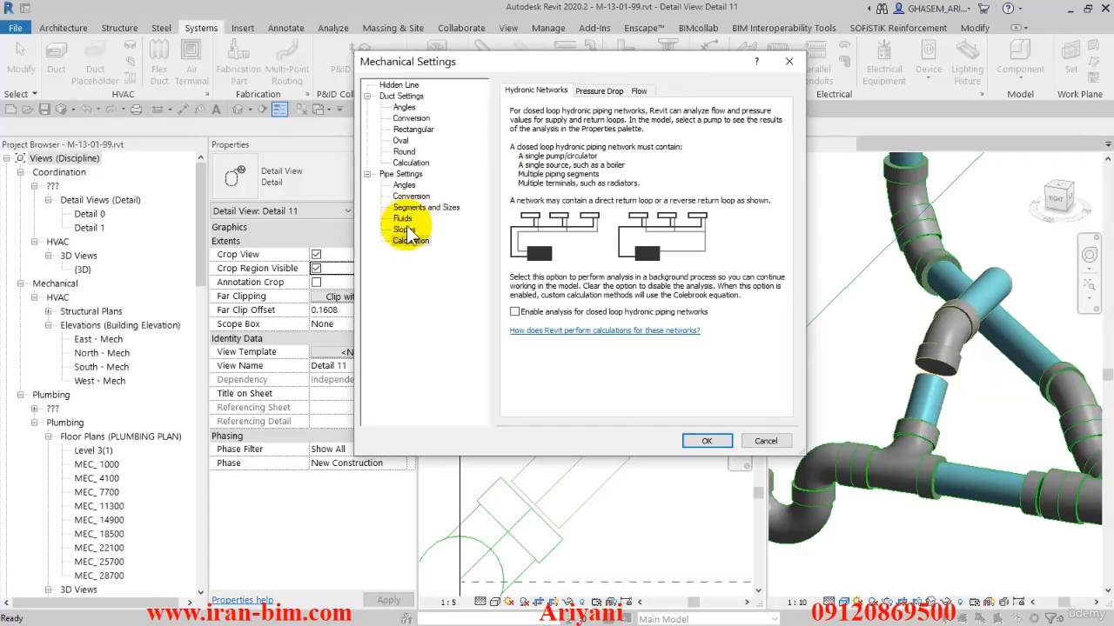
{"action": "left_click", "coordinate": [404, 185]}
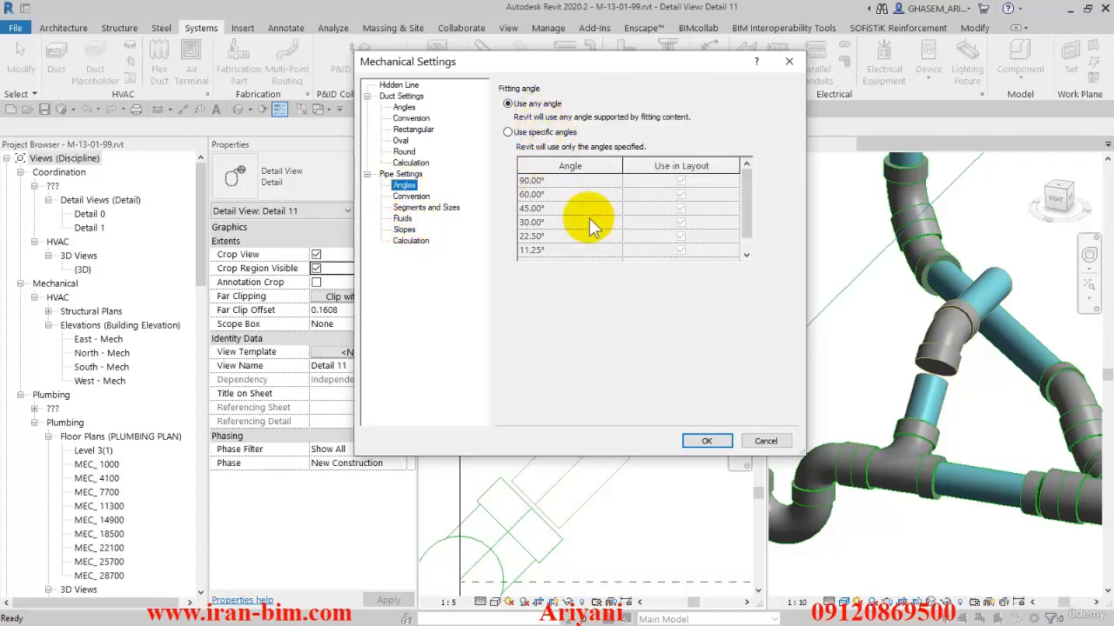
{"action": "left_click", "coordinate": [708, 441]}
Step: Stretch the diagonal vent pipe's upper end along its 45° axis to a pipe length of about 0.34 m
{"action": "scroll", "coordinate": [611, 493], "scroll_direction": "down", "scroll_amount": 1}
{"action": "middle_click_drag", "start_coordinate": [609, 494], "coordinate": [567, 503]}
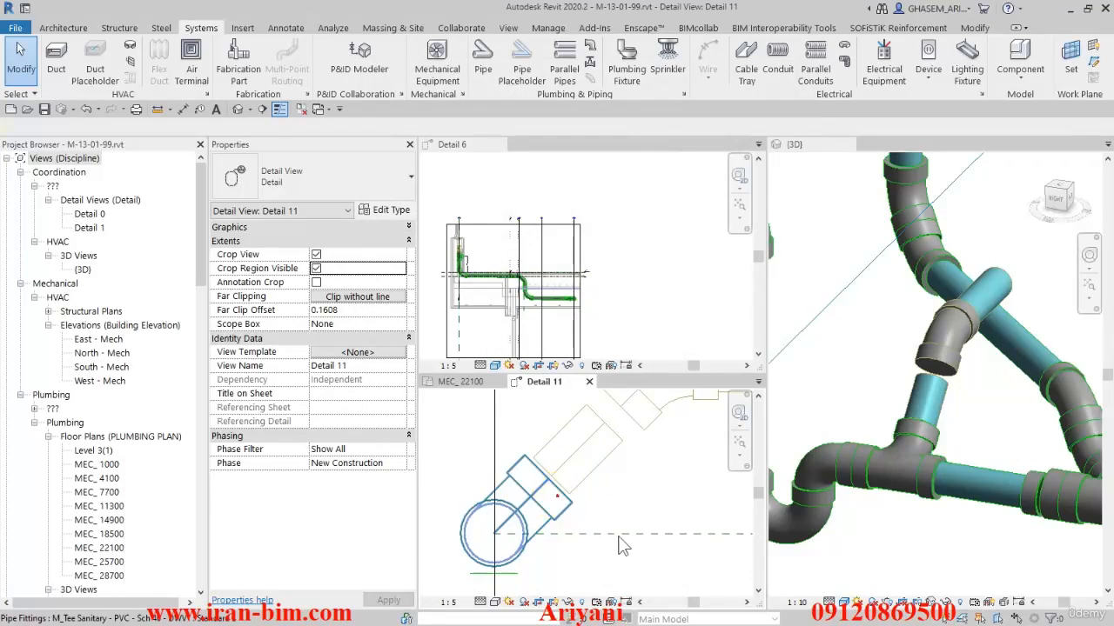
{"action": "left_click", "coordinate": [554, 496]}
{"action": "scroll", "coordinate": [622, 476], "scroll_direction": "down", "scroll_amount": 1}
{"action": "middle_click_drag", "start_coordinate": [628, 479], "coordinate": [519, 547]}
{"action": "left_click", "coordinate": [559, 481]}
{"action": "left_click", "coordinate": [481, 518]}
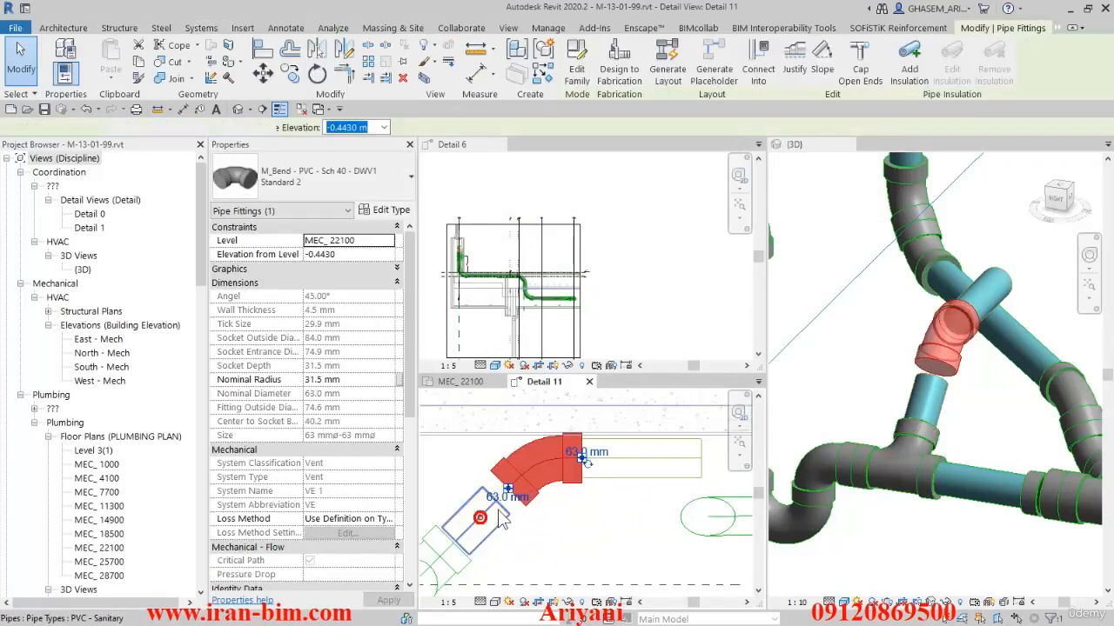
{"action": "left_click_drag", "start_coordinate": [495, 502], "coordinate": [599, 407]}
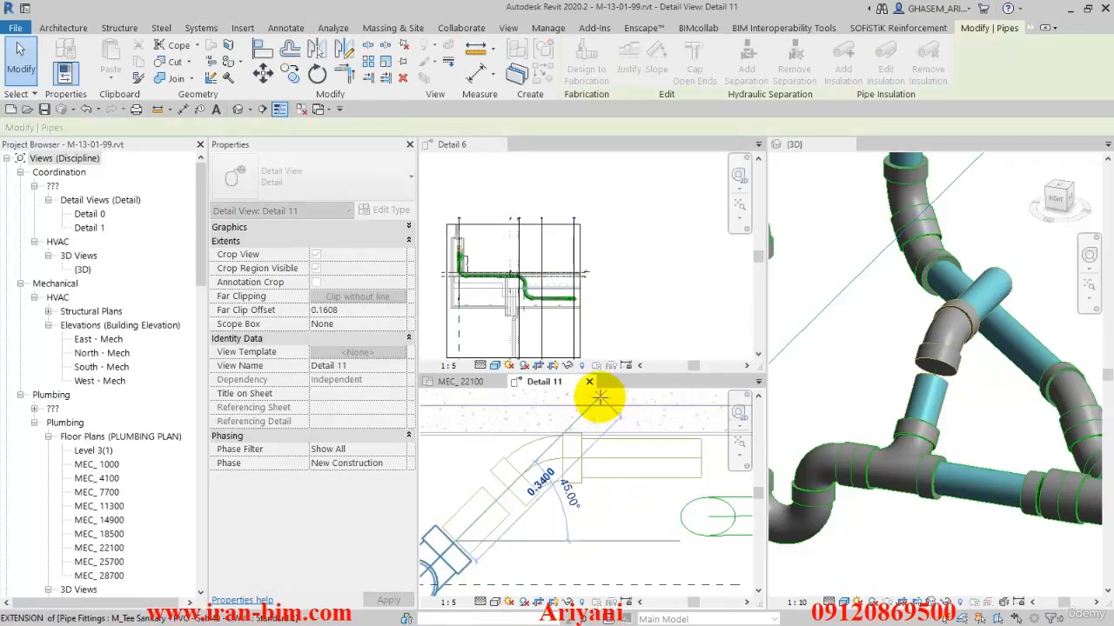
{"action": "left_click_drag", "start_coordinate": [600, 397], "coordinate": [601, 398]}
Step: Try to connect the stretched diagonal pipe's lower end to the tee branch, examine the error and cancel the change
{"action": "middle_click_drag", "start_coordinate": [543, 537], "coordinate": [640, 467]}
{"action": "scroll", "coordinate": [557, 472], "scroll_direction": "up", "scroll_amount": 2}
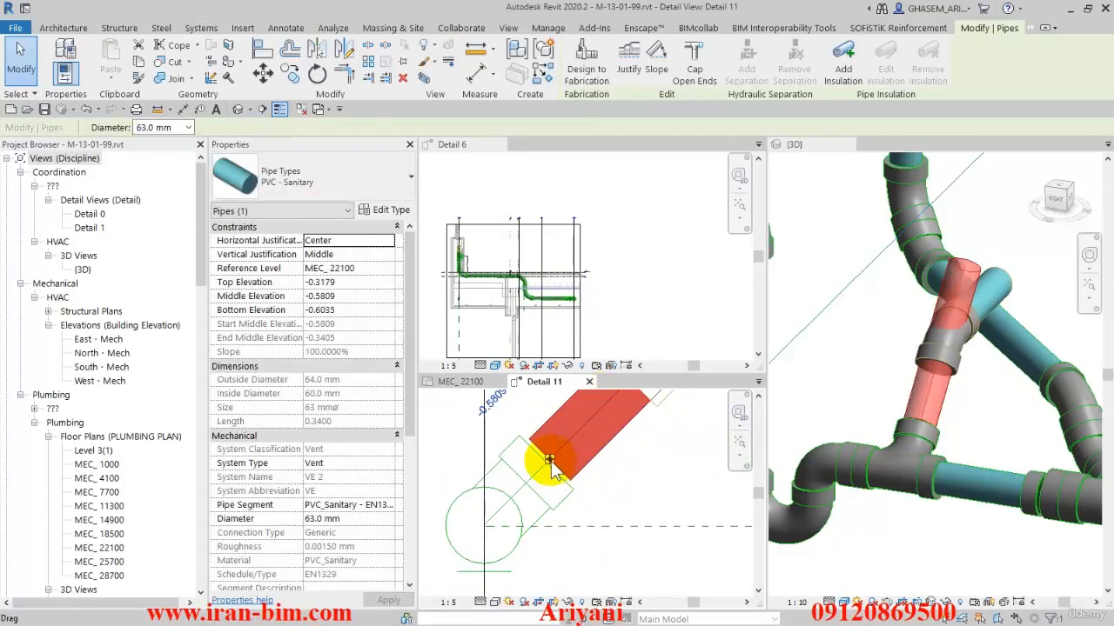
{"action": "left_click_drag", "start_coordinate": [549, 460], "coordinate": [546, 463]}
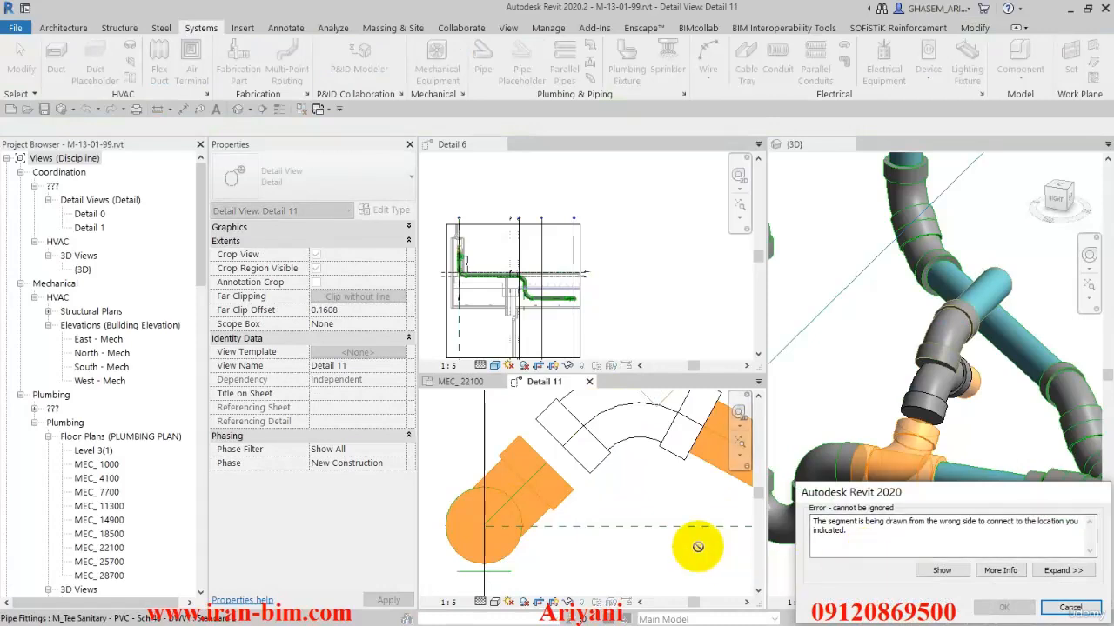
{"action": "scroll", "coordinate": [659, 499], "scroll_direction": "down", "scroll_amount": 3}
{"action": "middle_click_drag", "start_coordinate": [658, 498], "coordinate": [607, 507]}
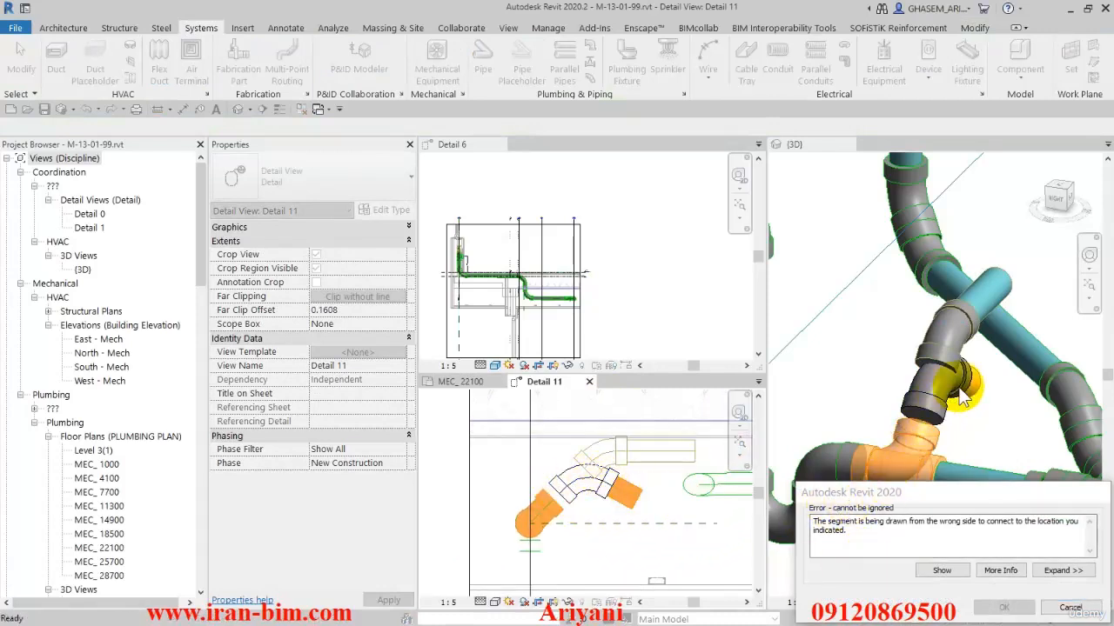
{"action": "left_click", "coordinate": [1059, 602]}
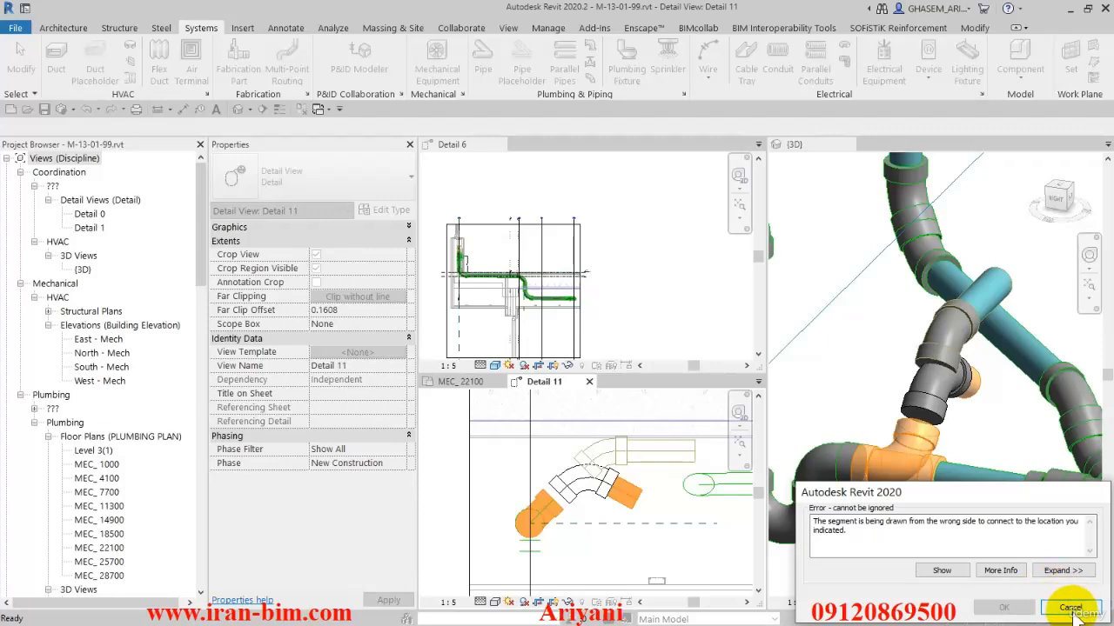
{"action": "left_click", "coordinate": [1070, 607]}
Step: Delete the stretched diagonal pipe between the tee and the horizontal vent pipe
{"action": "mouse_move", "coordinate": [609, 510]}
{"action": "middle_mouse_down"}
{"action": "mouse_move", "coordinate": [588, 548]}
{"action": "mouse_move", "coordinate": [595, 524]}
{"action": "middle_mouse_up"}
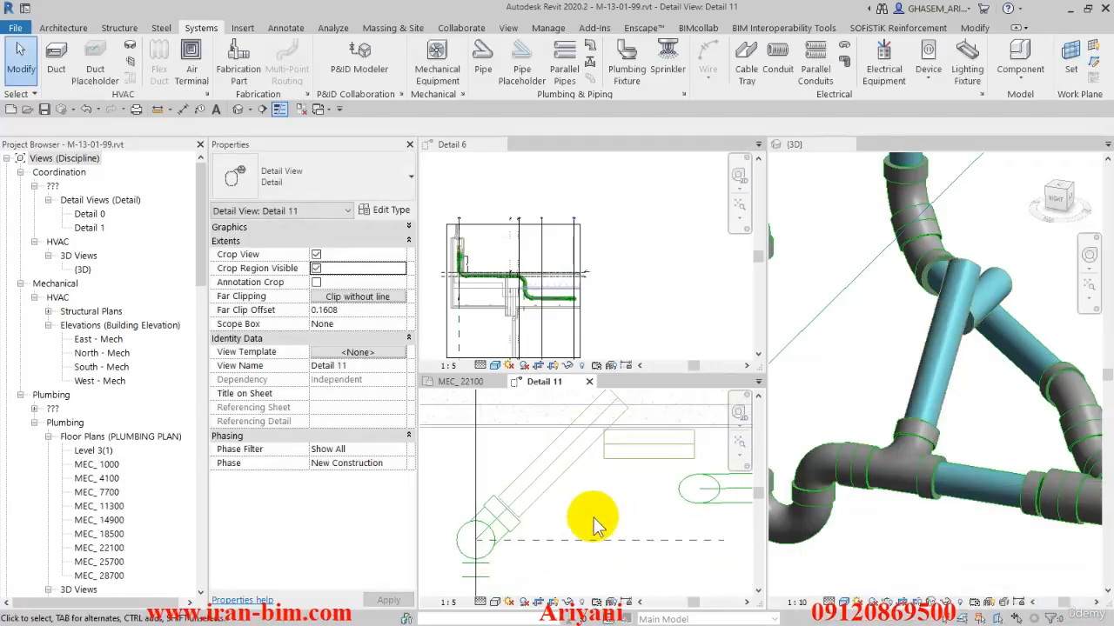
{"action": "left_click", "coordinate": [543, 481]}
{"action": "key", "text": "Delete"}
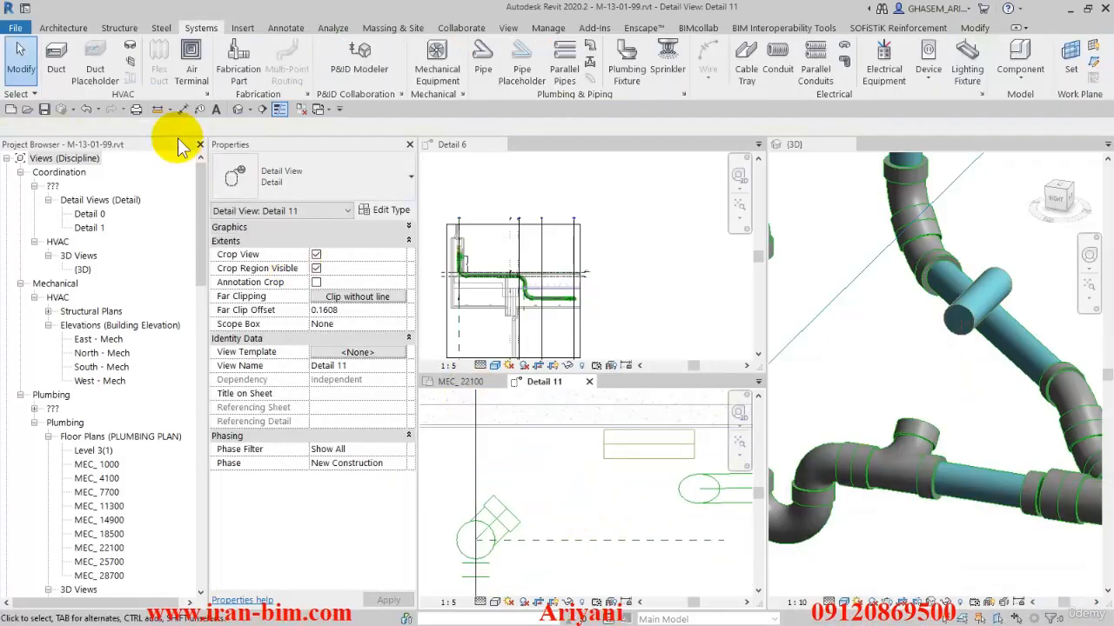
Step: Draw a 63 mm Vent pipe about 0.2 m long at 45° from the horizontal vent pipe's height down to the tee branch
{"action": "left_click", "coordinate": [483, 70]}
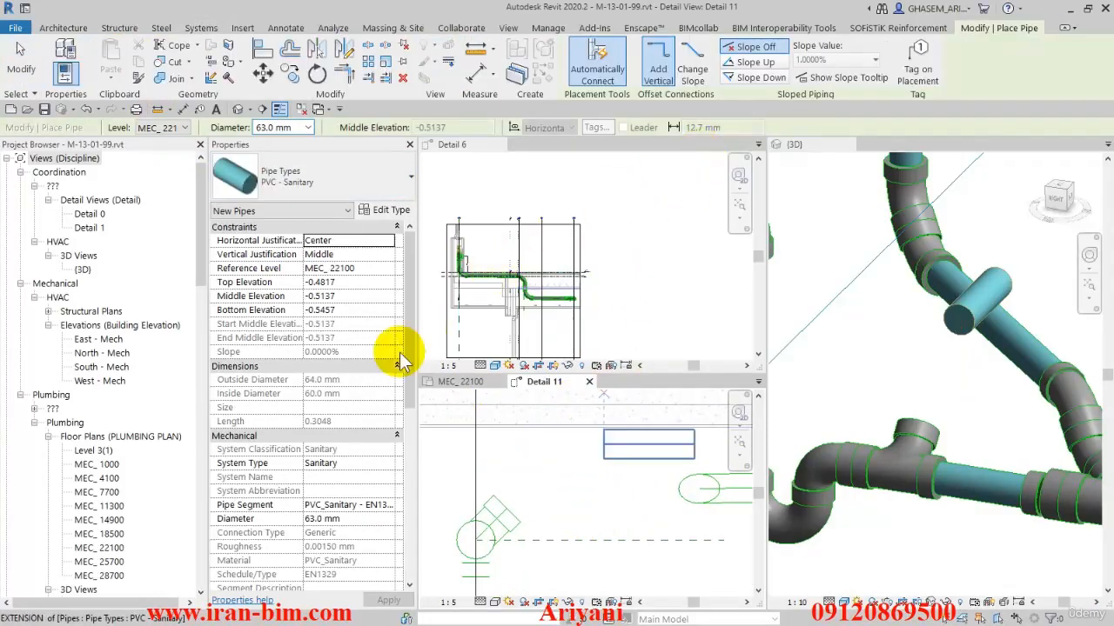
{"action": "left_click", "coordinate": [388, 464]}
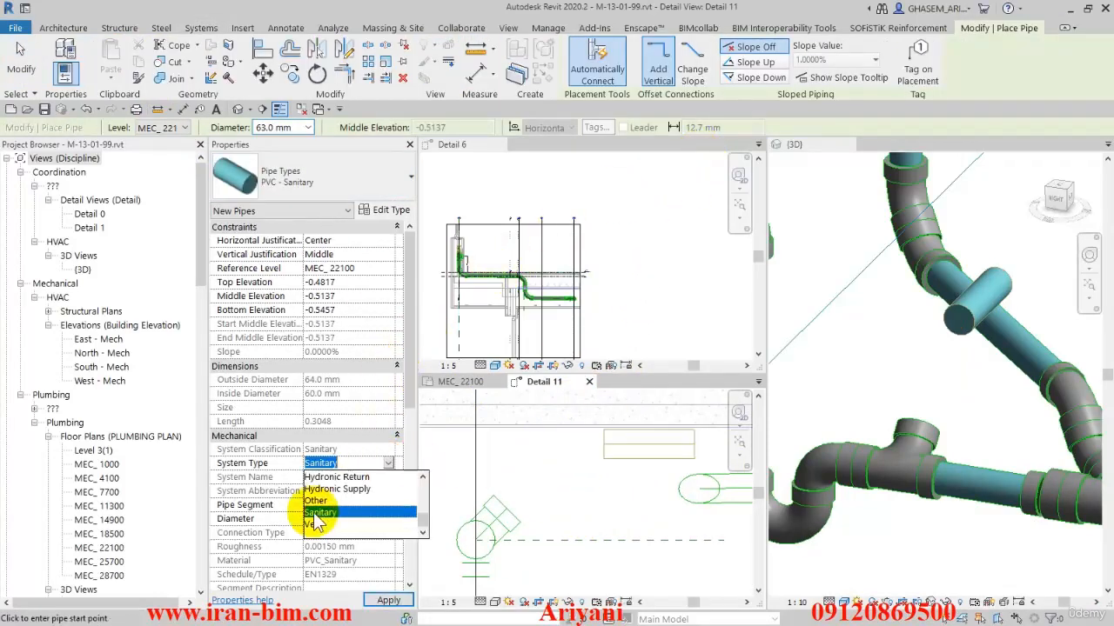
{"action": "left_click", "coordinate": [311, 525]}
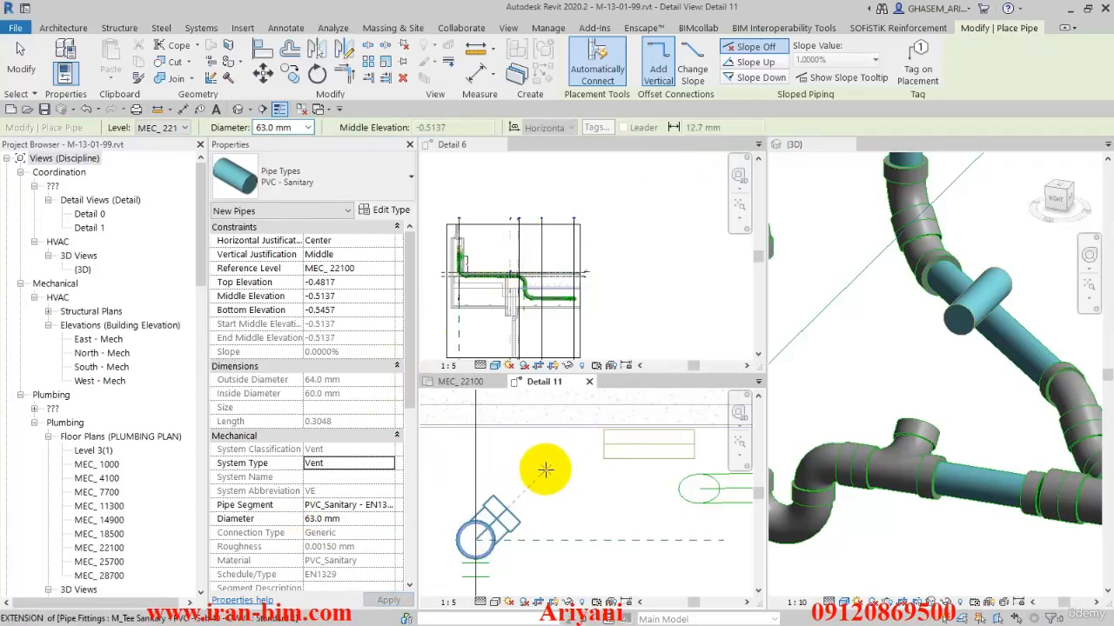
{"action": "left_click", "coordinate": [572, 445]}
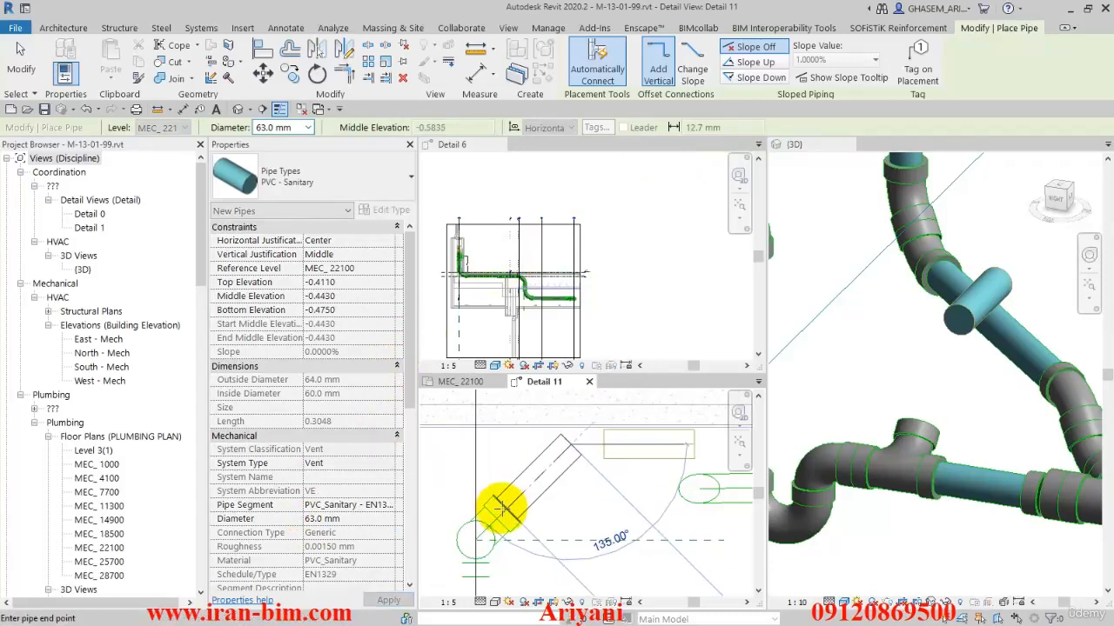
{"action": "left_click", "coordinate": [507, 508]}
{"action": "left_click", "coordinate": [20, 61]}
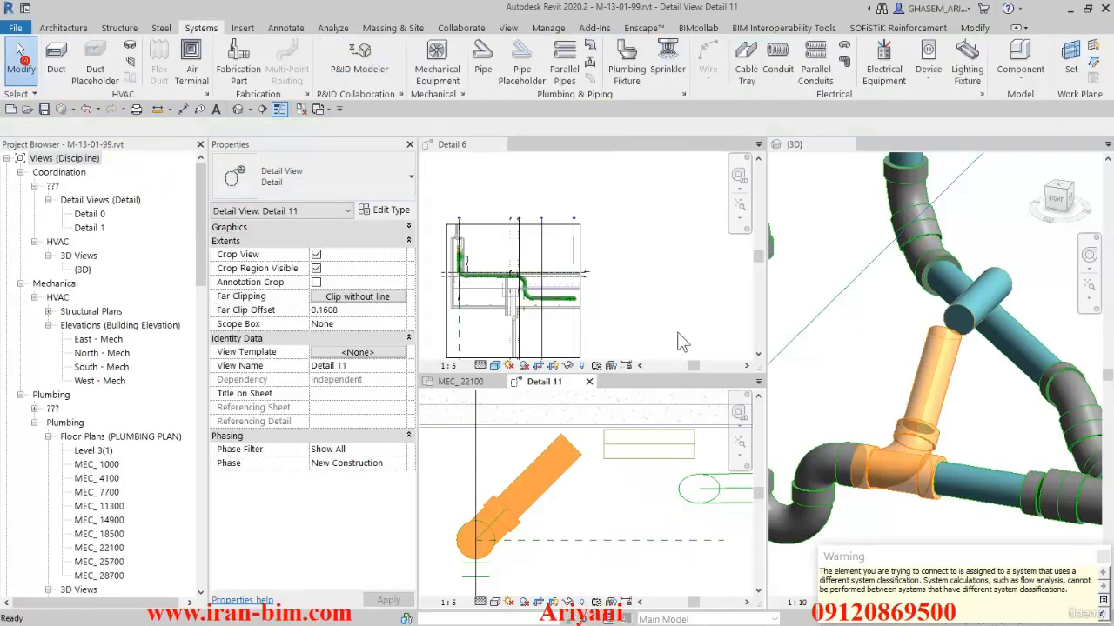
Step: Read and dismiss the system classification warning, and compare the system properties of the new diagonal pipe and the tee
{"action": "left_click_drag", "start_coordinate": [939, 561], "coordinate": [788, 386]}
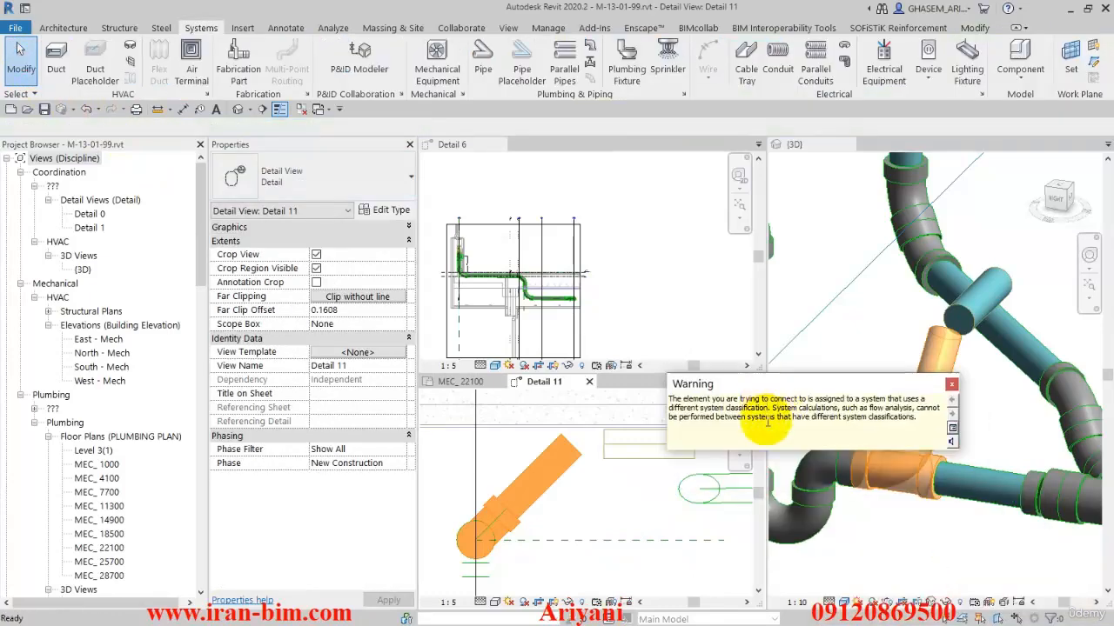
{"action": "left_click_drag", "start_coordinate": [780, 396], "coordinate": [799, 455]}
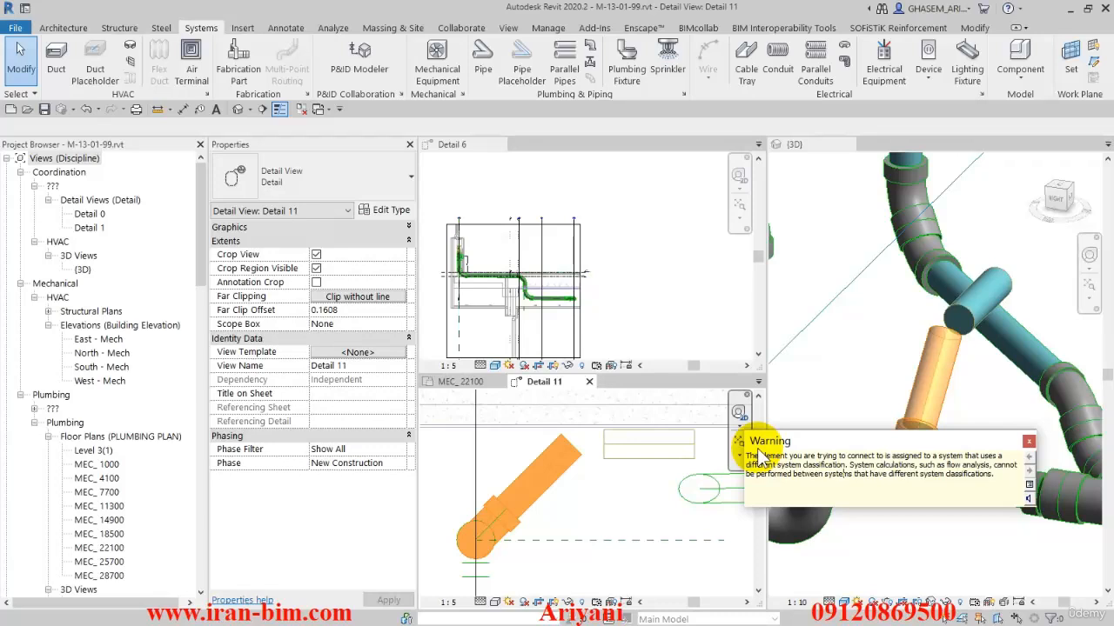
{"action": "left_click", "coordinate": [26, 65]}
{"action": "left_click", "coordinate": [1029, 454]}
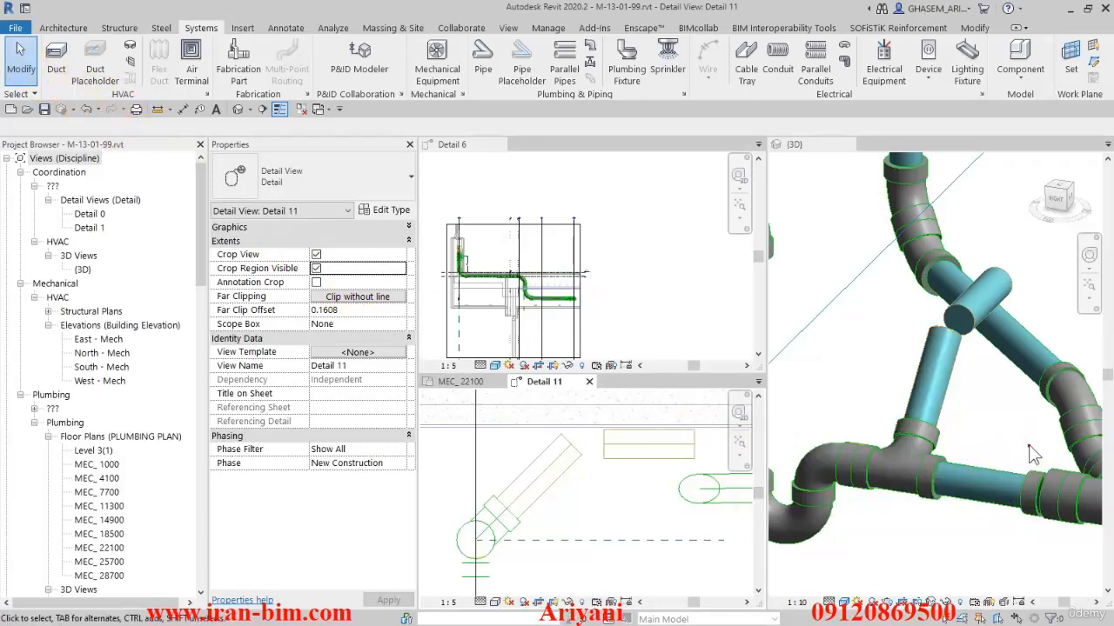
{"action": "left_click", "coordinate": [504, 519]}
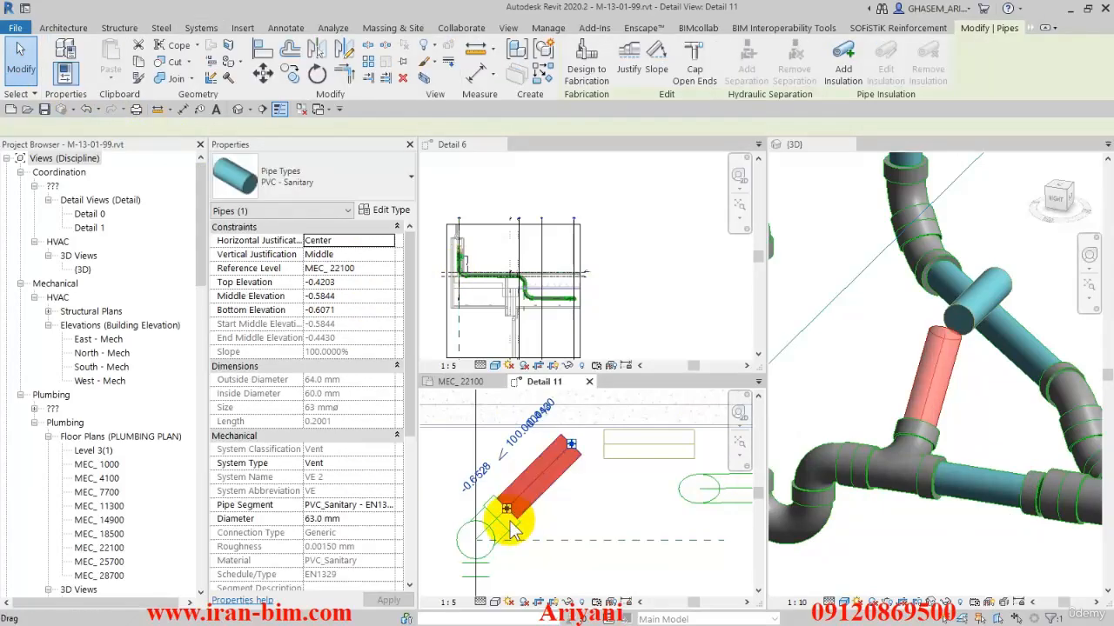
{"action": "left_click", "coordinate": [503, 540]}
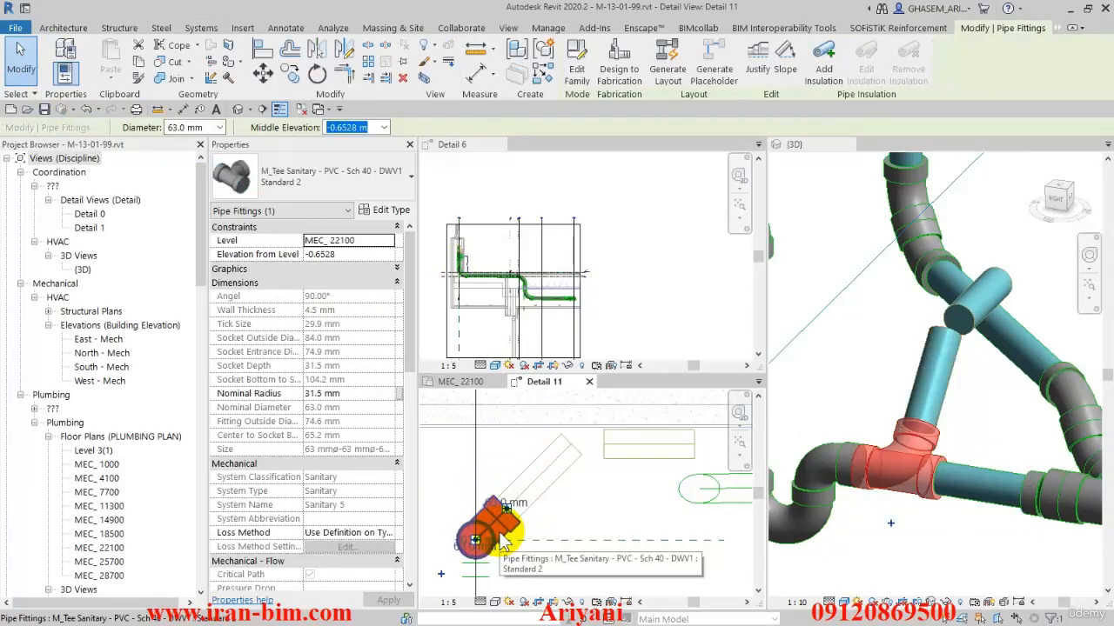
{"action": "left_click", "coordinate": [526, 470]}
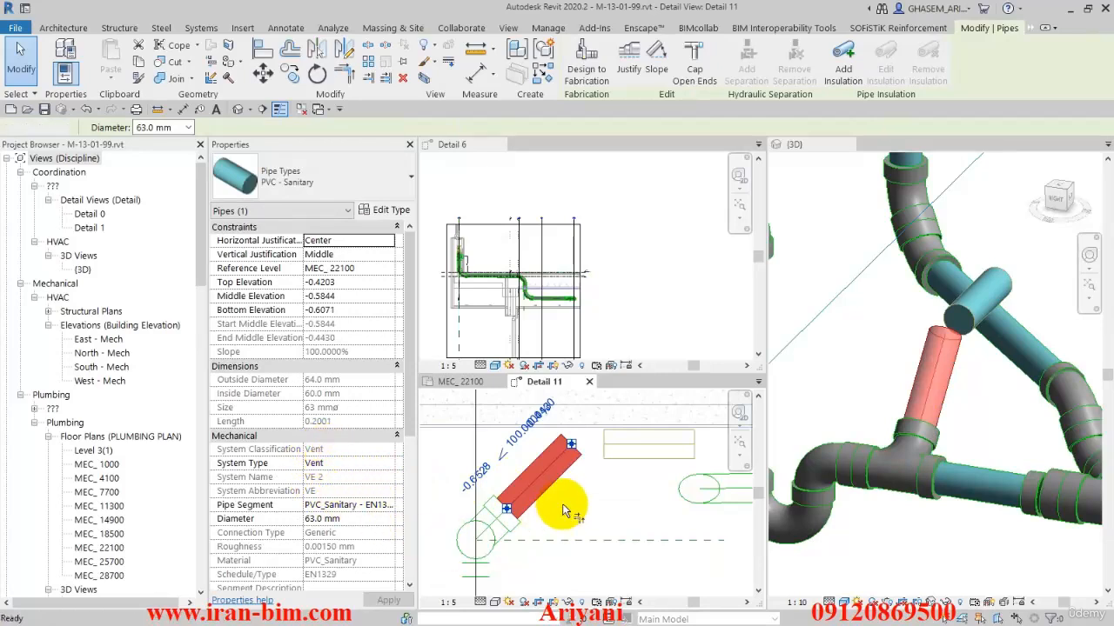
Step: Join the diagonal and horizontal vent pipes with Trim/Extend to Corner, and nudge the horizontal pipe down to a middle elevation of -0.4580
{"action": "key", "text": "t"}
{"action": "key", "text": "r"}
{"action": "scroll", "coordinate": [601, 515], "scroll_direction": "down", "scroll_amount": 1}
{"action": "middle_click_drag", "start_coordinate": [601, 515], "coordinate": [631, 496]}
{"action": "key", "text": "Escape"}
{"action": "left_click", "coordinate": [525, 469]}
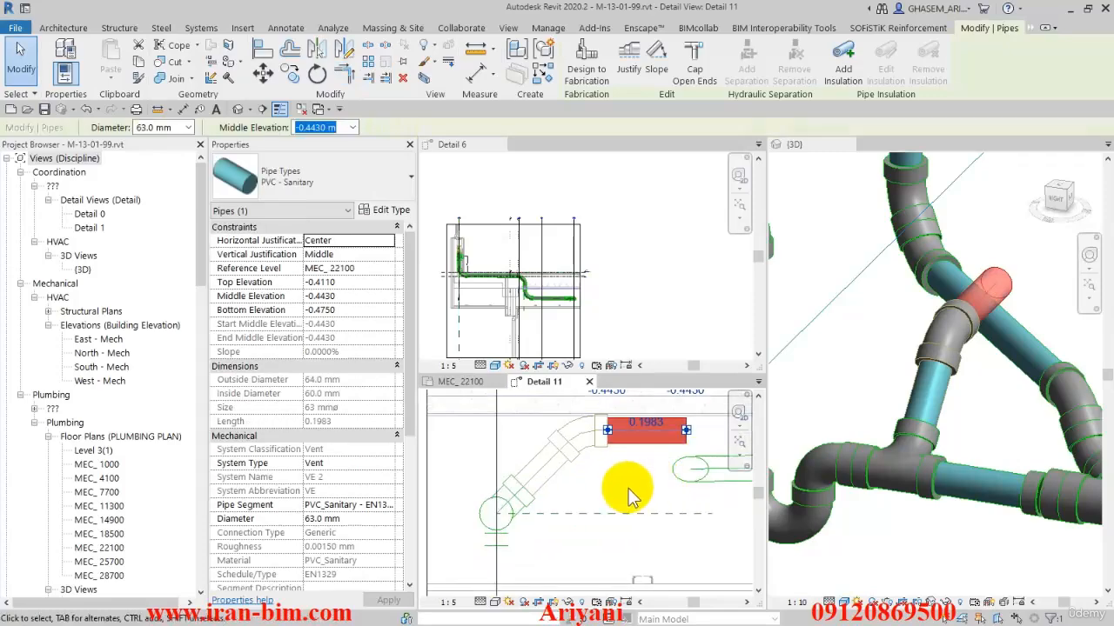
{"action": "key", "text": "Down"}
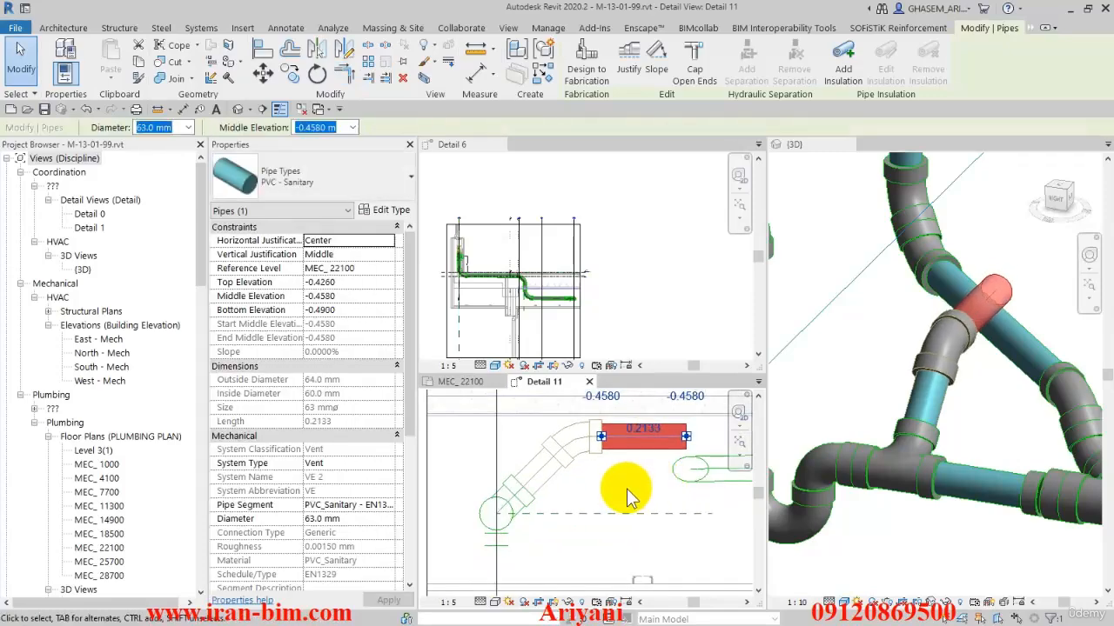
Step: Extend the horizontal vent pipe from its open end with a 1.0000% upward slope, to about 0.85 m overall length
{"action": "scroll", "coordinate": [630, 478], "scroll_direction": "down", "scroll_amount": 1}
{"action": "middle_click_drag", "start_coordinate": [604, 497], "coordinate": [472, 492]}
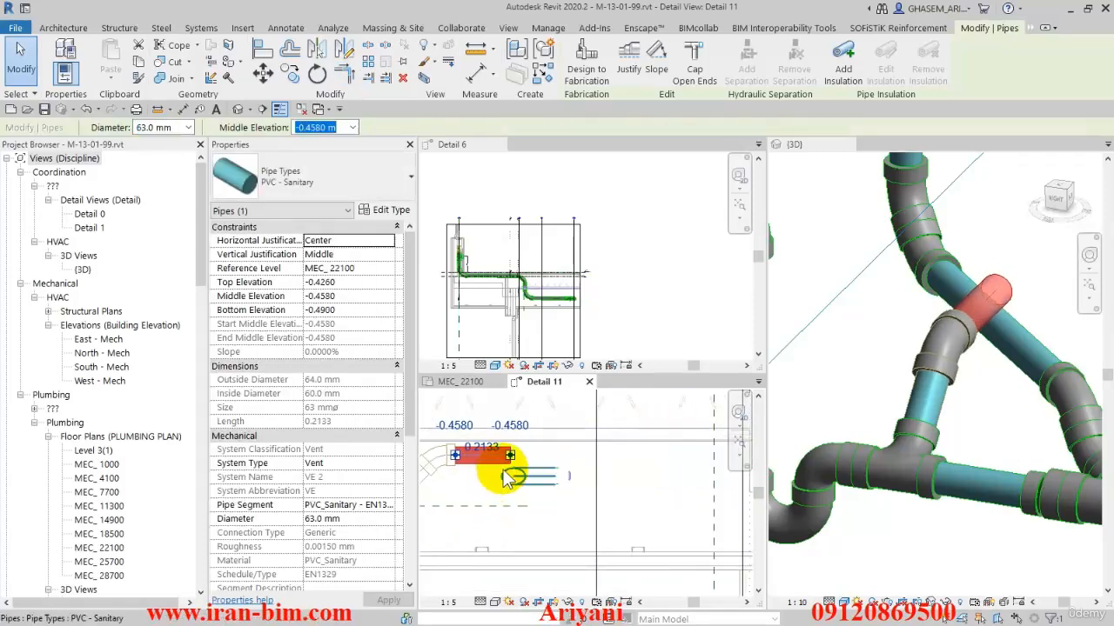
{"action": "right_click", "coordinate": [515, 466]}
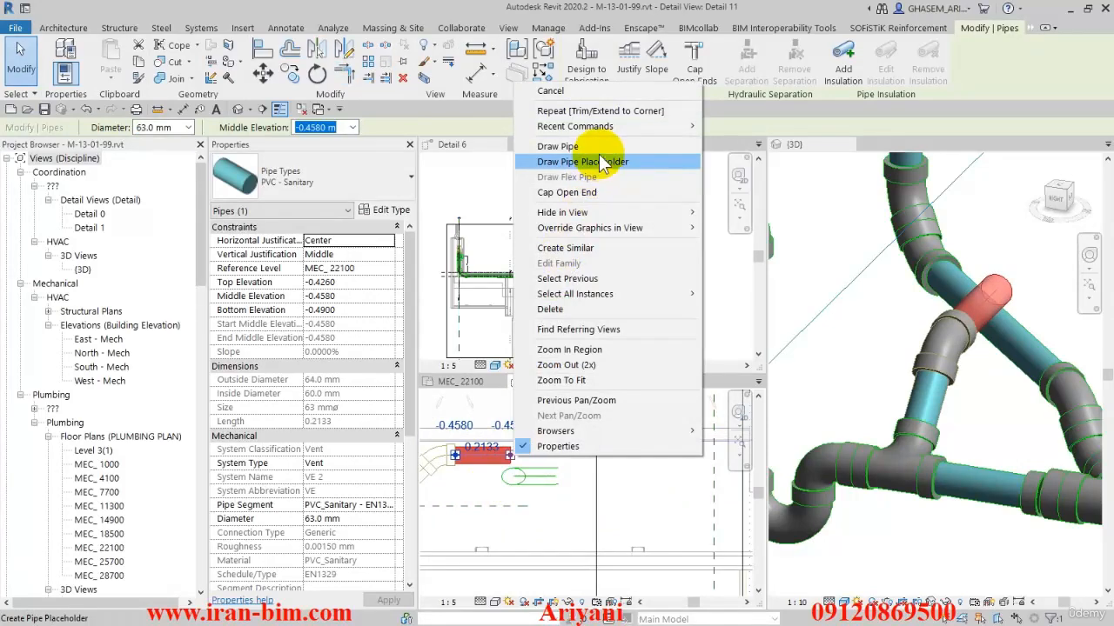
{"action": "left_click", "coordinate": [602, 154]}
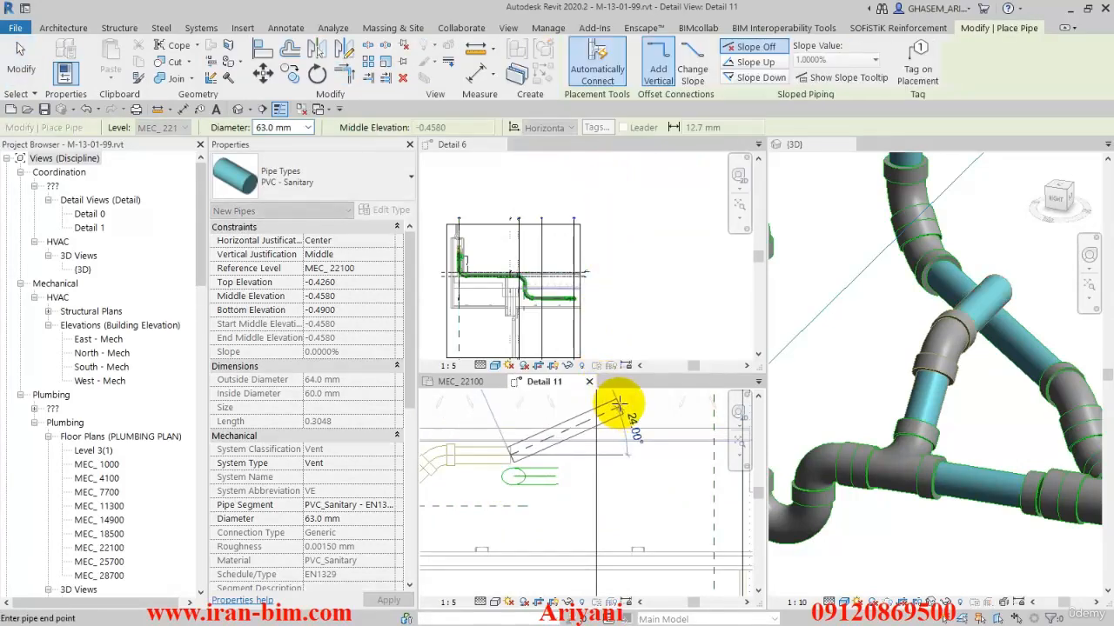
{"action": "left_click", "coordinate": [769, 79]}
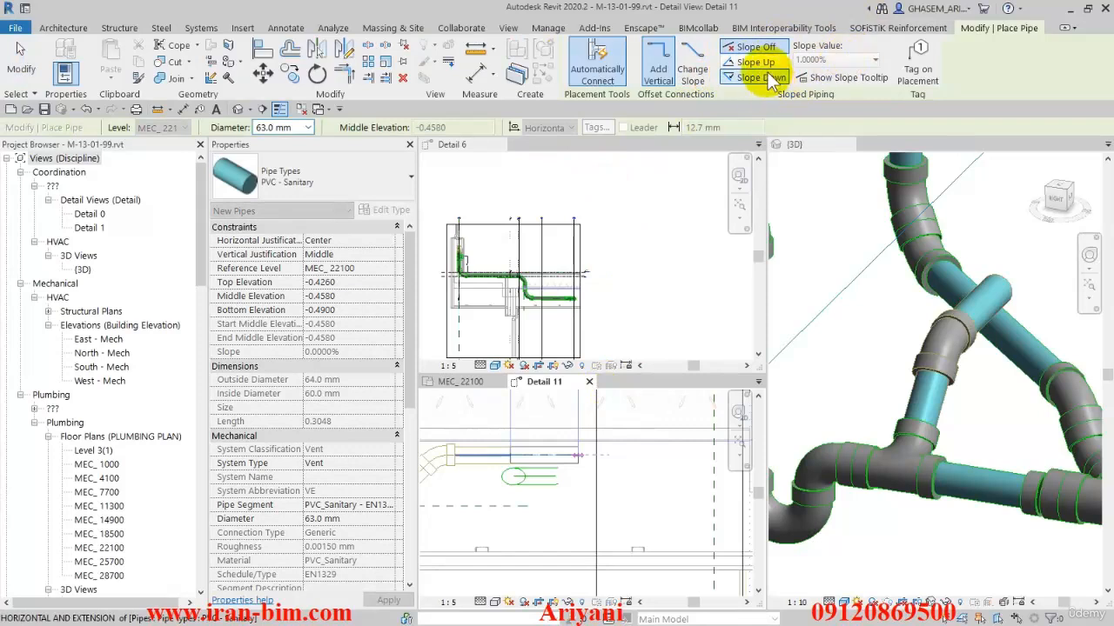
{"action": "left_click", "coordinate": [756, 63]}
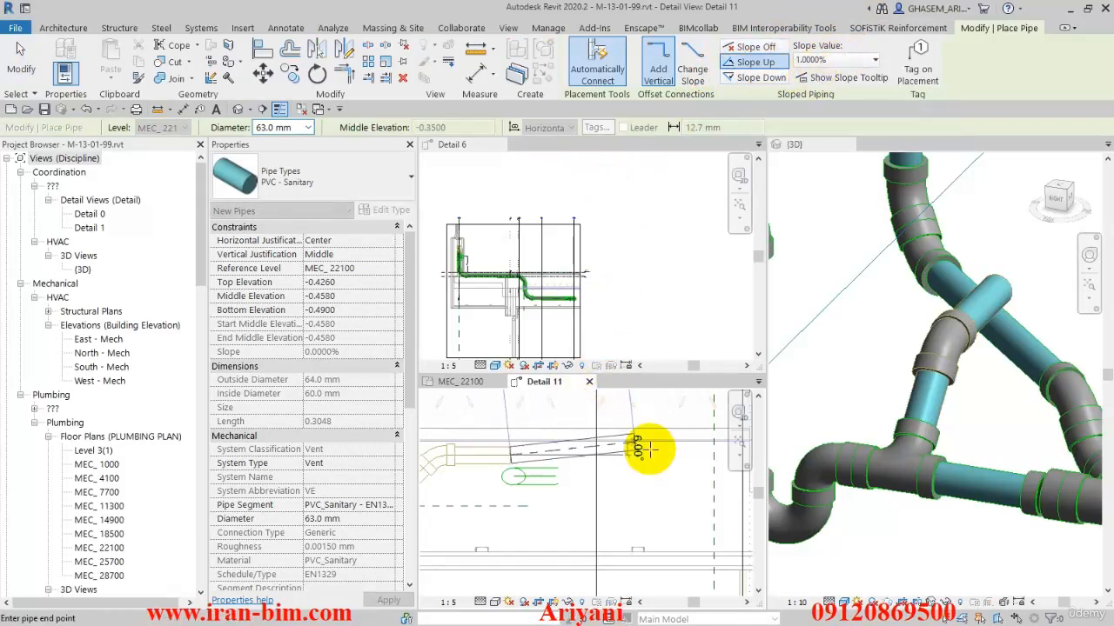
{"action": "middle_click_drag", "start_coordinate": [649, 464], "coordinate": [522, 445]}
{"action": "scroll", "coordinate": [524, 443], "scroll_direction": "down", "scroll_amount": 2}
{"action": "middle_click_drag", "start_coordinate": [610, 451], "coordinate": [677, 455]}
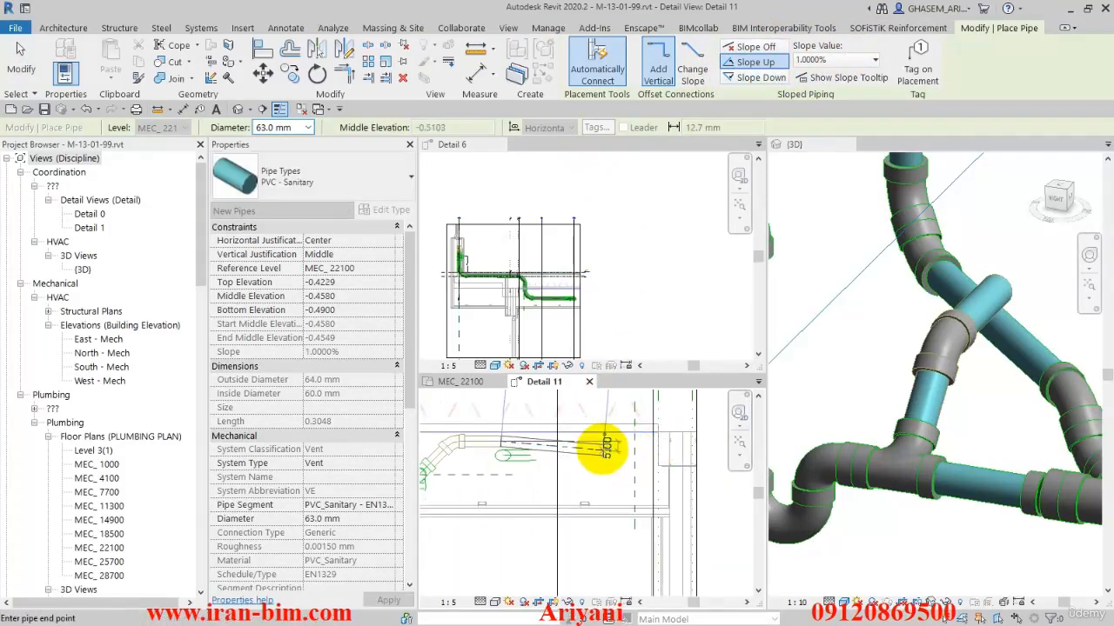
{"action": "left_click", "coordinate": [609, 442]}
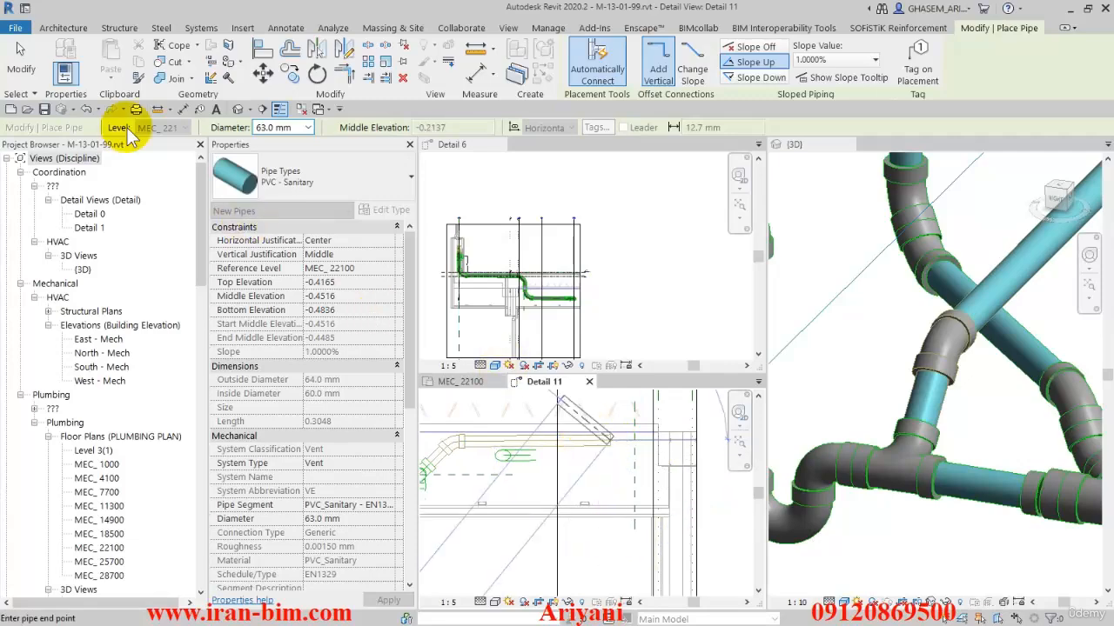
{"action": "left_click", "coordinate": [22, 61]}
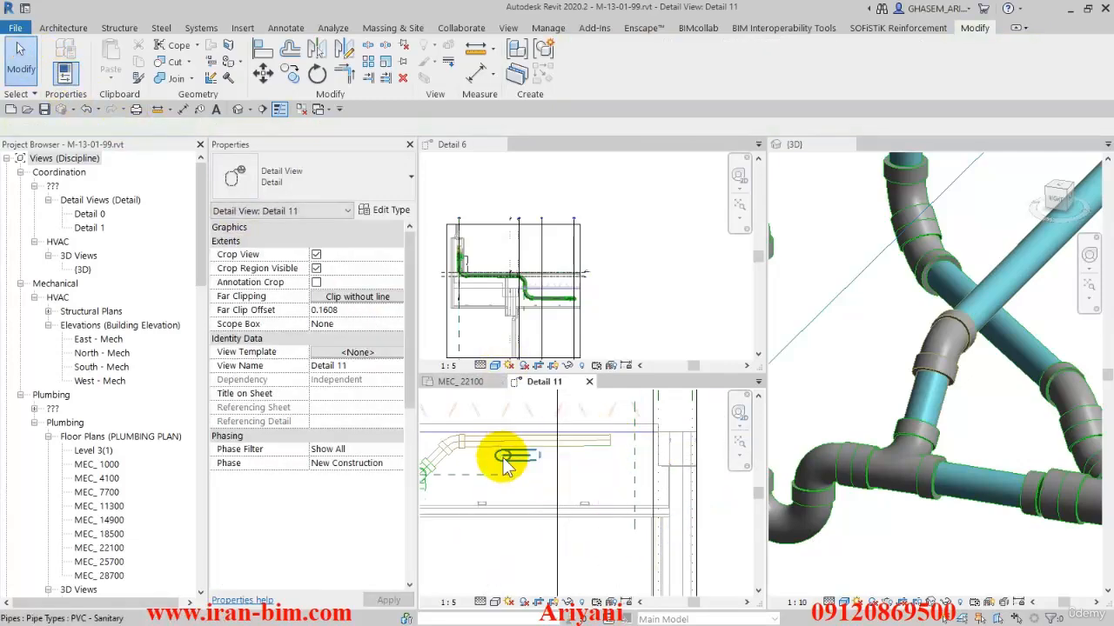
Step: Switch to the MEC_ 22100 floor plan and close the Detail 6 view
{"action": "scroll", "coordinate": [509, 455], "scroll_direction": "down", "scroll_amount": 2}
{"action": "scroll", "coordinate": [890, 398], "scroll_direction": "down", "scroll_amount": 4}
{"action": "mouse_move", "coordinate": [891, 396]}
{"action": "middle_mouse_down", "text": "shift"}
{"action": "mouse_move", "coordinate": [914, 387]}
{"action": "mouse_move", "coordinate": [967, 454]}
{"action": "mouse_move", "coordinate": [920, 422]}
{"action": "mouse_move", "coordinate": [878, 413]}
{"action": "middle_mouse_up", "text": "shift"}
{"action": "left_click", "coordinate": [510, 318]}
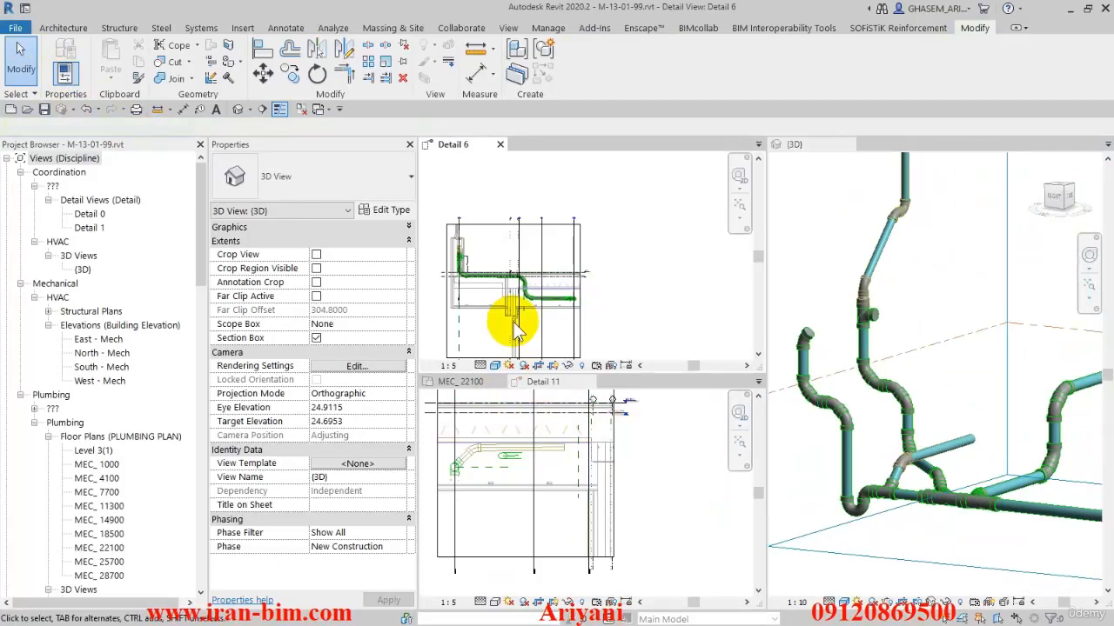
{"action": "left_click", "coordinate": [459, 387]}
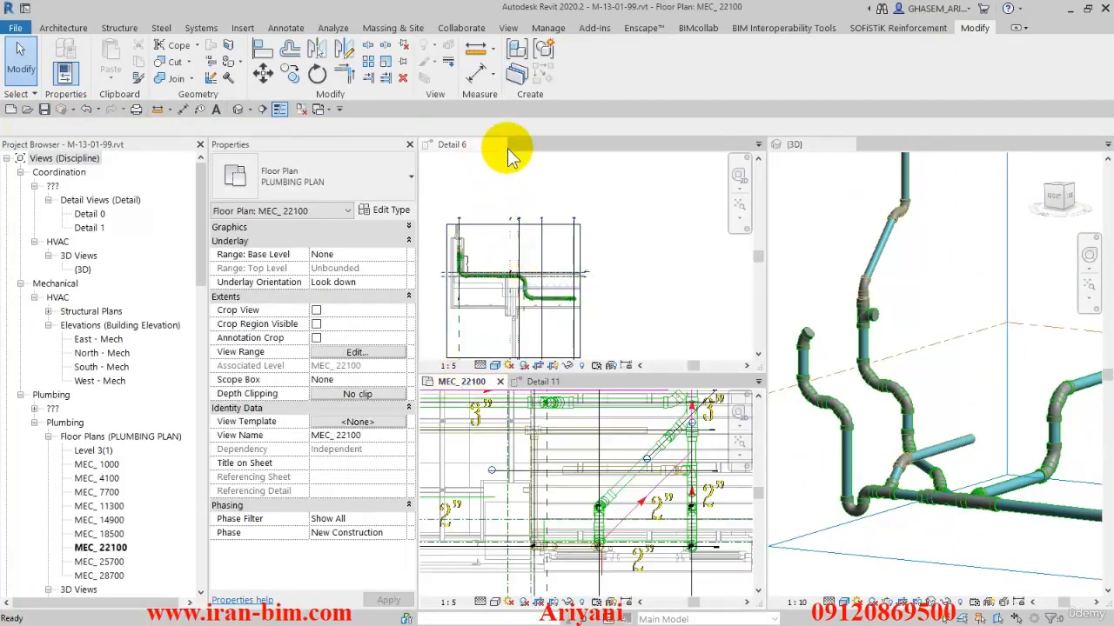
{"action": "left_click", "coordinate": [503, 148]}
{"action": "left_click", "coordinate": [500, 146]}
{"action": "middle_click_drag", "start_coordinate": [526, 228], "coordinate": [549, 367]}
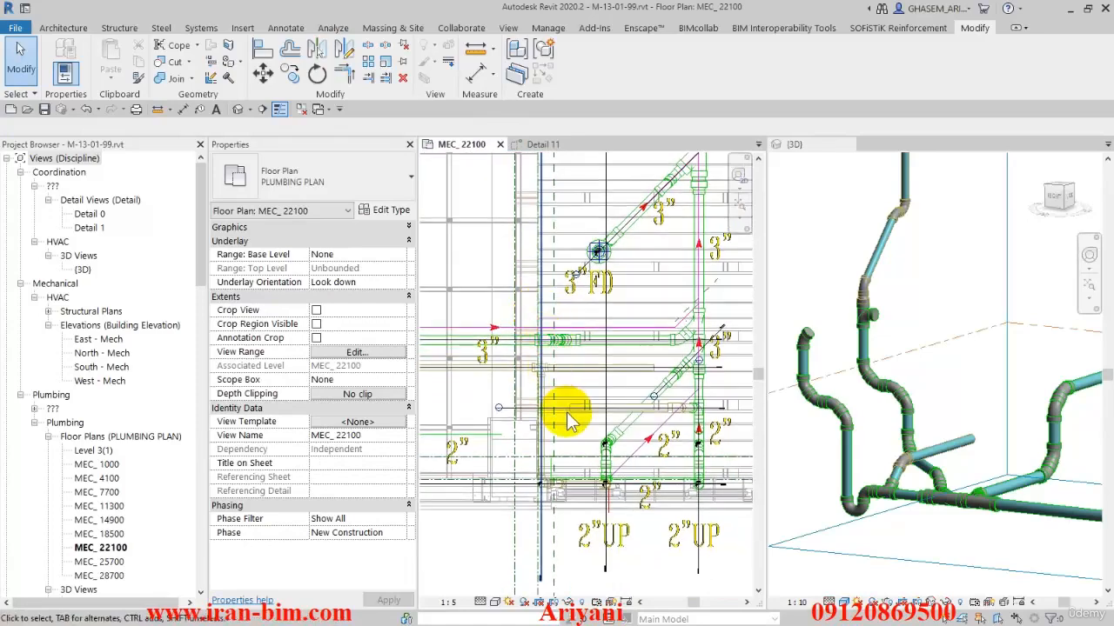
Step: Select the extended vent pipe in the floor plan, and open the Detail 9 and Detail 10 section views
{"action": "scroll", "coordinate": [567, 411], "scroll_direction": "up", "scroll_amount": 2}
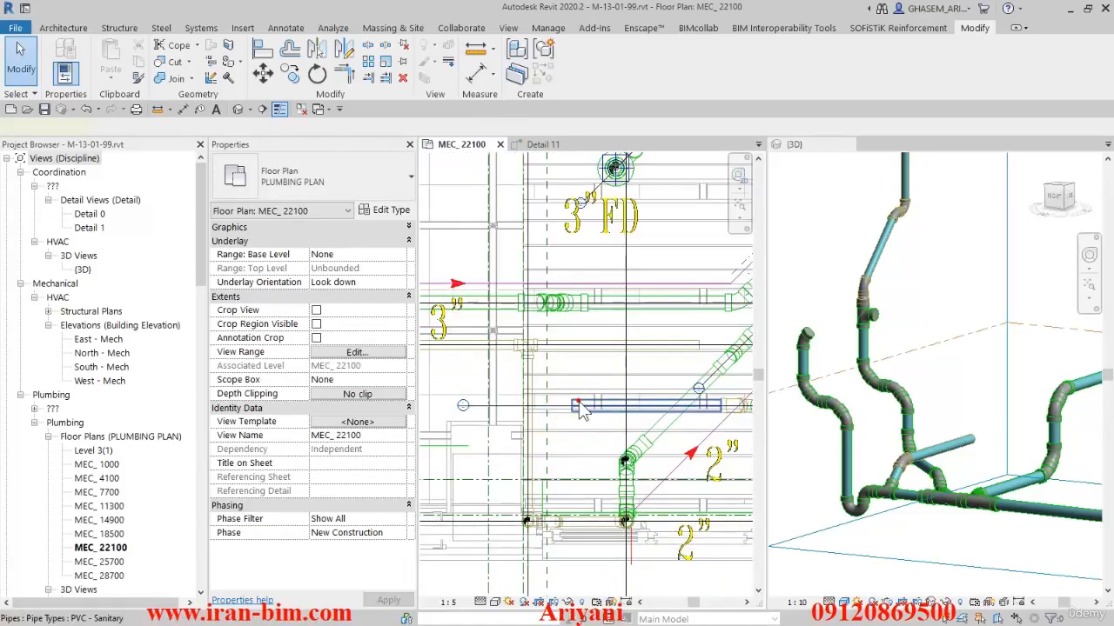
{"action": "left_click", "coordinate": [581, 411]}
{"action": "middle_click_drag", "start_coordinate": [575, 417], "coordinate": [588, 419]}
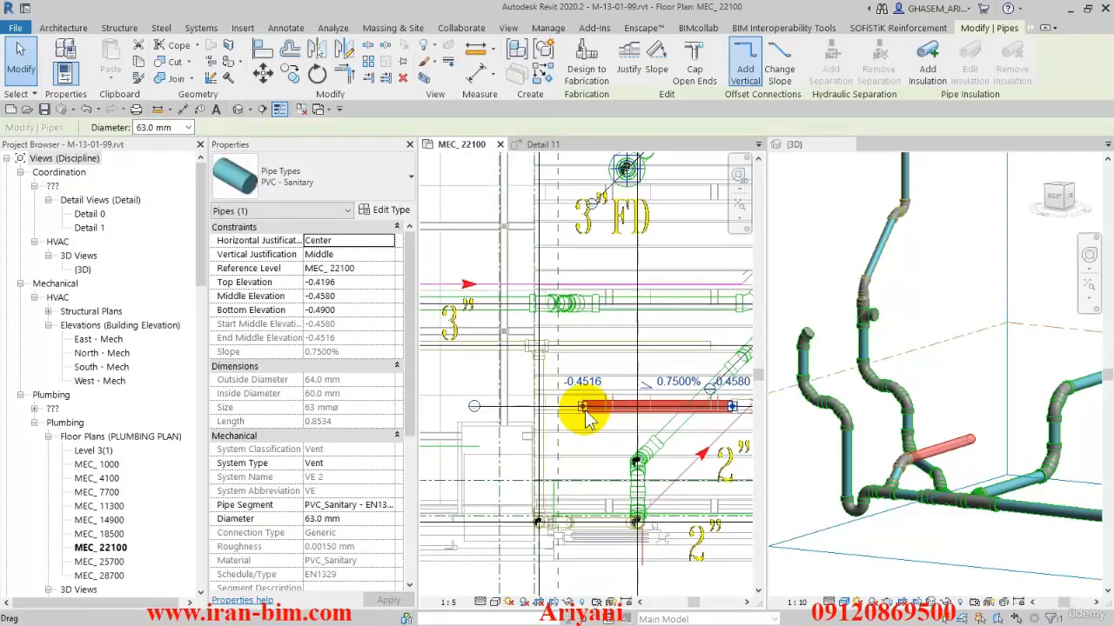
{"action": "scroll", "coordinate": [588, 416], "scroll_direction": "down", "scroll_amount": 4}
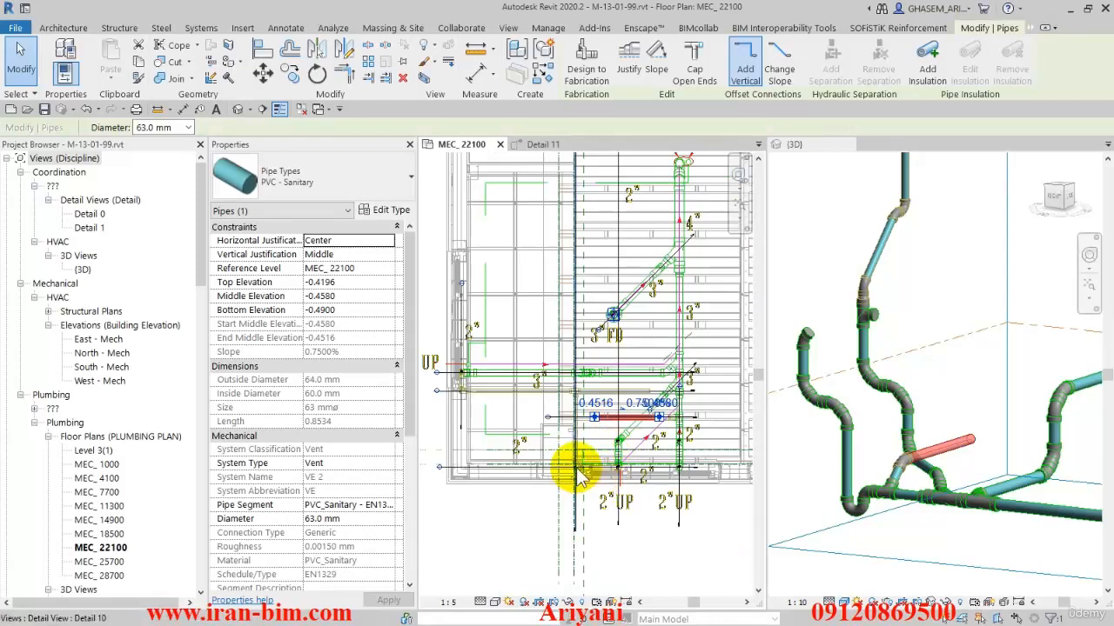
{"action": "double_click", "coordinate": [440, 474]}
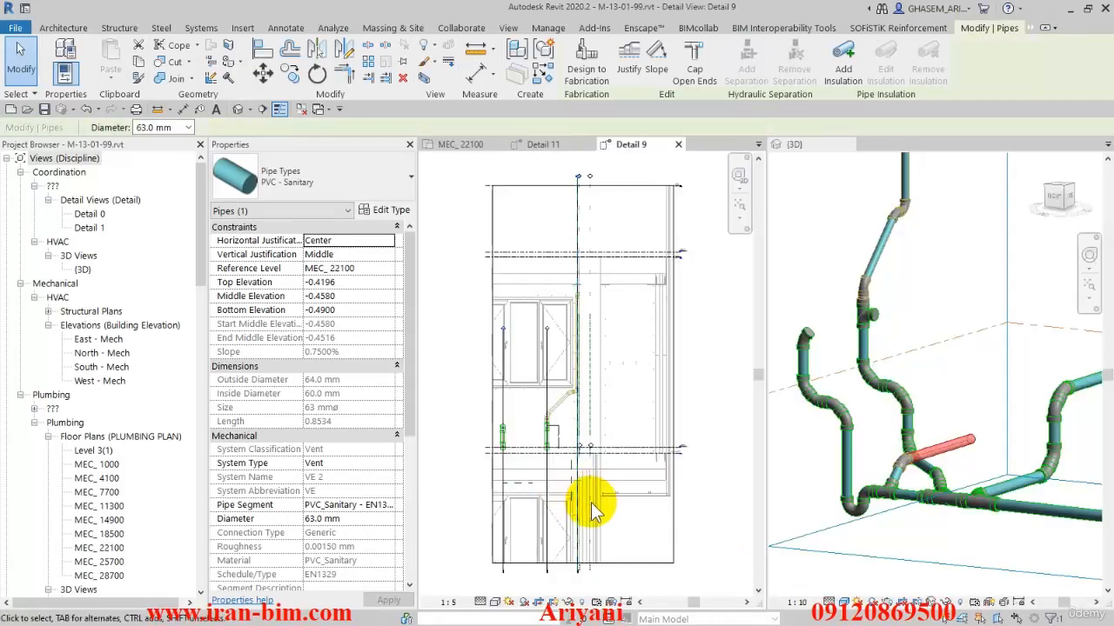
{"action": "left_click", "coordinate": [580, 179]}
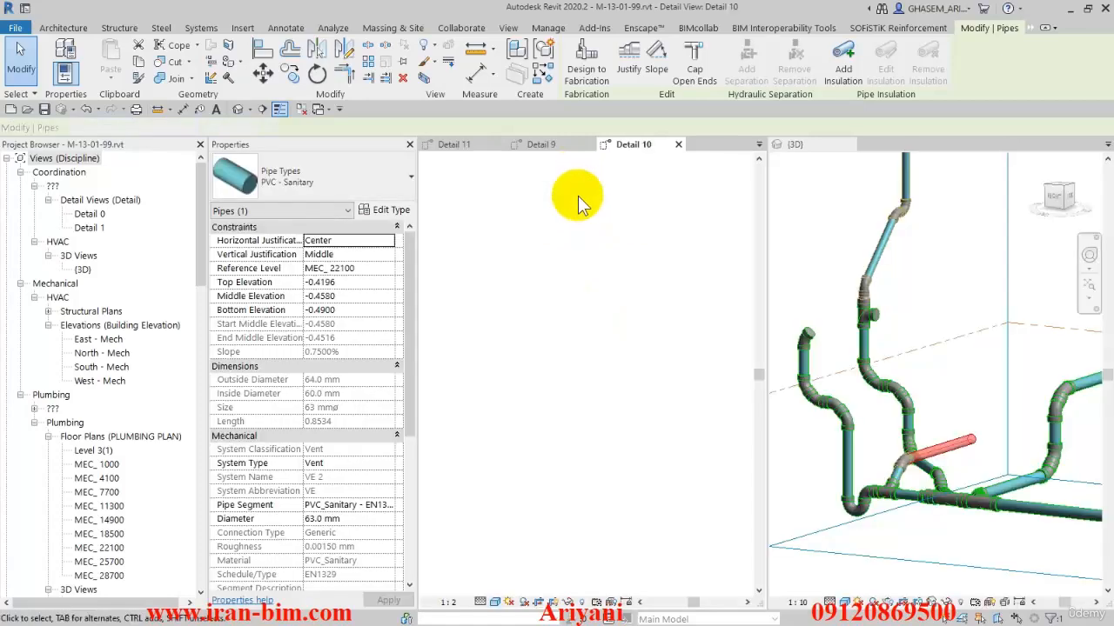
Step: Extend the lower edge of Detail 10's crop region downward past the storey below
{"action": "scroll", "coordinate": [509, 544], "scroll_direction": "down", "scroll_amount": 4}
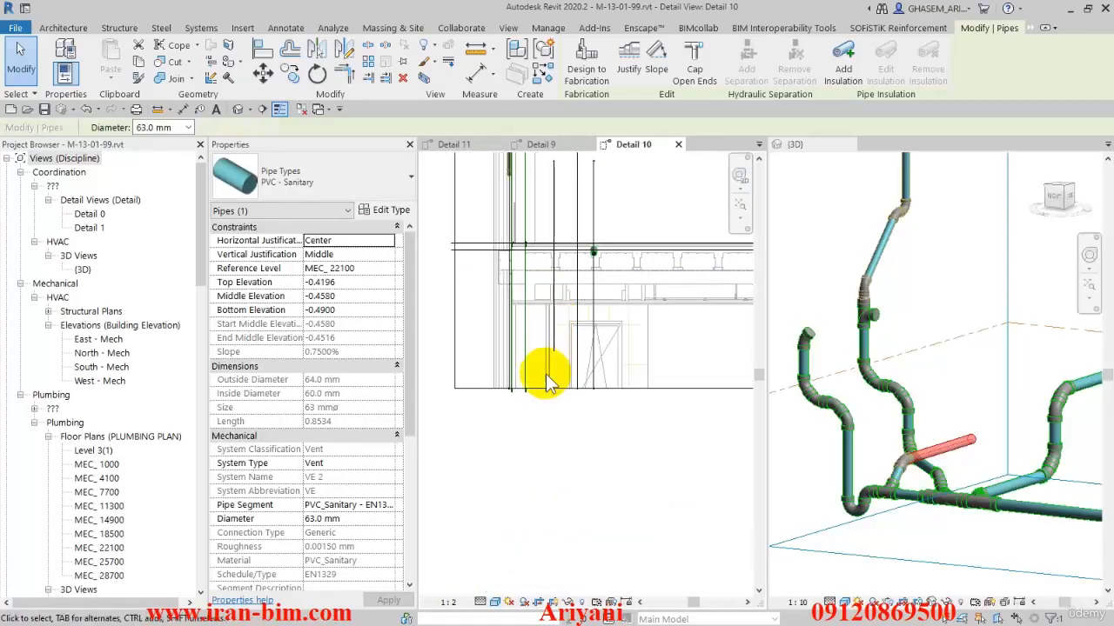
{"action": "left_click", "coordinate": [570, 379]}
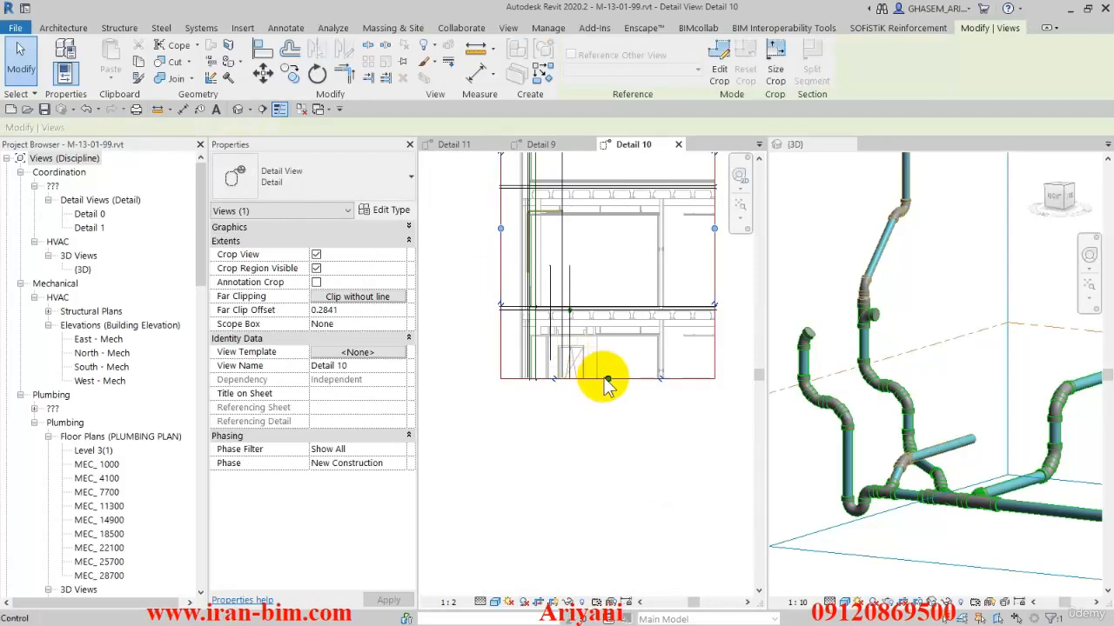
{"action": "left_click_drag", "start_coordinate": [606, 379], "coordinate": [606, 509]}
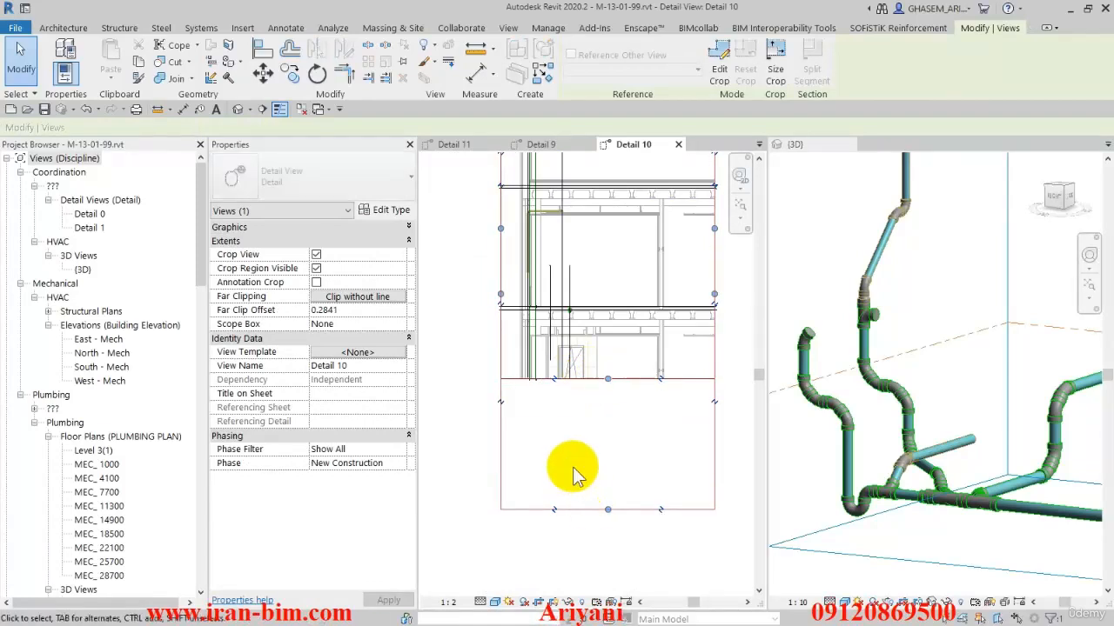
{"action": "scroll", "coordinate": [529, 534], "scroll_direction": "up", "scroll_amount": 2}
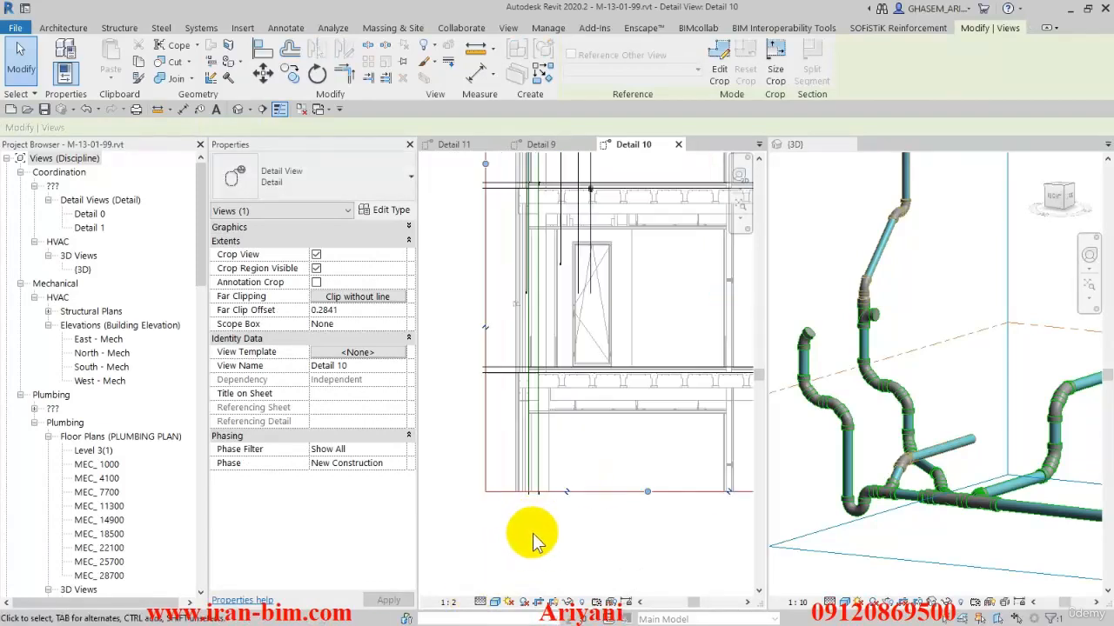
{"action": "left_click", "coordinate": [542, 567]}
Step: Close Detail 10 and open the Detail 2 view from its section line through the 2" riser in the MEC_ 22100 plan
{"action": "left_click", "coordinate": [677, 146]}
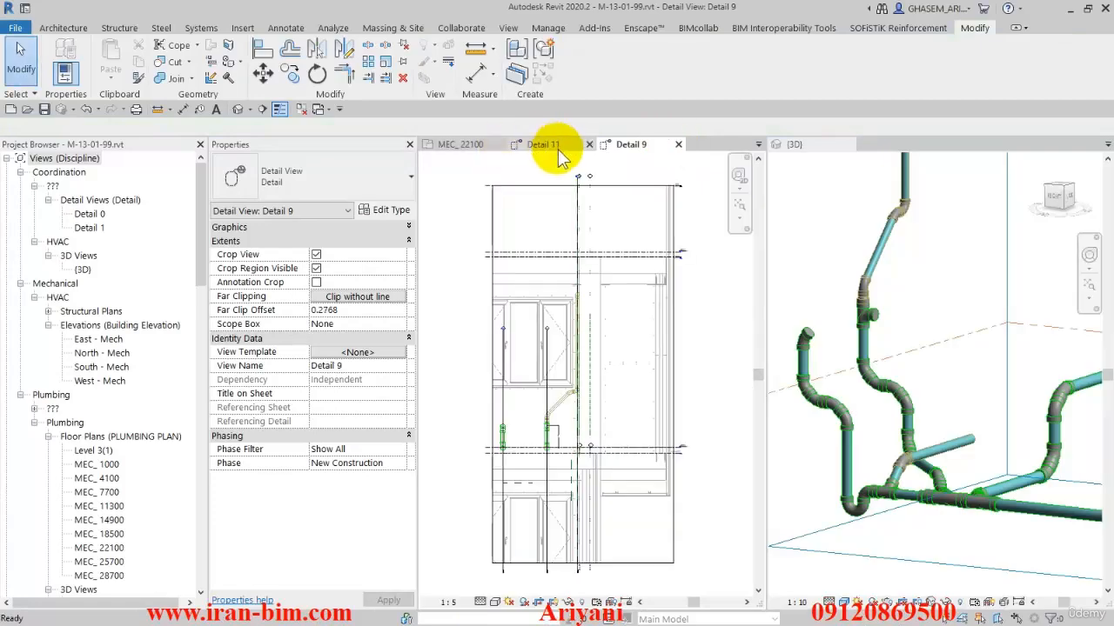
{"action": "left_click", "coordinate": [459, 145]}
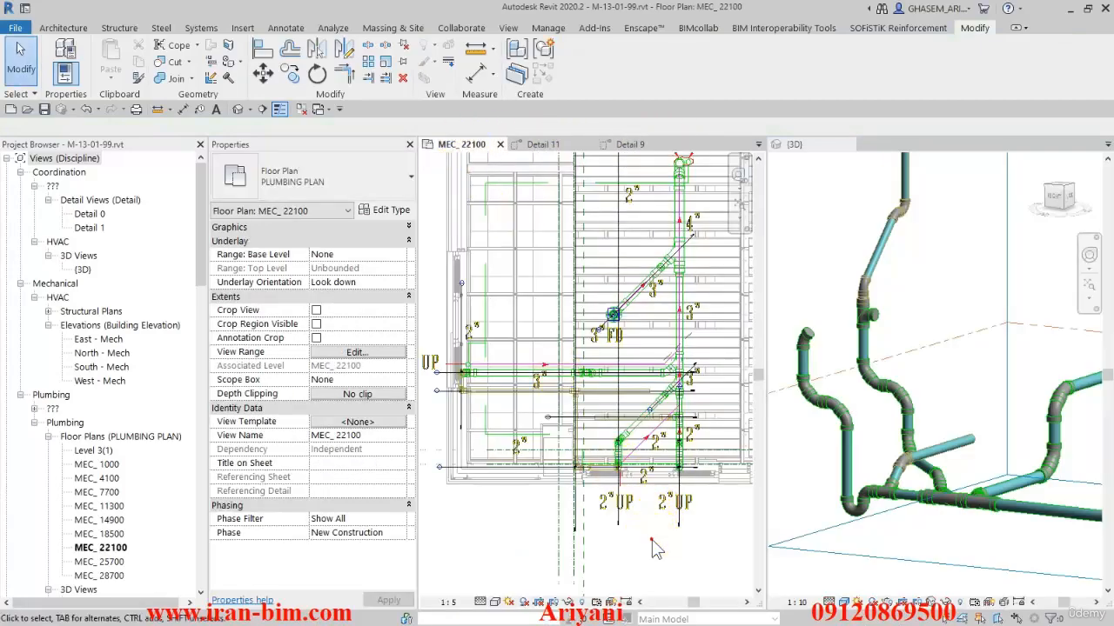
{"action": "scroll", "coordinate": [679, 522], "scroll_direction": "up", "scroll_amount": 3}
{"action": "left_click", "coordinate": [684, 484]}
{"action": "right_click", "coordinate": [684, 485]}
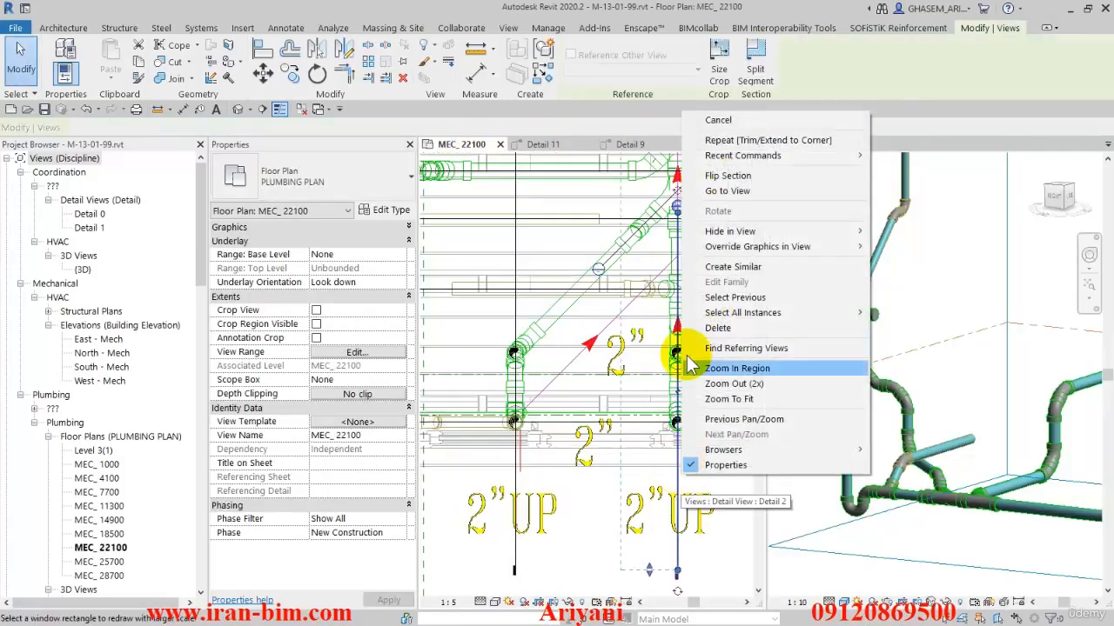
{"action": "left_click", "coordinate": [728, 191]}
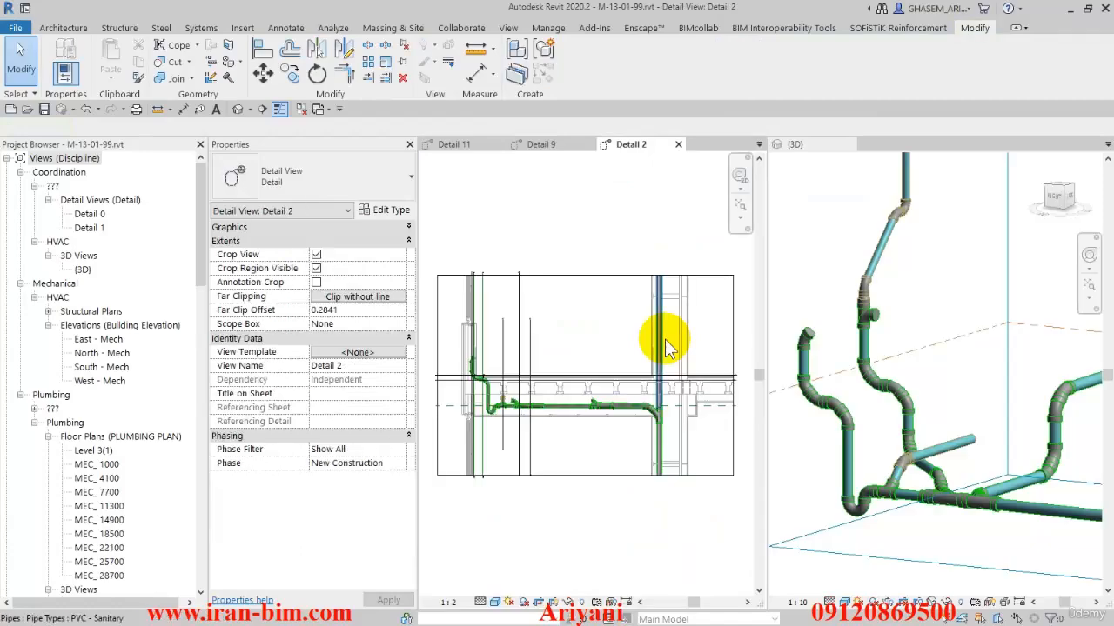
Step: Examine the trap and vent branch in Detail 2, and select the linked structural beam to check its position relative to the piping
{"action": "scroll", "coordinate": [475, 457], "scroll_direction": "up", "scroll_amount": 5}
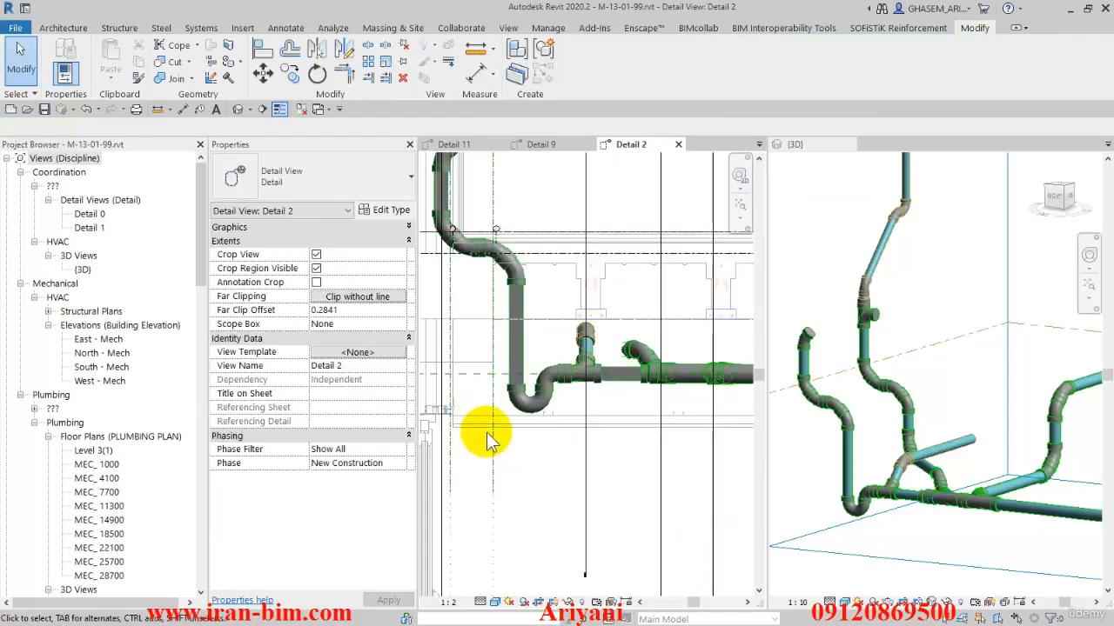
{"action": "middle_click_drag", "start_coordinate": [487, 439], "coordinate": [539, 489]}
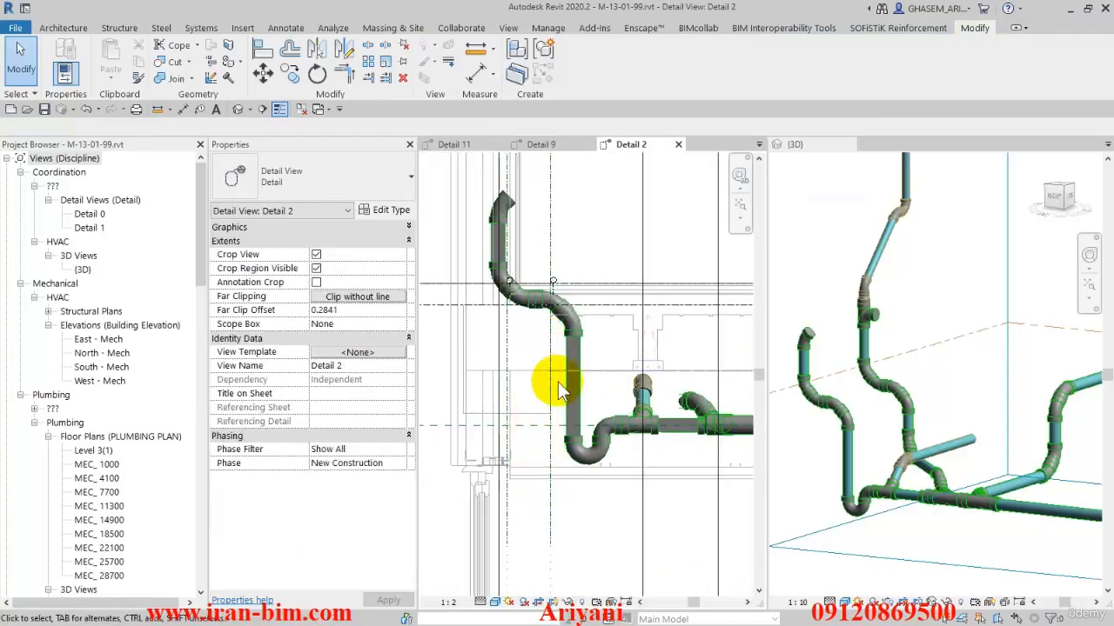
{"action": "scroll", "coordinate": [553, 318], "scroll_direction": "up", "scroll_amount": 2}
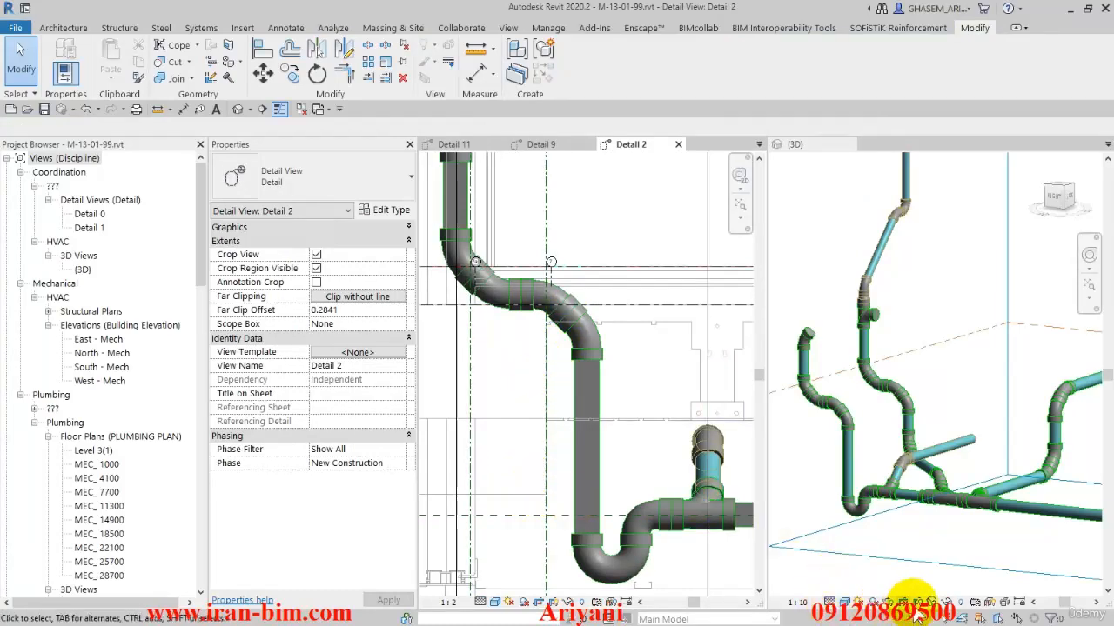
{"action": "middle_click_drag", "start_coordinate": [449, 426], "coordinate": [508, 417]}
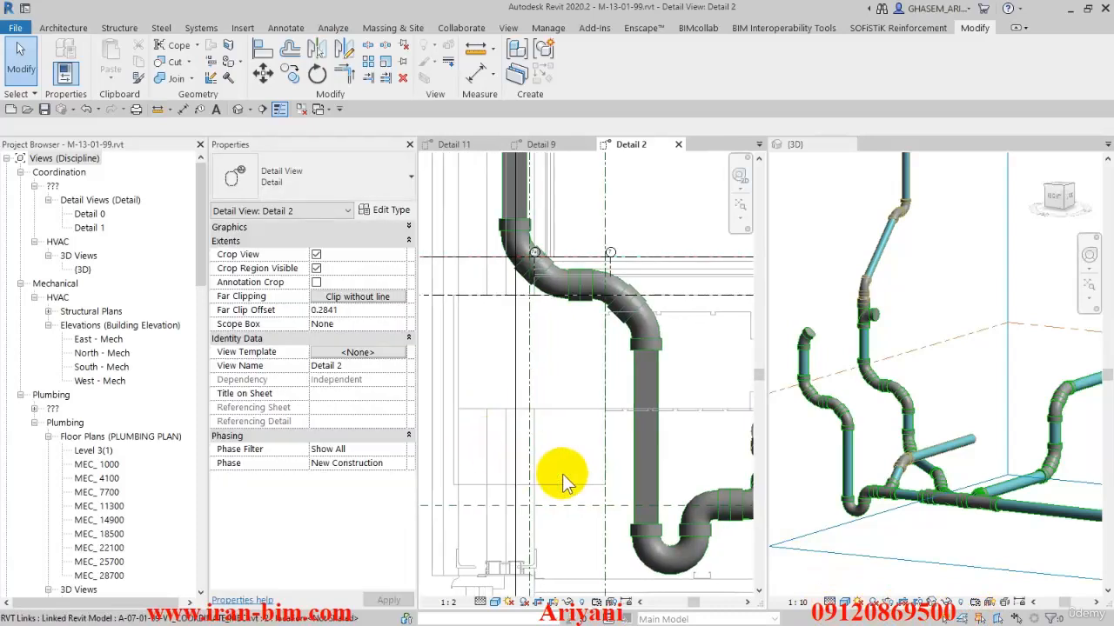
{"action": "left_click", "coordinate": [564, 490]}
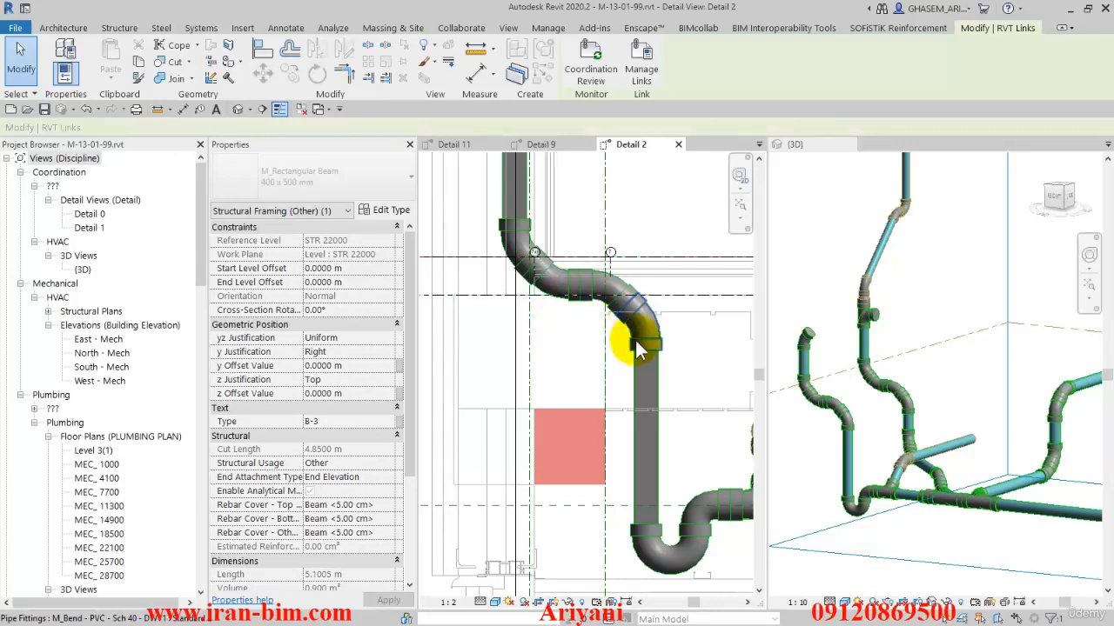
{"action": "middle_click_drag", "start_coordinate": [625, 541], "coordinate": [507, 494]}
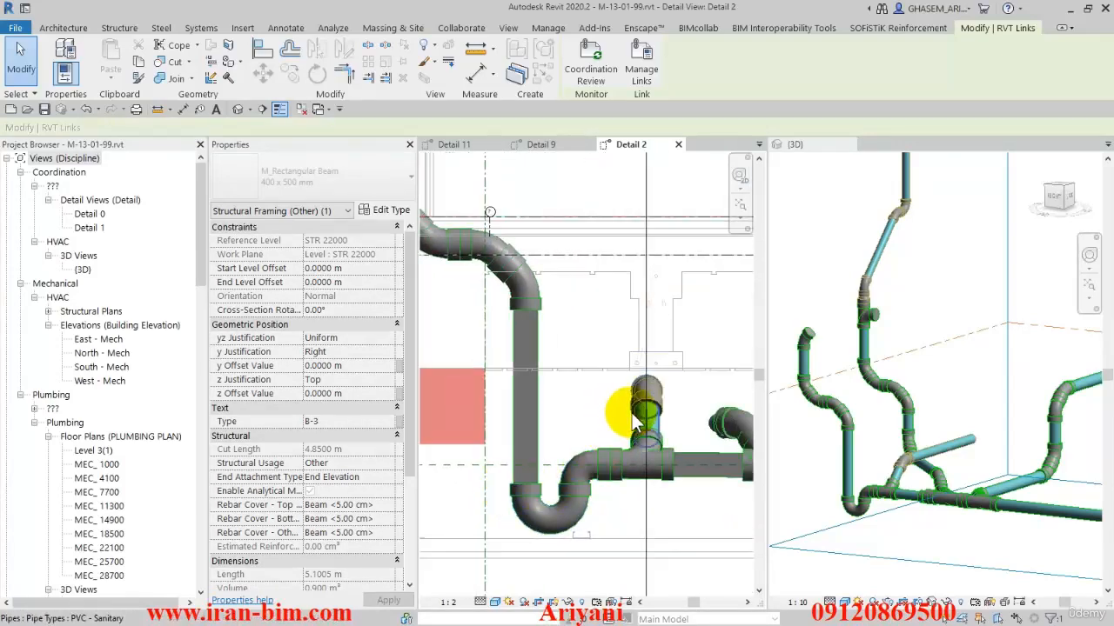
{"action": "middle_click_drag", "start_coordinate": [622, 383], "coordinate": [629, 399]}
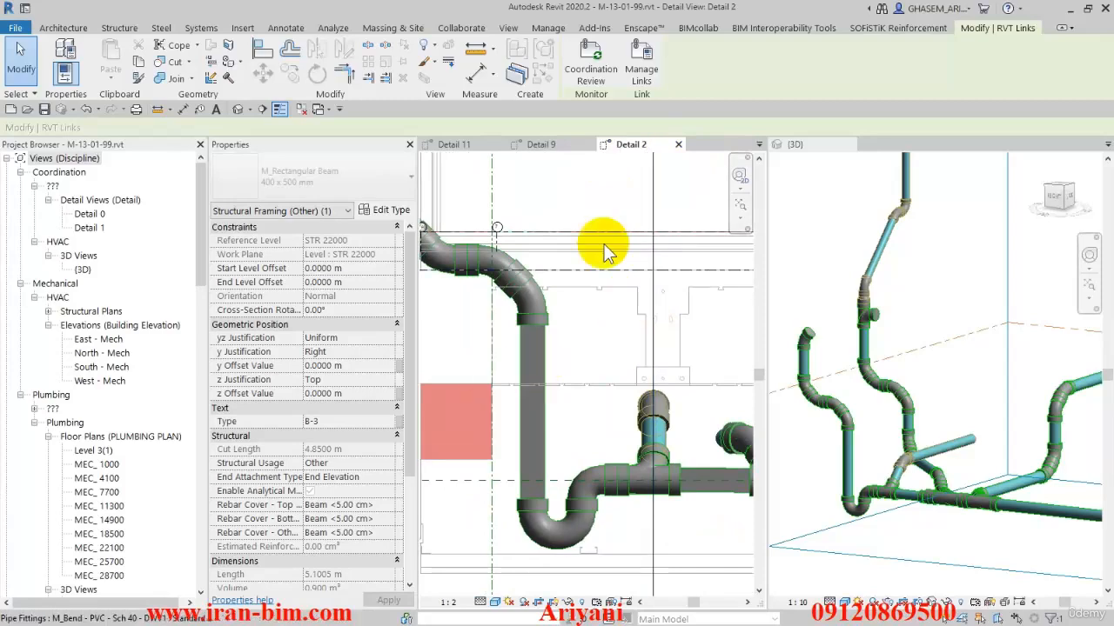
Step: Close Detail 2 and extend the vent pipe's open end in the MEC_ 22100 plan at 135° to the overhead vent line, sloping up 1.0000%
{"action": "left_click", "coordinate": [678, 144]}
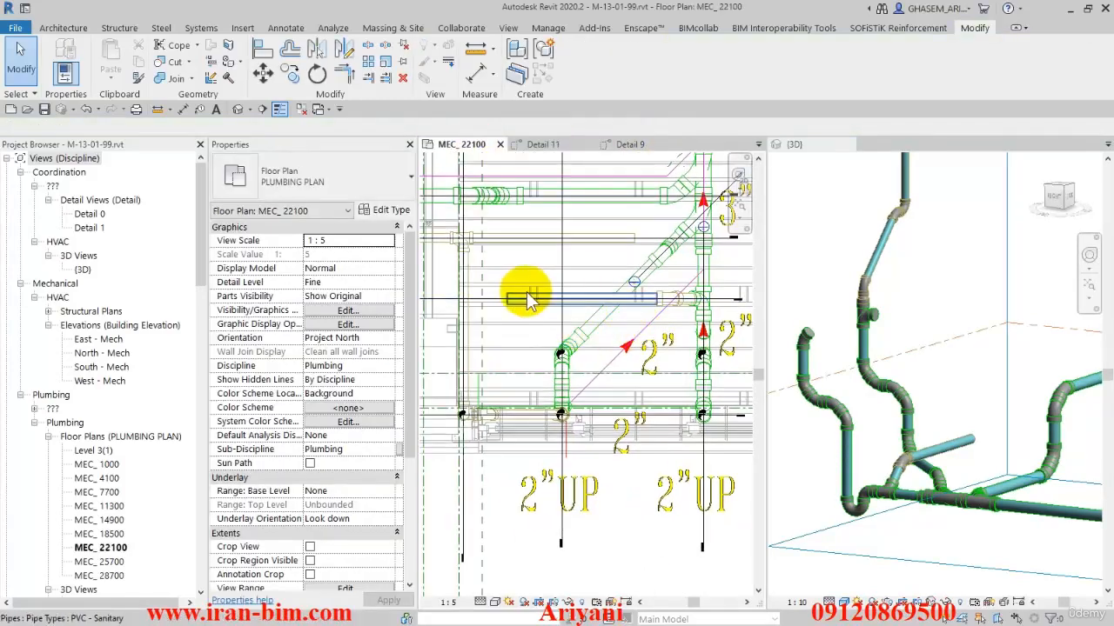
{"action": "left_click", "coordinate": [512, 300]}
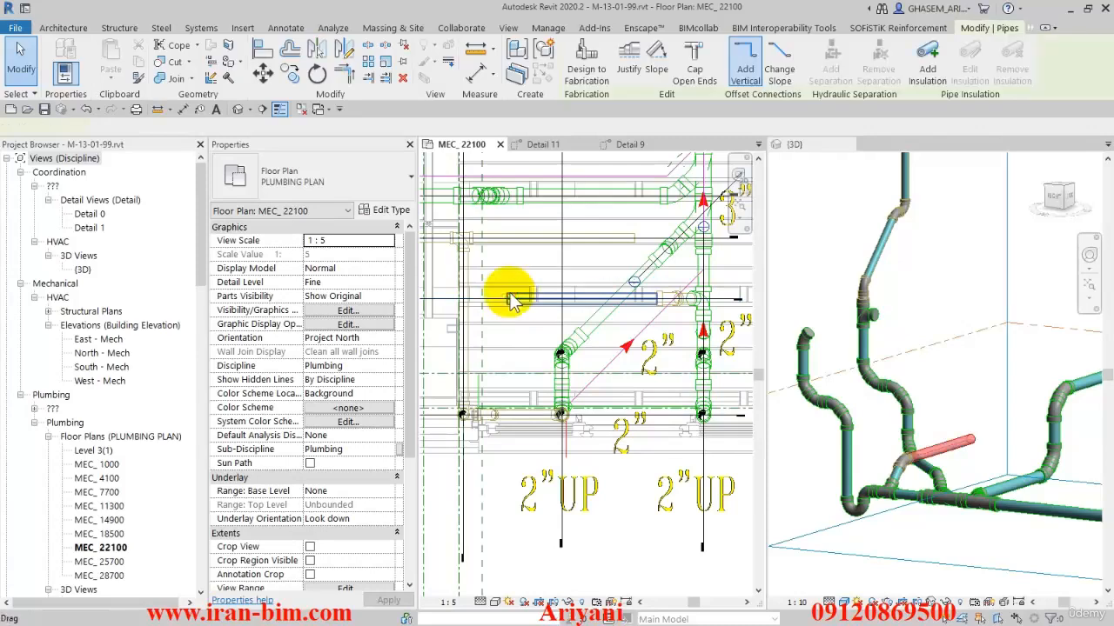
{"action": "scroll", "coordinate": [534, 339], "scroll_direction": "up", "scroll_amount": 3}
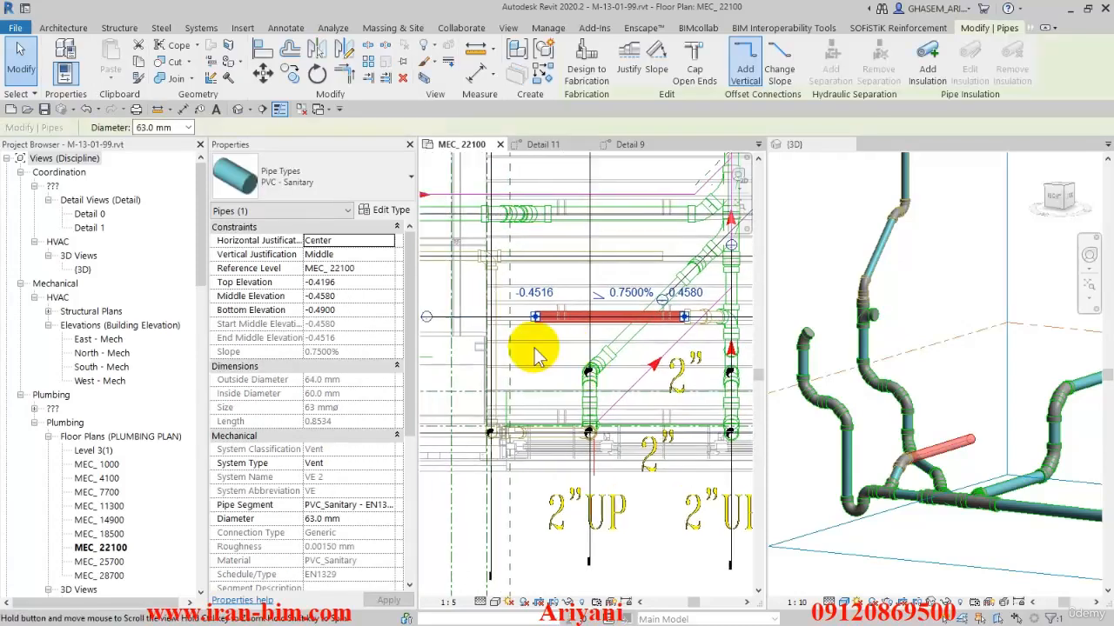
{"action": "right_click", "coordinate": [571, 335]}
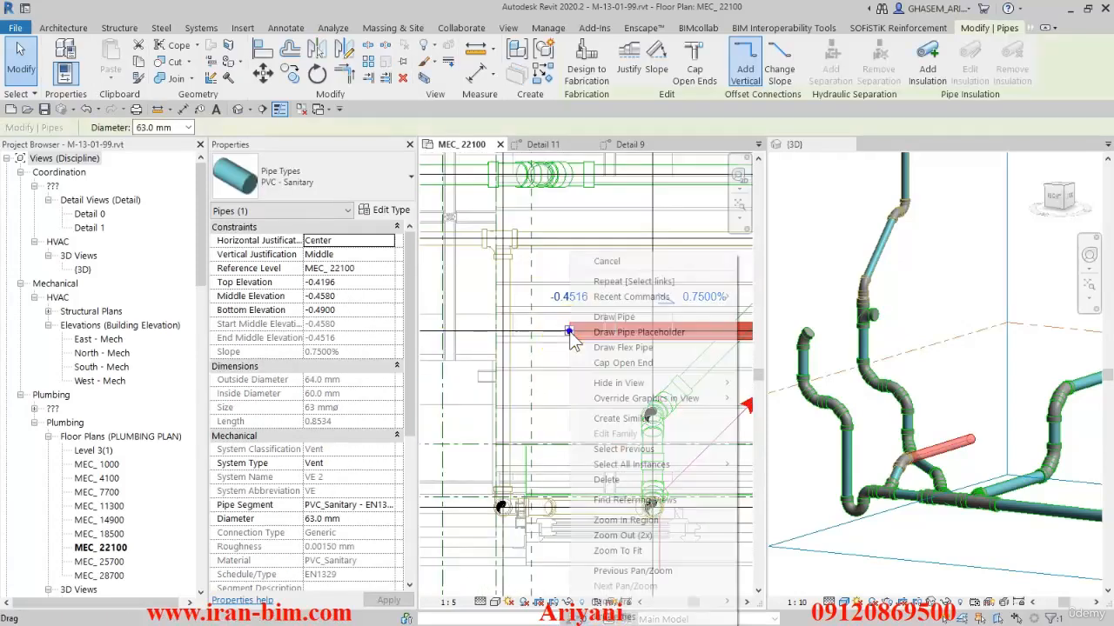
{"action": "left_click", "coordinate": [613, 317]}
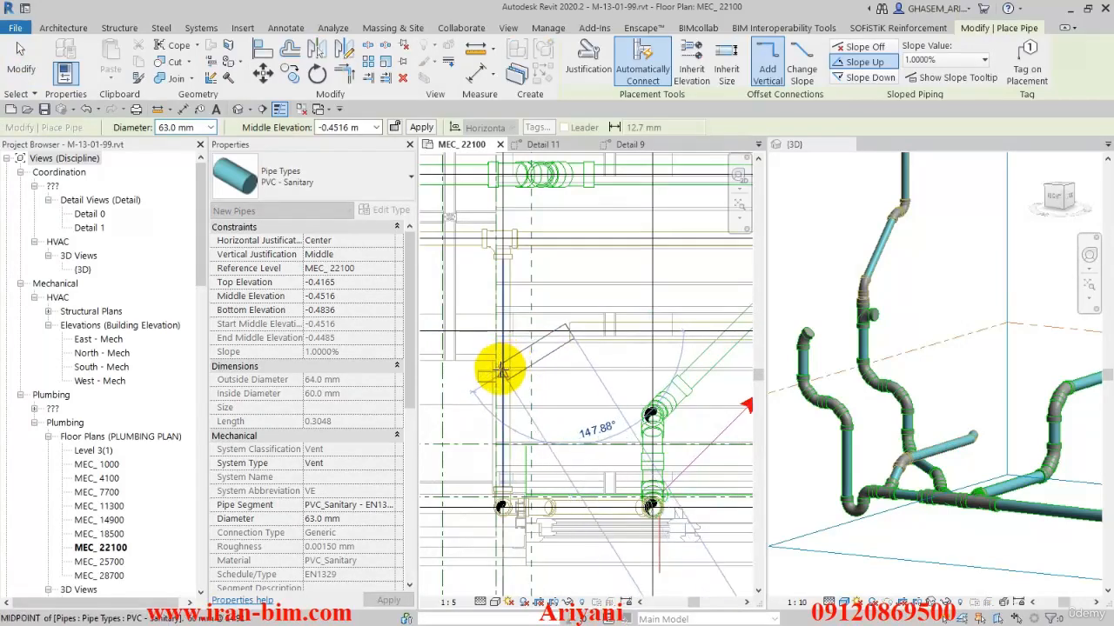
{"action": "scroll", "coordinate": [501, 370], "scroll_direction": "up", "scroll_amount": 2}
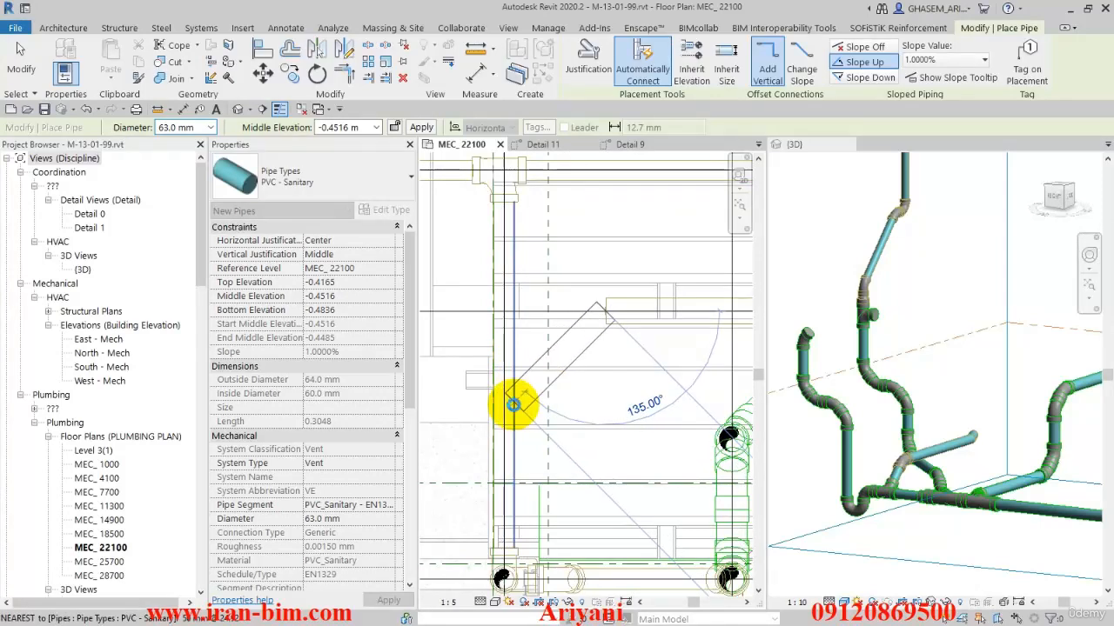
{"action": "left_click", "coordinate": [513, 405]}
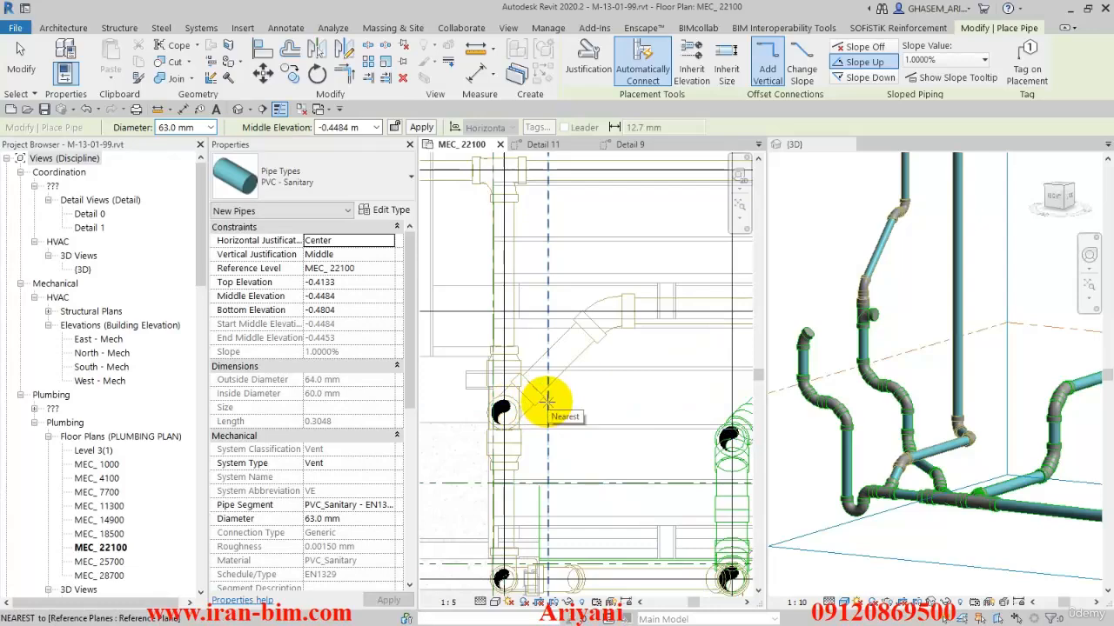
{"action": "scroll", "coordinate": [1074, 269], "scroll_direction": "down", "scroll_amount": 3}
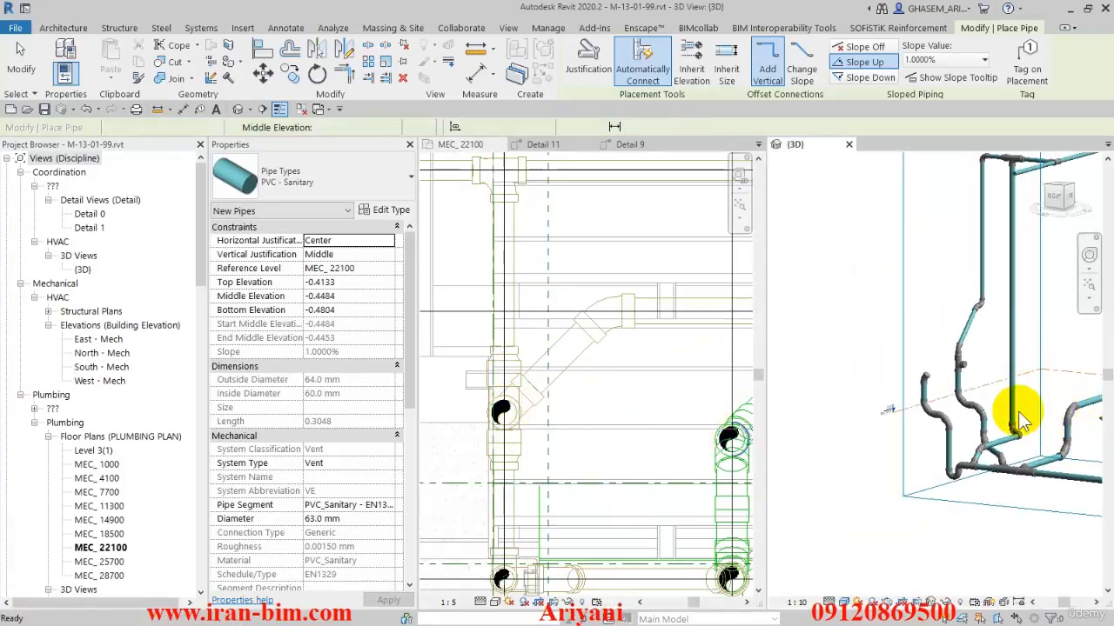
{"action": "middle_click_drag", "start_coordinate": [1003, 180], "coordinate": [1032, 488]}
{"action": "key", "text": "Escape"}
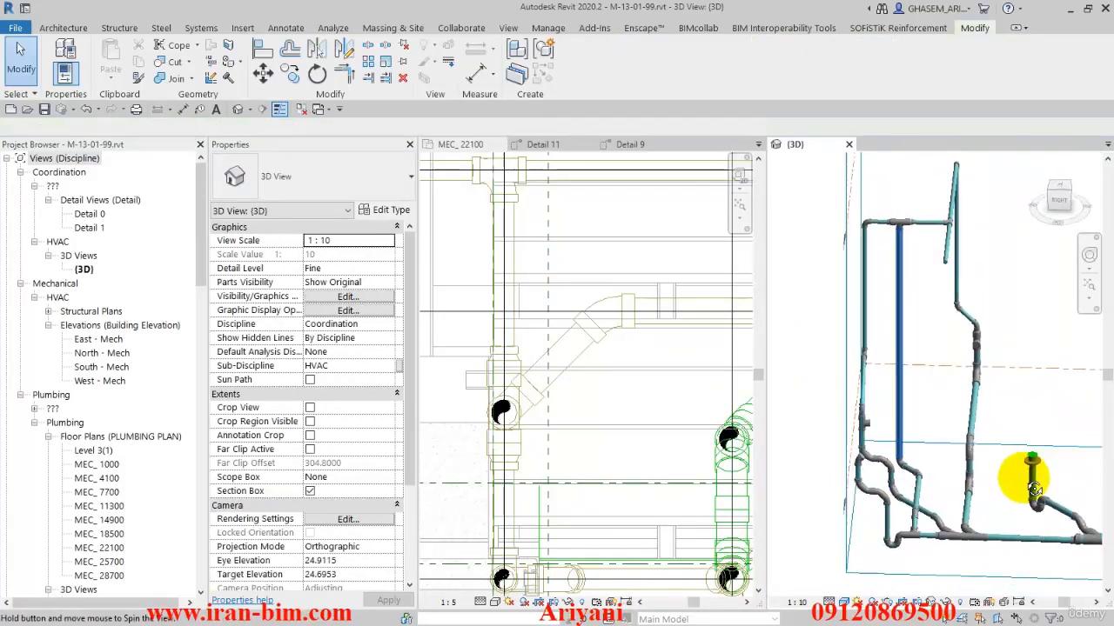
Step: Try to set the diameter of the four vent branch pipes, including the vertical riser, to 50 mm
{"action": "scroll", "coordinate": [914, 331], "scroll_direction": "up", "scroll_amount": 2}
{"action": "scroll", "coordinate": [896, 409], "scroll_direction": "up", "scroll_amount": 3}
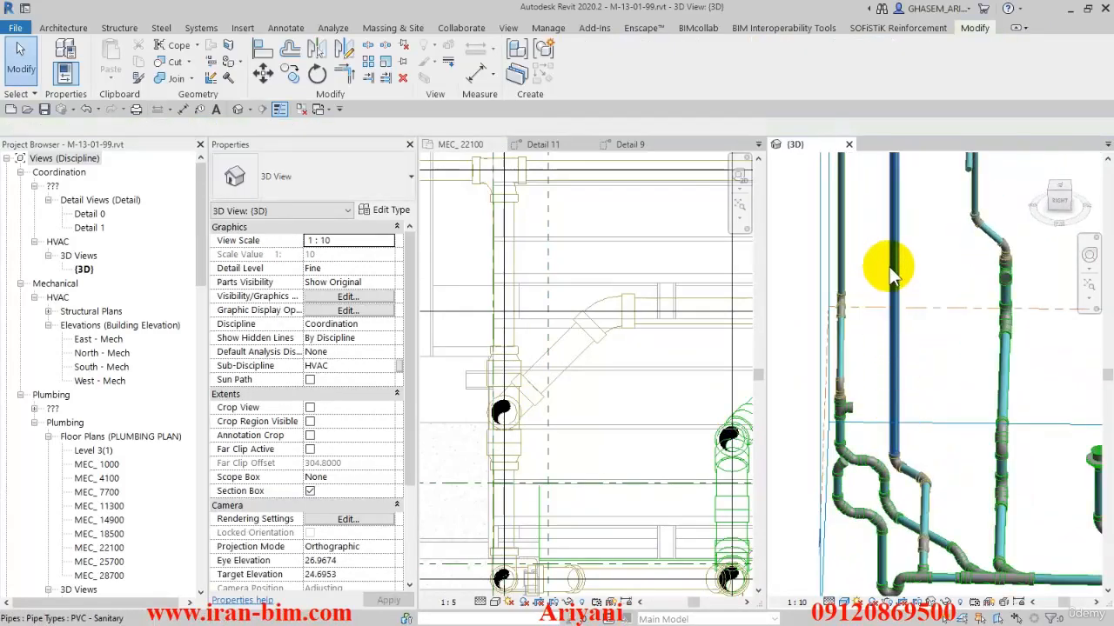
{"action": "middle_click_drag", "start_coordinate": [889, 267], "coordinate": [895, 435]}
{"action": "scroll", "coordinate": [907, 300], "scroll_direction": "up", "scroll_amount": 2}
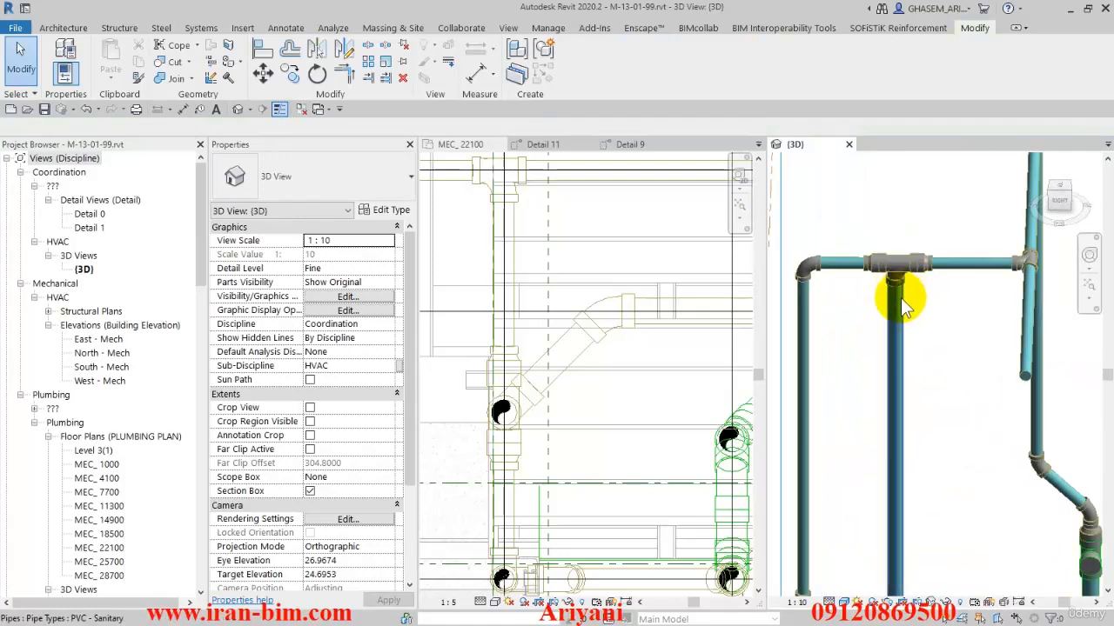
{"action": "left_click", "coordinate": [905, 329]}
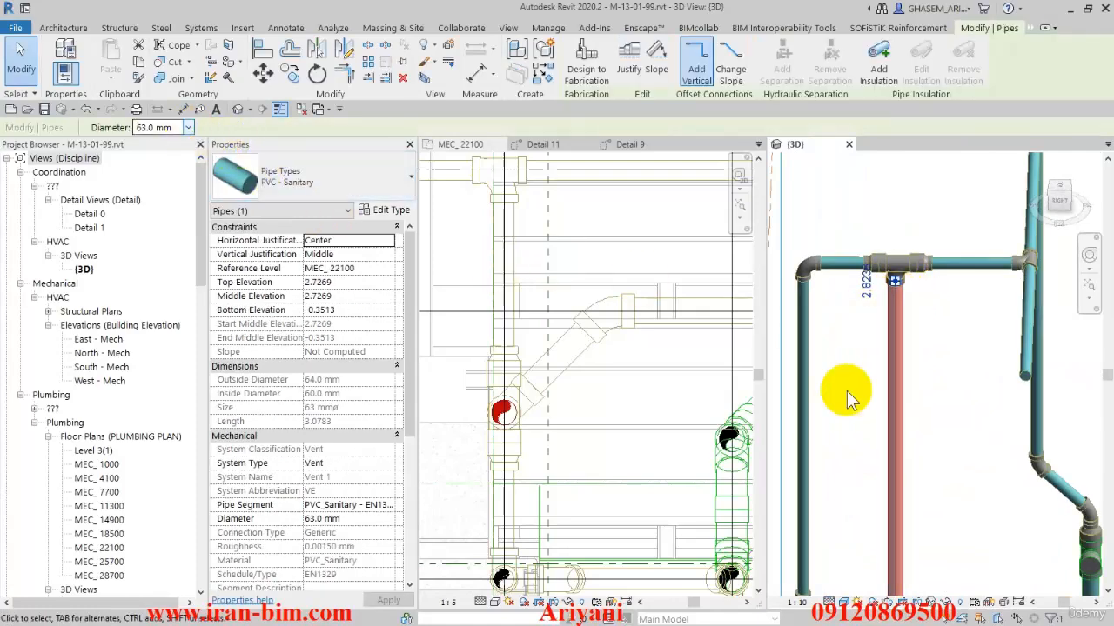
{"action": "scroll", "coordinate": [850, 399], "scroll_direction": "down", "scroll_amount": 3}
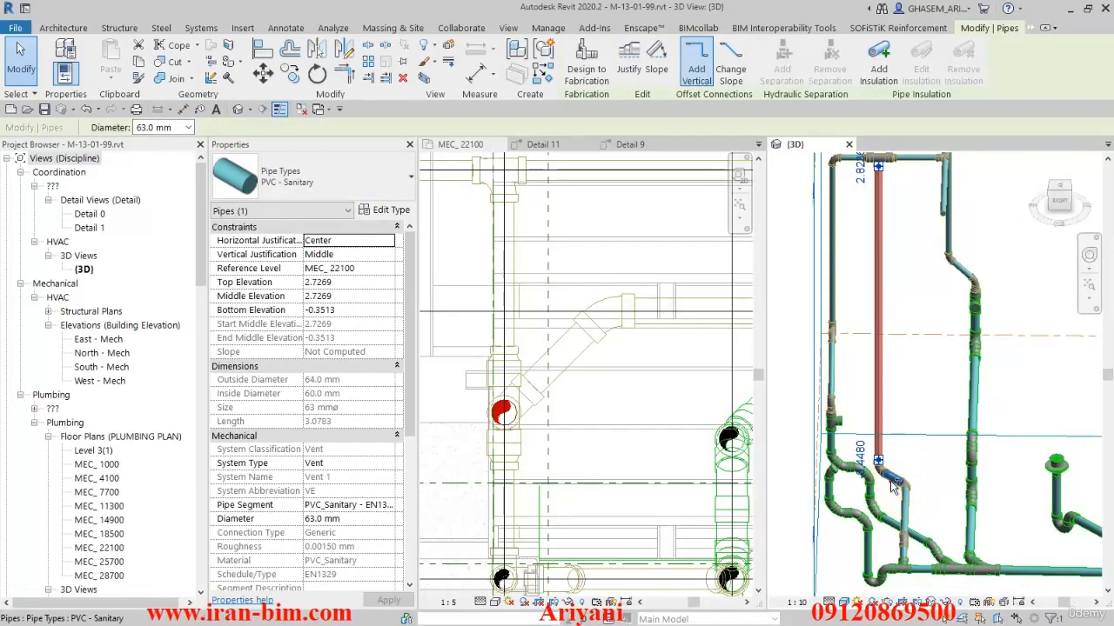
{"action": "left_click", "coordinate": [909, 517], "text": "ctrl"}
{"action": "middle_click_drag", "start_coordinate": [940, 530], "coordinate": [815, 545], "text": "shift"}
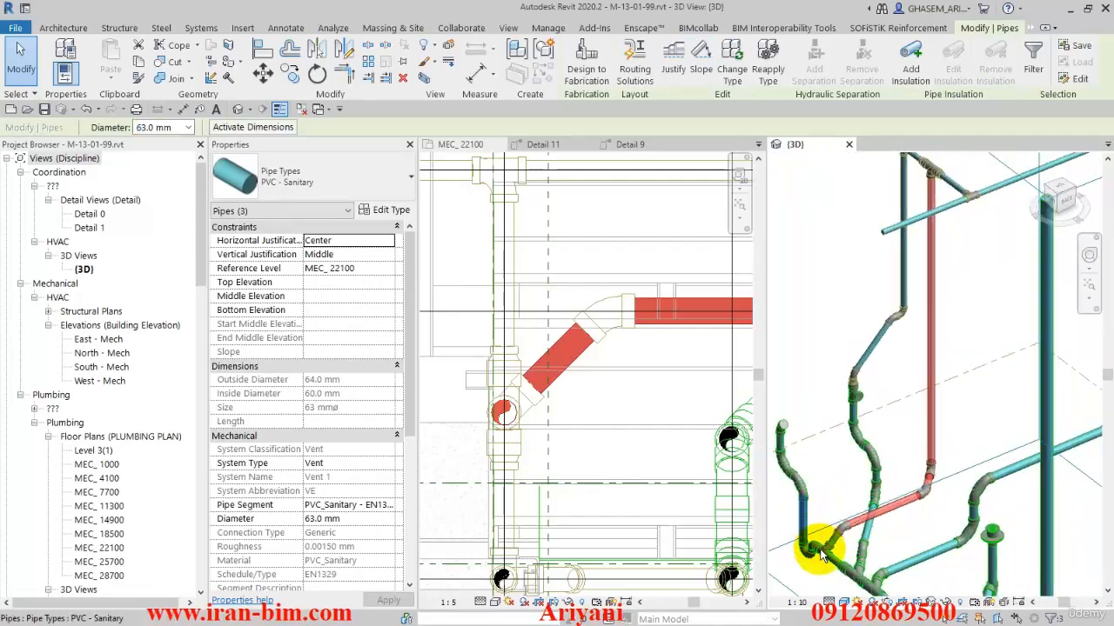
{"action": "scroll", "coordinate": [816, 546], "scroll_direction": "up", "scroll_amount": 2}
{"action": "left_click", "coordinate": [877, 550], "text": "ctrl"}
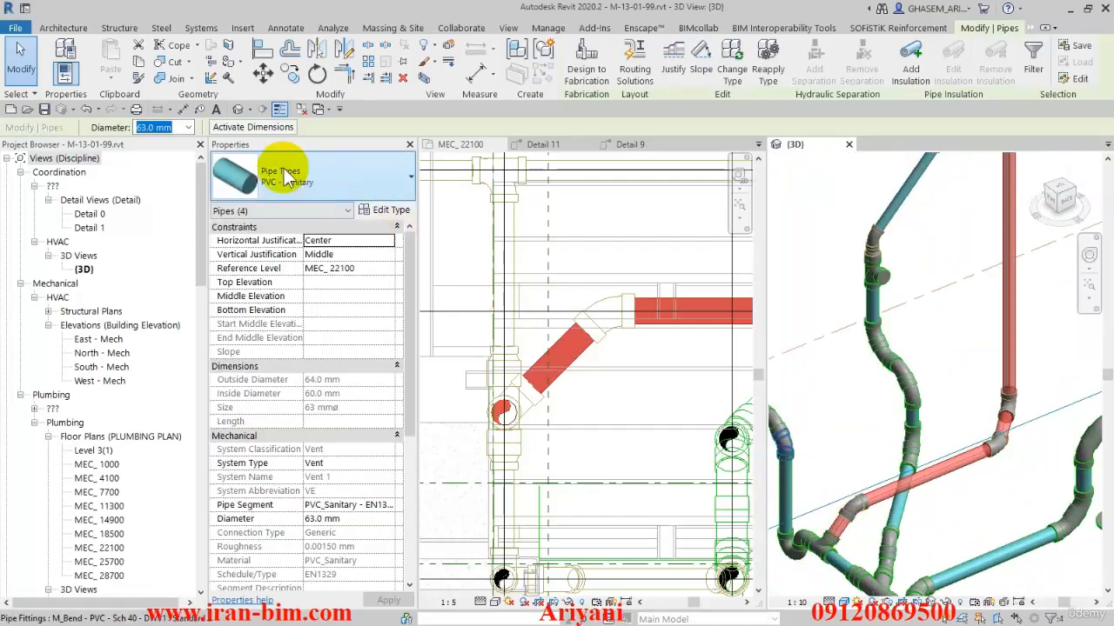
{"action": "left_click", "coordinate": [190, 127]}
{"action": "left_click", "coordinate": [165, 167]}
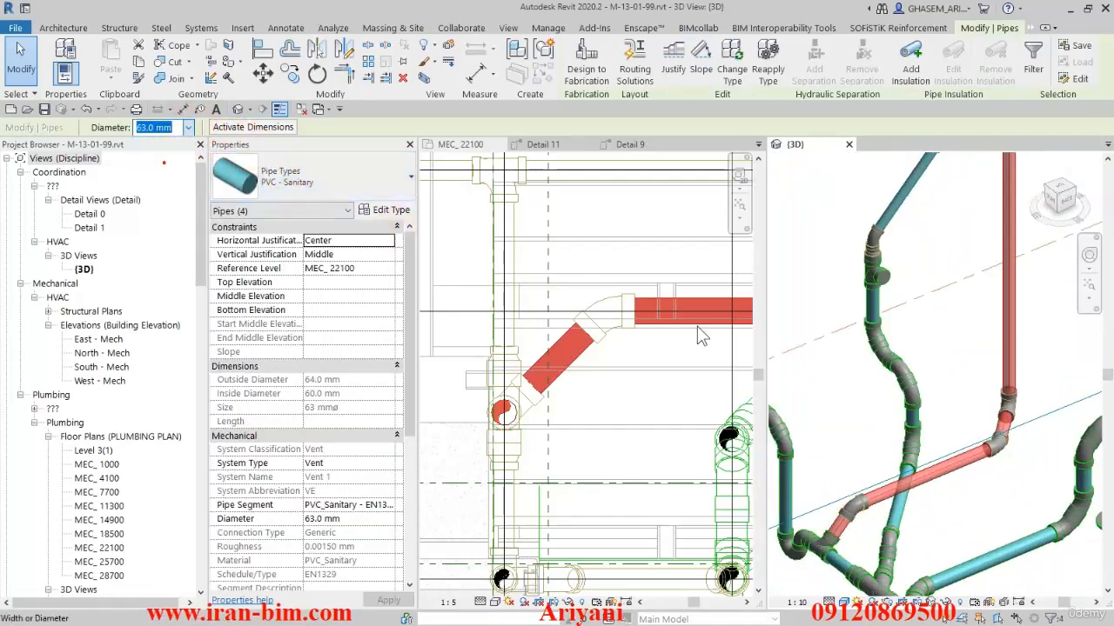
{"action": "left_click", "coordinate": [1071, 607]}
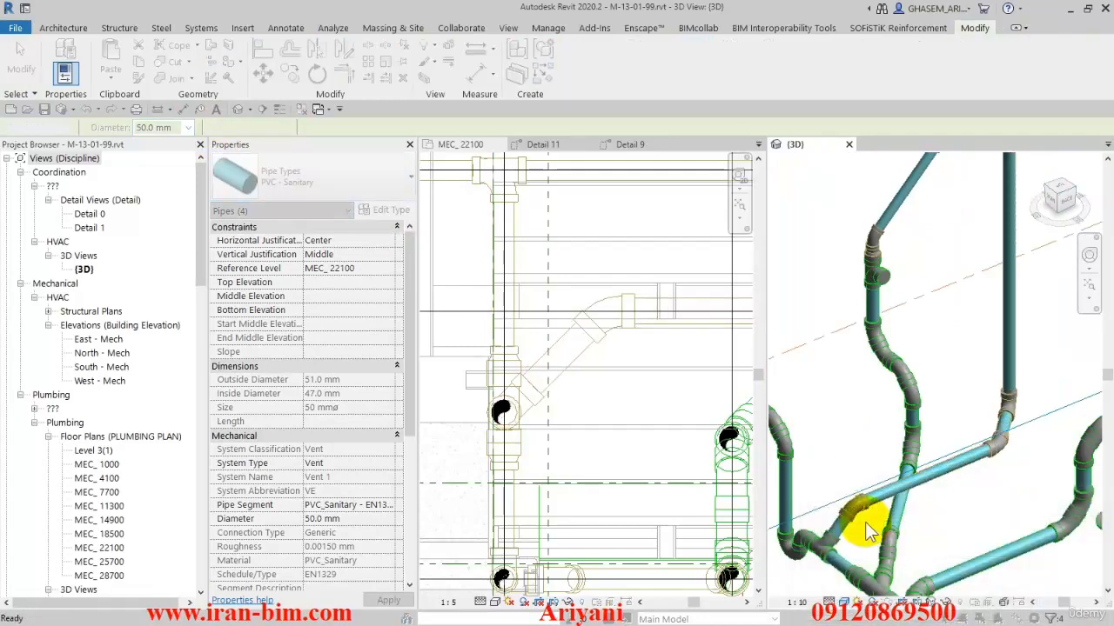
Step: Set the vent branch's pipes and bends, its vertical riser and the sanitary tee above it to a 50 mm diameter in the 3D view
{"action": "left_click", "coordinate": [845, 513]}
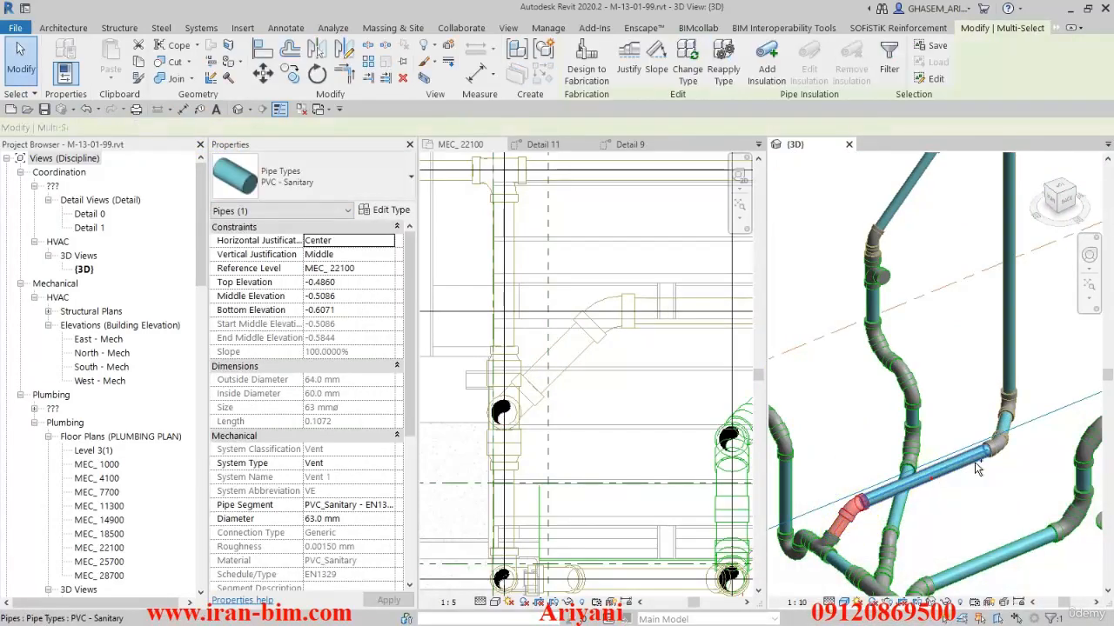
{"action": "left_click", "coordinate": [976, 463], "text": "ctrl"}
{"action": "left_click", "coordinate": [1004, 442], "text": "ctrl"}
{"action": "left_click", "coordinate": [1015, 424], "text": "ctrl"}
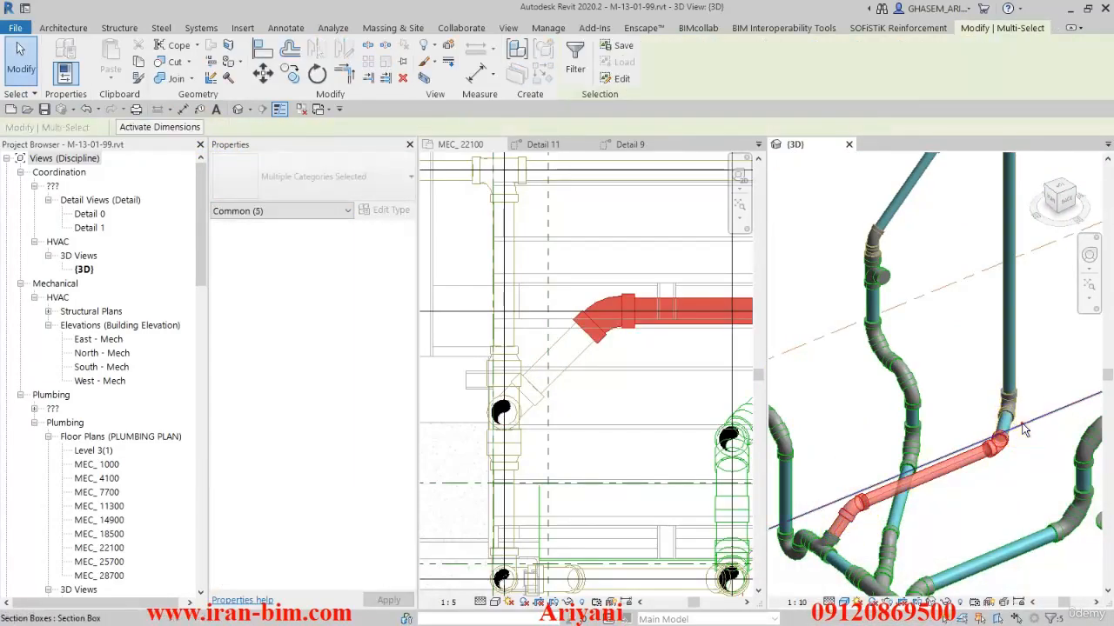
{"action": "left_click", "coordinate": [997, 426], "text": "shift"}
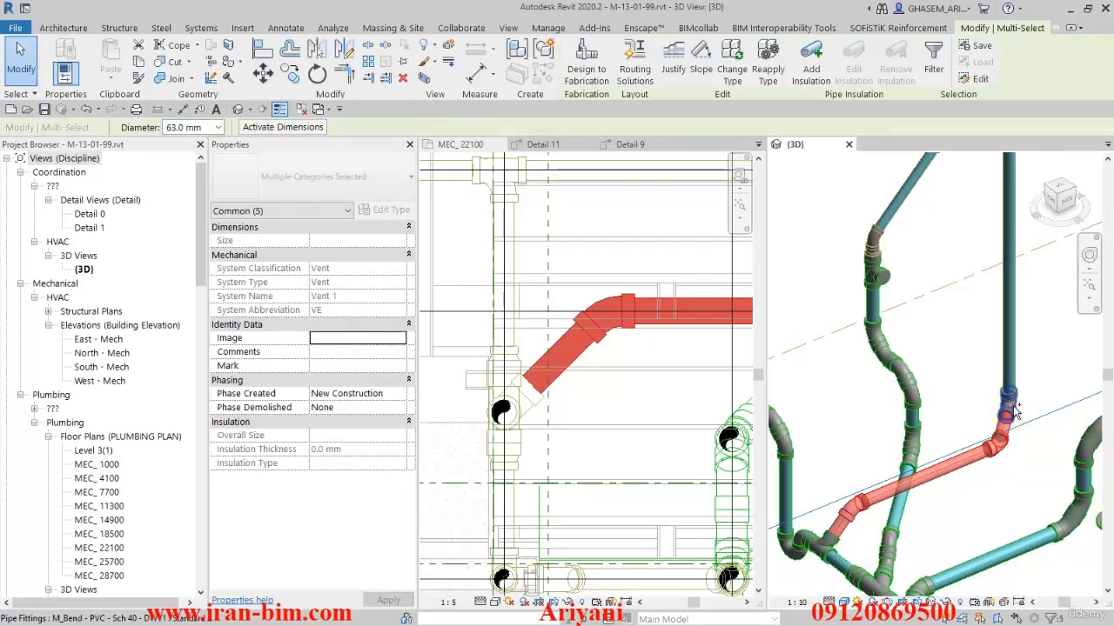
{"action": "left_click", "coordinate": [1013, 407], "text": "ctrl"}
{"action": "left_click", "coordinate": [1010, 366], "text": "ctrl"}
{"action": "scroll", "coordinate": [1011, 348], "scroll_direction": "down", "scroll_amount": 1}
{"action": "middle_click_drag", "start_coordinate": [1011, 335], "coordinate": [975, 502]}
{"action": "scroll", "coordinate": [974, 502], "scroll_direction": "down", "scroll_amount": 1}
{"action": "scroll", "coordinate": [964, 266], "scroll_direction": "up", "scroll_amount": 3}
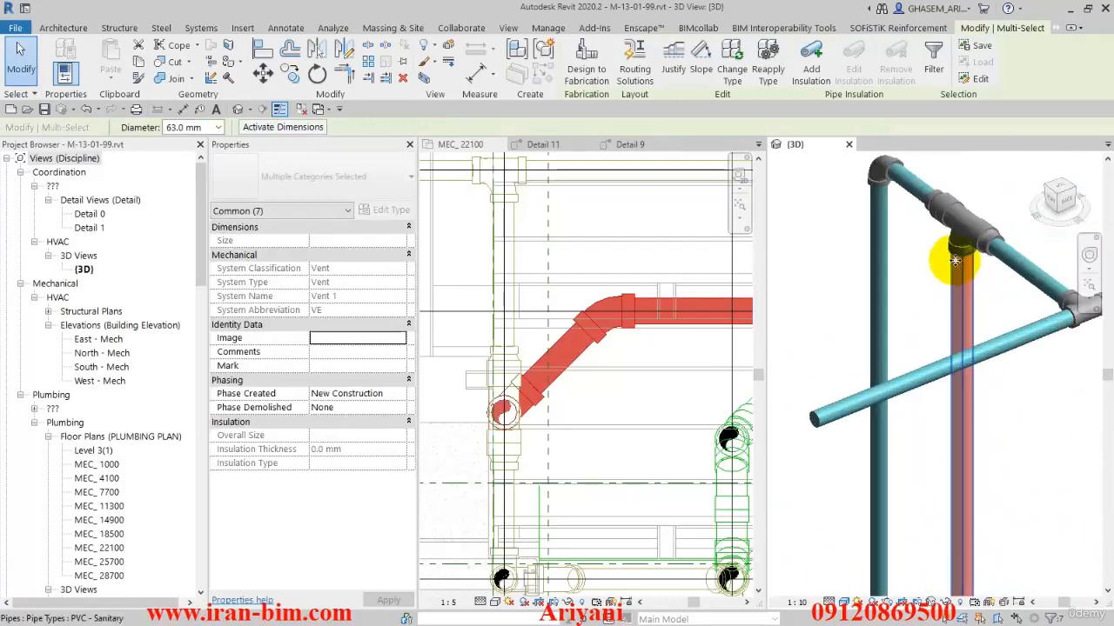
{"action": "left_click", "coordinate": [955, 261], "text": "ctrl"}
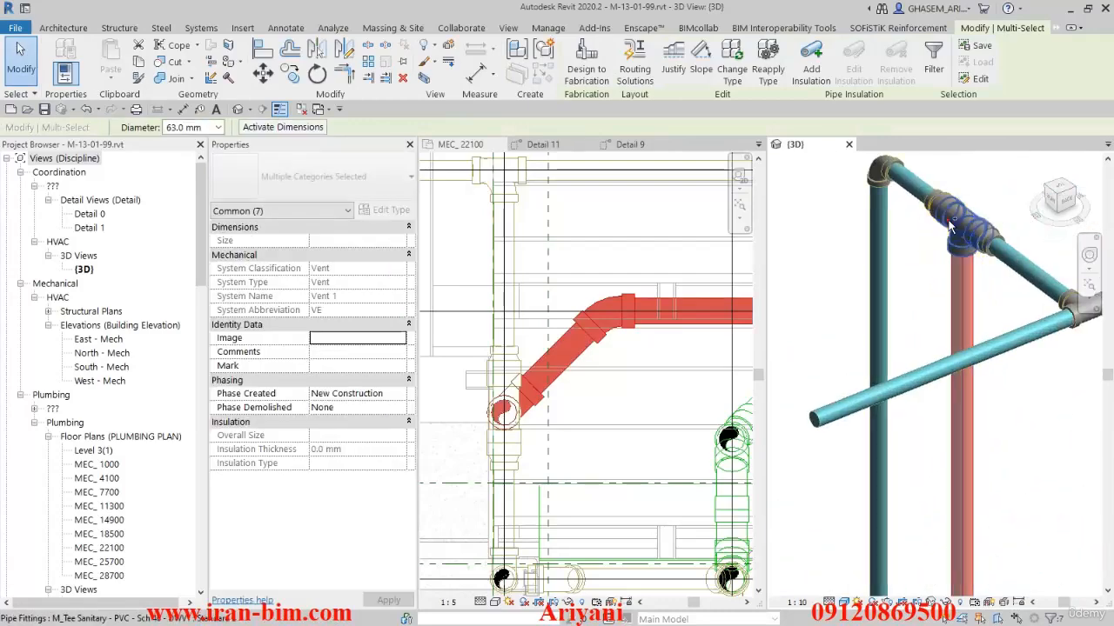
{"action": "left_click", "coordinate": [215, 126]}
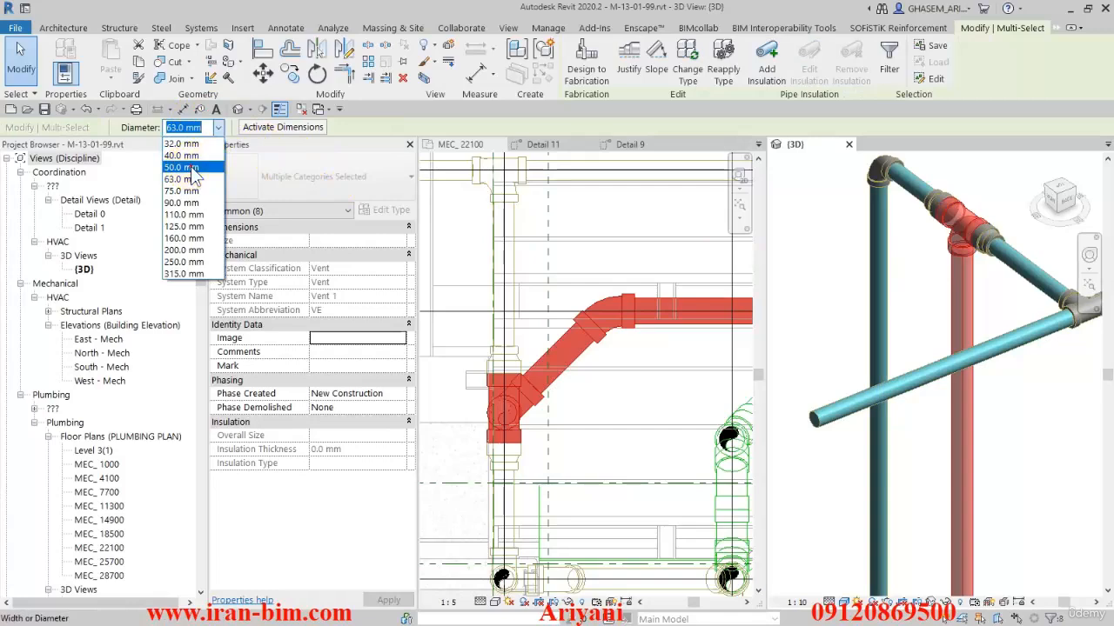
{"action": "left_click", "coordinate": [193, 167]}
{"action": "scroll", "coordinate": [867, 280], "scroll_direction": "down", "scroll_amount": 2}
{"action": "middle_click_drag", "start_coordinate": [812, 391], "coordinate": [927, 161]}
{"action": "scroll", "coordinate": [879, 464], "scroll_direction": "up", "scroll_amount": 2}
{"action": "left_click", "coordinate": [956, 497]}
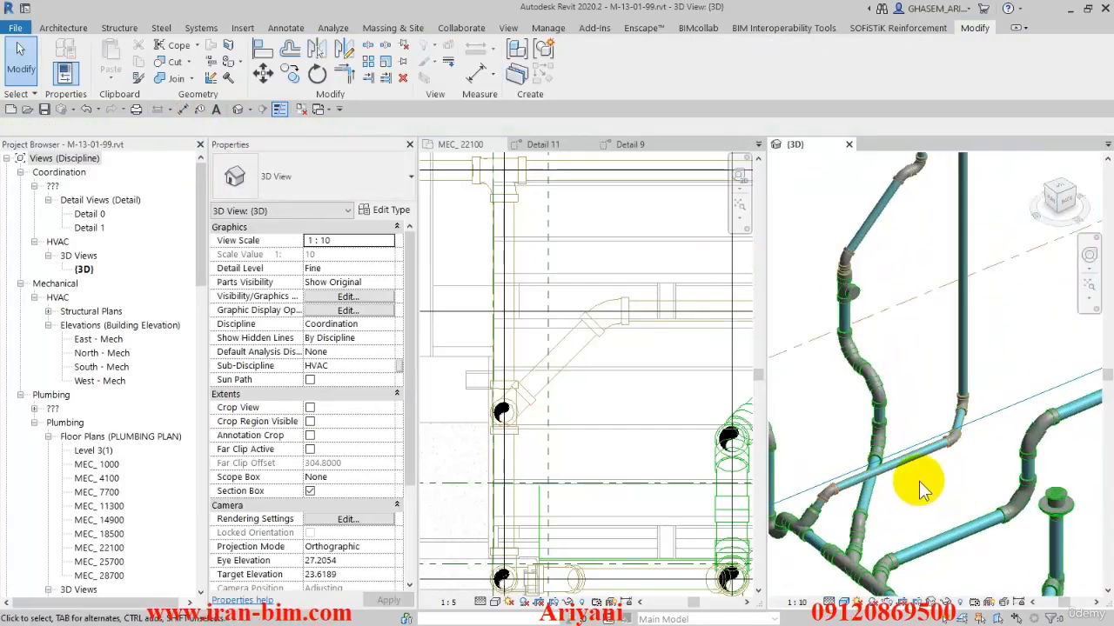
Step: Show the linked structural model STR- 19-7-98-v4-CoordinateModel.rvt in the 3D view
{"action": "middle_click_drag", "start_coordinate": [940, 483], "coordinate": [970, 455], "text": "shift"}
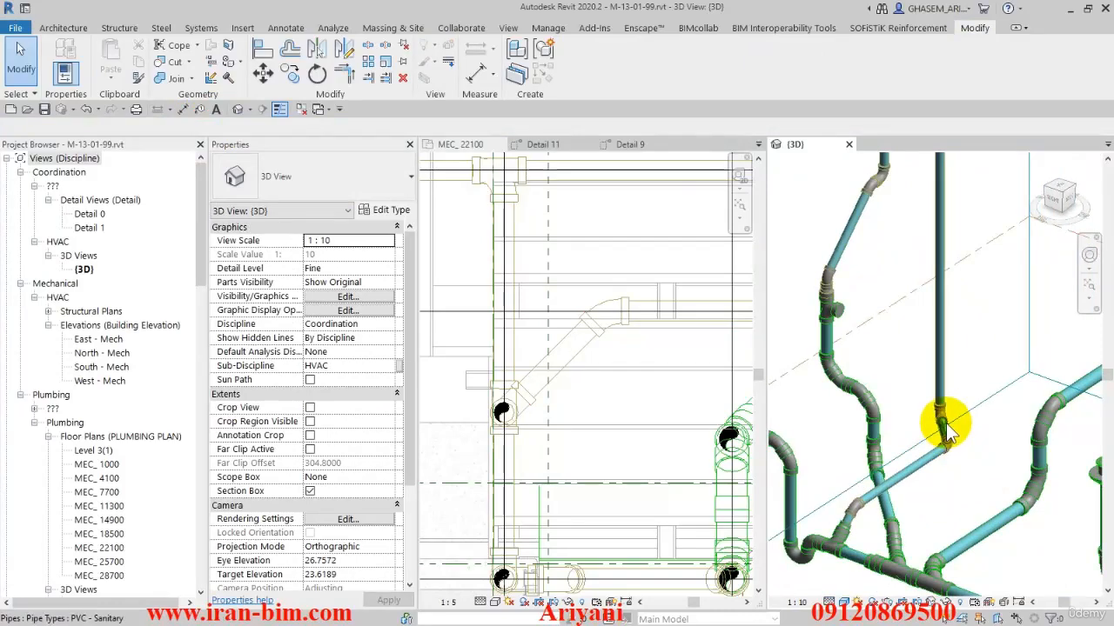
{"action": "key", "text": "v"}
{"action": "key", "text": "g"}
{"action": "left_click", "coordinate": [468, 54]}
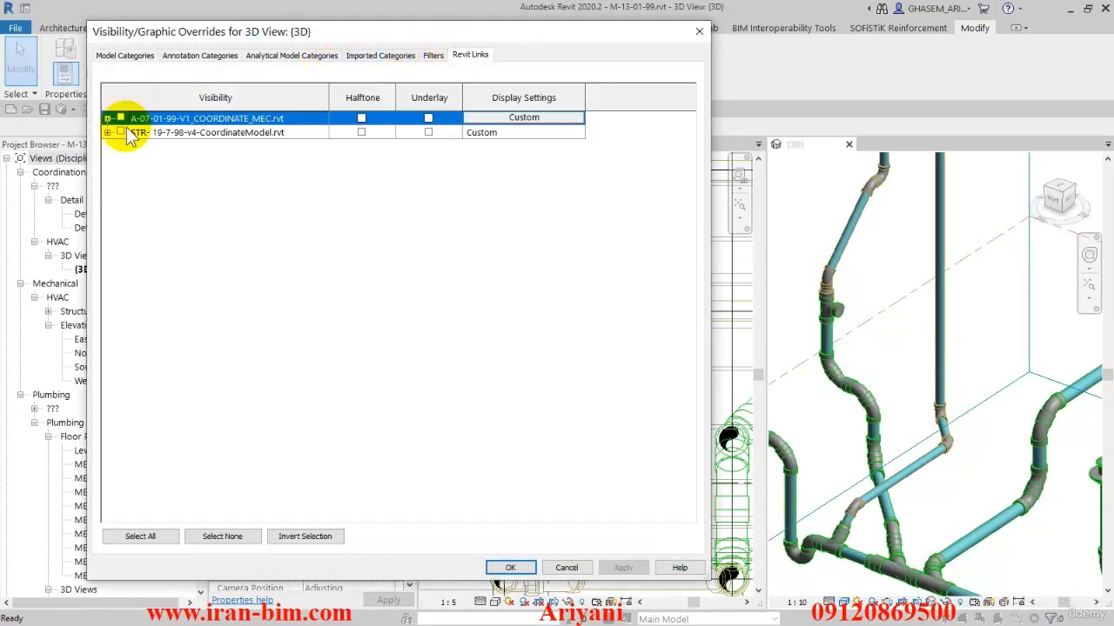
{"action": "left_click", "coordinate": [121, 132]}
{"action": "left_click", "coordinate": [508, 567]}
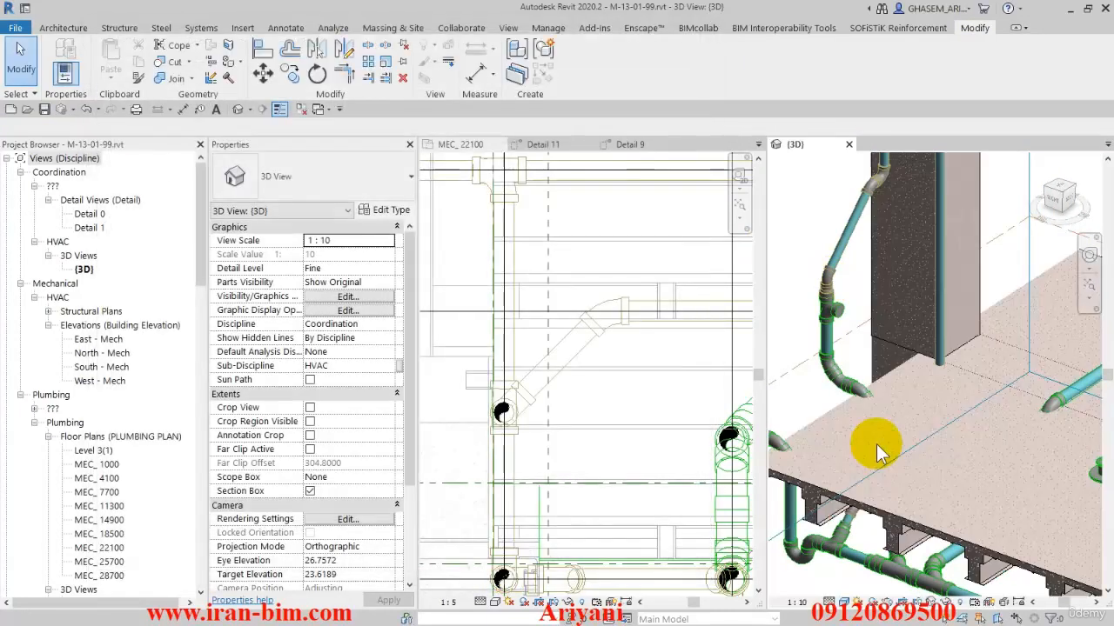
Step: Show the linked architectural model A-07-01-99-V1_COORDINATE_MEC.rvt in the 3D view
{"action": "middle_click_drag", "start_coordinate": [902, 432], "coordinate": [880, 416], "text": "shift"}
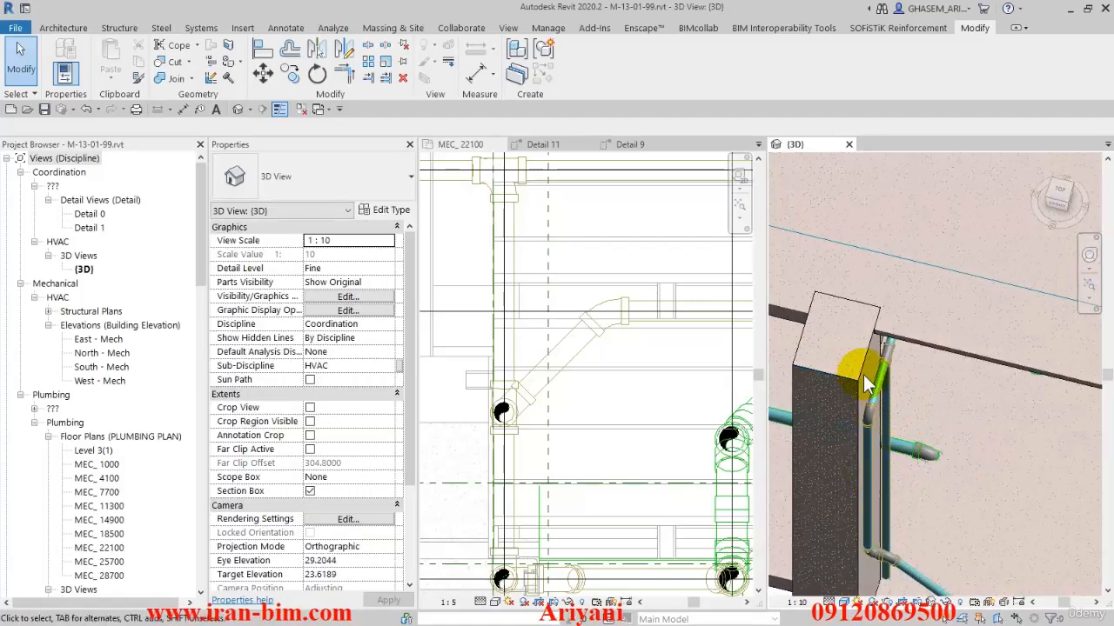
{"action": "middle_click_drag", "start_coordinate": [919, 374], "coordinate": [866, 416], "text": "shift"}
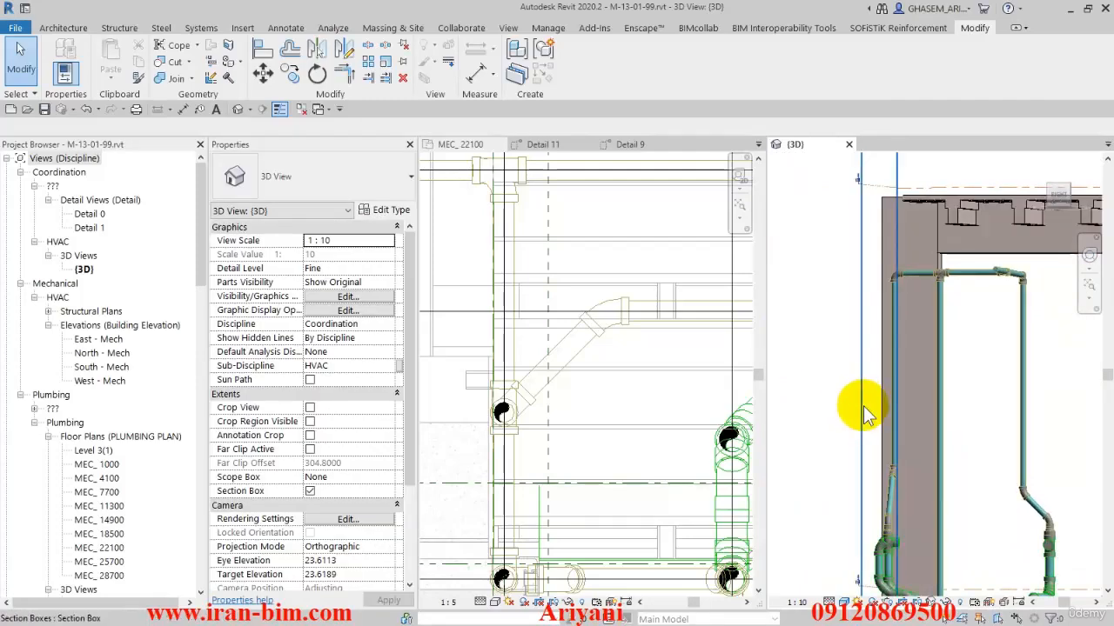
{"action": "key", "text": "v"}
{"action": "key", "text": "v"}
{"action": "left_click", "coordinate": [470, 55]}
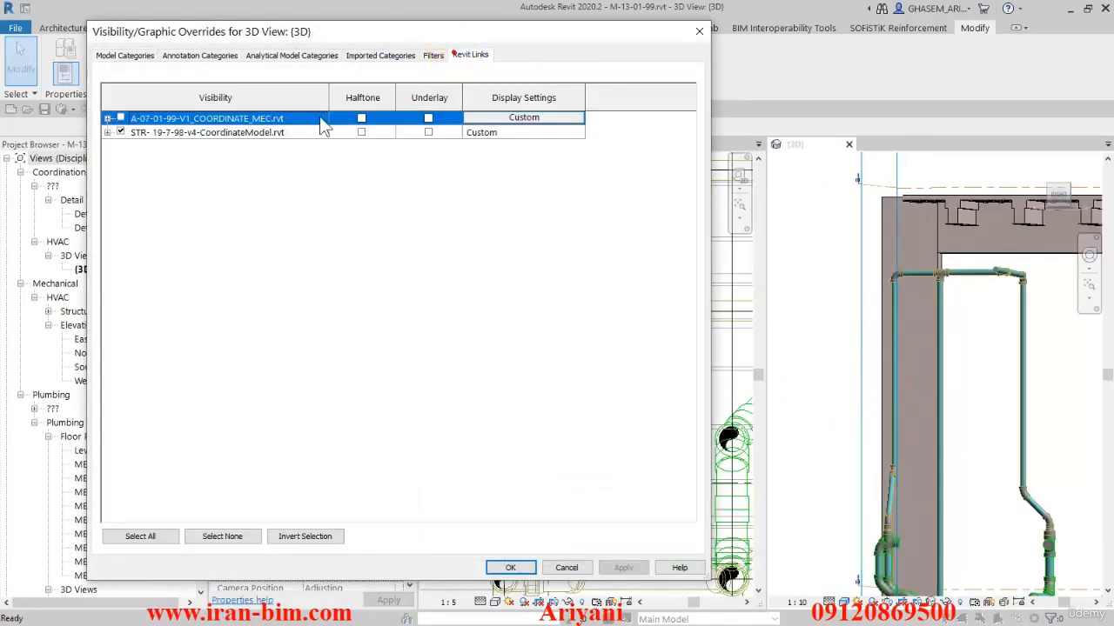
{"action": "left_click", "coordinate": [510, 567]}
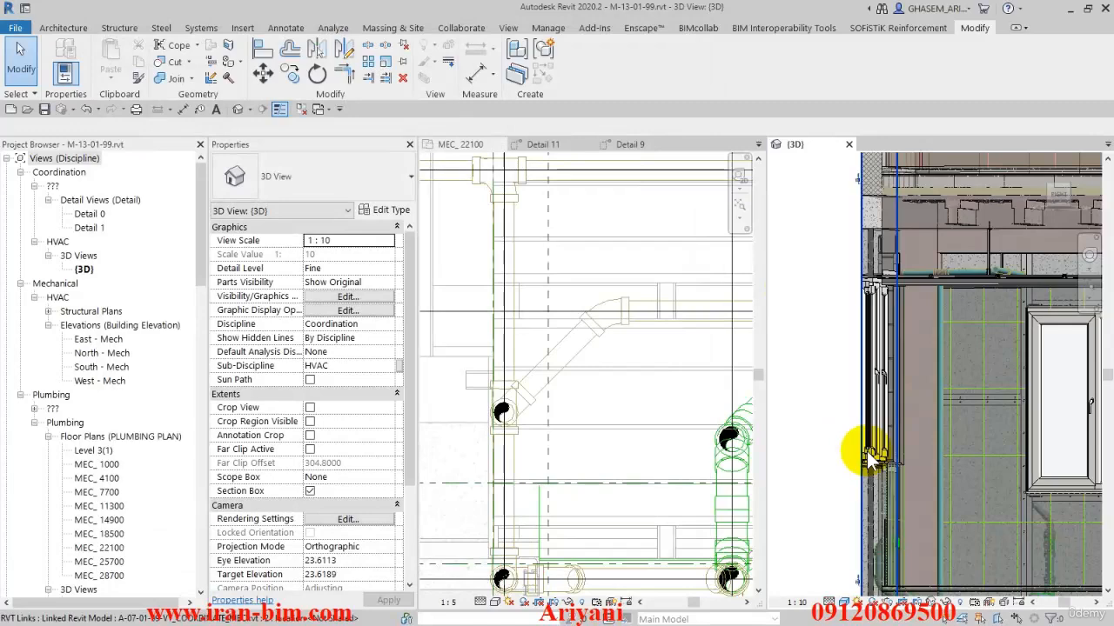
Step: Select the vertical vent riser in the 3D view and examine its position relative to the column, wall and floor
{"action": "middle_click_drag", "start_coordinate": [902, 408], "coordinate": [814, 460], "text": "shift"}
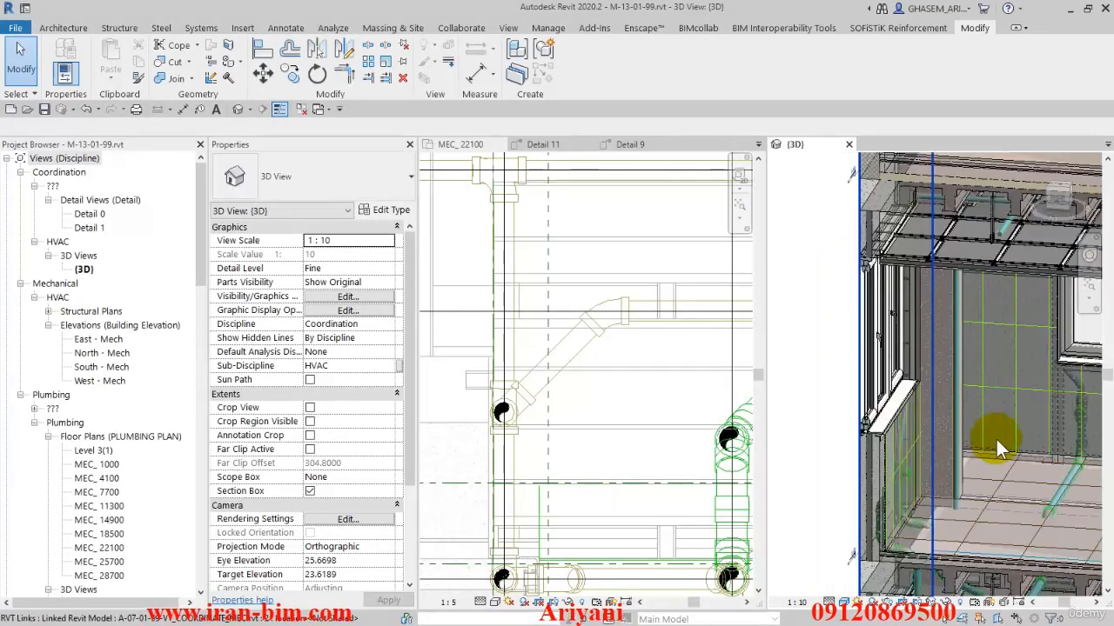
{"action": "mouse_move", "coordinate": [999, 448]}
{"action": "middle_mouse_down", "text": "shift"}
{"action": "mouse_move", "coordinate": [890, 397]}
{"action": "mouse_move", "coordinate": [925, 385]}
{"action": "mouse_move", "coordinate": [1012, 452]}
{"action": "mouse_move", "coordinate": [974, 445]}
{"action": "mouse_move", "coordinate": [971, 457]}
{"action": "mouse_move", "coordinate": [1026, 484]}
{"action": "mouse_move", "coordinate": [998, 469]}
{"action": "middle_mouse_up", "text": "shift"}
{"action": "left_click", "coordinate": [985, 474]}
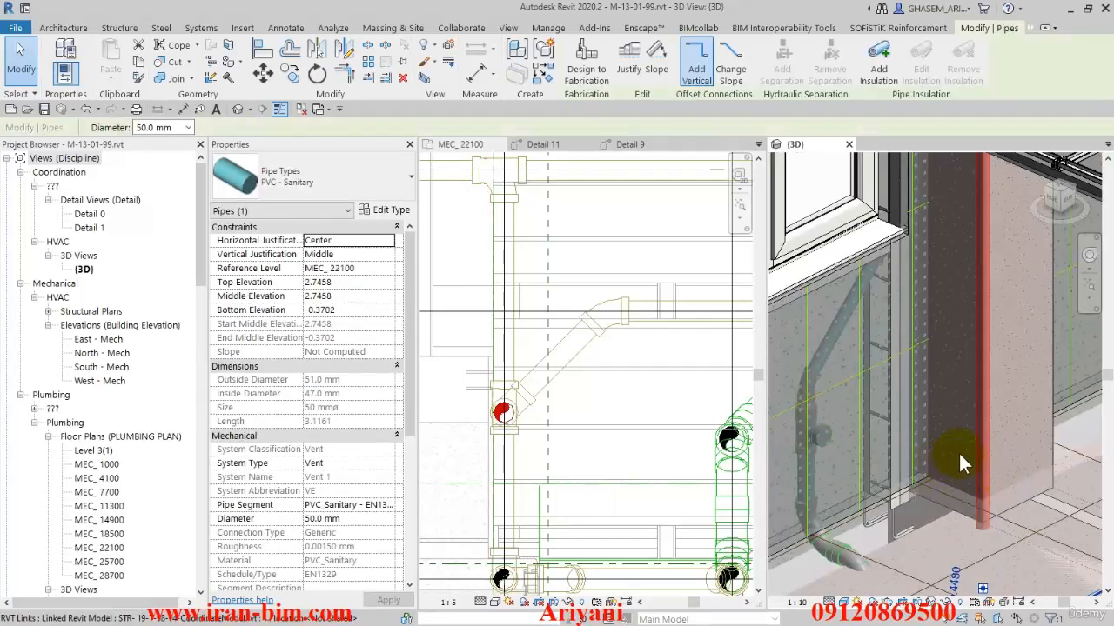
{"action": "middle_click_drag", "start_coordinate": [911, 468], "coordinate": [937, 474], "text": "shift"}
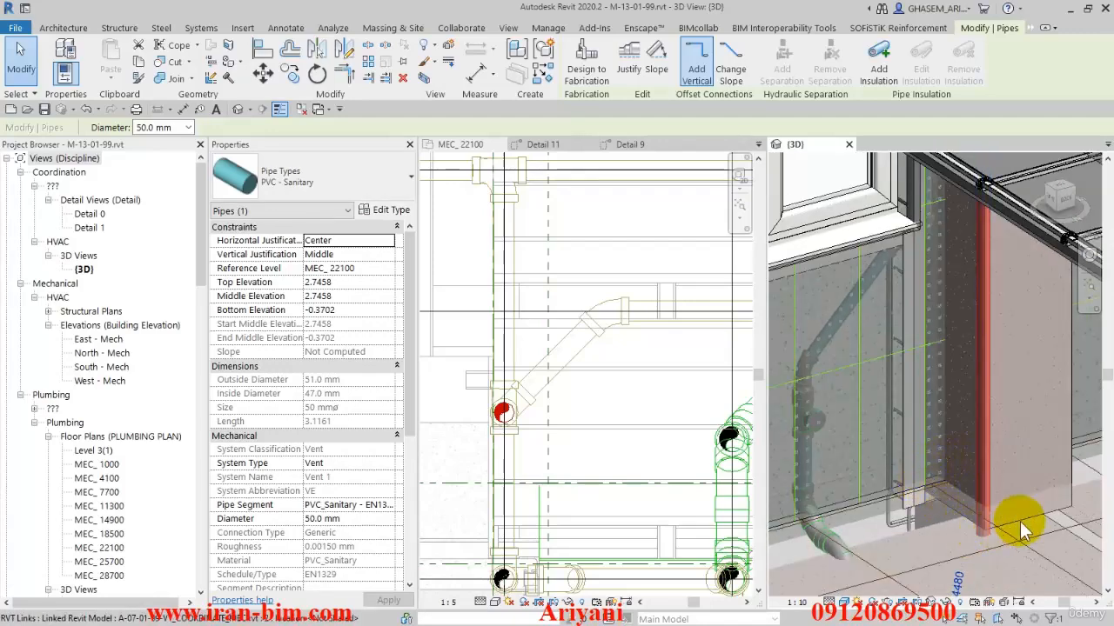
{"action": "middle_click_drag", "start_coordinate": [1012, 537], "coordinate": [1013, 506], "text": "shift"}
{"action": "scroll", "coordinate": [979, 478], "scroll_direction": "down", "scroll_amount": 8}
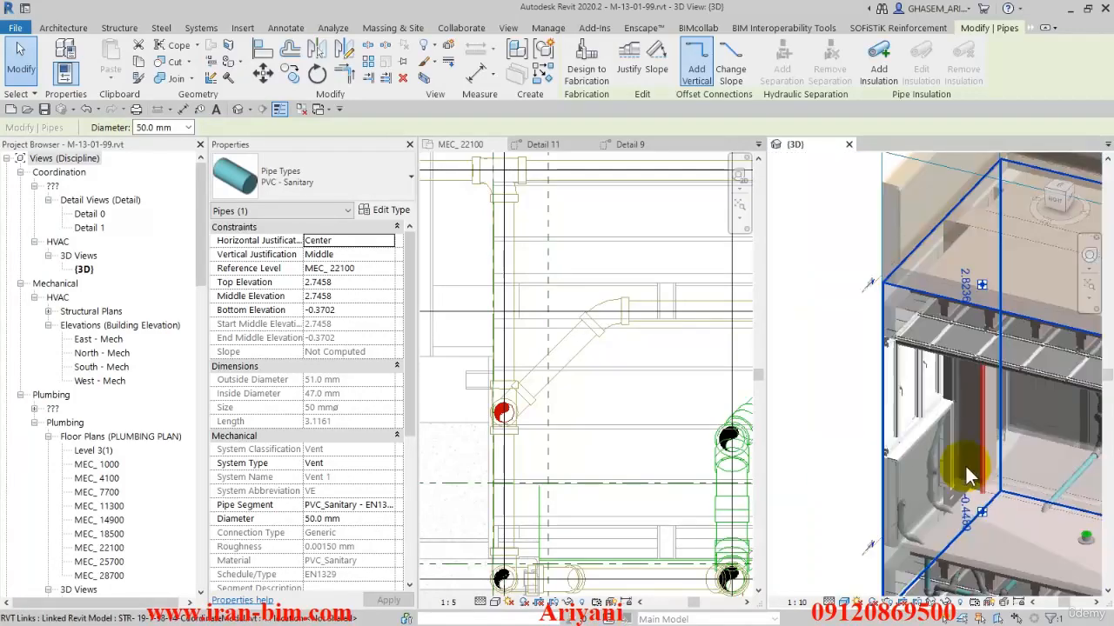
Step: Extend the 50 mm horizontal vent pipe from its open end toward the diagonal drain branch in floor plan MEC_22100
{"action": "left_click", "coordinate": [840, 401]}
{"action": "middle_click_drag", "start_coordinate": [839, 400], "coordinate": [933, 393], "text": "shift"}
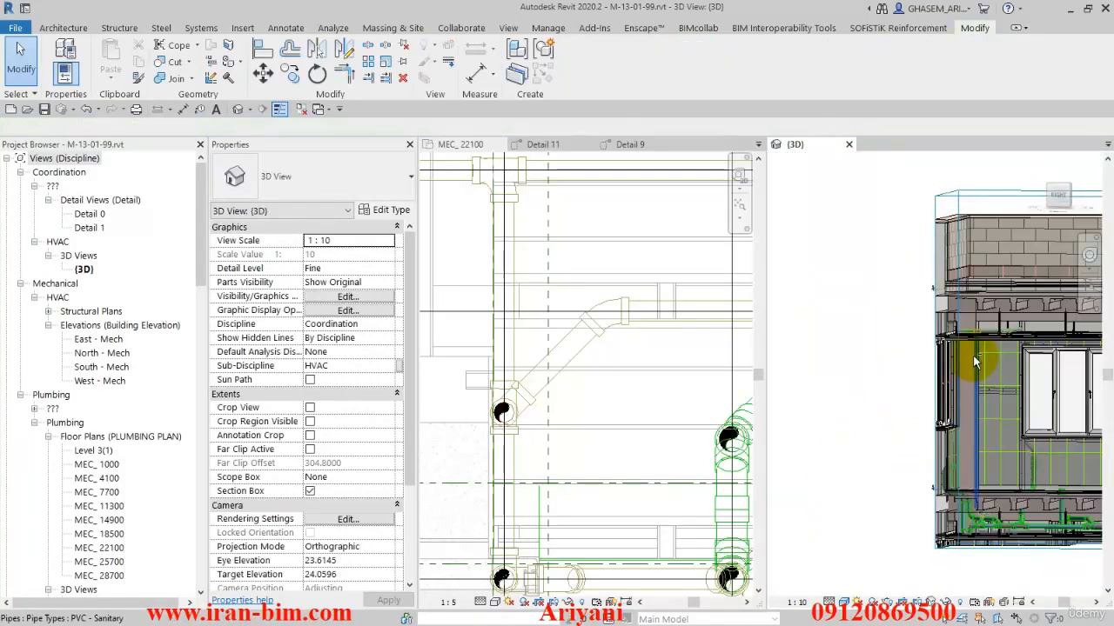
{"action": "middle_click_drag", "start_coordinate": [974, 362], "coordinate": [961, 391], "text": "shift"}
{"action": "left_click", "coordinate": [584, 372]}
{"action": "scroll", "coordinate": [583, 409], "scroll_direction": "down", "scroll_amount": 5}
{"action": "scroll", "coordinate": [588, 409], "scroll_direction": "down", "scroll_amount": 4}
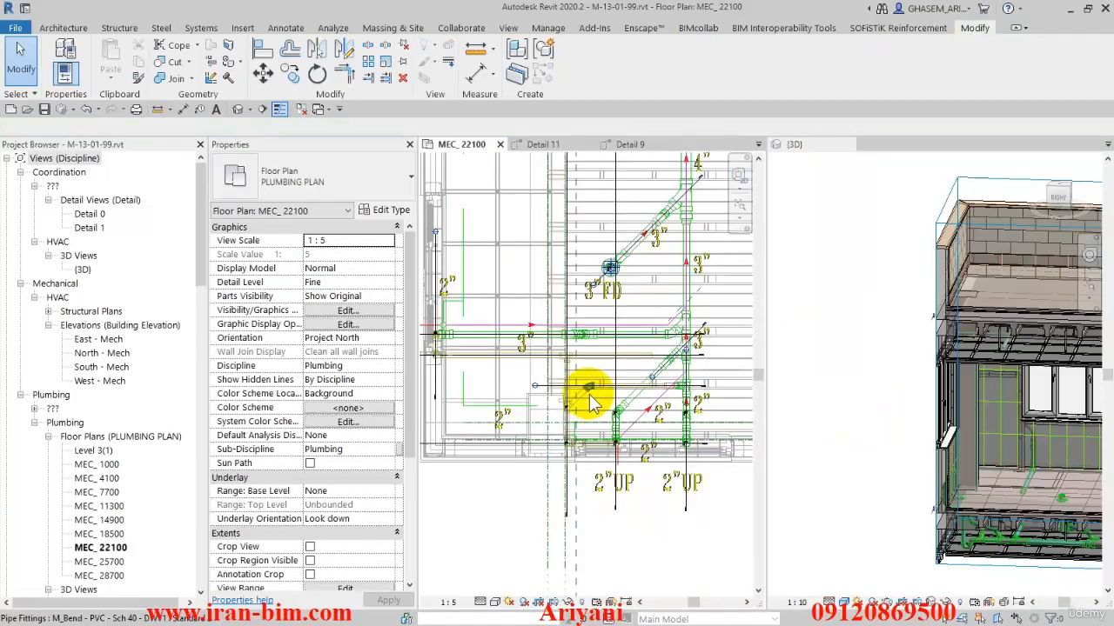
{"action": "left_click", "coordinate": [612, 356]}
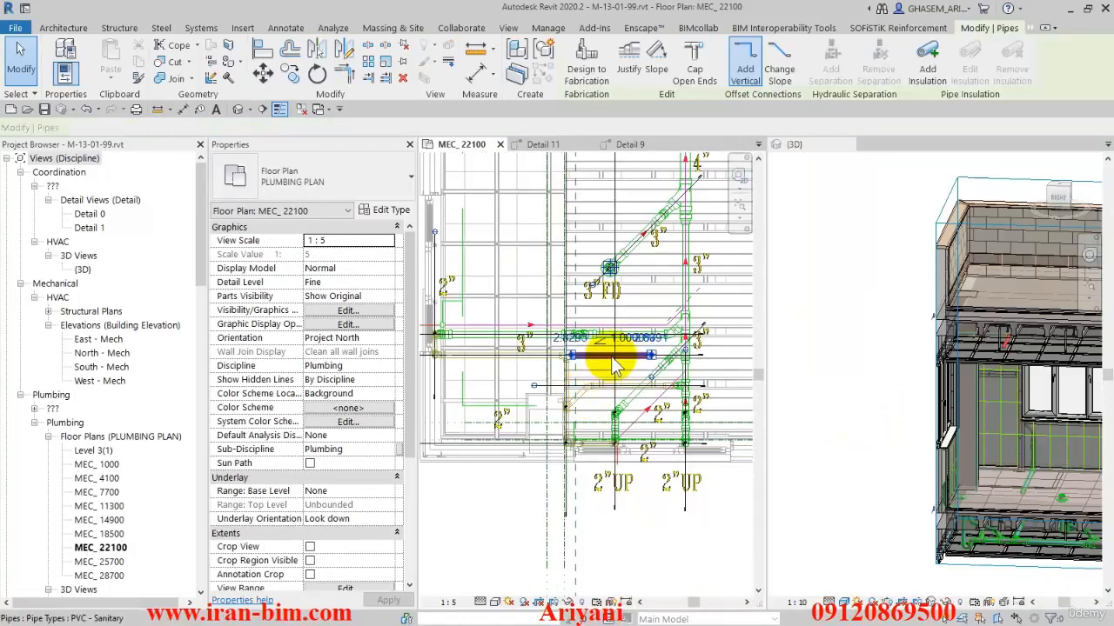
{"action": "scroll", "coordinate": [646, 354], "scroll_direction": "up", "scroll_amount": 2}
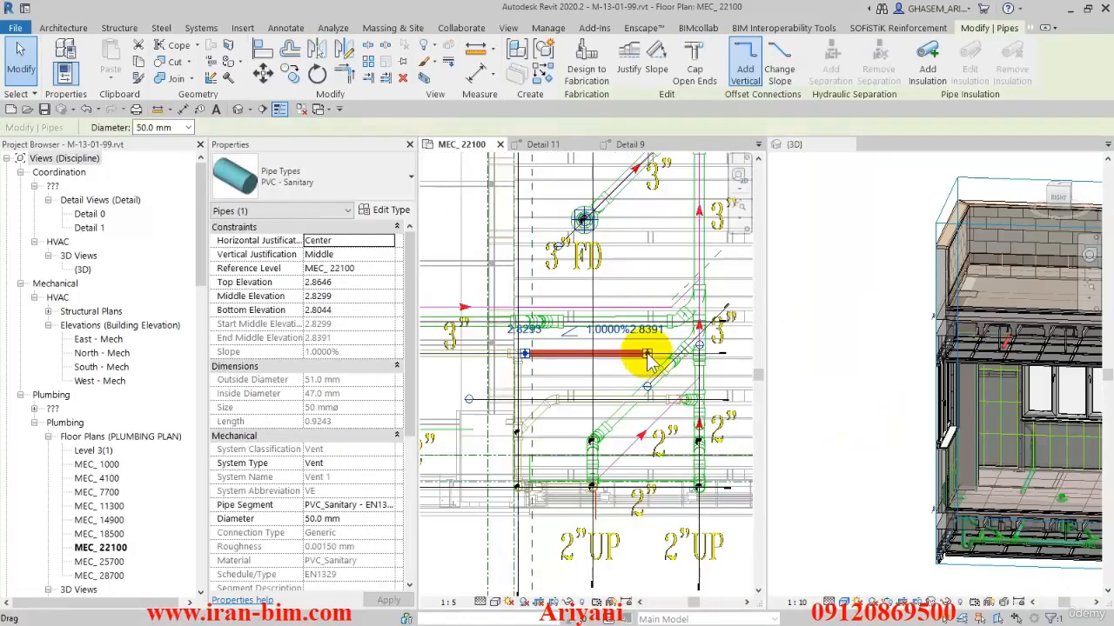
{"action": "right_click", "coordinate": [651, 357]}
{"action": "left_click", "coordinate": [691, 317]}
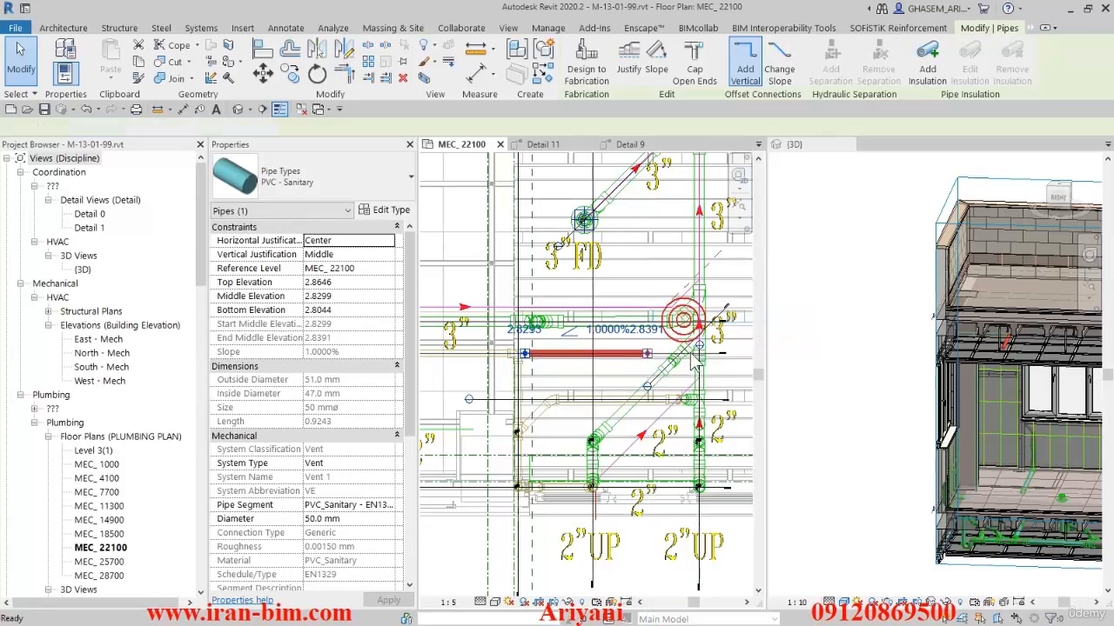
{"action": "scroll", "coordinate": [661, 354], "scroll_direction": "up", "scroll_amount": 1}
{"action": "scroll", "coordinate": [661, 354], "scroll_direction": "up", "scroll_amount": 1}
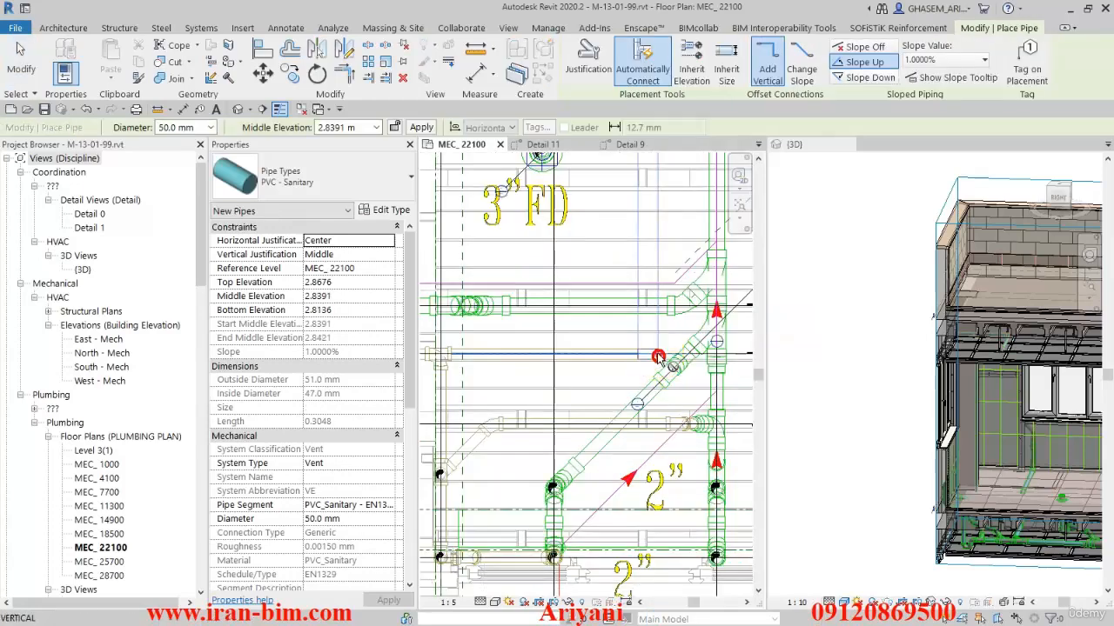
Step: Continue the vent pipe at 90° parallel to the main drain line, at 1% upward slope, ending beside the RS.11 riser
{"action": "scroll", "coordinate": [654, 343], "scroll_direction": "down", "scroll_amount": 2}
{"action": "middle_click_drag", "start_coordinate": [656, 346], "coordinate": [644, 502]}
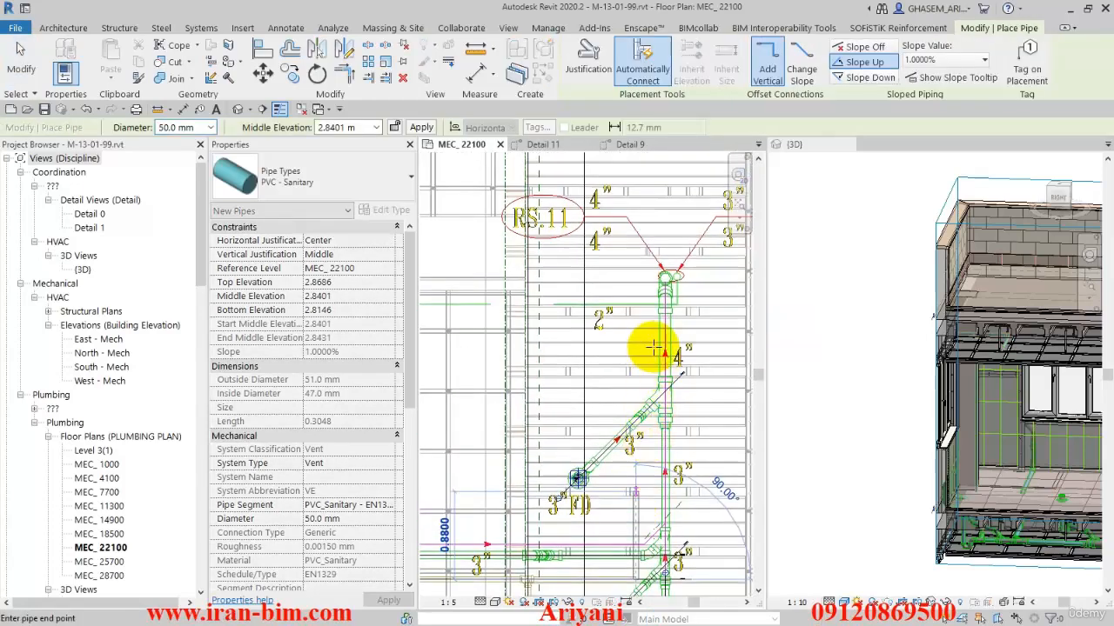
{"action": "scroll", "coordinate": [646, 344], "scroll_direction": "up", "scroll_amount": 2}
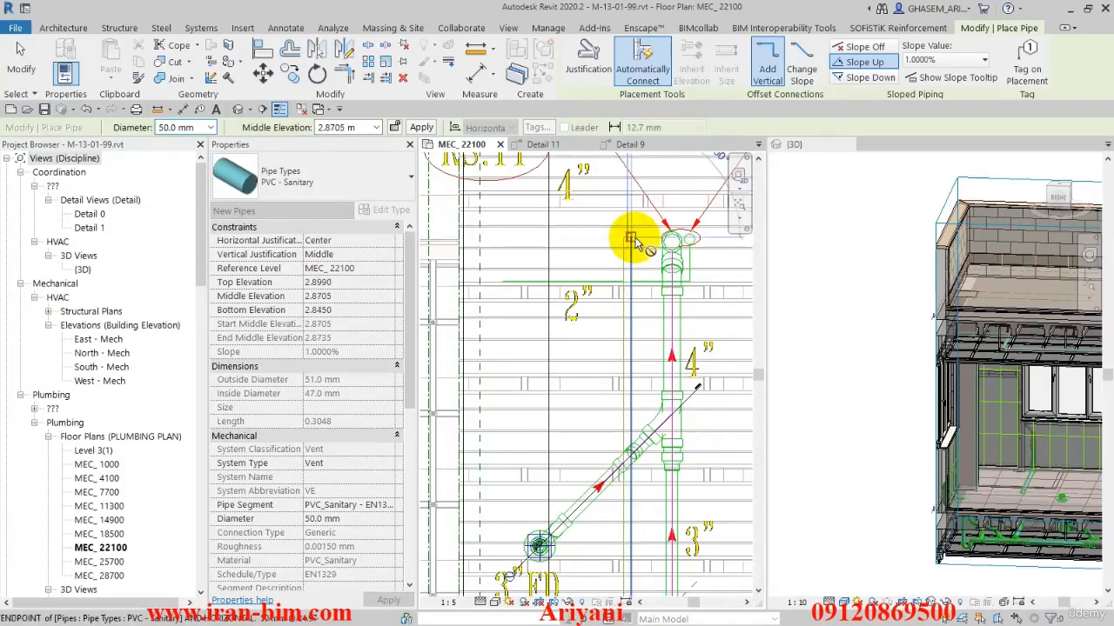
{"action": "left_click", "coordinate": [630, 241]}
{"action": "key", "text": "Escape"}
{"action": "key", "text": "Escape"}
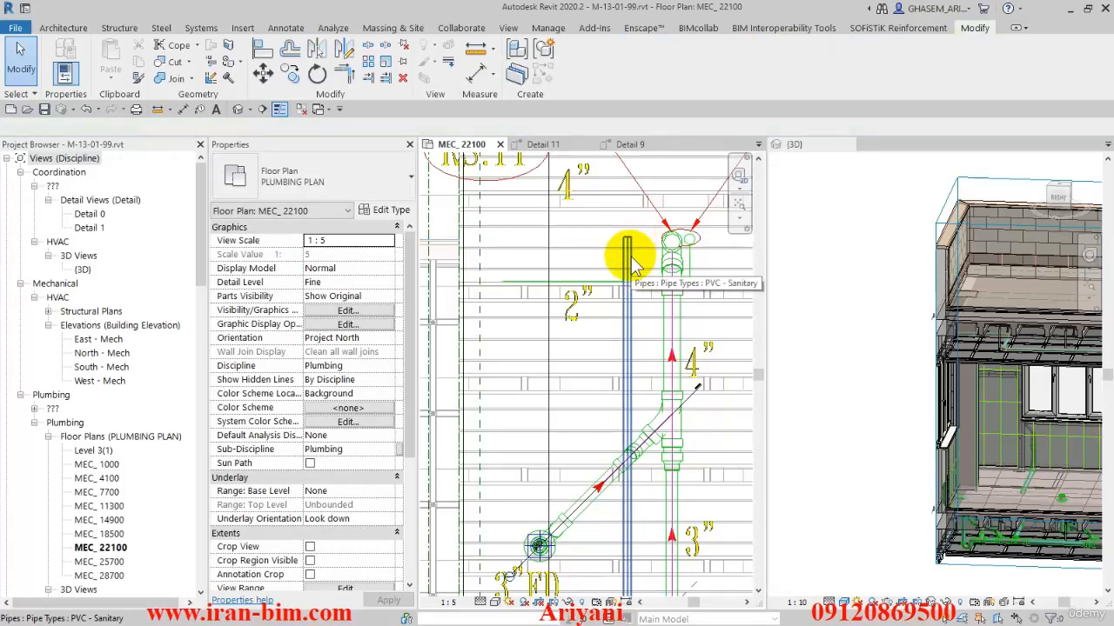
Step: Nudge the long vent pipe closer to the 4" drain line in the plan, checking its position in 3D
{"action": "middle_click_drag", "start_coordinate": [631, 258], "coordinate": [626, 254]}
{"action": "middle_click_drag", "start_coordinate": [661, 309], "coordinate": [627, 298]}
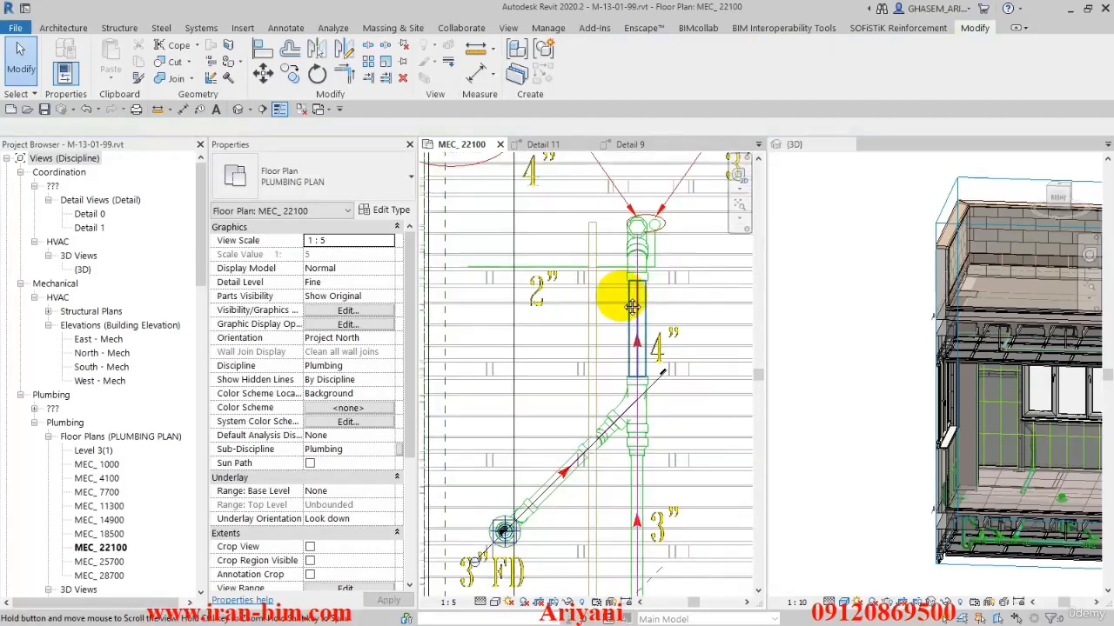
{"action": "left_click", "coordinate": [595, 314]}
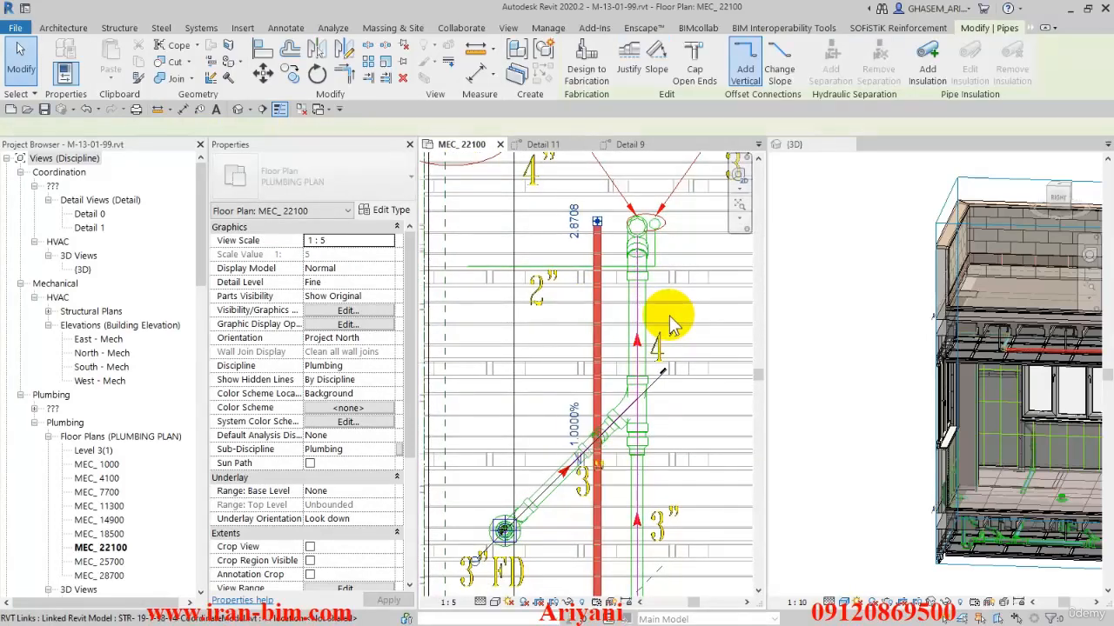
{"action": "key", "text": "Right"}
{"action": "key", "text": "Right"}
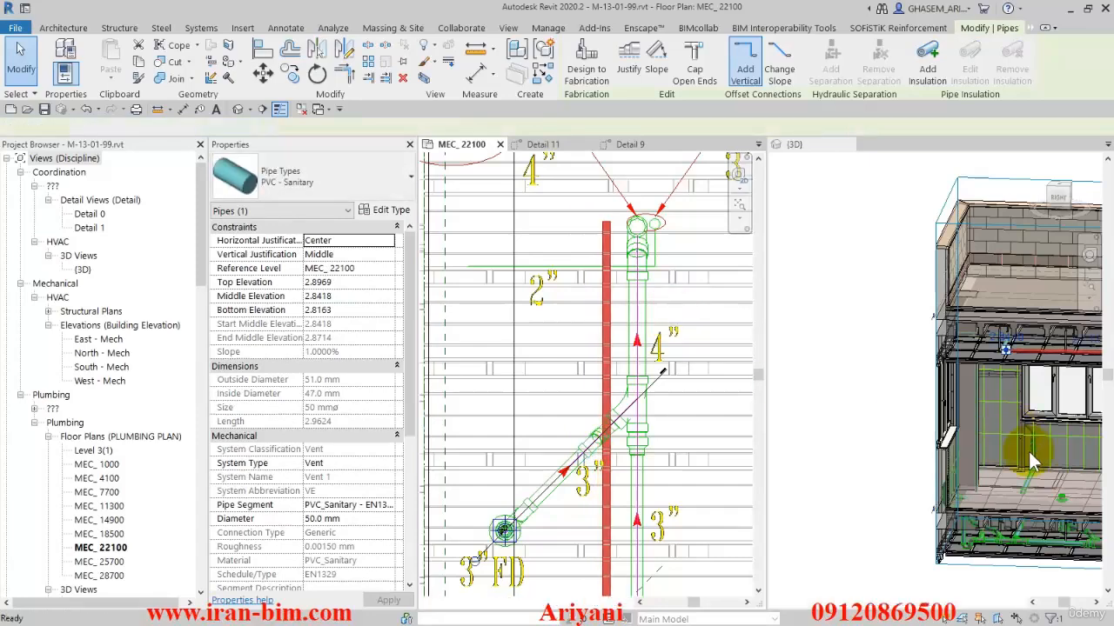
{"action": "middle_click_drag", "start_coordinate": [1029, 452], "coordinate": [961, 446], "text": "shift"}
{"action": "scroll", "coordinate": [960, 446], "scroll_direction": "up", "scroll_amount": 8}
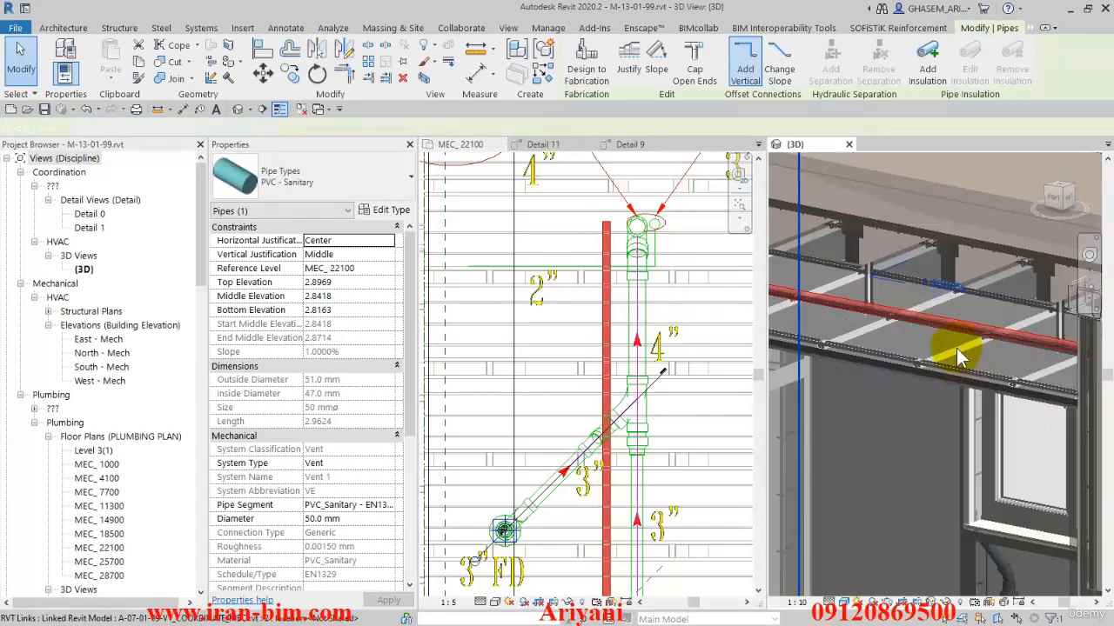
{"action": "middle_click_drag", "start_coordinate": [921, 340], "coordinate": [931, 361], "text": "shift"}
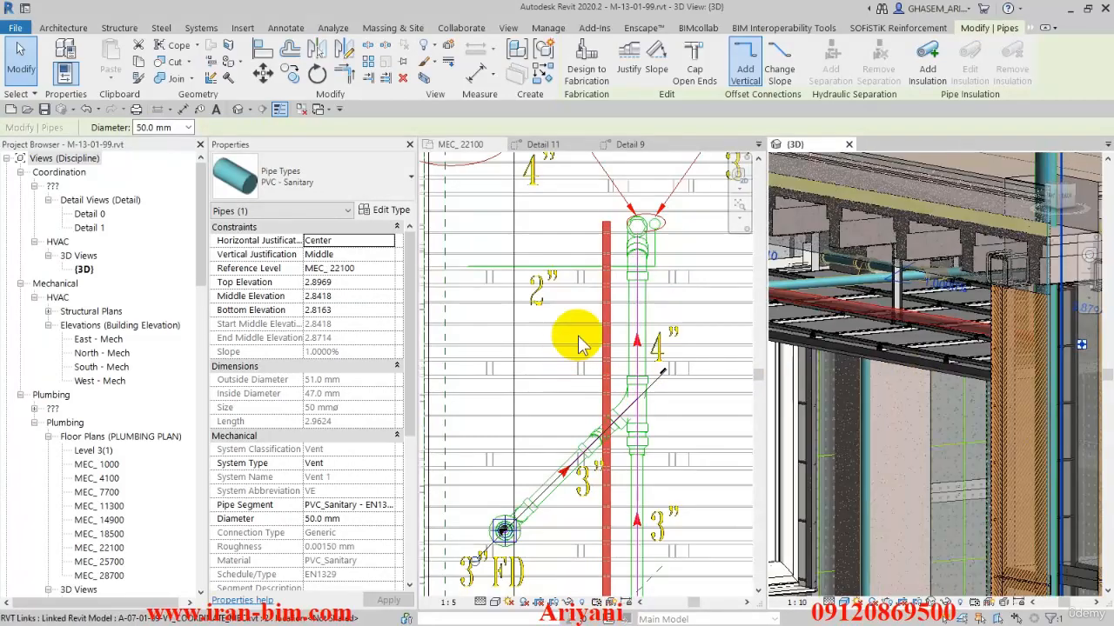
{"action": "left_click", "coordinate": [657, 338]}
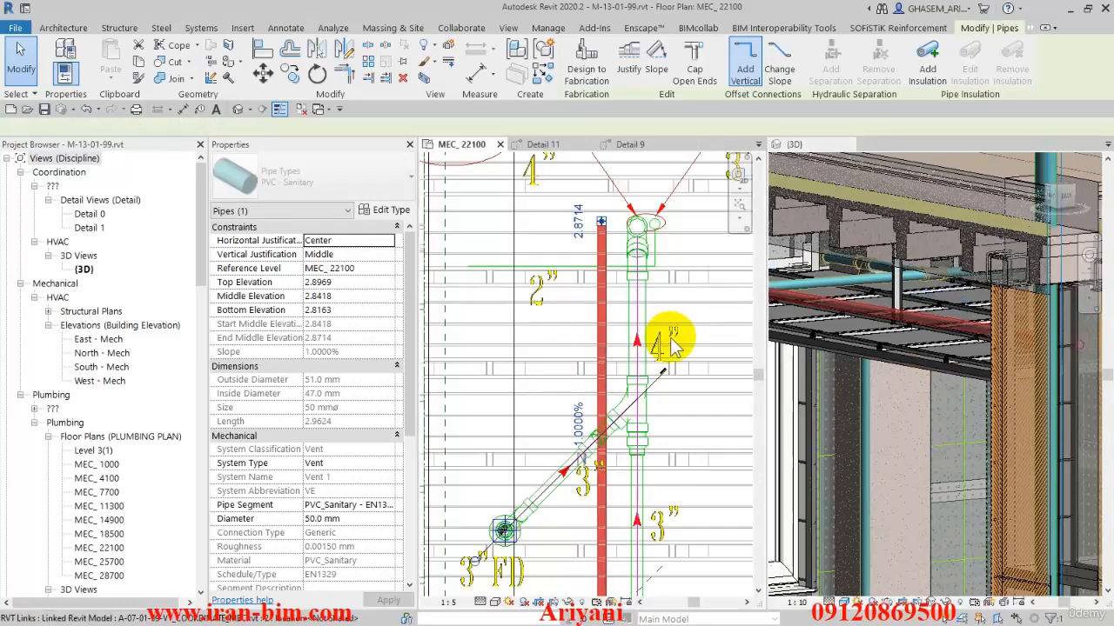
{"action": "key", "text": "Right"}
{"action": "key", "text": "Right"}
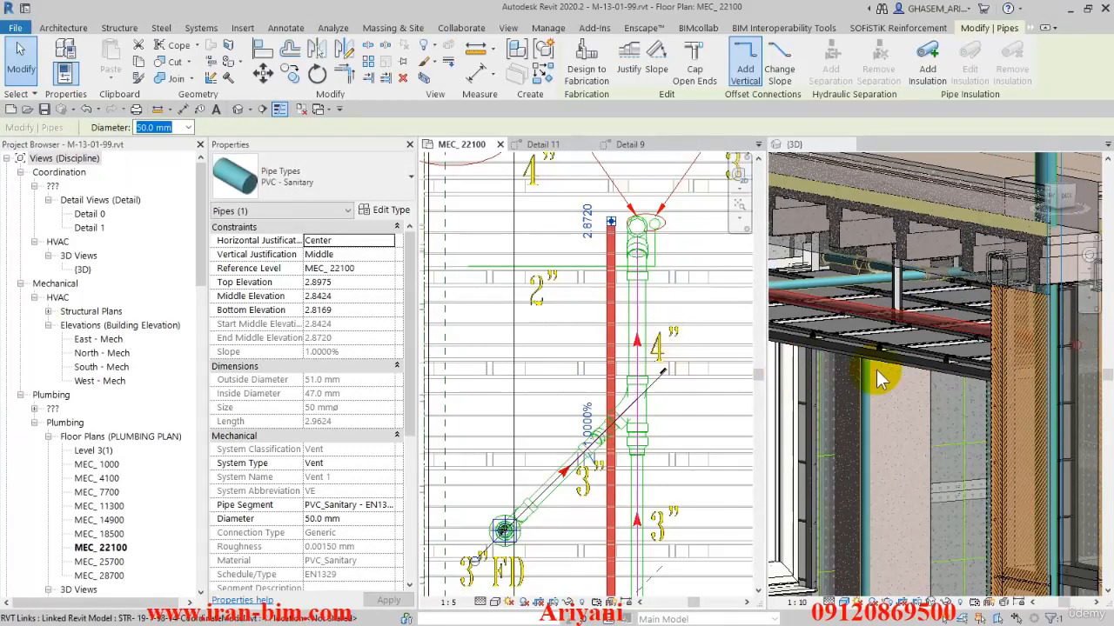
{"action": "middle_click_drag", "start_coordinate": [896, 388], "coordinate": [1092, 382], "text": "shift"}
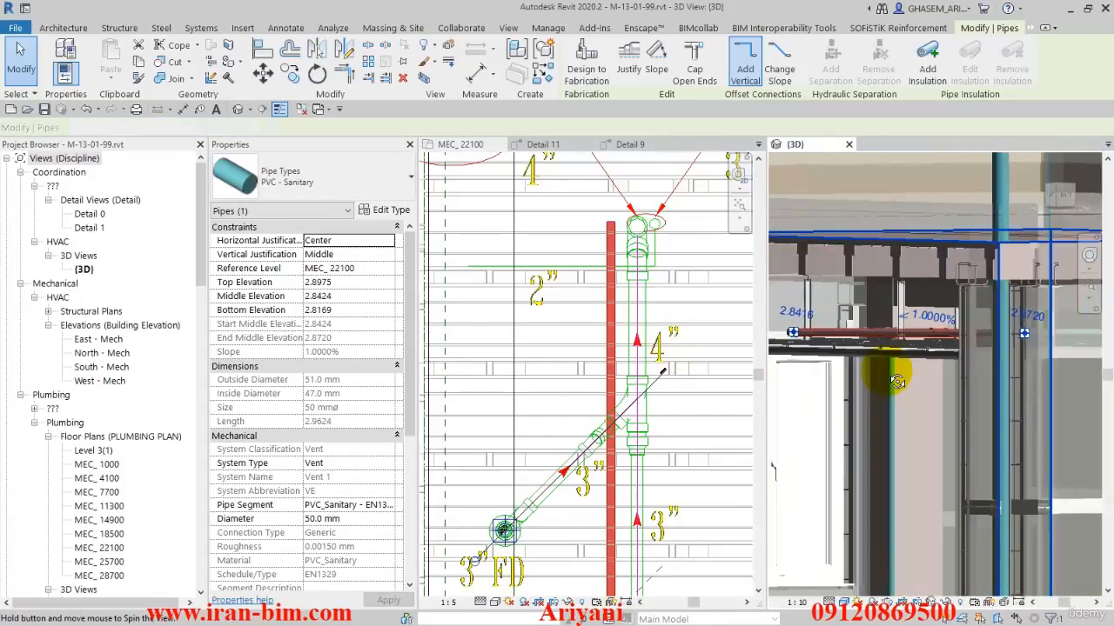
Step: Copy the vertical 110 mm sanitary riser at RS.11 to the RV.11 vent riser location in the plan
{"action": "left_click", "coordinate": [623, 353]}
{"action": "scroll", "coordinate": [623, 353], "scroll_direction": "up", "scroll_amount": 5}
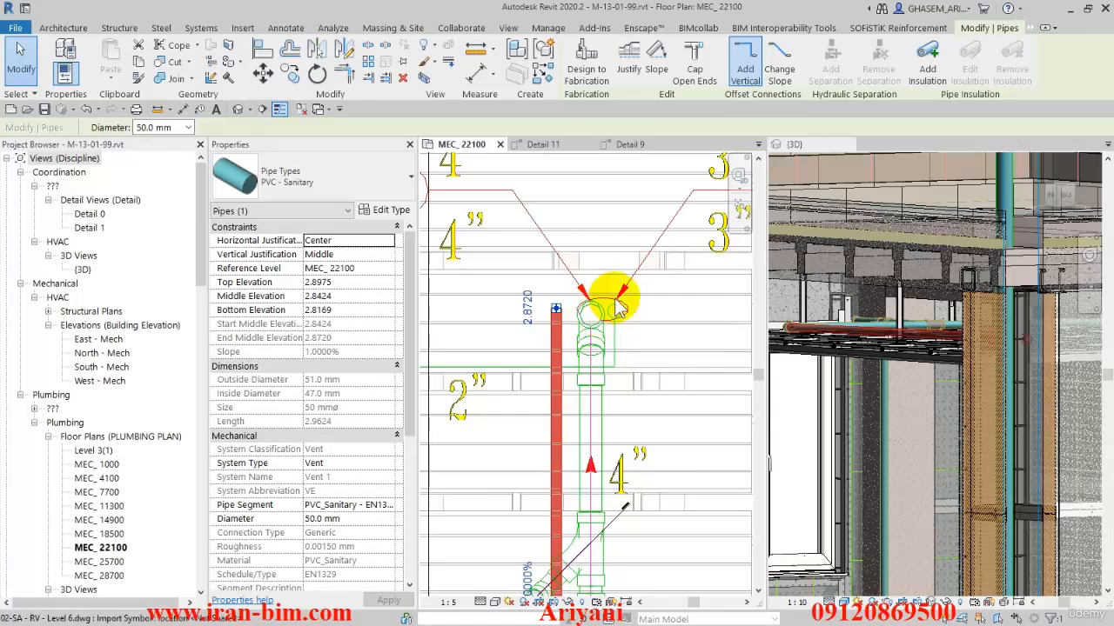
{"action": "middle_click_drag", "start_coordinate": [615, 301], "coordinate": [612, 303]}
{"action": "scroll", "coordinate": [582, 344], "scroll_direction": "up", "scroll_amount": 2}
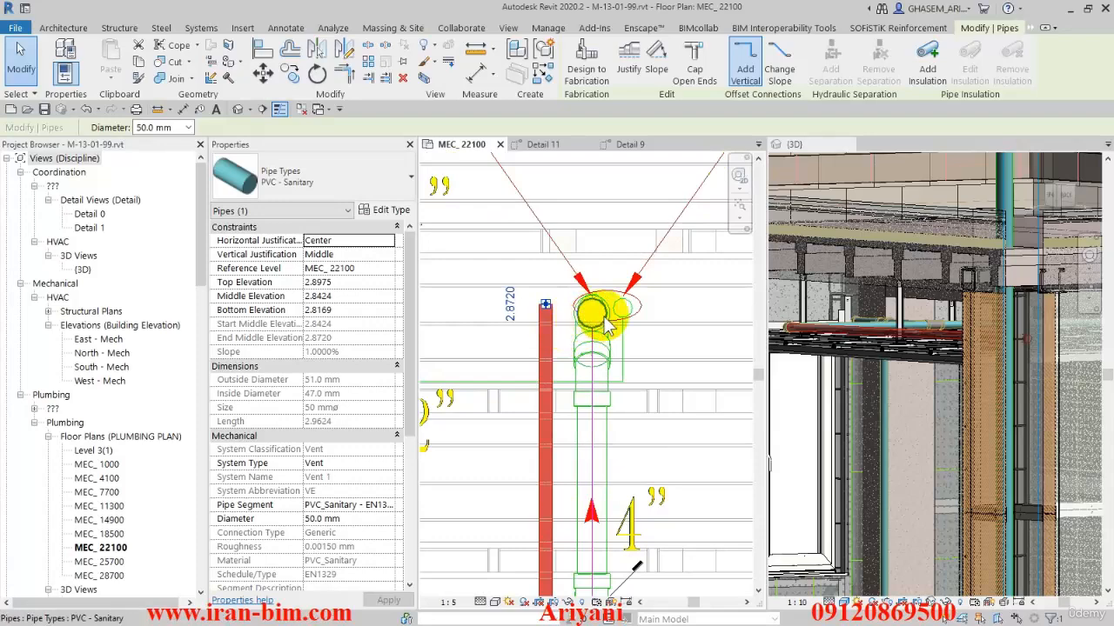
{"action": "left_click", "coordinate": [1004, 240]}
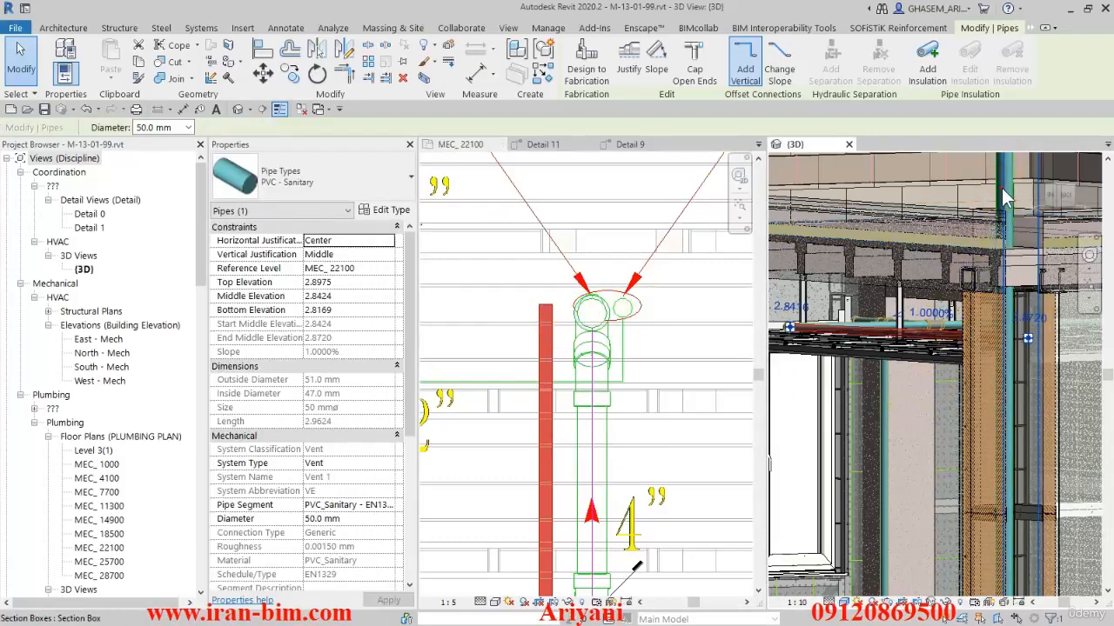
{"action": "middle_click_drag", "start_coordinate": [1005, 242], "coordinate": [933, 421], "text": "shift"}
{"action": "left_click", "coordinate": [907, 451]}
{"action": "middle_click_drag", "start_coordinate": [576, 355], "coordinate": [567, 391]}
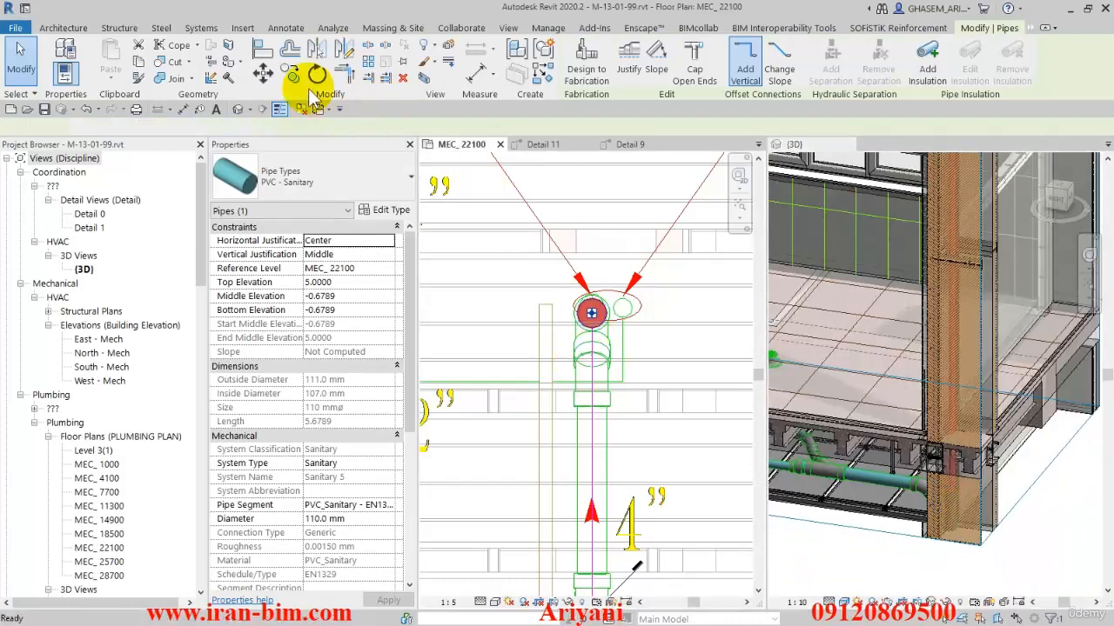
{"action": "left_click", "coordinate": [291, 75]}
{"action": "left_click", "coordinate": [583, 349]}
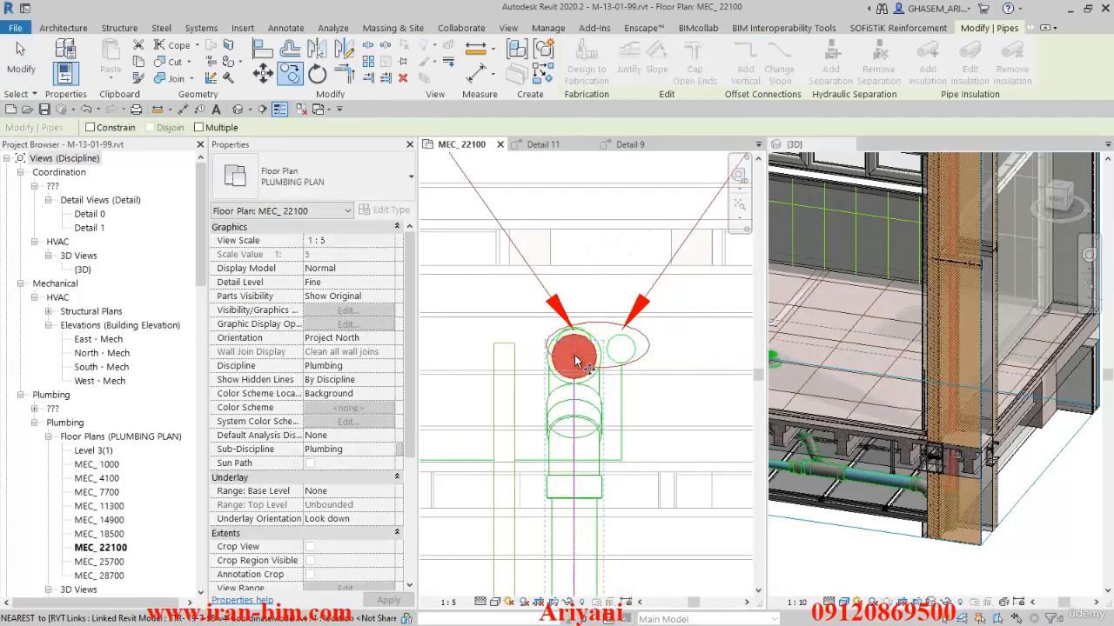
{"action": "scroll", "coordinate": [609, 348], "scroll_direction": "up", "scroll_amount": 2}
{"action": "left_click", "coordinate": [626, 349]}
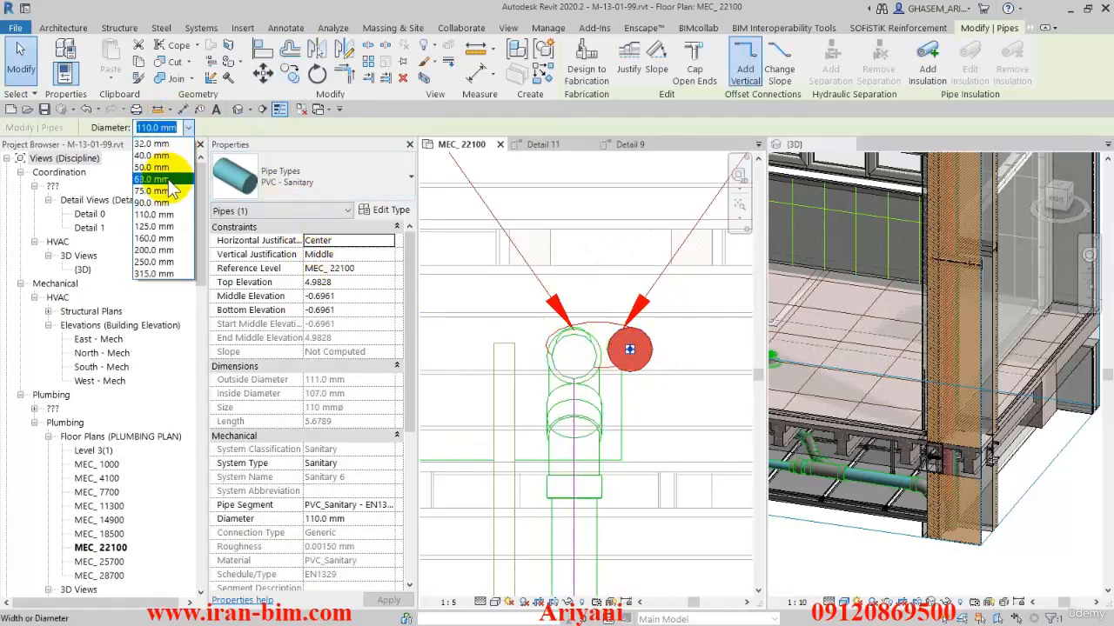
Step: Set the copied riser's diameter to 63 mm and system type to Vent, and centre it on the RV.11 riser circle
{"action": "left_click", "coordinate": [156, 178]}
{"action": "scroll", "coordinate": [604, 341], "scroll_direction": "up", "scroll_amount": 2}
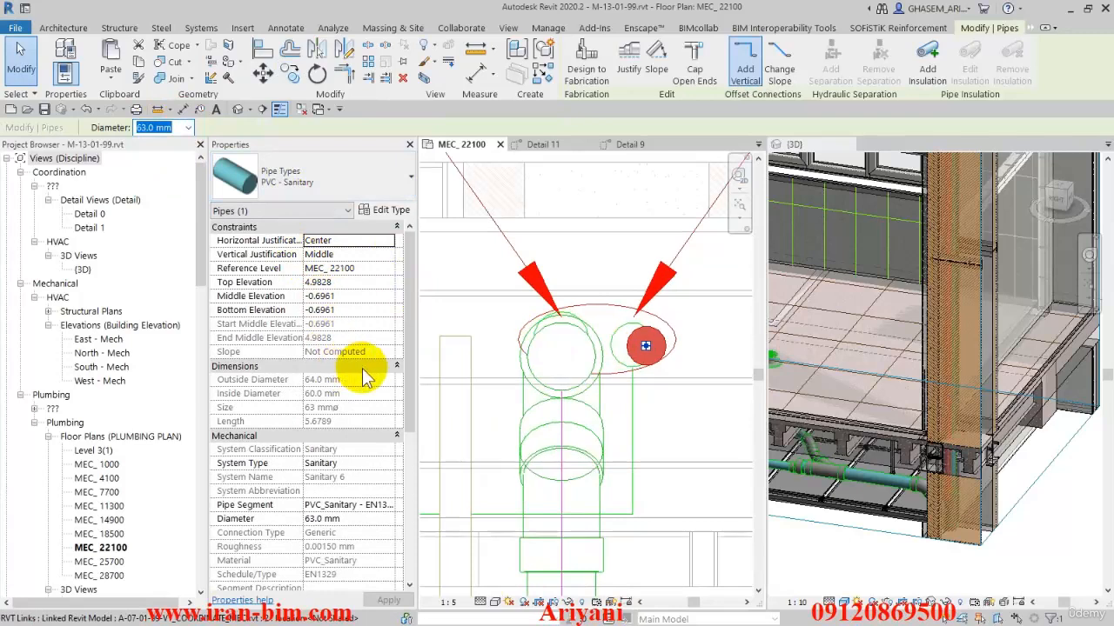
{"action": "left_click", "coordinate": [389, 463]}
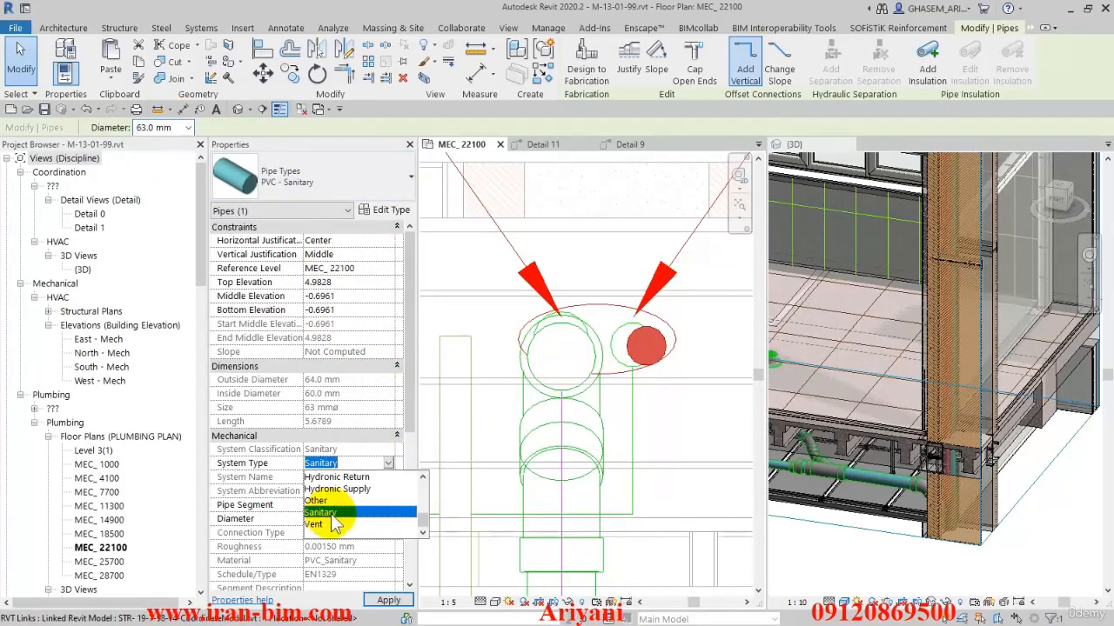
{"action": "left_click", "coordinate": [321, 519]}
{"action": "scroll", "coordinate": [643, 352], "scroll_direction": "up", "scroll_amount": 1}
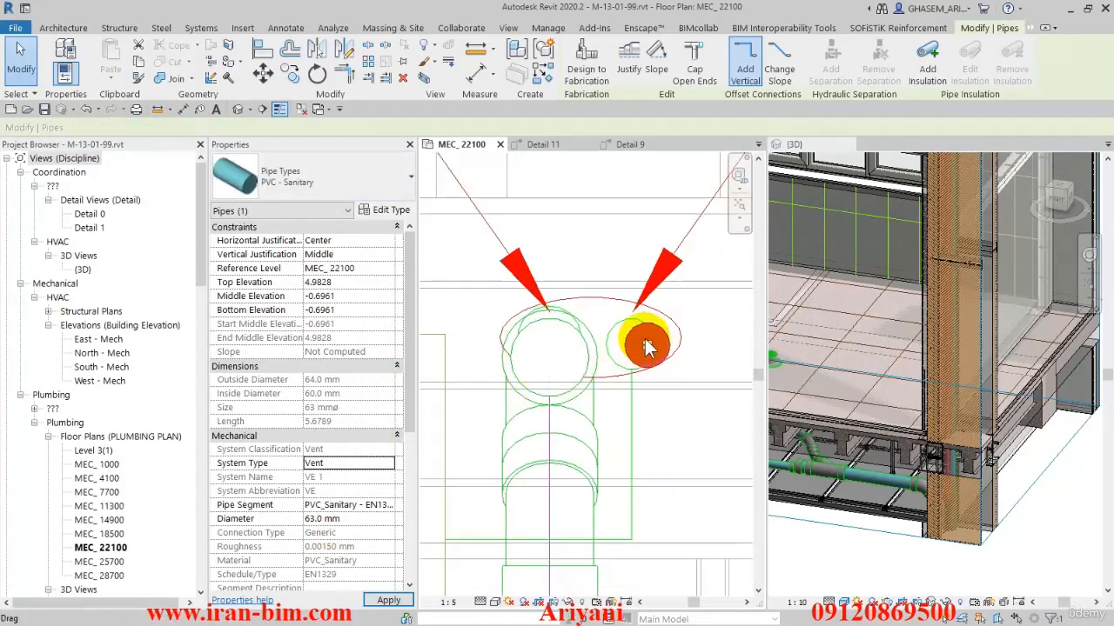
{"action": "left_click", "coordinate": [648, 328]}
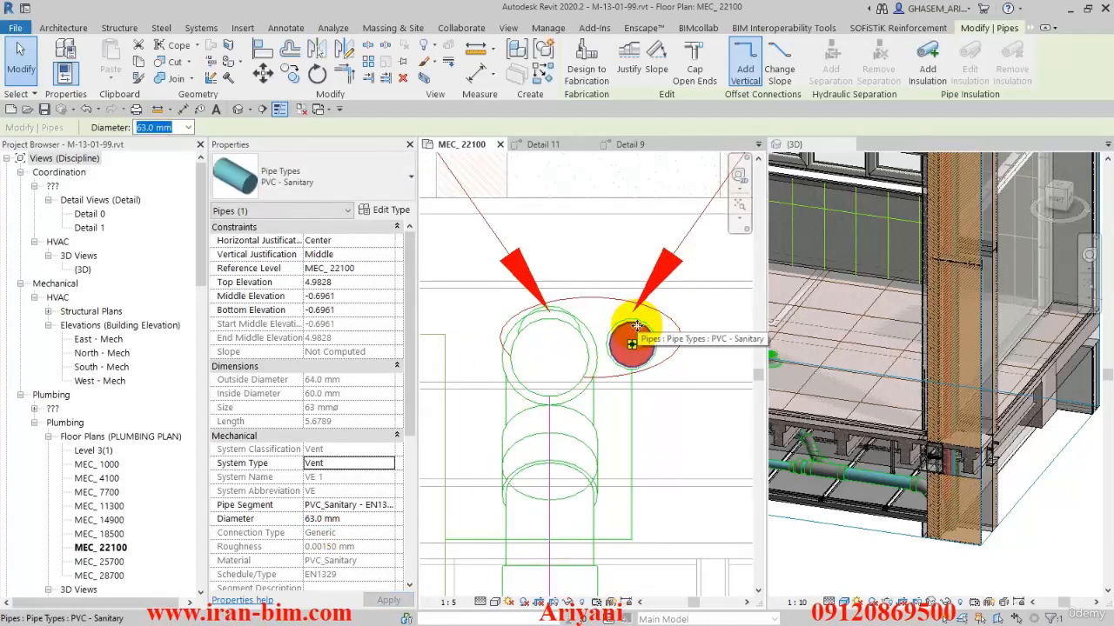
Step: Set the view range of floor plan MEC_22100 to a top offset of 2.2 and a cut plane offset of 1.2
{"action": "scroll", "coordinate": [644, 313], "scroll_direction": "down", "scroll_amount": 5}
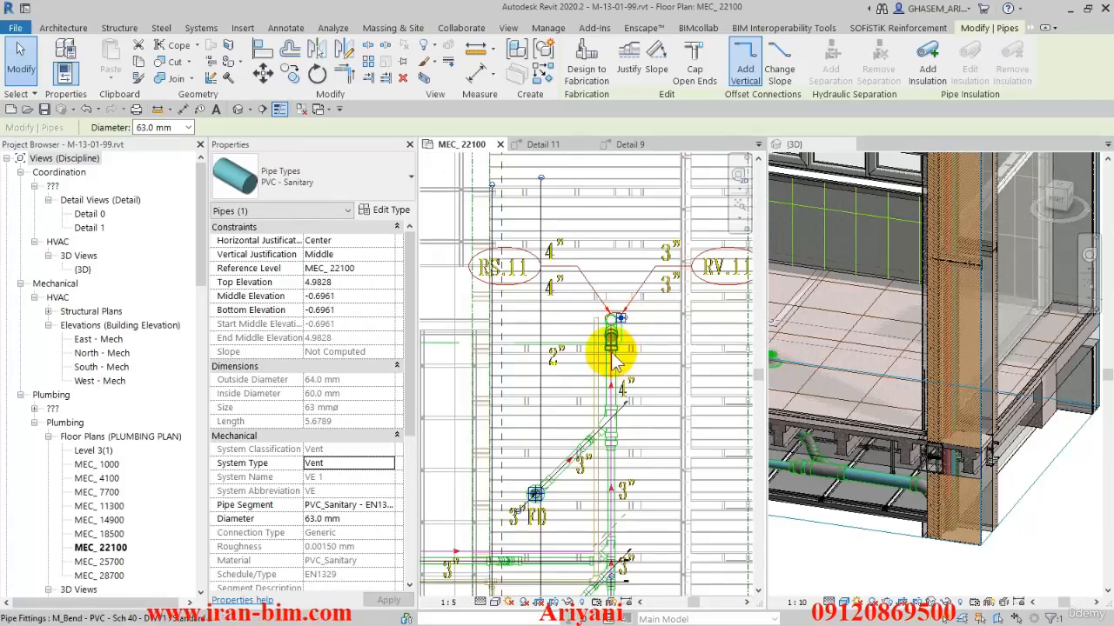
{"action": "scroll", "coordinate": [587, 383], "scroll_direction": "down", "scroll_amount": 3}
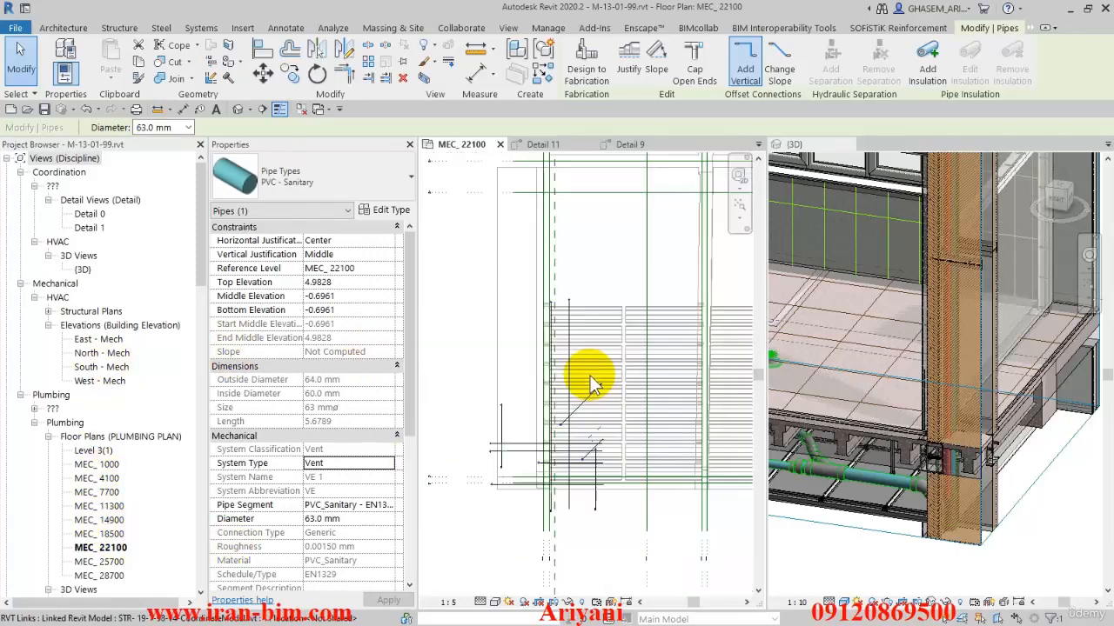
{"action": "left_click", "coordinate": [451, 360]}
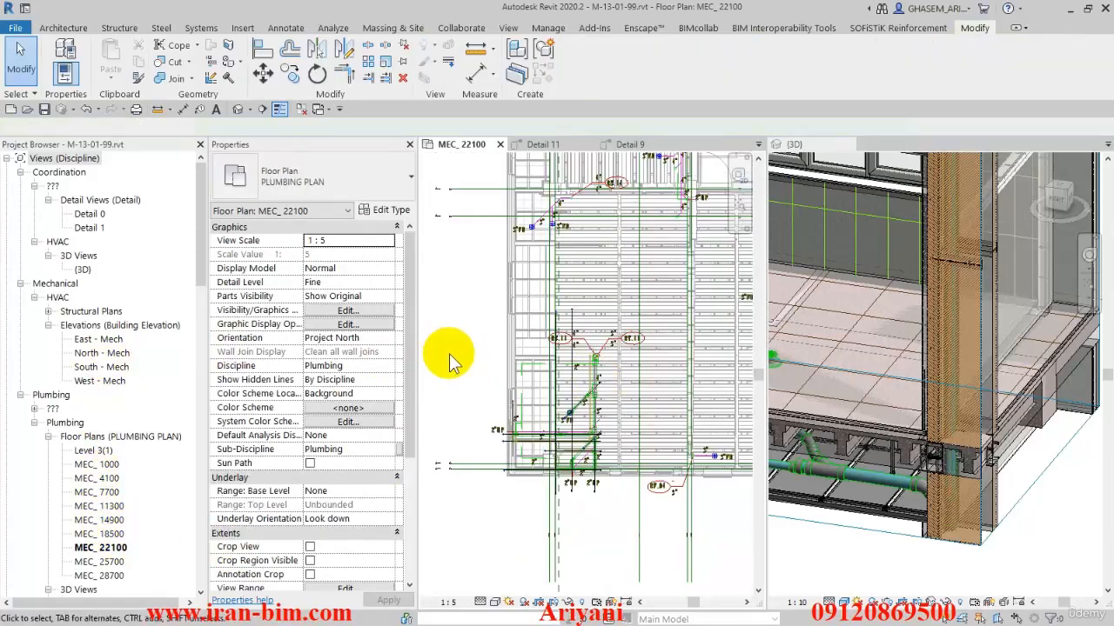
{"action": "scroll", "coordinate": [403, 434], "scroll_direction": "down", "scroll_amount": 3}
{"action": "left_click", "coordinate": [348, 449]}
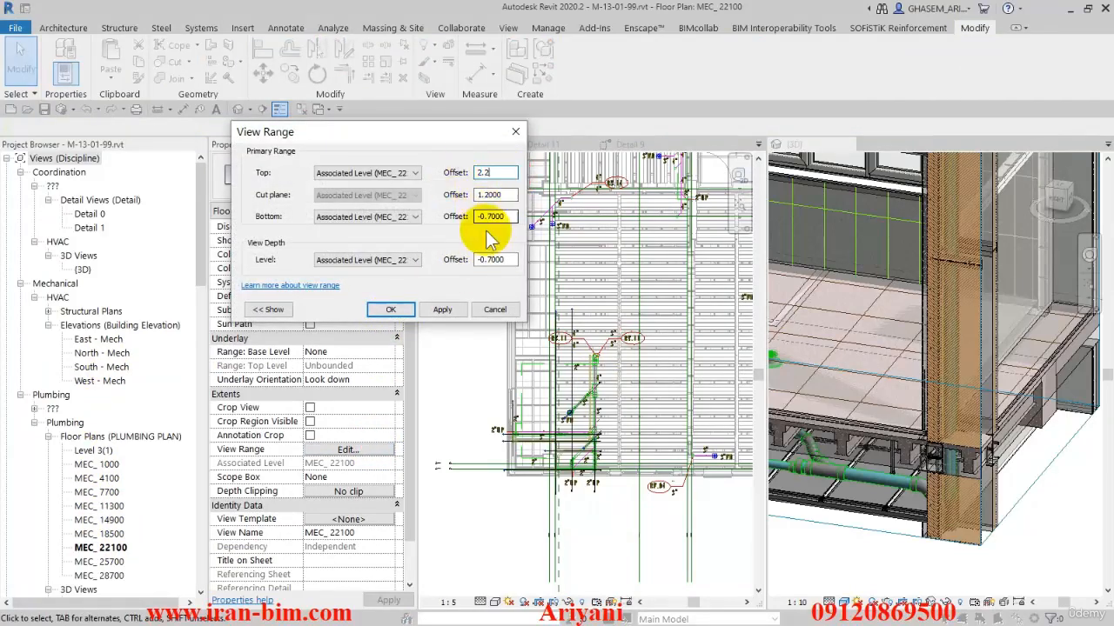
{"action": "left_click", "coordinate": [394, 309]}
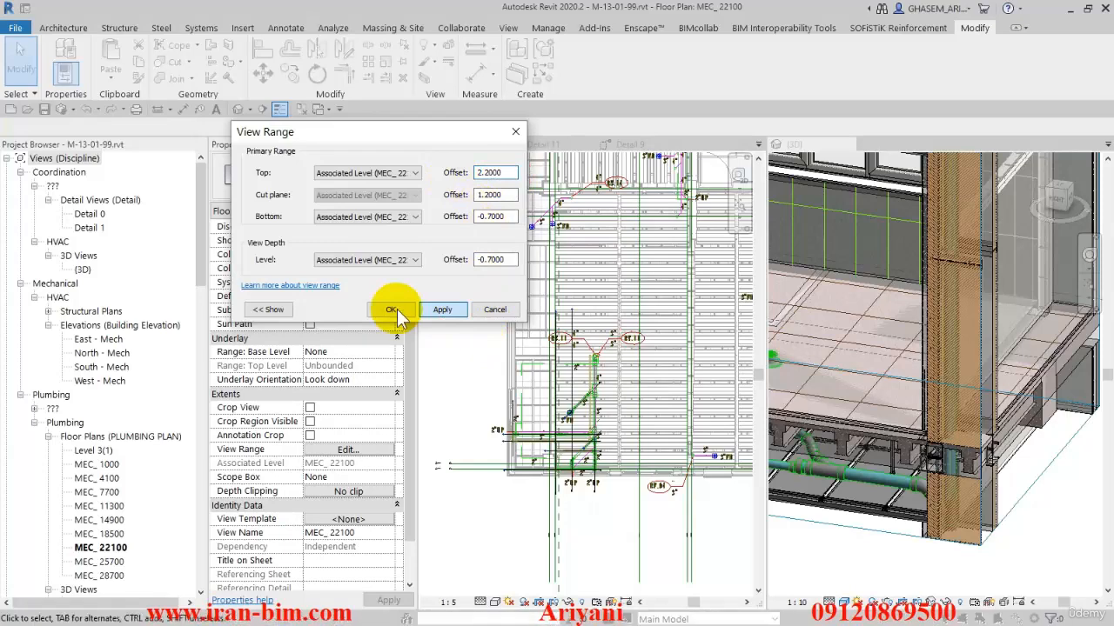
{"action": "left_click", "coordinate": [394, 310]}
{"action": "scroll", "coordinate": [570, 291], "scroll_direction": "up", "scroll_amount": 3}
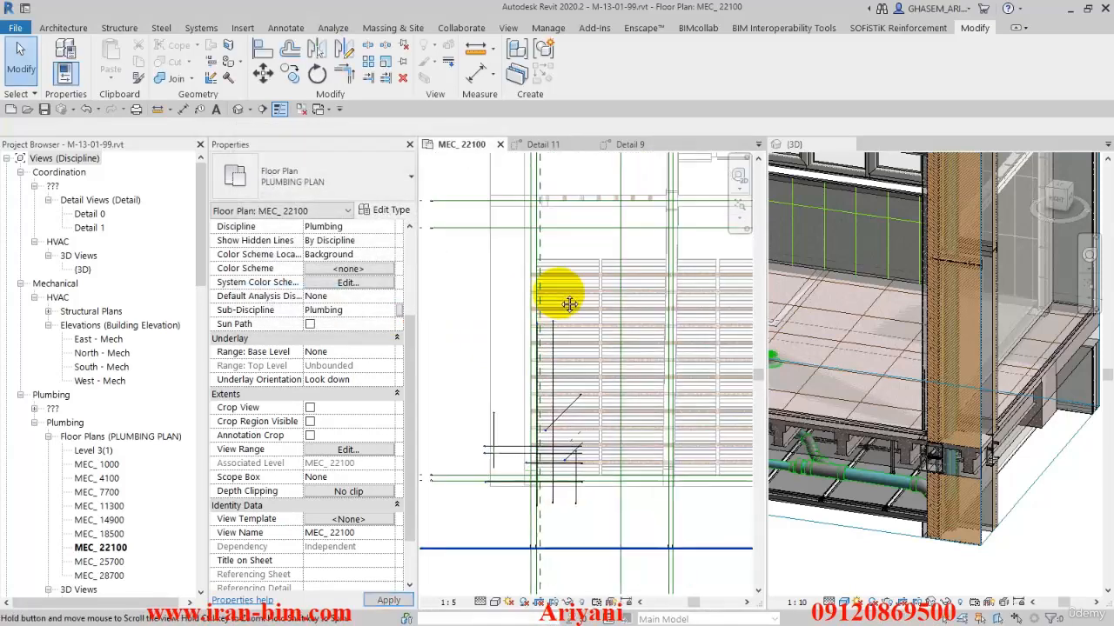
{"action": "scroll", "coordinate": [599, 271], "scroll_direction": "up", "scroll_amount": 1}
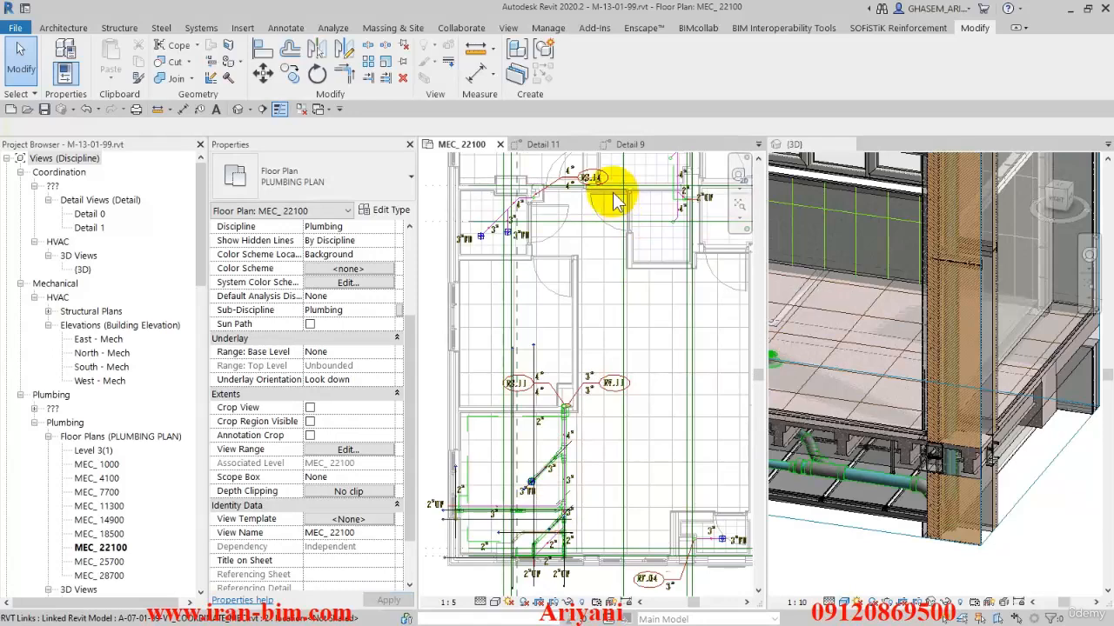
{"action": "scroll", "coordinate": [585, 345], "scroll_direction": "up", "scroll_amount": 5}
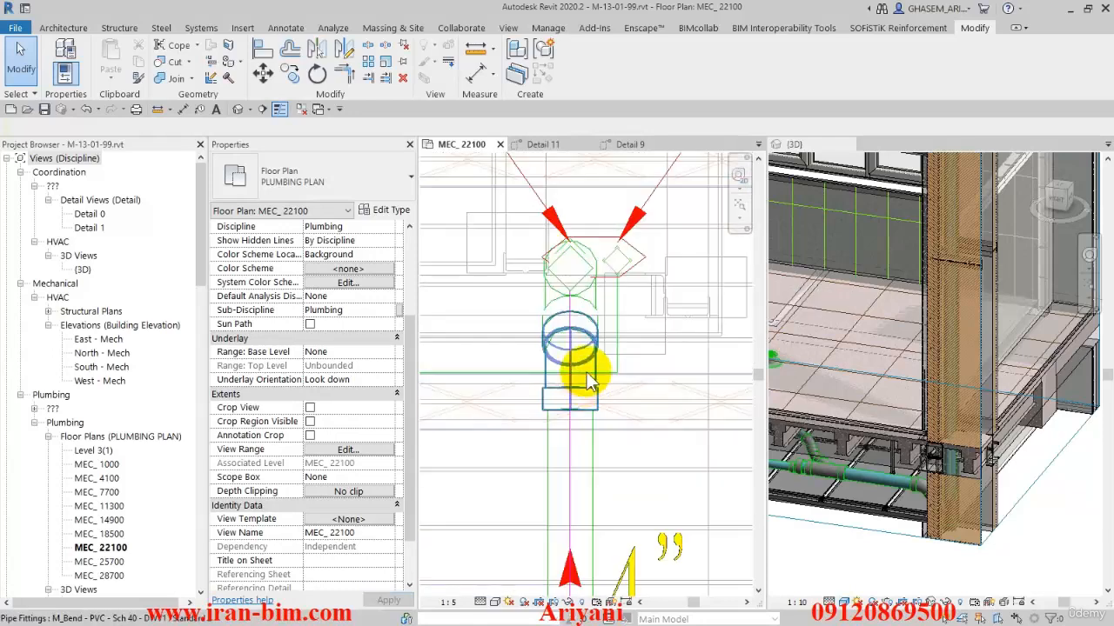
Step: Move the 63 mm vent riser off the RV.11 circle to a spot inside the shaft behind the RS.11 riser in the plan
{"action": "middle_click_drag", "start_coordinate": [630, 331], "coordinate": [621, 461]}
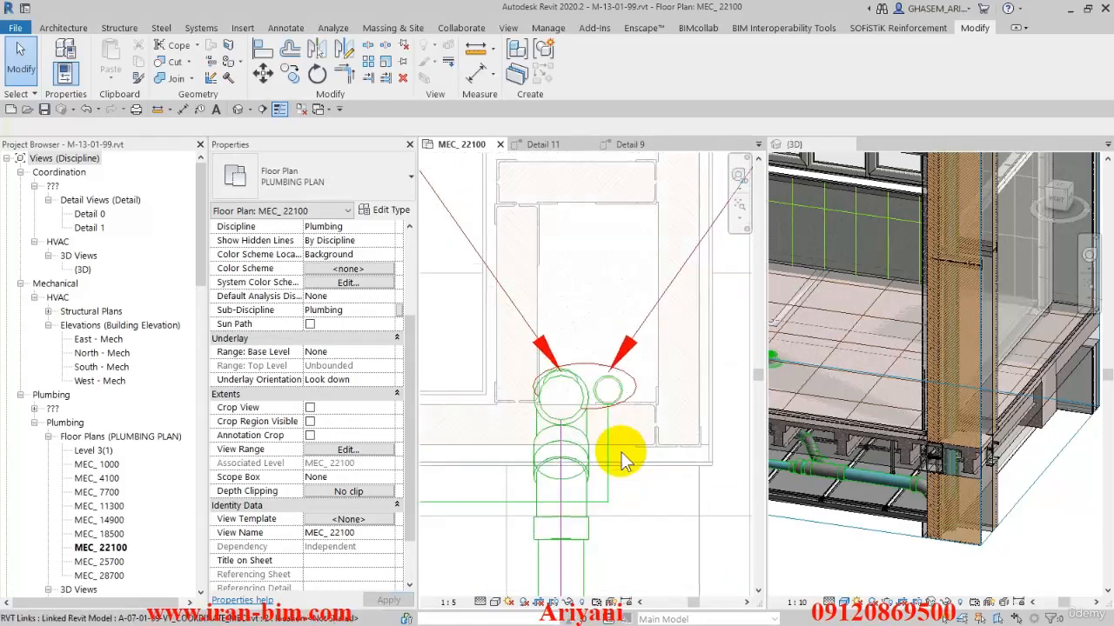
{"action": "left_click", "coordinate": [610, 390]}
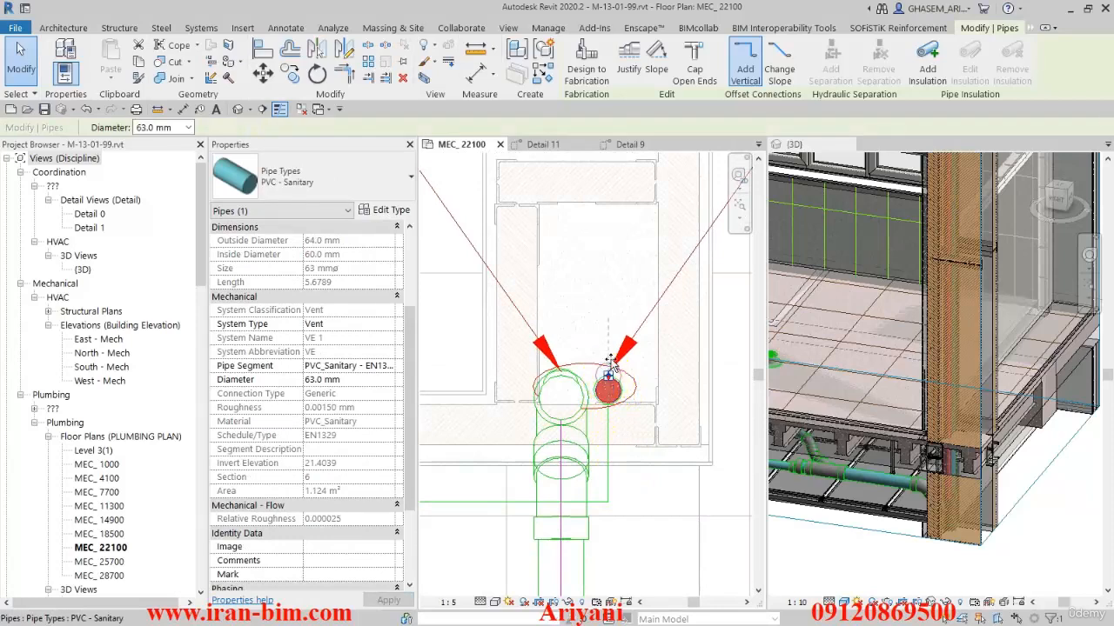
{"action": "left_click_drag", "start_coordinate": [612, 363], "coordinate": [605, 343]}
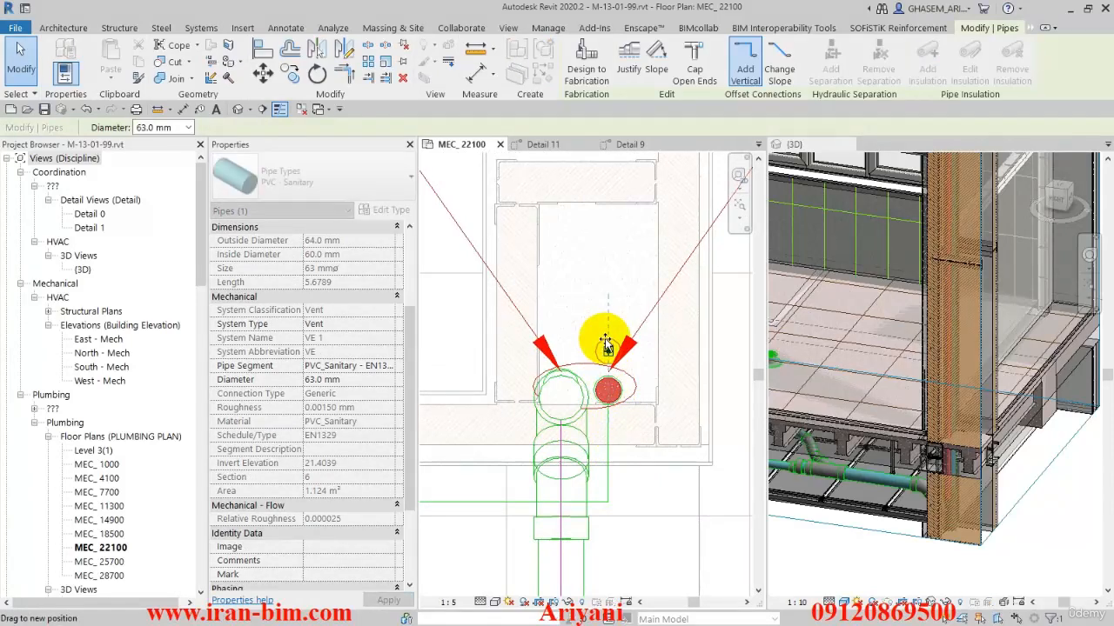
{"action": "left_click_drag", "start_coordinate": [568, 328], "coordinate": [566, 335]}
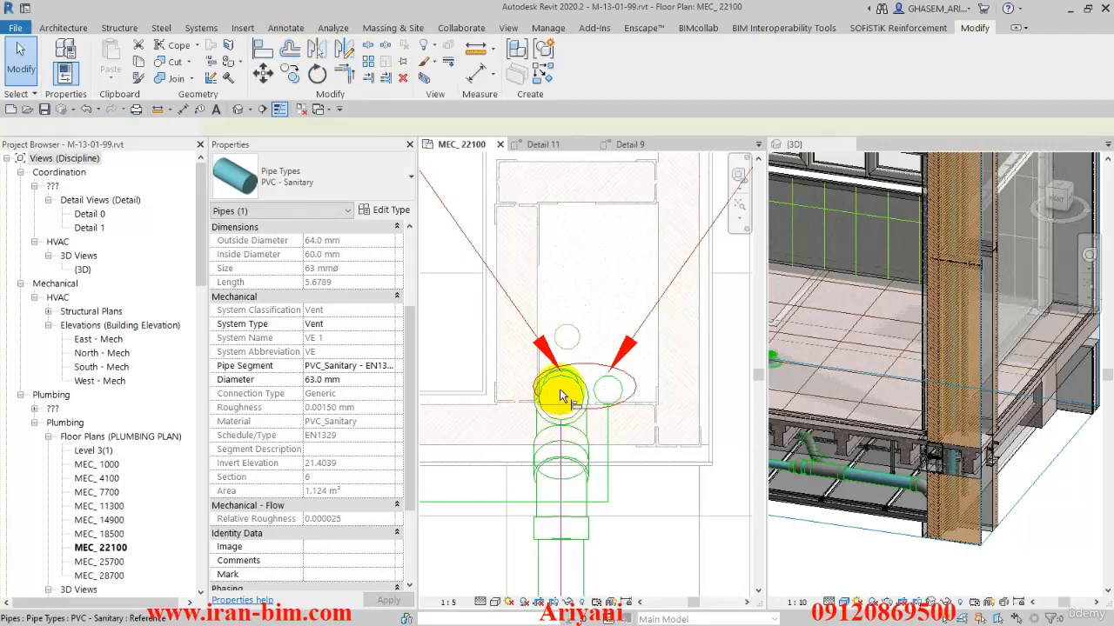
Step: Align the centre of the 63 mm vent riser with the centreline of the 4" drain line
{"action": "key", "text": "a"}
{"action": "key", "text": "l"}
{"action": "left_click", "coordinate": [560, 560]}
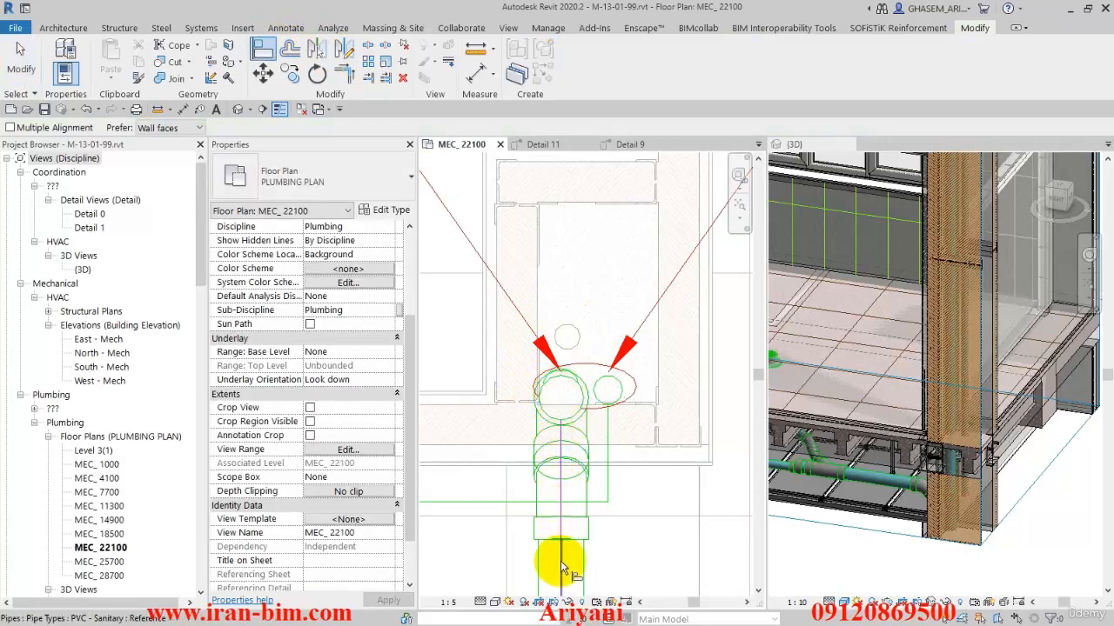
{"action": "left_click", "coordinate": [565, 337]}
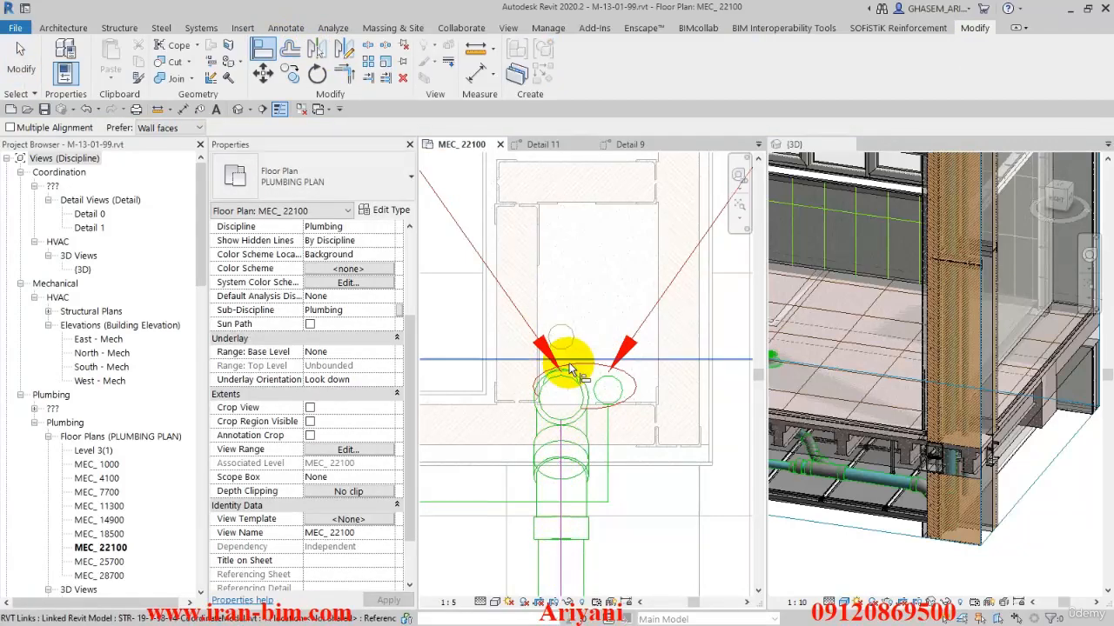
{"action": "key", "text": "Escape"}
Step: Orient the 3D view to the top and show it in wireframe, focused on the two risers and the vent pipe's end
{"action": "scroll", "coordinate": [621, 338], "scroll_direction": "down", "scroll_amount": 2}
{"action": "middle_click_drag", "start_coordinate": [623, 336], "coordinate": [631, 324]}
{"action": "scroll", "coordinate": [624, 305], "scroll_direction": "down", "scroll_amount": 4}
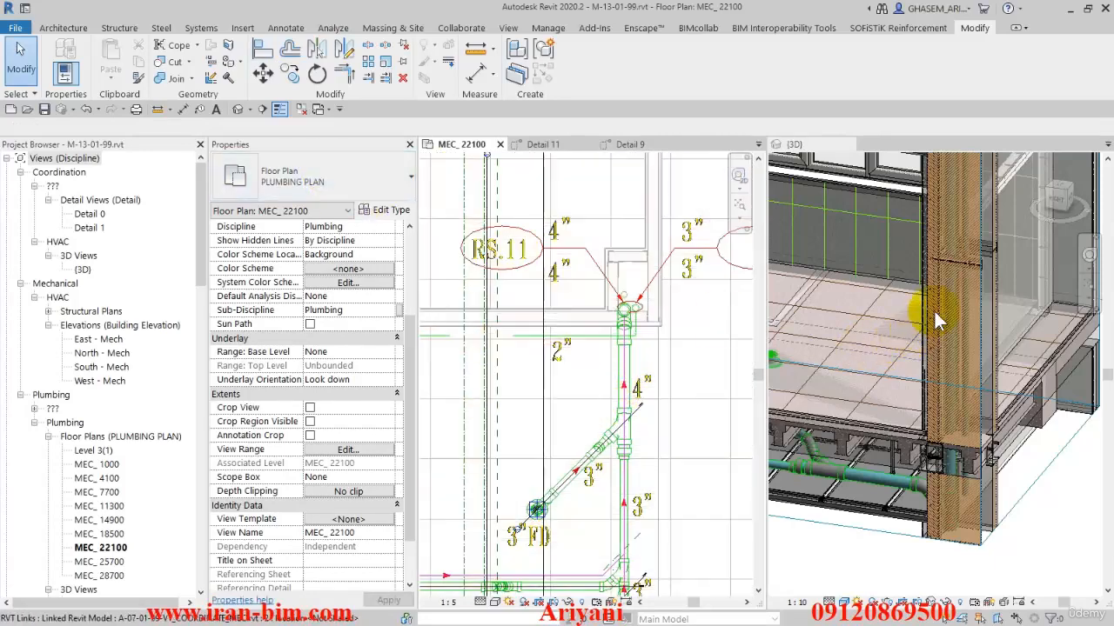
{"action": "left_click", "coordinate": [1048, 207]}
{"action": "left_click", "coordinate": [1059, 193]}
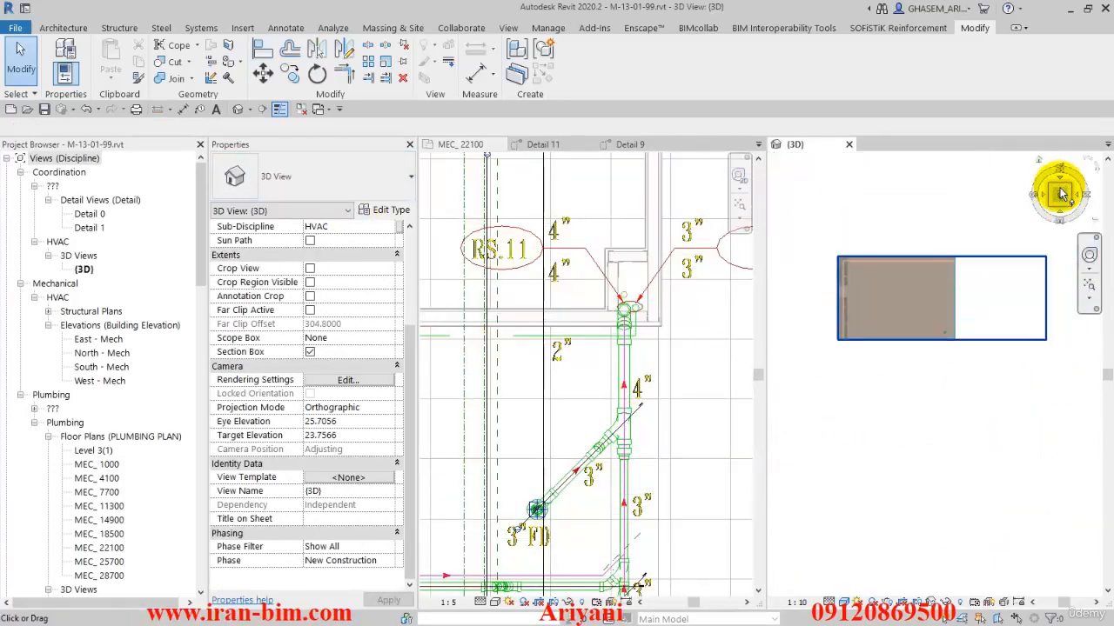
{"action": "scroll", "coordinate": [948, 432], "scroll_direction": "up", "scroll_amount": 3}
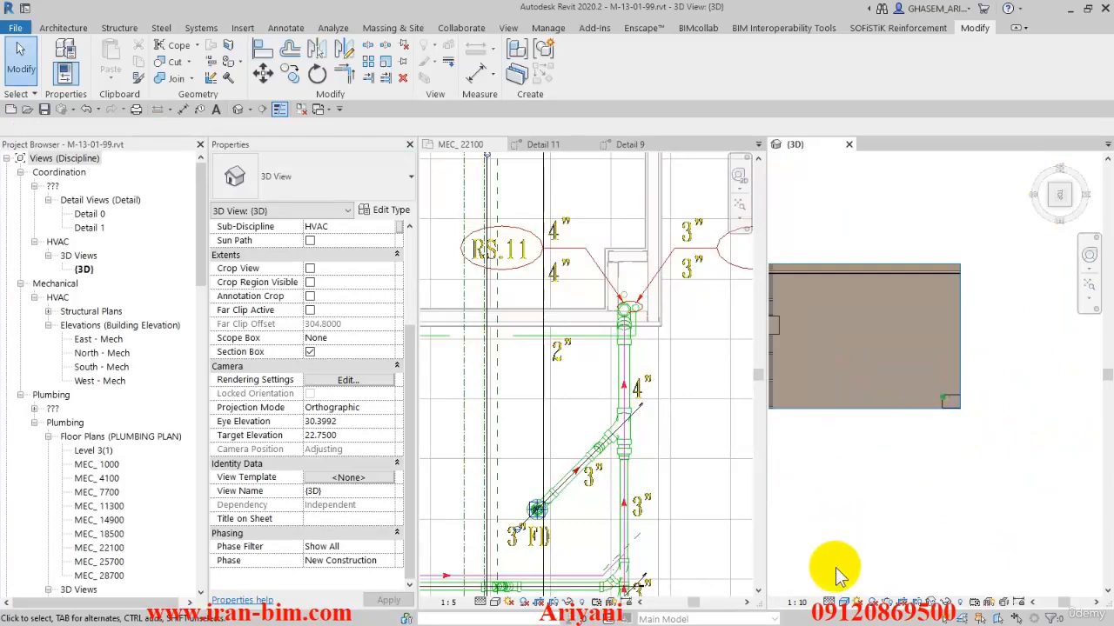
{"action": "left_click", "coordinate": [844, 602]}
{"action": "left_click", "coordinate": [870, 441]}
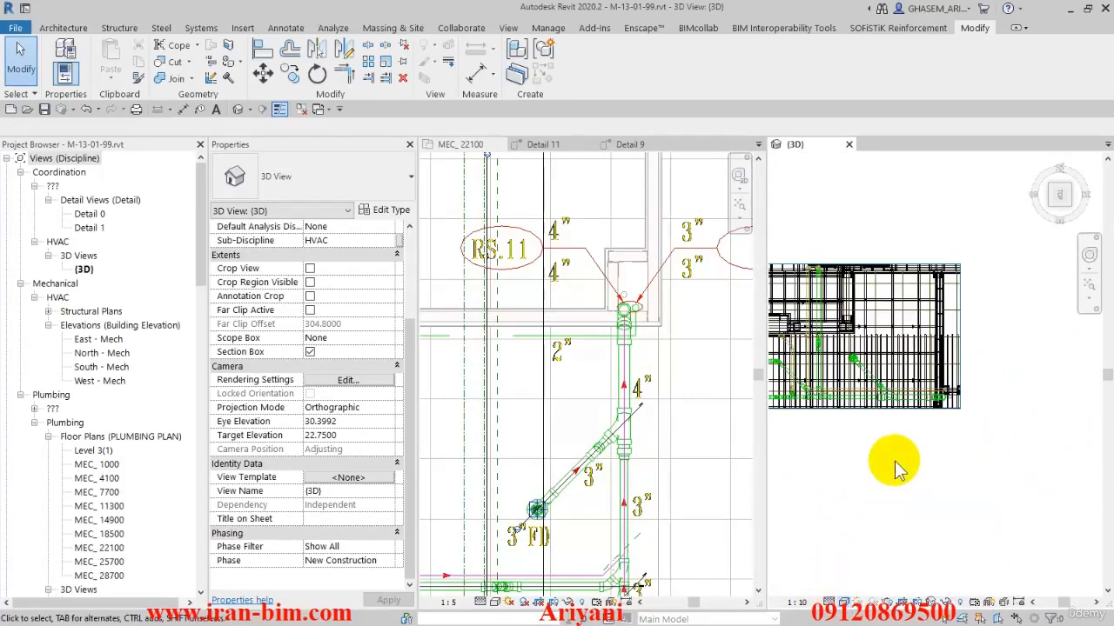
{"action": "scroll", "coordinate": [924, 409], "scroll_direction": "up", "scroll_amount": 5}
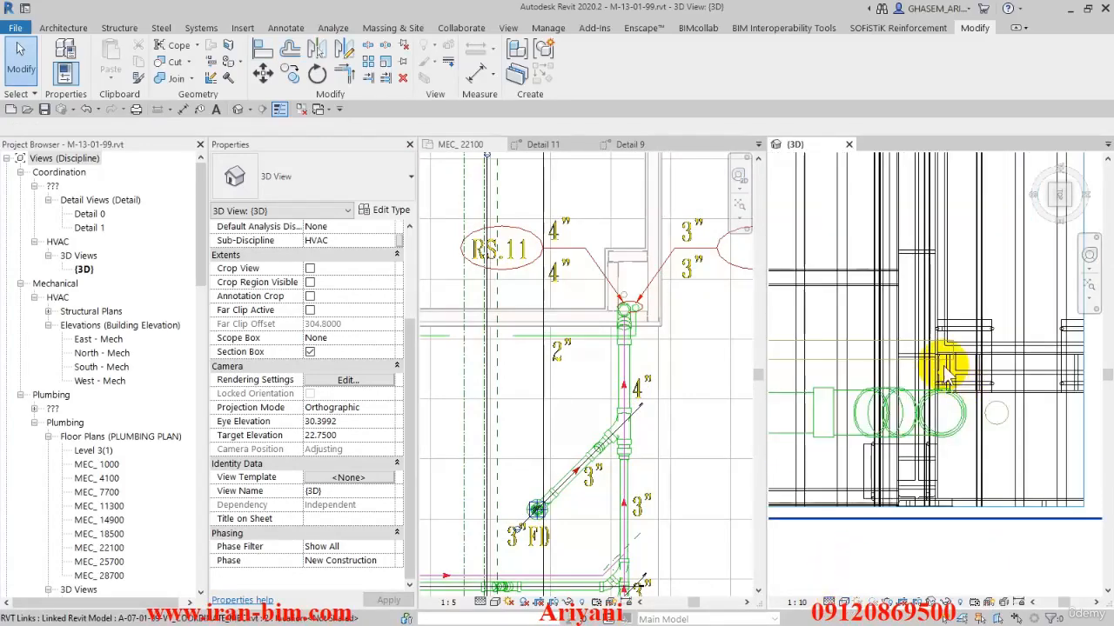
Step: Draw a 50 mm vent pipe from the open end of the long vent branch, turning towards the vent riser's centre
{"action": "left_click", "coordinate": [944, 370]}
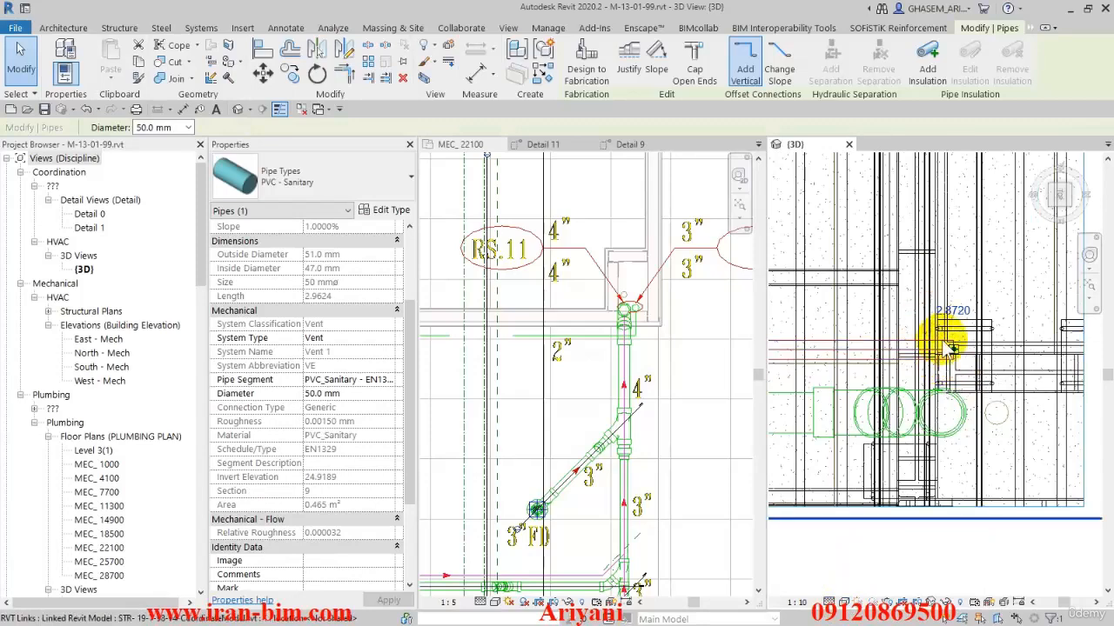
{"action": "scroll", "coordinate": [938, 357], "scroll_direction": "up", "scroll_amount": 2}
{"action": "right_click", "coordinate": [926, 357]}
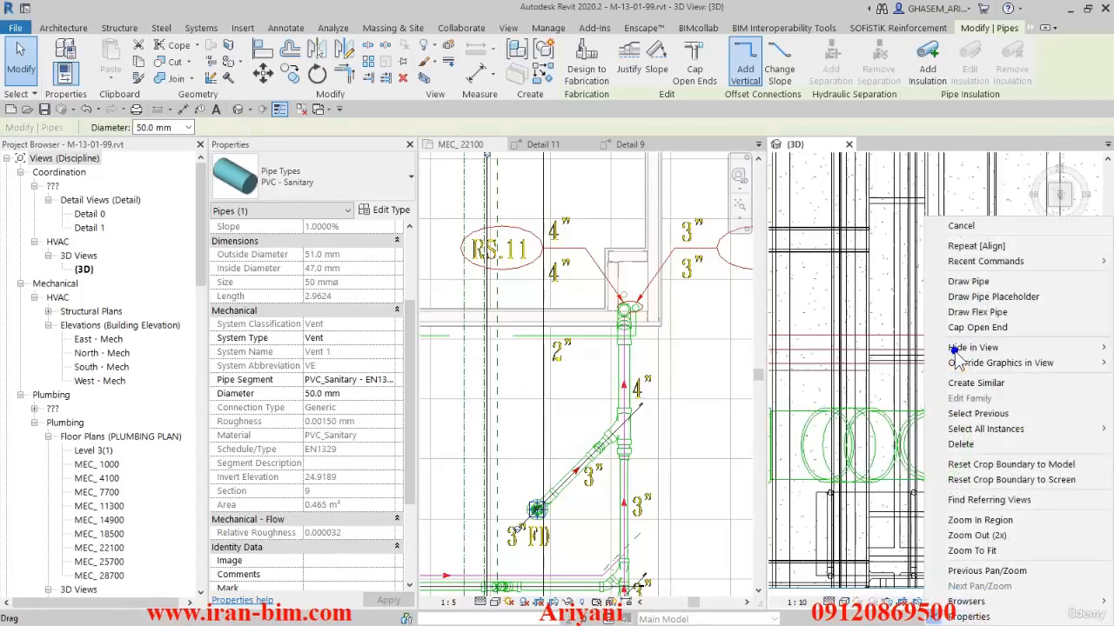
{"action": "left_click", "coordinate": [975, 281]}
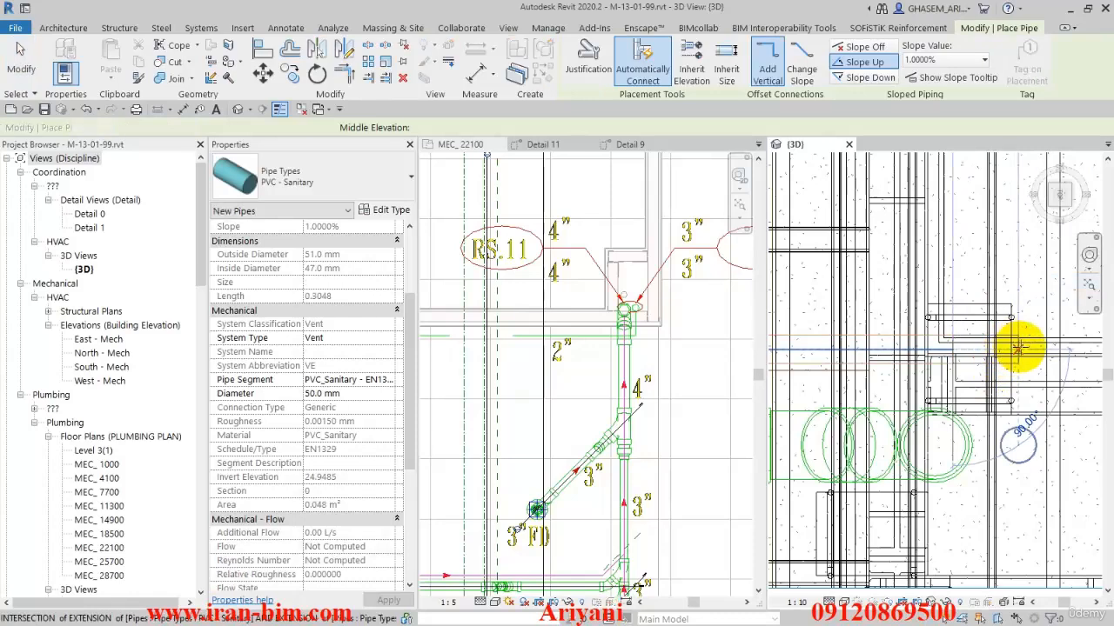
{"action": "left_click", "coordinate": [1015, 400]}
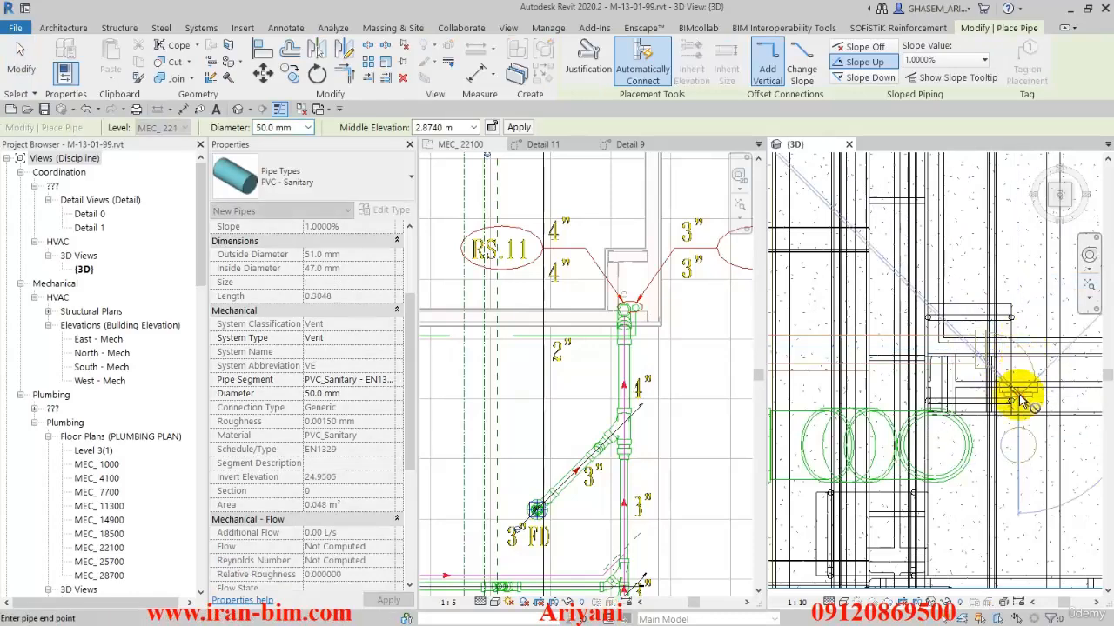
{"action": "left_click", "coordinate": [34, 72]}
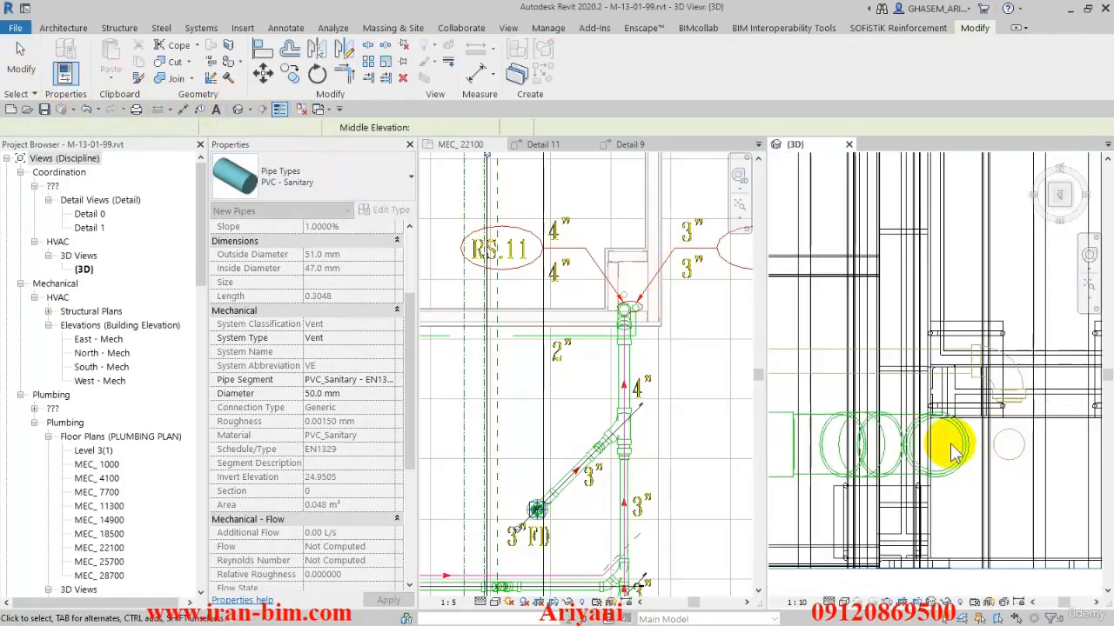
Step: Turn off the linked Revit models in the 3D view to expose the new vent elbow and short pipe stub
{"action": "mouse_move", "coordinate": [950, 445]}
{"action": "middle_mouse_down", "text": "shift"}
{"action": "mouse_move", "coordinate": [954, 430]}
{"action": "mouse_move", "coordinate": [926, 374]}
{"action": "mouse_move", "coordinate": [879, 339]}
{"action": "mouse_move", "coordinate": [952, 460]}
{"action": "mouse_move", "coordinate": [919, 306]}
{"action": "mouse_move", "coordinate": [911, 324]}
{"action": "mouse_move", "coordinate": [953, 344]}
{"action": "mouse_move", "coordinate": [872, 363]}
{"action": "mouse_move", "coordinate": [826, 391]}
{"action": "mouse_move", "coordinate": [776, 455]}
{"action": "mouse_move", "coordinate": [852, 362]}
{"action": "middle_mouse_up", "text": "shift"}
{"action": "left_click", "coordinate": [953, 343]}
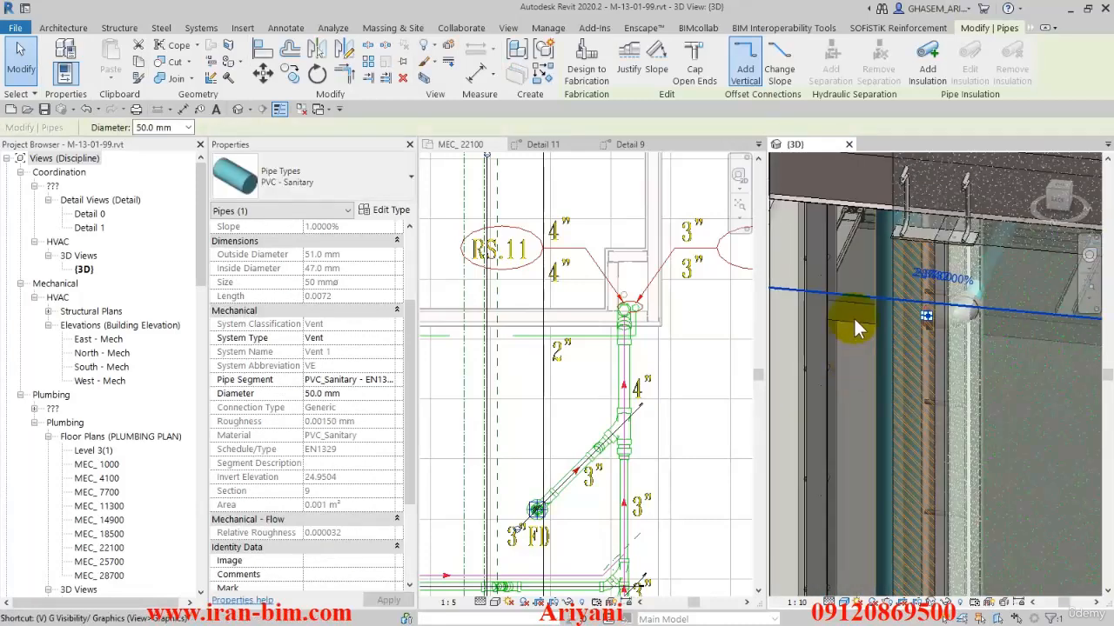
{"action": "key", "text": "v"}
{"action": "key", "text": "v"}
{"action": "left_click", "coordinate": [470, 54]}
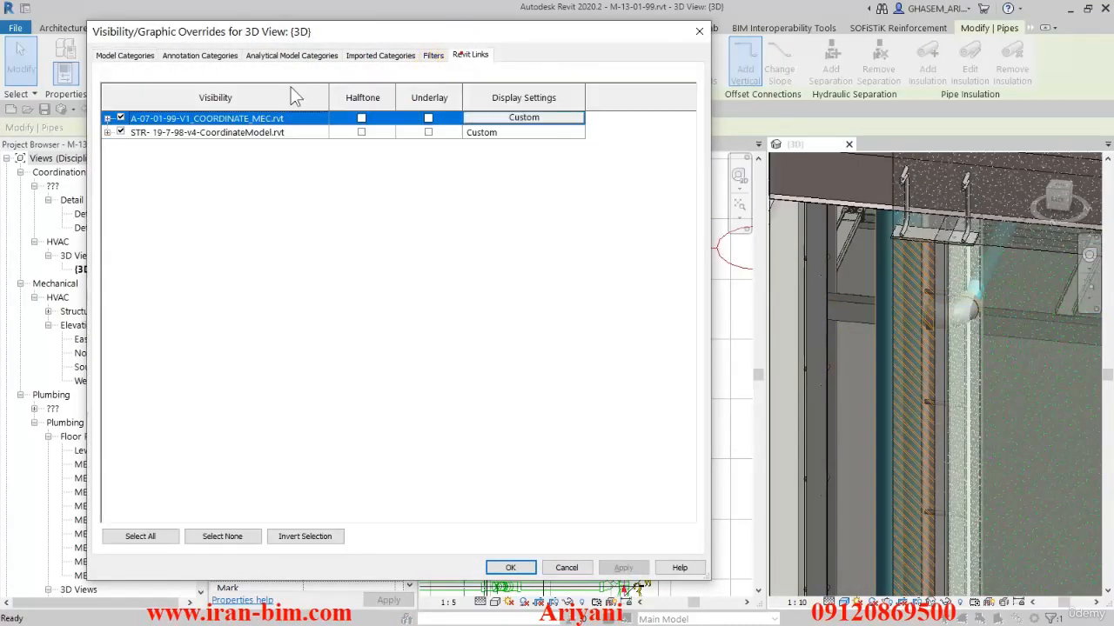
{"action": "left_click", "coordinate": [120, 132]}
{"action": "left_click", "coordinate": [119, 119]}
{"action": "left_click", "coordinate": [120, 132]}
{"action": "left_click", "coordinate": [507, 566]}
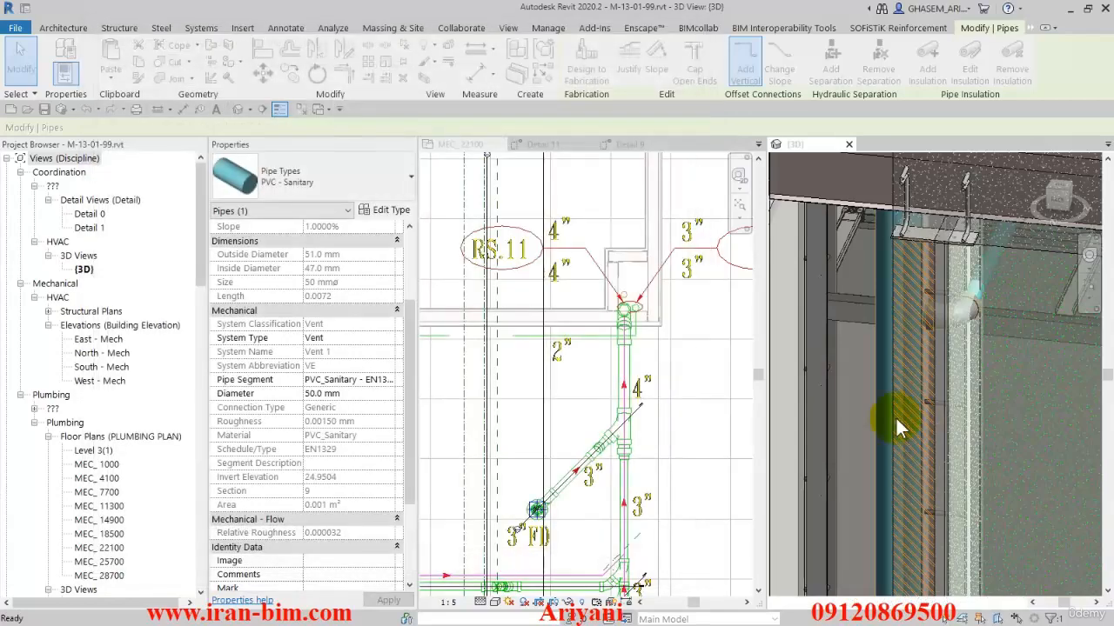
Step: Try to extend the short 50 mm vent stub to the vent riser with Trim/Extend Single Element
{"action": "left_click", "coordinate": [932, 386]}
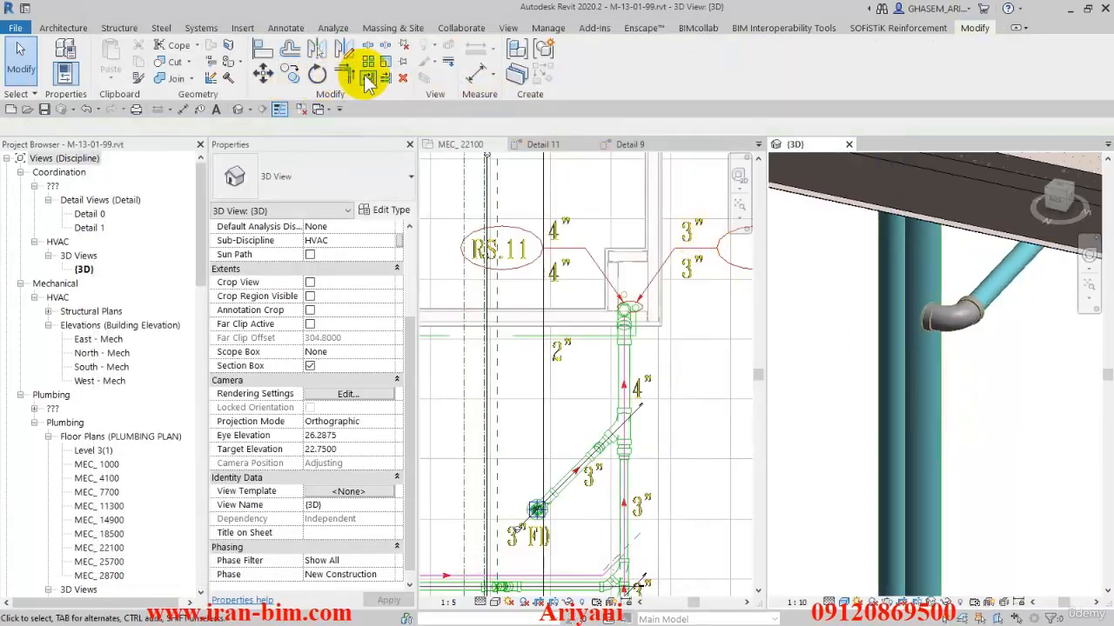
{"action": "left_click", "coordinate": [900, 348]}
{"action": "left_click", "coordinate": [920, 322]}
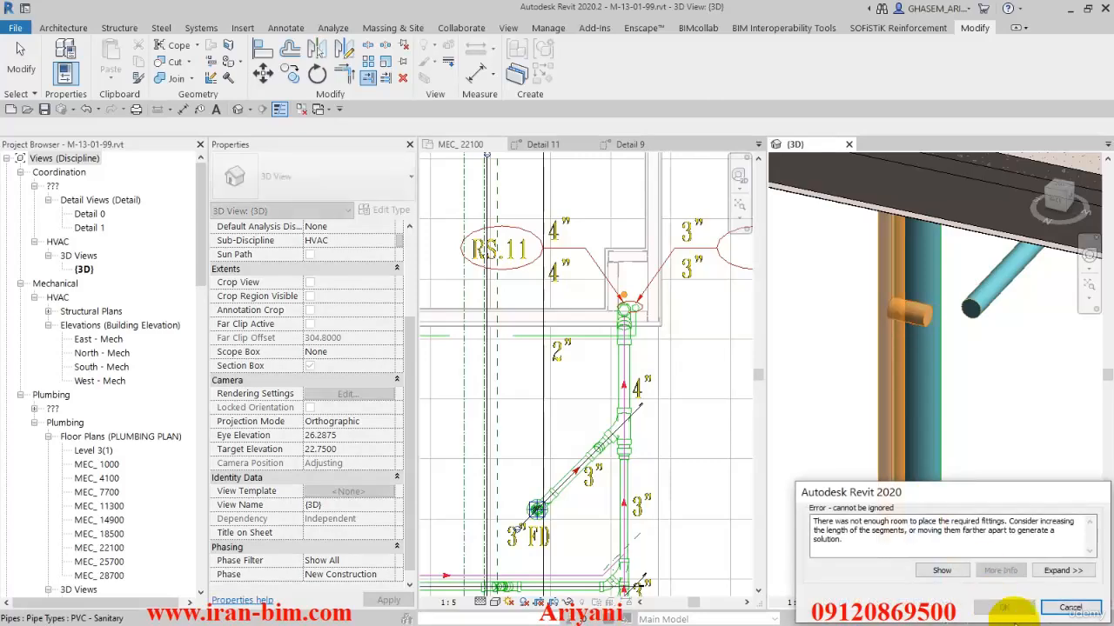
{"action": "left_click", "coordinate": [1069, 608]}
{"action": "scroll", "coordinate": [966, 417], "scroll_direction": "up", "scroll_amount": 3}
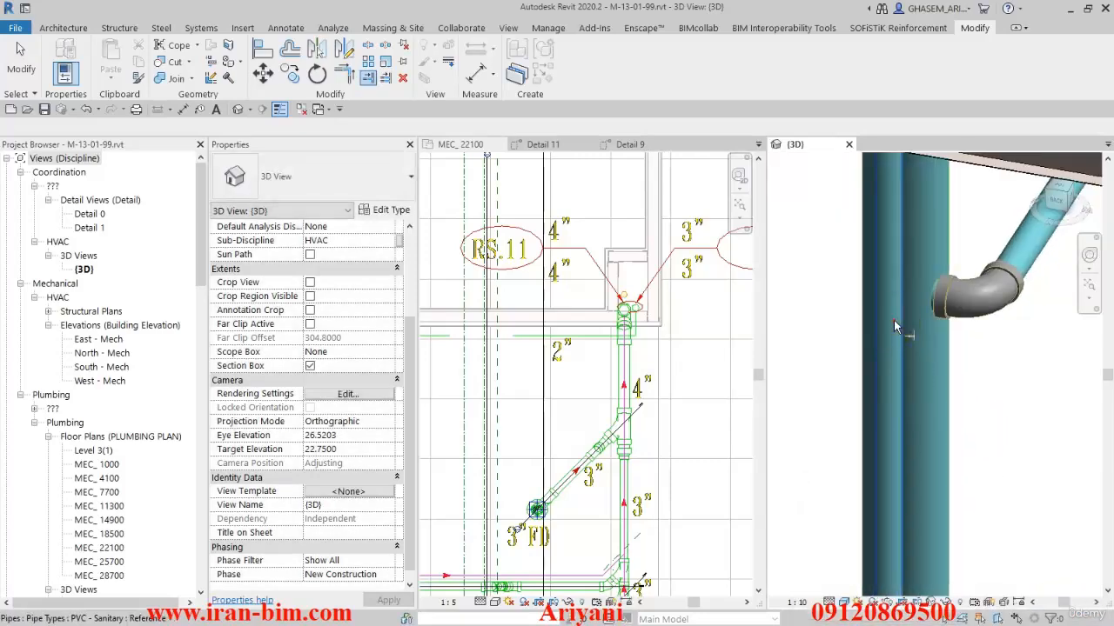
{"action": "left_click", "coordinate": [931, 300]}
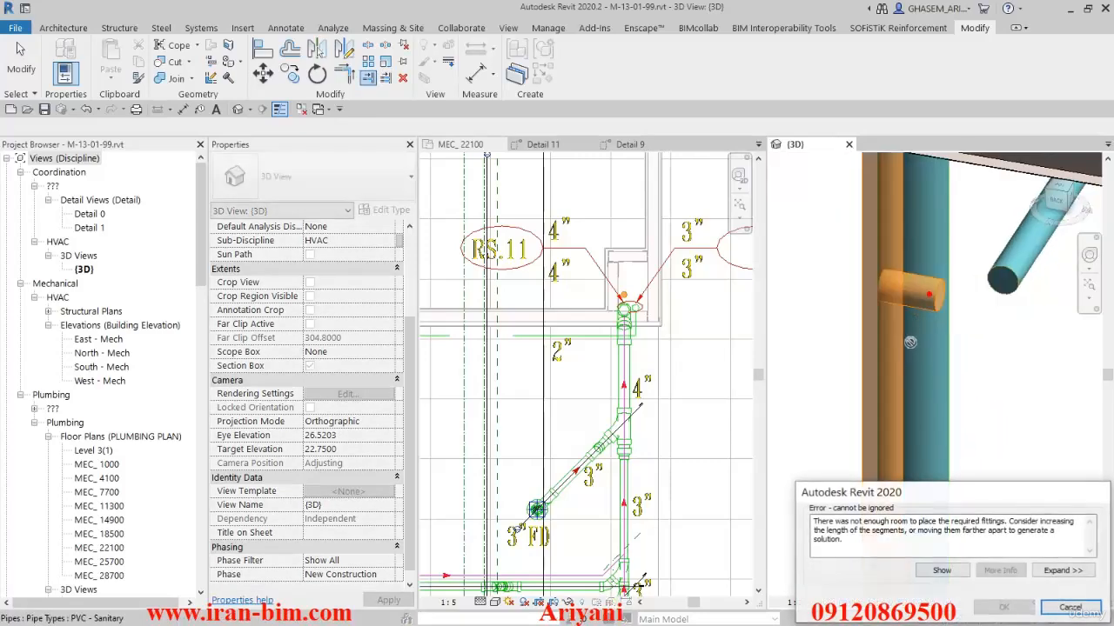
{"action": "left_click", "coordinate": [1070, 607]}
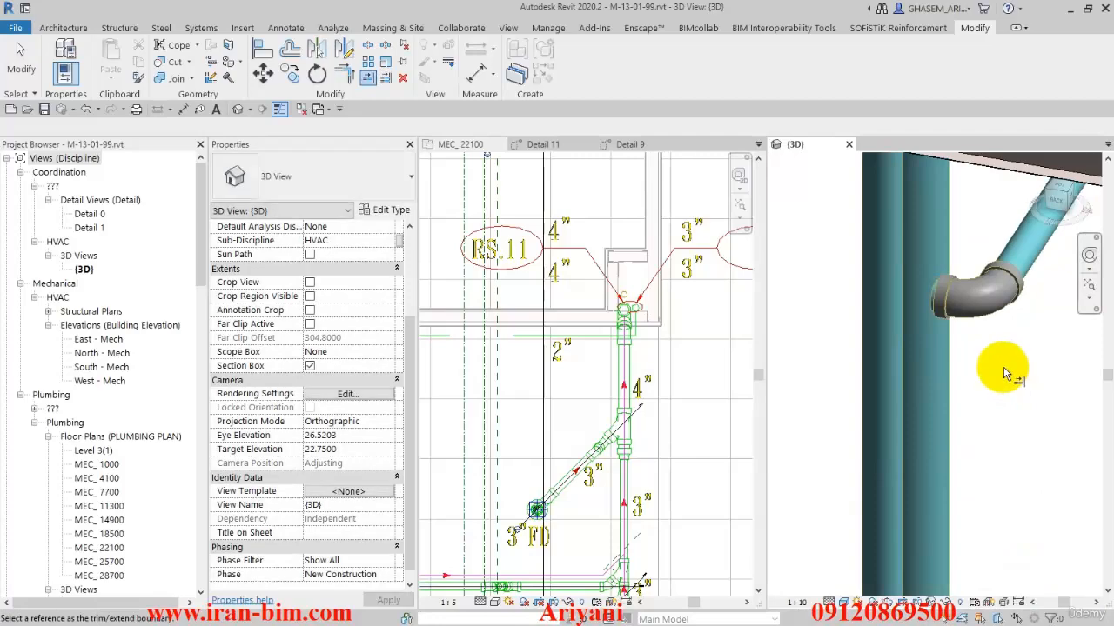
{"action": "key", "text": "Escape"}
Step: Delete the 50 mm elbow between the vent branch and the stub, and retry extending the stub to the vent riser
{"action": "left_click", "coordinate": [983, 312]}
{"action": "key", "text": "Delete"}
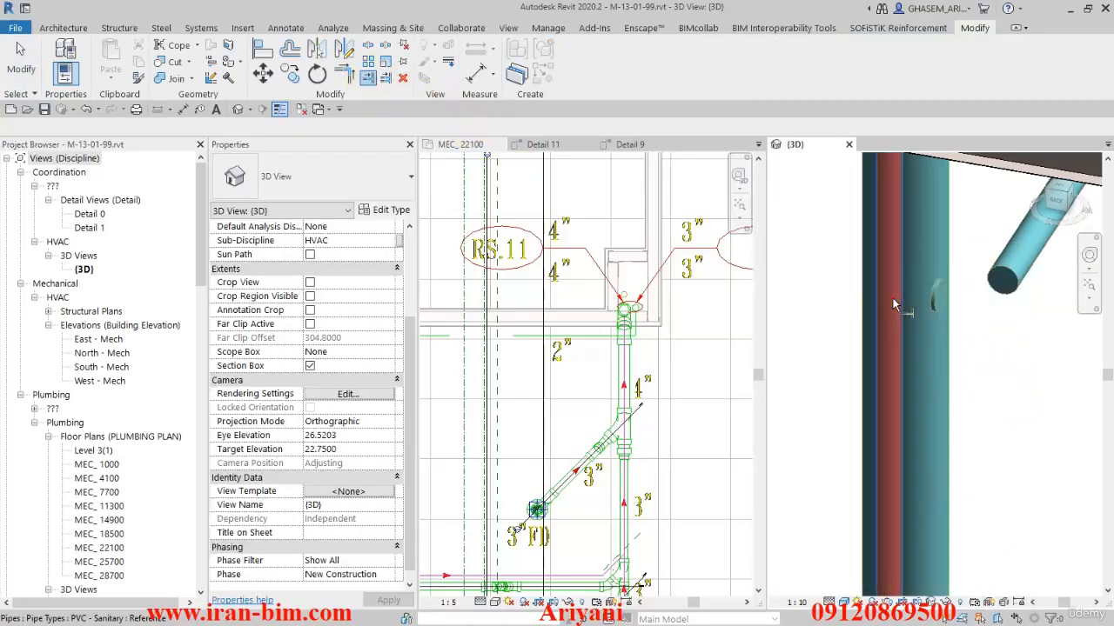
{"action": "left_click", "coordinate": [939, 302]}
{"action": "left_click", "coordinate": [1063, 609]}
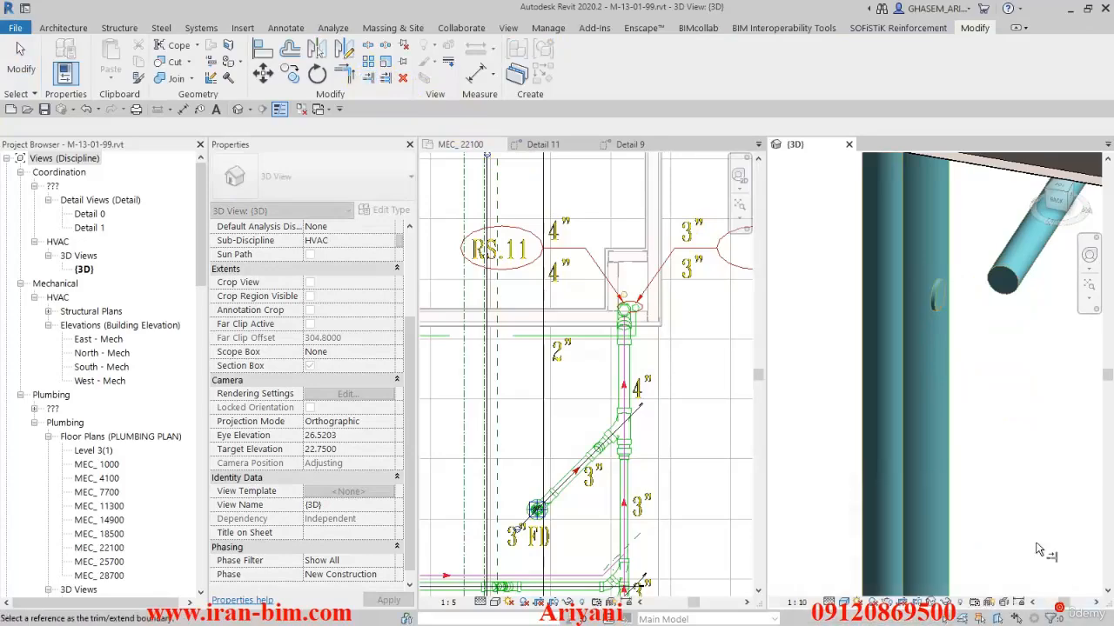
{"action": "left_click", "coordinate": [910, 332]}
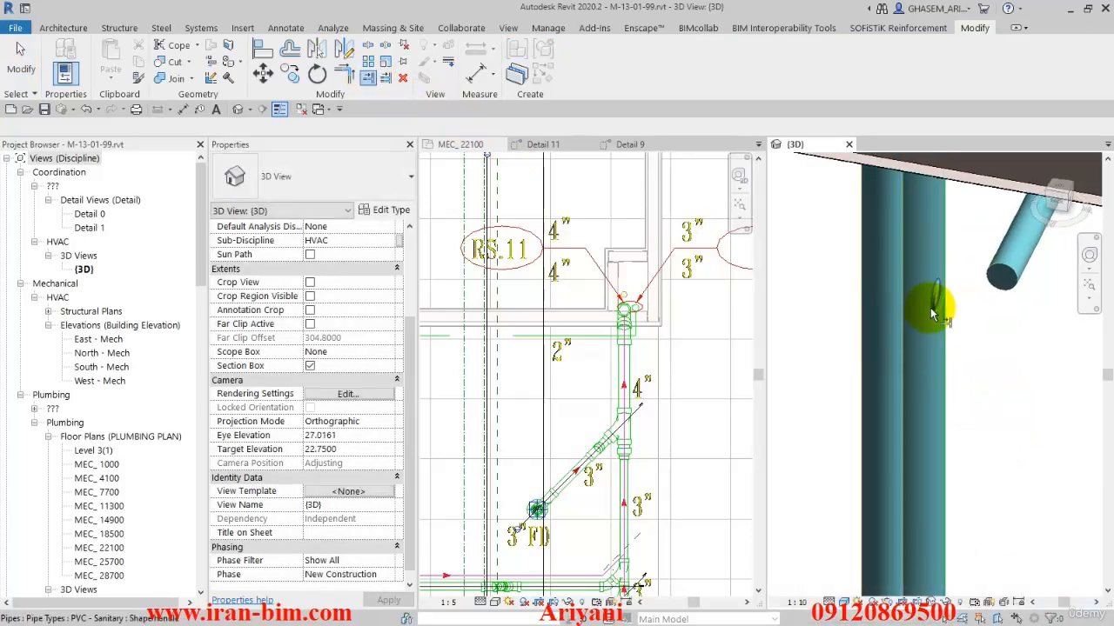
{"action": "key", "text": "Escape"}
Step: Lengthen the 50 mm vent stub to about 0.12 m and extend its other end into the vent riser with a tee
{"action": "left_click", "coordinate": [934, 300]}
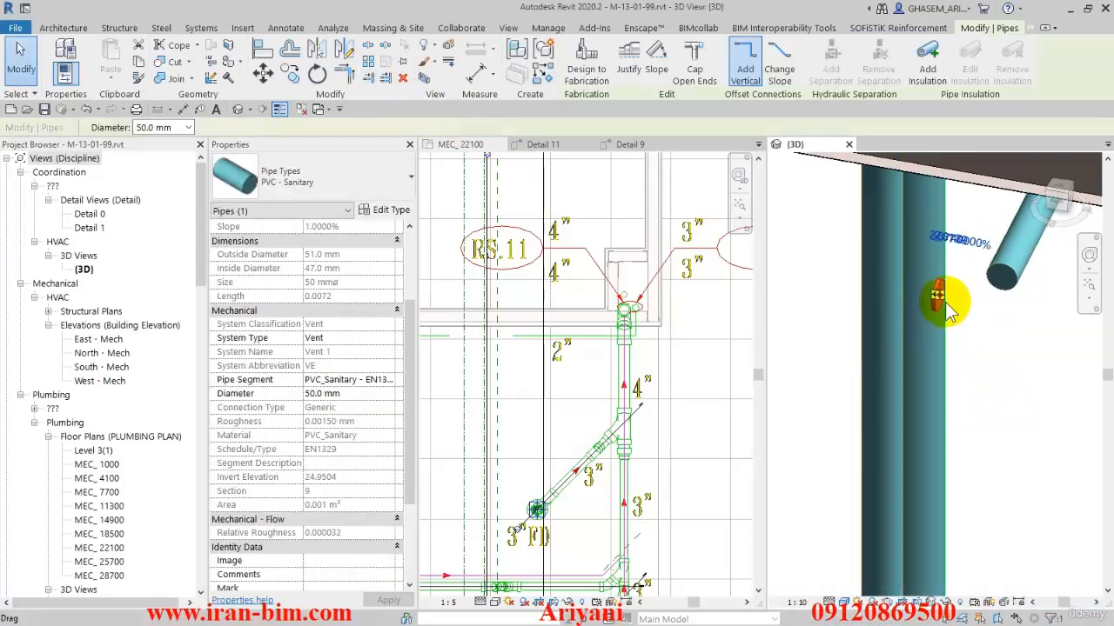
{"action": "left_click_drag", "start_coordinate": [937, 296], "coordinate": [1009, 310]}
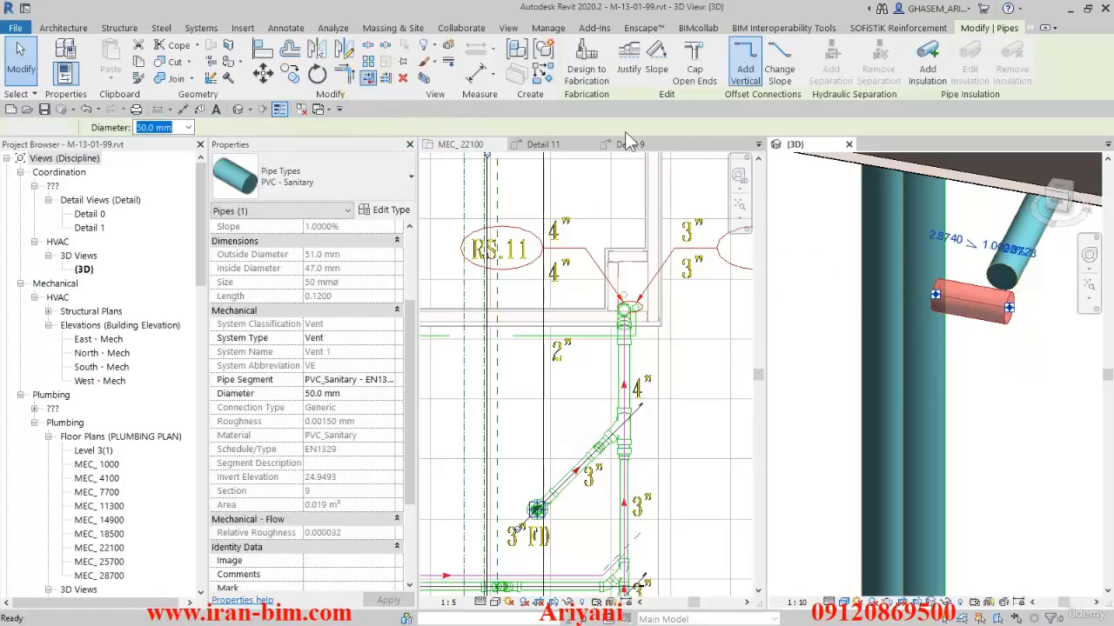
{"action": "key", "text": "Escape"}
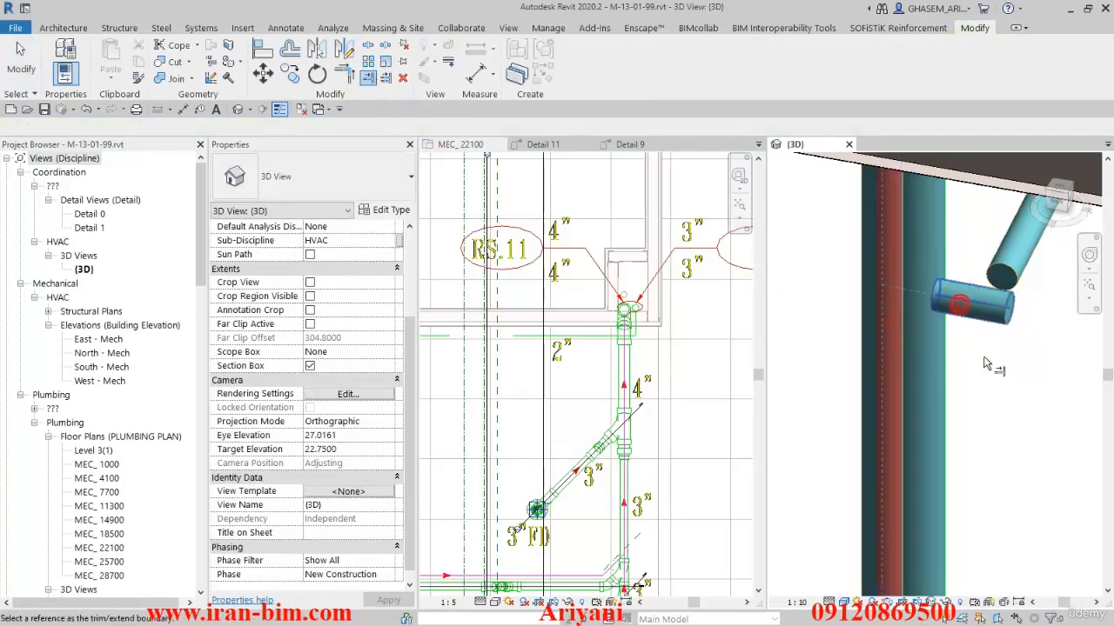
{"action": "middle_click_drag", "start_coordinate": [986, 363], "coordinate": [944, 348], "text": "shift"}
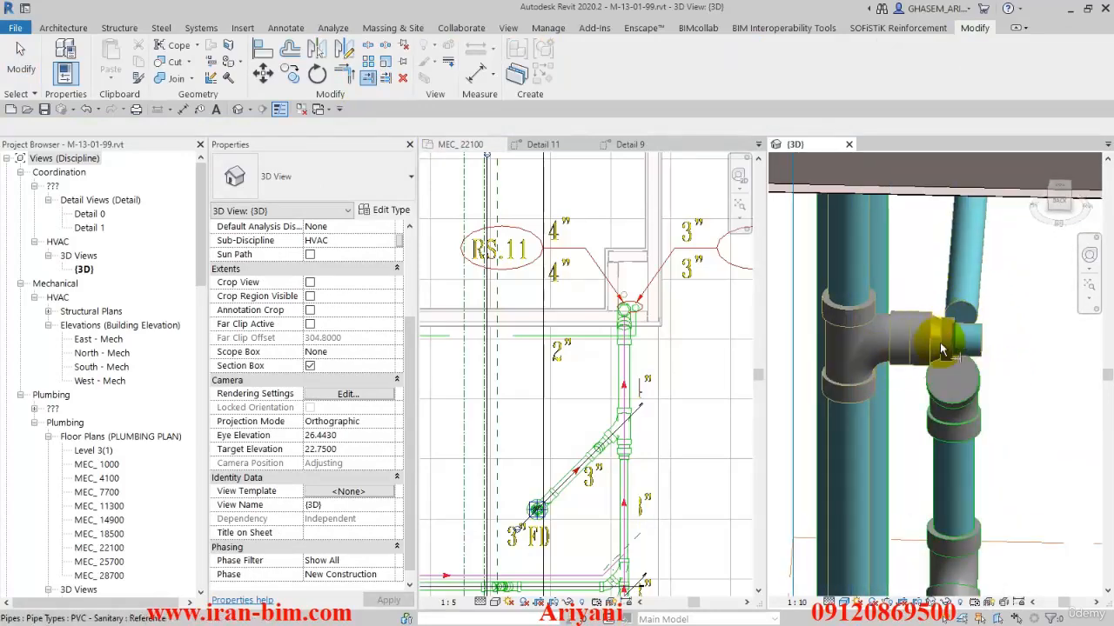
{"action": "scroll", "coordinate": [909, 405], "scroll_direction": "down", "scroll_amount": 3}
Step: Select the disconnected 50 mm vent branch in the 3D view and review its properties and location in the plan
{"action": "left_click", "coordinate": [640, 339]}
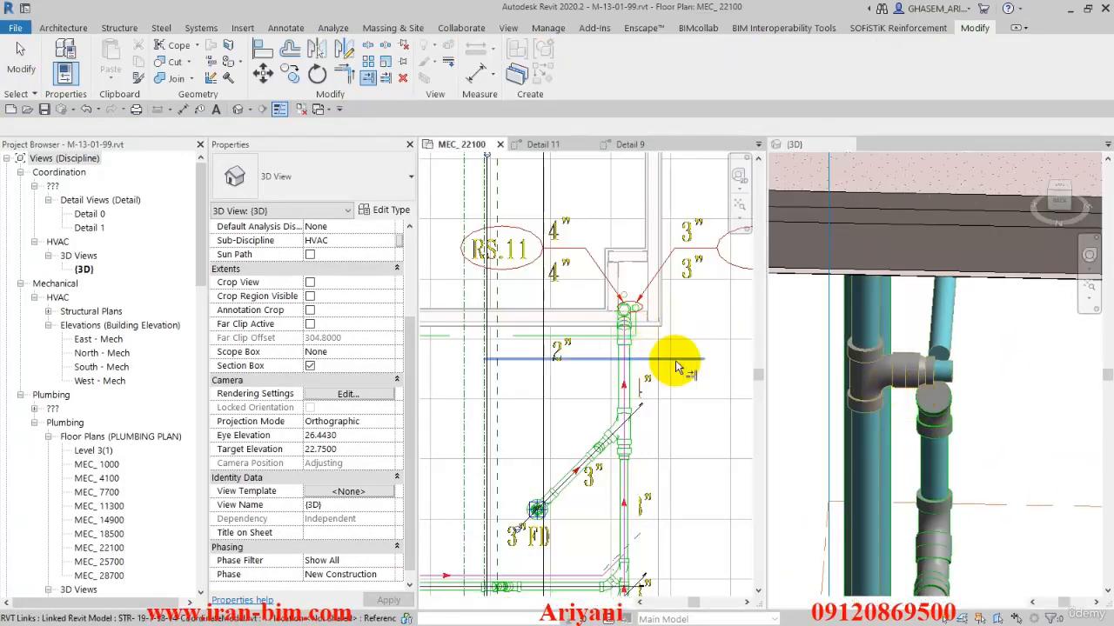
{"action": "left_click", "coordinate": [944, 344]}
{"action": "left_click", "coordinate": [945, 335]}
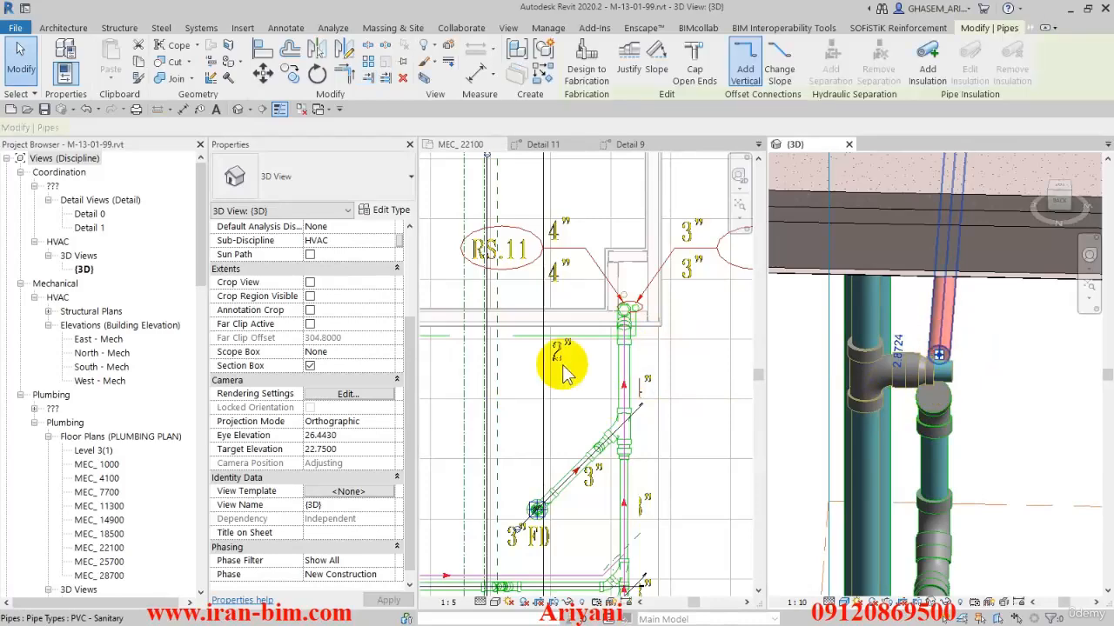
{"action": "scroll", "coordinate": [566, 368], "scroll_direction": "down", "scroll_amount": 1}
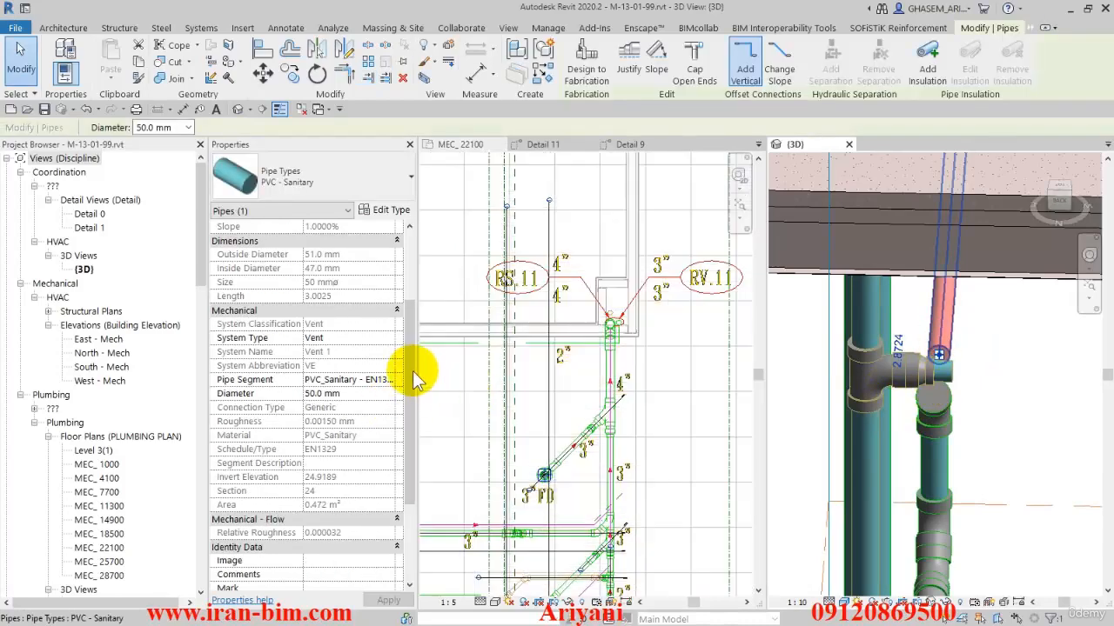
{"action": "scroll", "coordinate": [416, 376], "scroll_direction": "down", "scroll_amount": 3}
{"action": "left_click", "coordinate": [460, 426]}
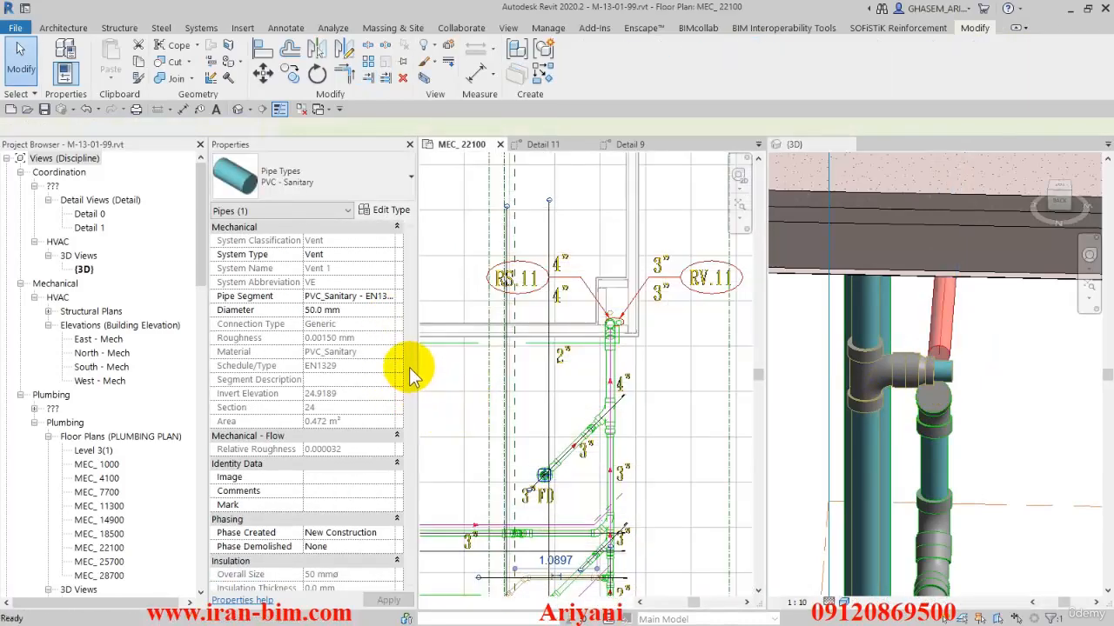
Step: Set the top offset of the MEC_ 22100 plan's view range to 3.2
{"action": "left_click", "coordinate": [347, 381]}
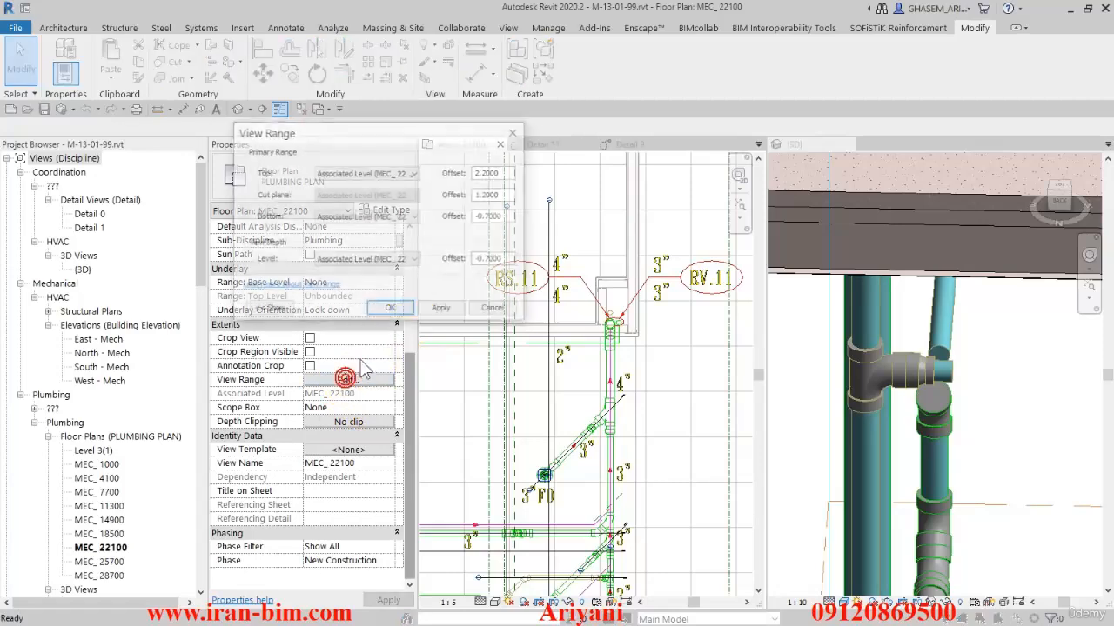
{"action": "type", "text": "3.2"}
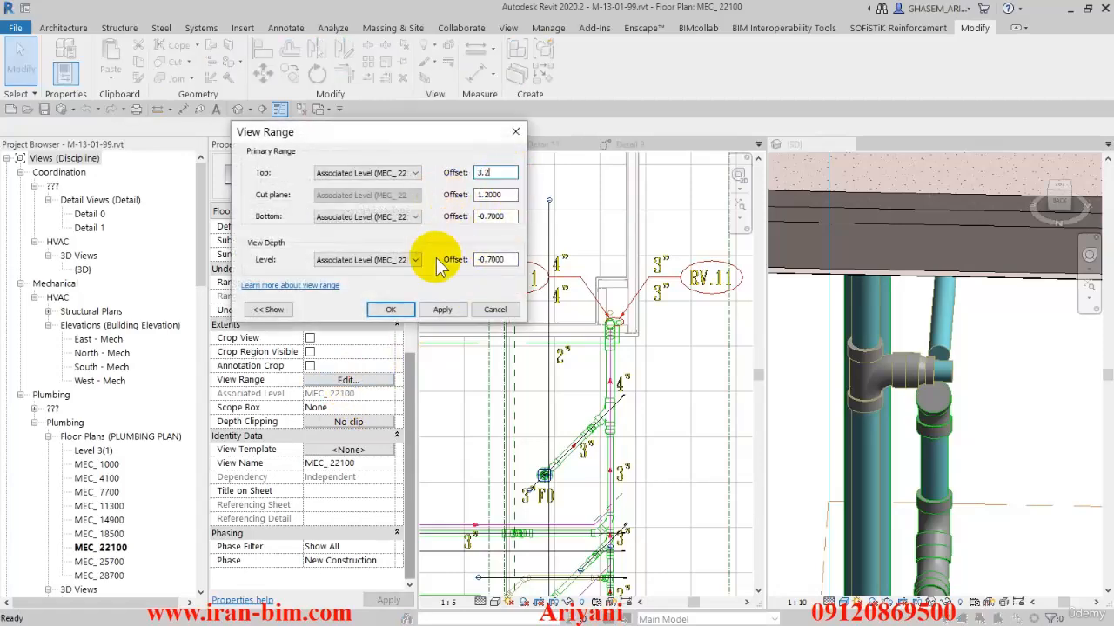
{"action": "left_click", "coordinate": [391, 310]}
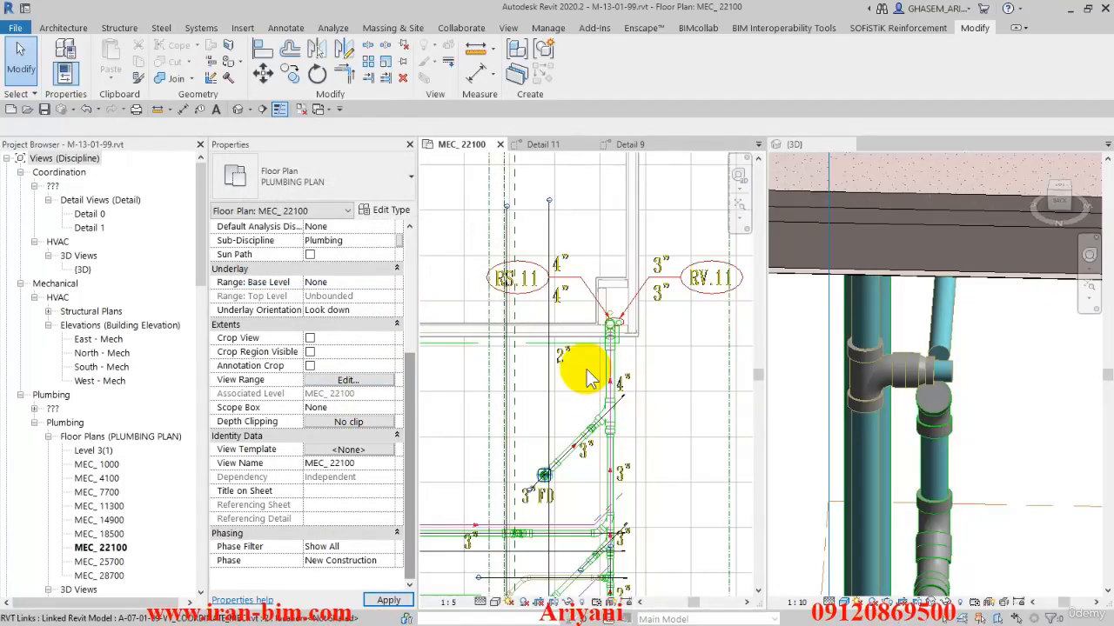
Step: Nudge the 50 mm vent branch sideways away from the 4" drain line and trim it to a corner with the short riser stub
{"action": "scroll", "coordinate": [592, 348], "scroll_direction": "up", "scroll_amount": 2}
{"action": "scroll", "coordinate": [595, 327], "scroll_direction": "up", "scroll_amount": 2}
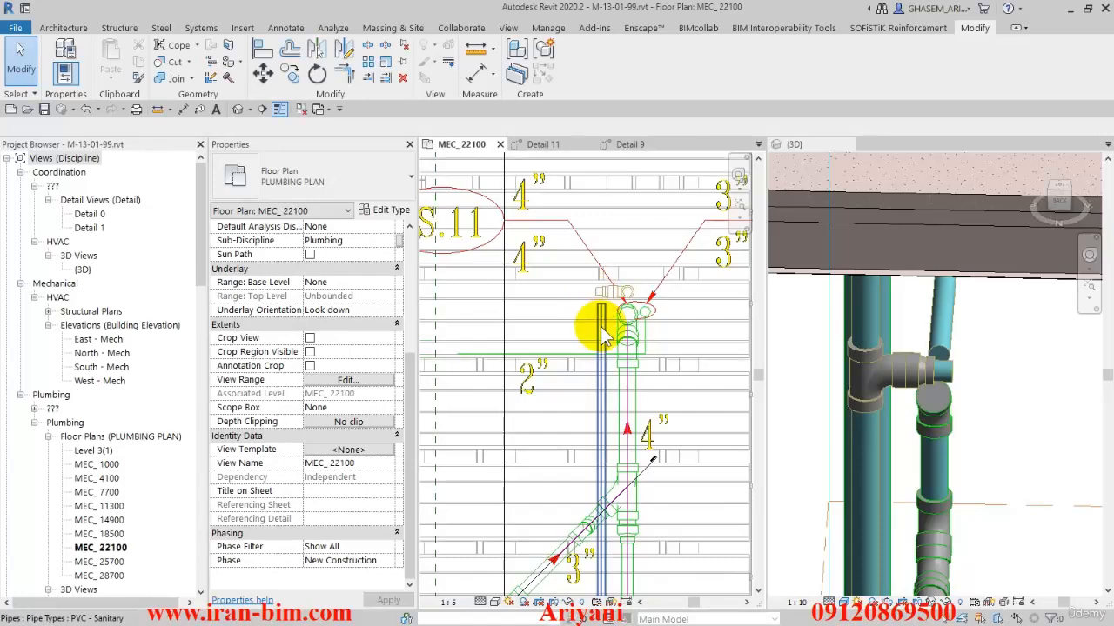
{"action": "left_click", "coordinate": [599, 323]}
{"action": "key", "text": "Left"}
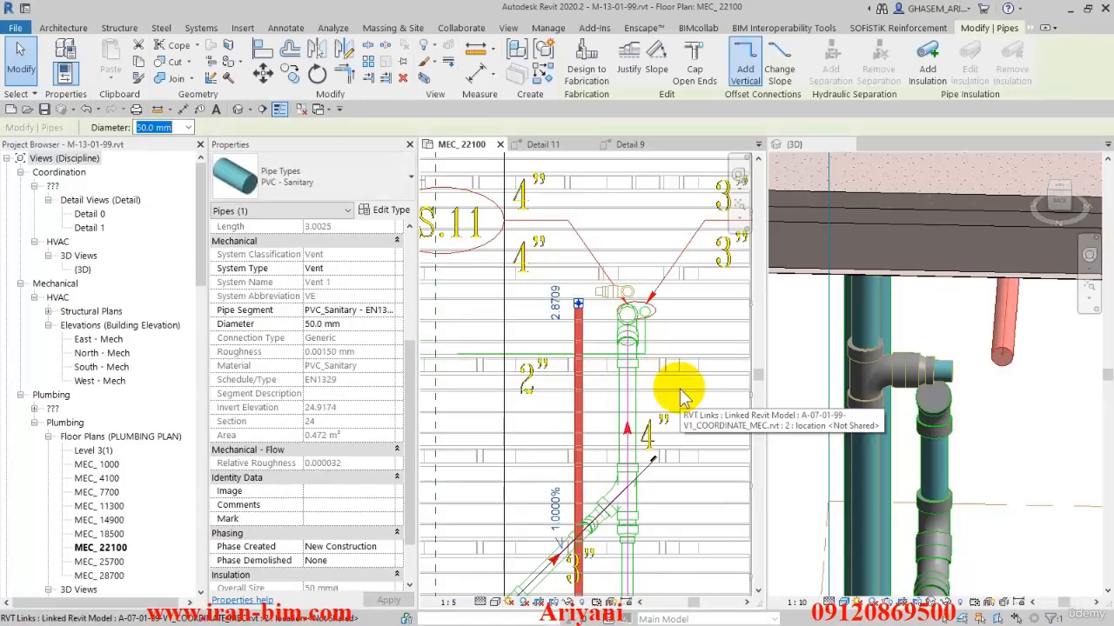
{"action": "left_click_drag", "start_coordinate": [581, 334], "coordinate": [580, 332]}
{"action": "key", "text": "t"}
{"action": "key", "text": "r"}
{"action": "left_click", "coordinate": [581, 331]}
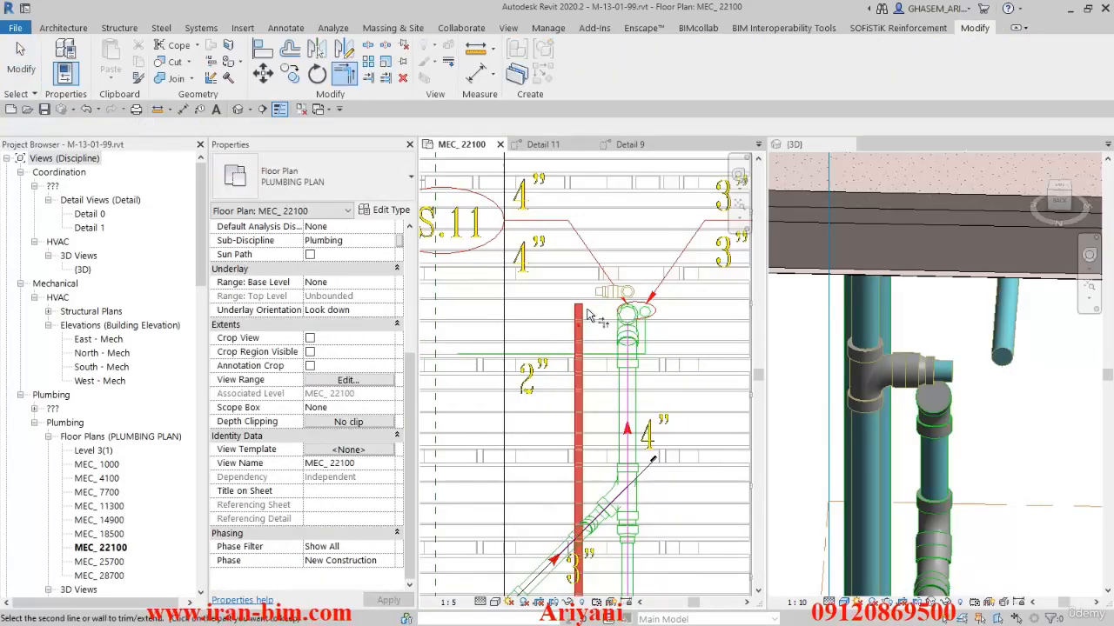
{"action": "left_click", "coordinate": [593, 340]}
{"action": "key", "text": "Escape"}
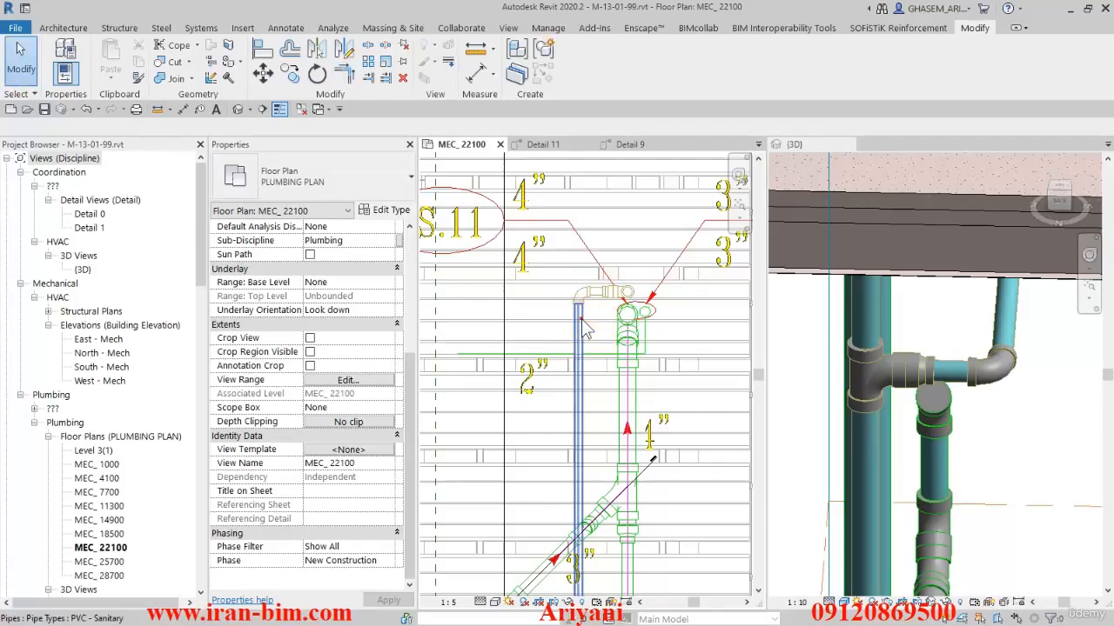
Step: Delete the short 50 mm pipe between the new elbow and the reducer of the riser tee
{"action": "left_click", "coordinate": [577, 338]}
{"action": "scroll", "coordinate": [600, 329], "scroll_direction": "up", "scroll_amount": 2}
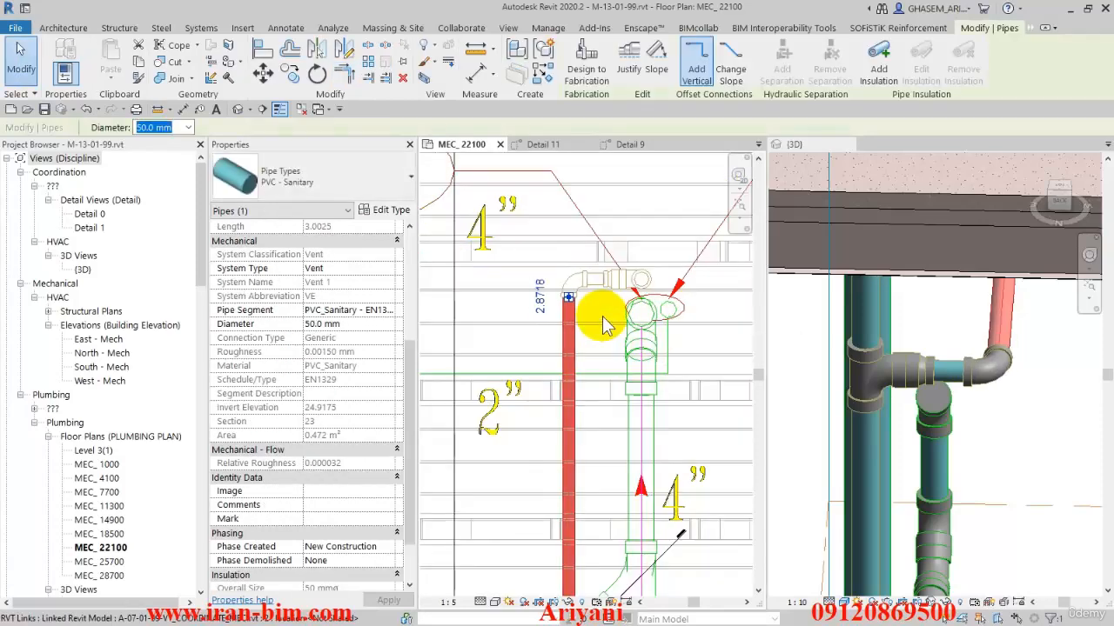
{"action": "scroll", "coordinate": [605, 322], "scroll_direction": "up", "scroll_amount": 2}
{"action": "scroll", "coordinate": [600, 318], "scroll_direction": "up", "scroll_amount": 2}
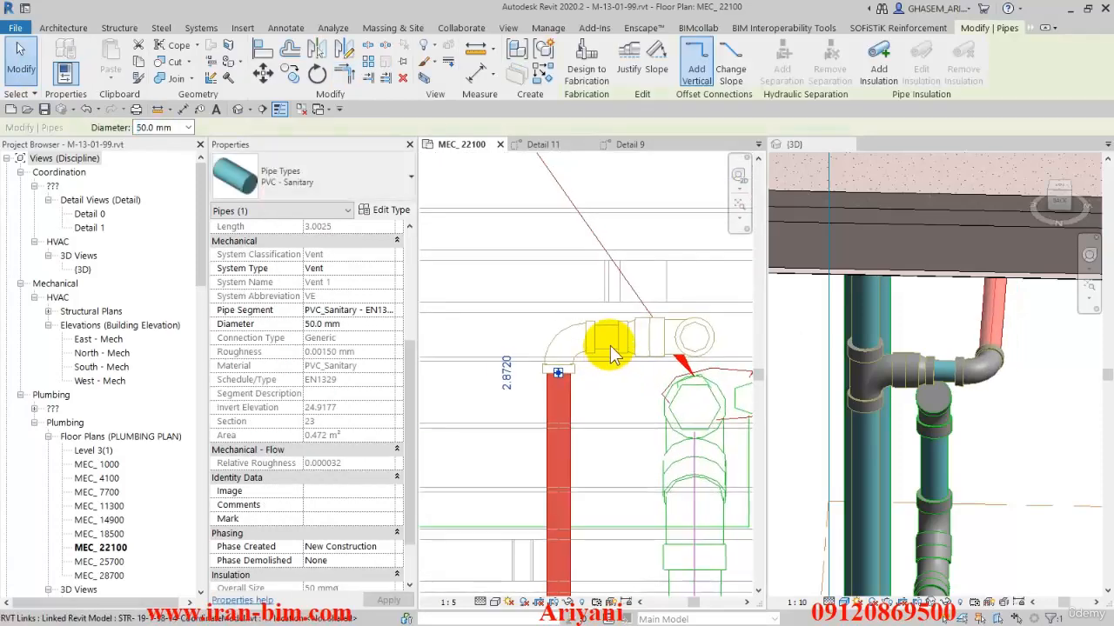
{"action": "left_click", "coordinate": [607, 339]}
{"action": "key", "text": "Escape"}
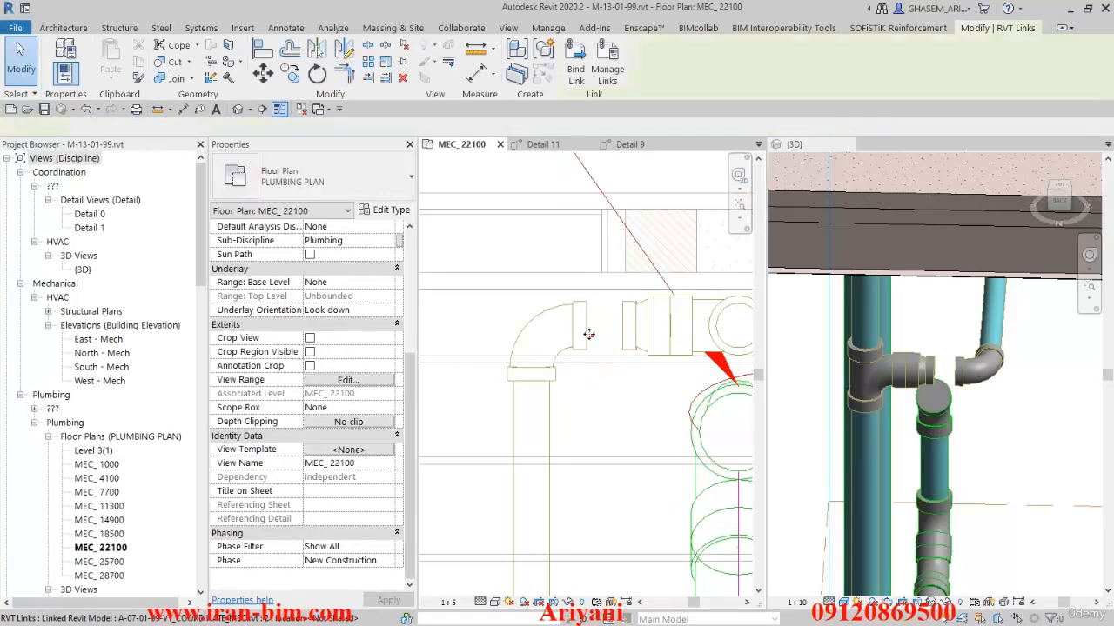
Step: Move the open end of the 50 mm elbow onto the reducer's open end so the two fittings join directly
{"action": "left_click", "coordinate": [581, 333]}
{"action": "key", "text": "Escape"}
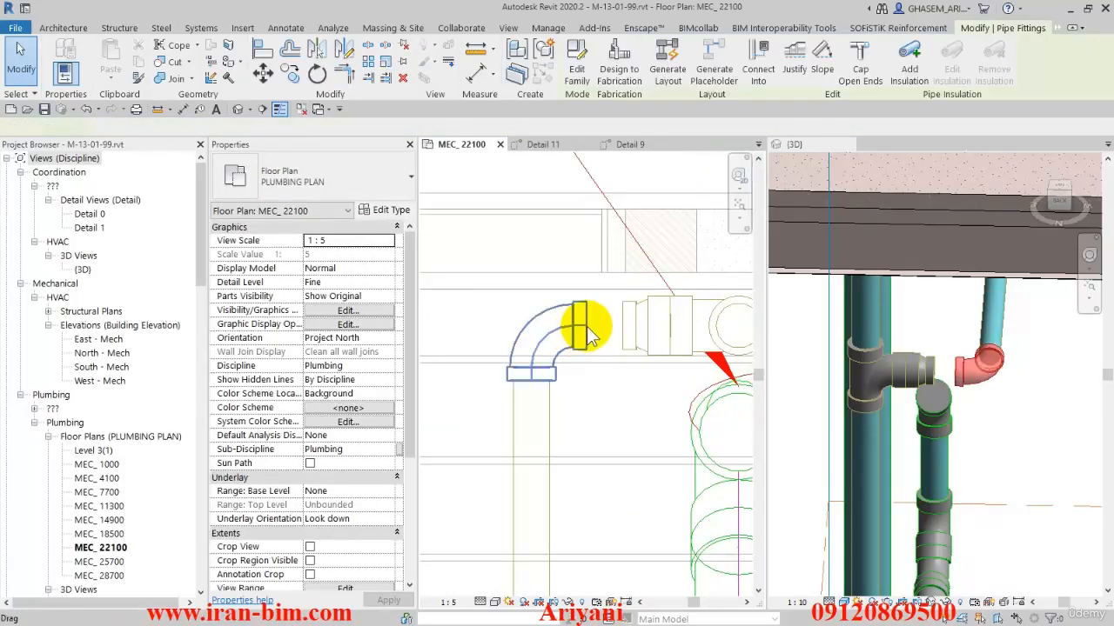
{"action": "left_click", "coordinate": [587, 324]}
{"action": "left_click_drag", "start_coordinate": [622, 327], "coordinate": [642, 327]}
{"action": "scroll", "coordinate": [614, 335], "scroll_direction": "up", "scroll_amount": 5}
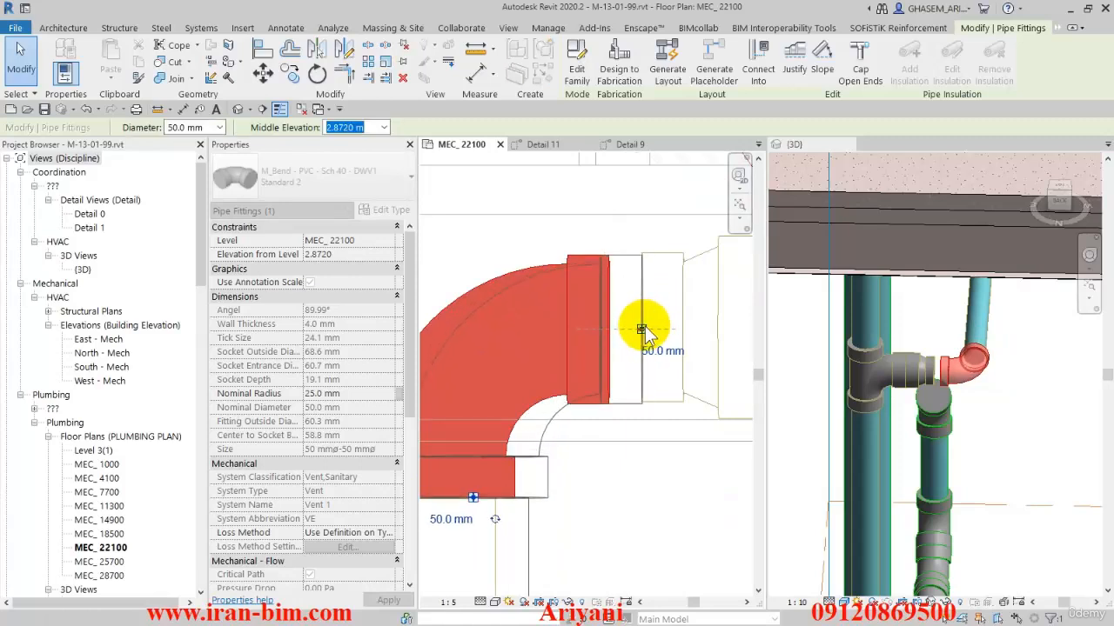
{"action": "scroll", "coordinate": [641, 329], "scroll_direction": "up", "scroll_amount": 2}
{"action": "left_click_drag", "start_coordinate": [641, 329], "coordinate": [641, 328]}
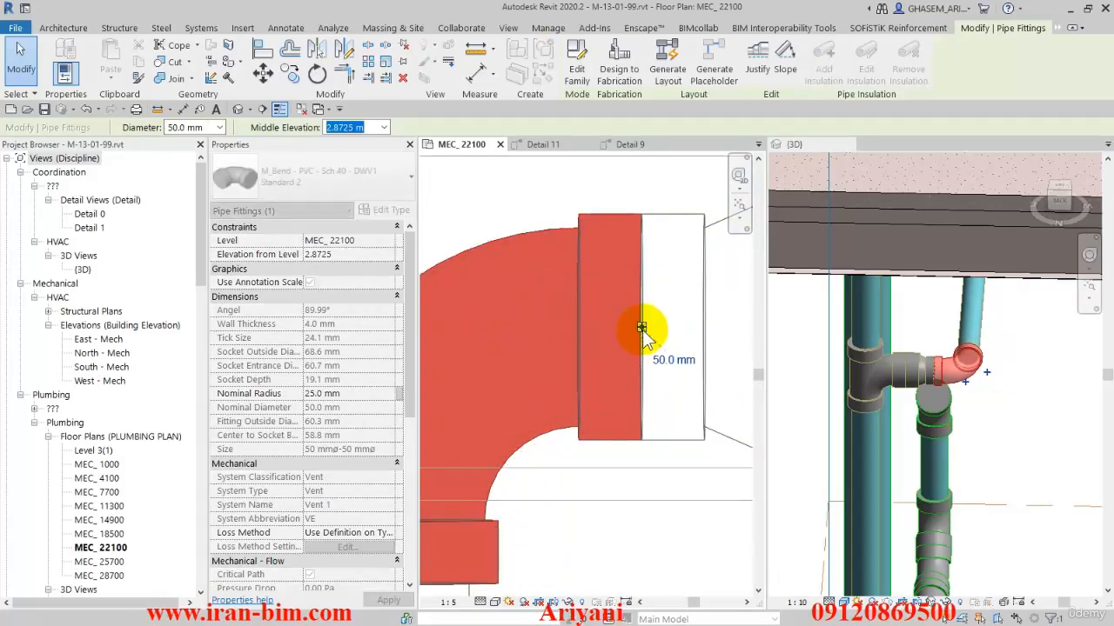
Step: Pull the elbow back from the reducer, inspect the reducer's 50 mm end, and bring the two fittings together again
{"action": "left_click_drag", "start_coordinate": [633, 342], "coordinate": [592, 329]}
{"action": "left_click", "coordinate": [652, 332]}
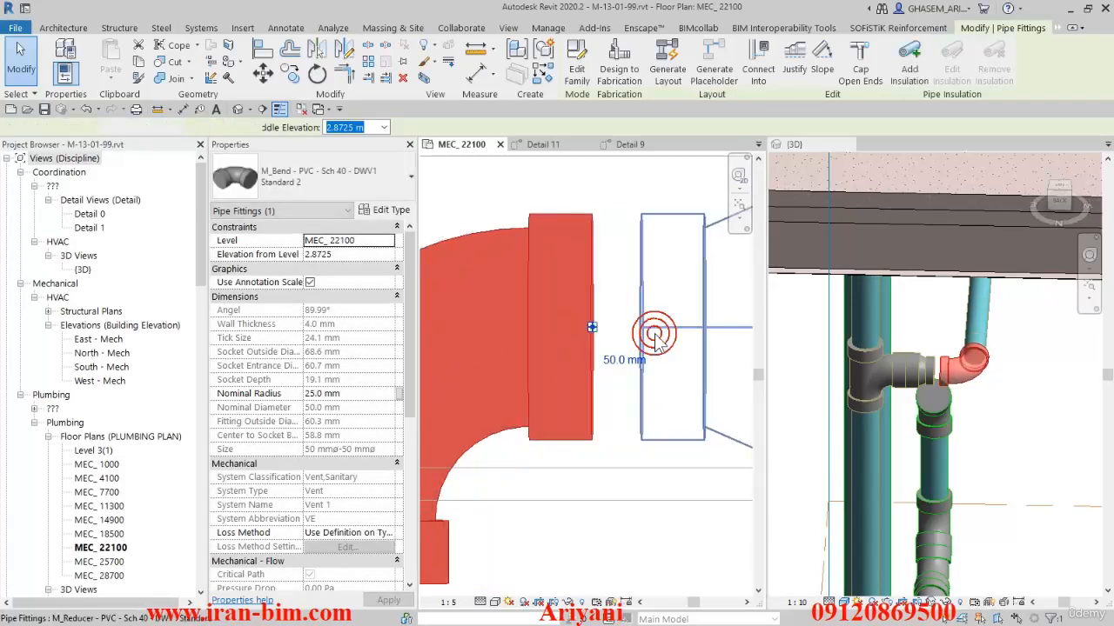
{"action": "scroll", "coordinate": [649, 339], "scroll_direction": "up", "scroll_amount": 2}
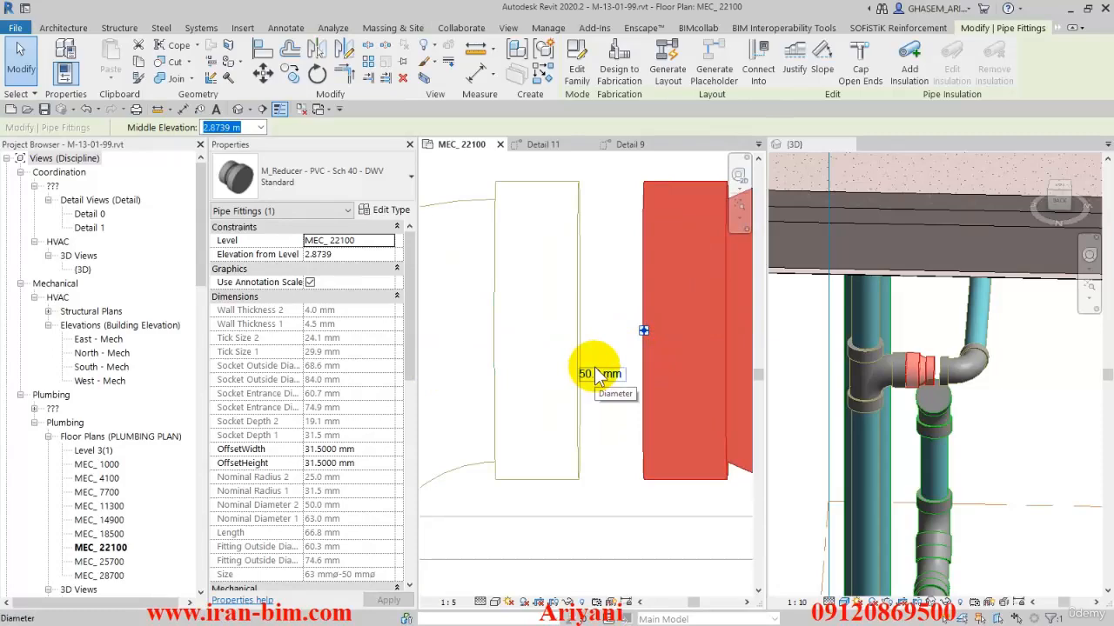
{"action": "left_click", "coordinate": [596, 367]}
{"action": "scroll", "coordinate": [604, 357], "scroll_direction": "down", "scroll_amount": 3}
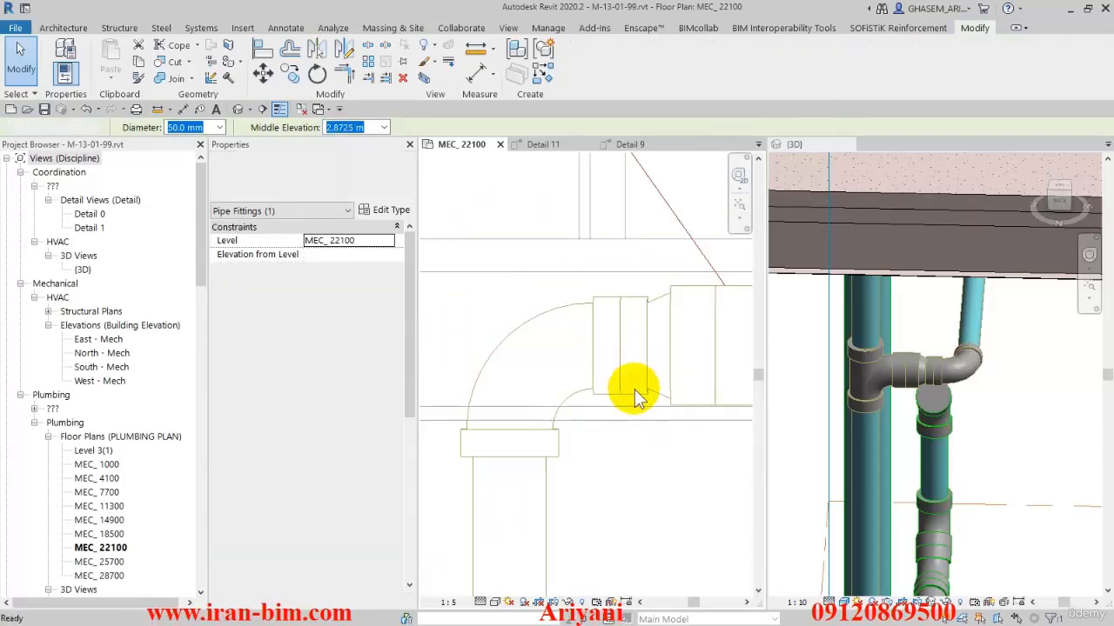
{"action": "left_click", "coordinate": [647, 375]}
{"action": "key", "text": "Escape"}
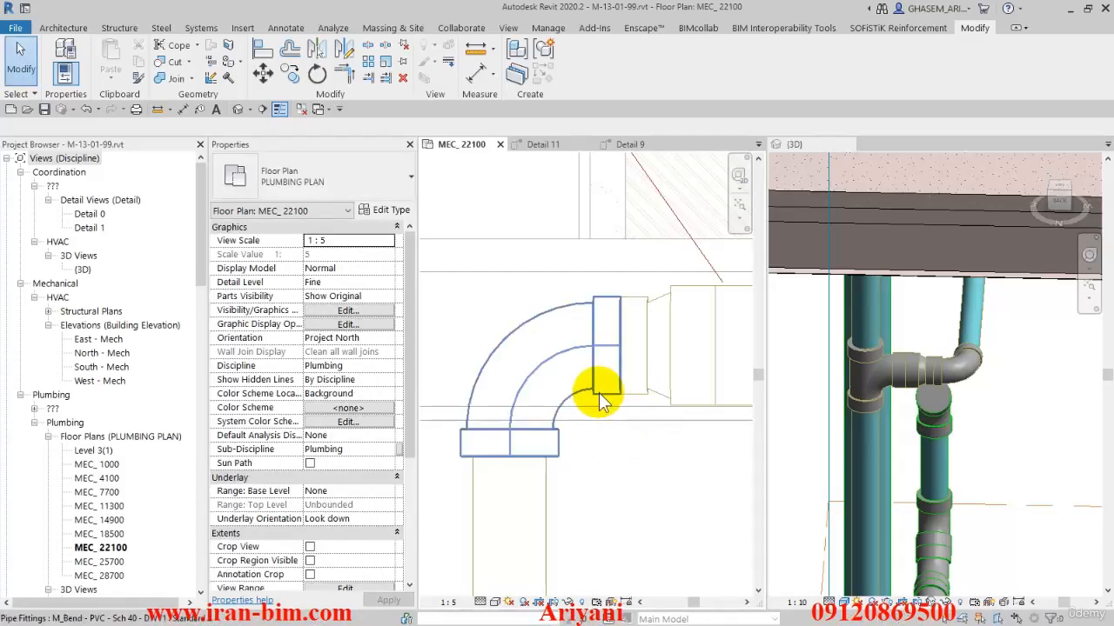
Step: Locate the 63 mm vent riser above the tee in 3D and copy the plan's detail section line onto the riser location
{"action": "scroll", "coordinate": [614, 391], "scroll_direction": "down", "scroll_amount": 4}
{"action": "scroll", "coordinate": [614, 390], "scroll_direction": "down", "scroll_amount": 3}
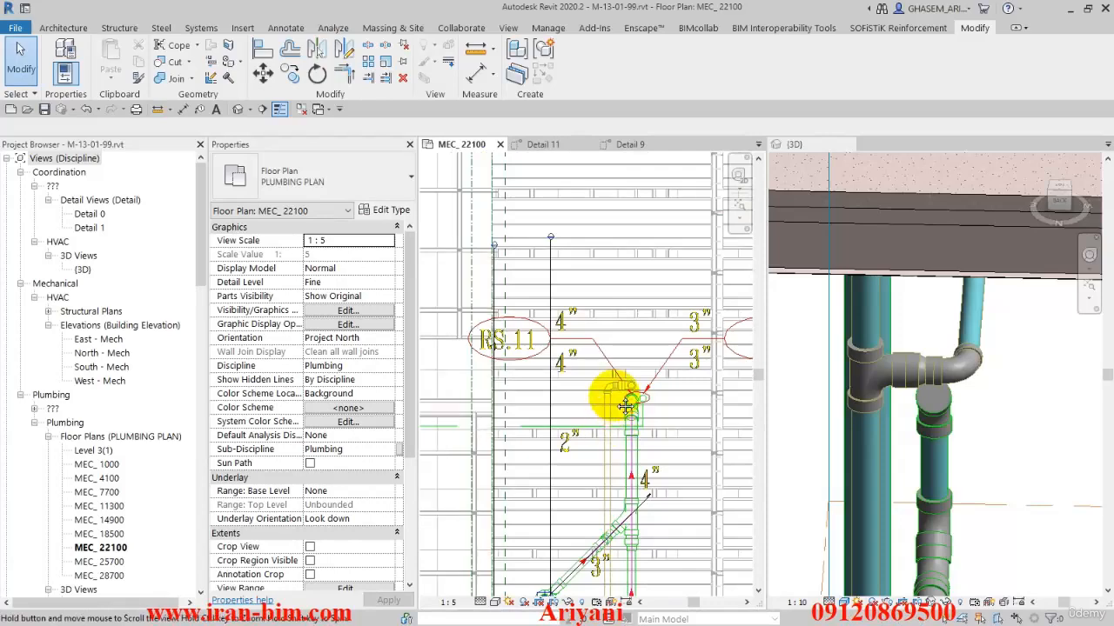
{"action": "middle_click_drag", "start_coordinate": [775, 428], "coordinate": [1079, 422], "text": "shift"}
{"action": "middle_click_drag", "start_coordinate": [1024, 450], "coordinate": [996, 317], "text": "shift"}
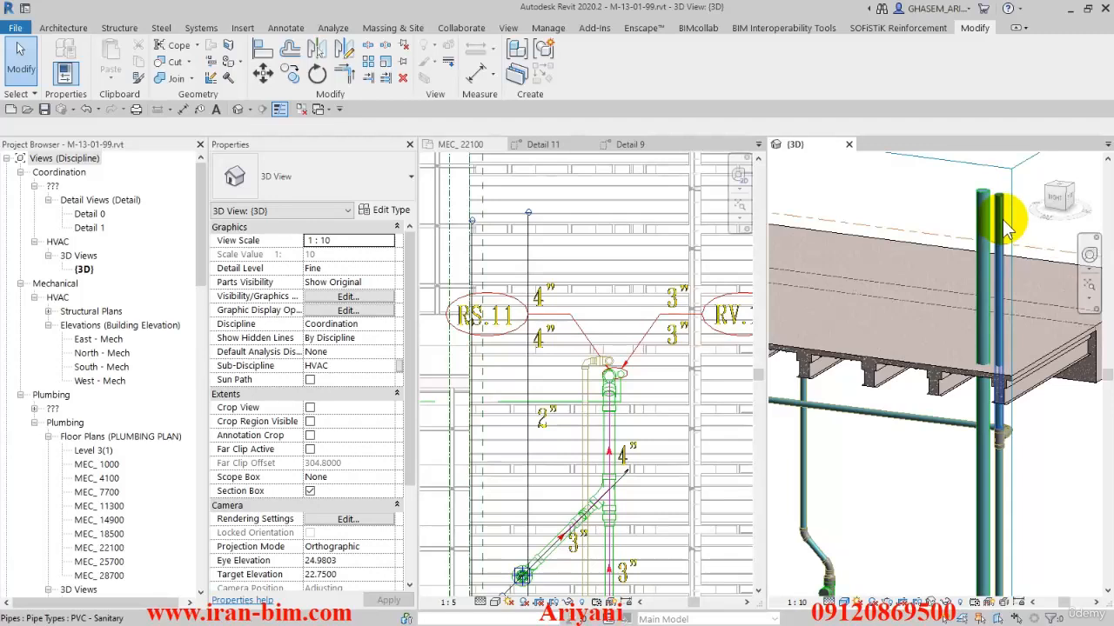
{"action": "left_click", "coordinate": [1000, 323]}
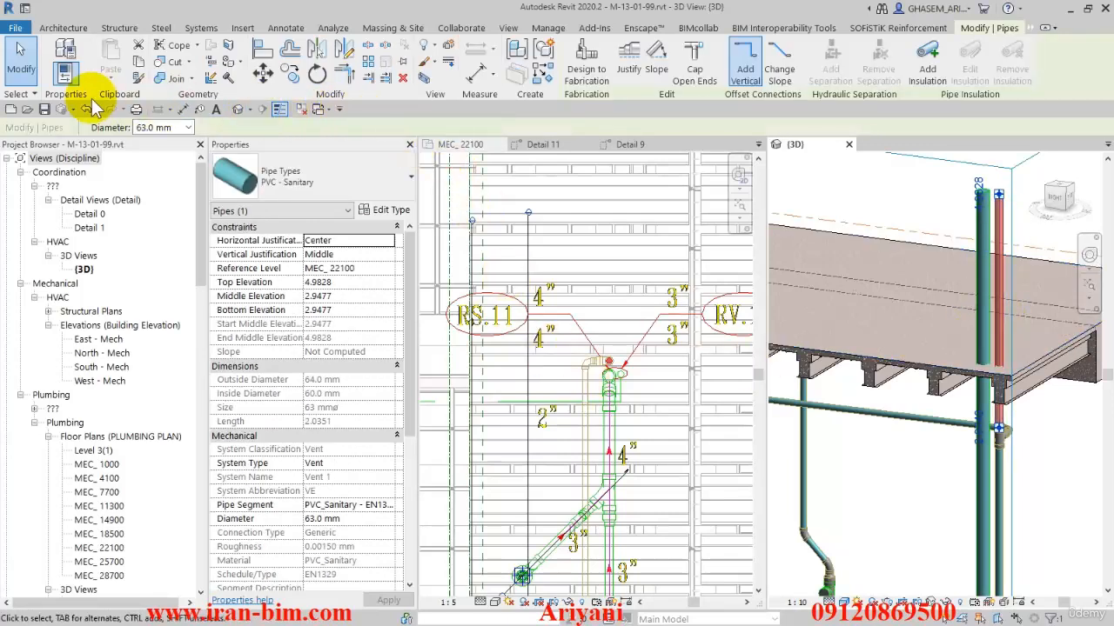
{"action": "left_click", "coordinate": [578, 329]}
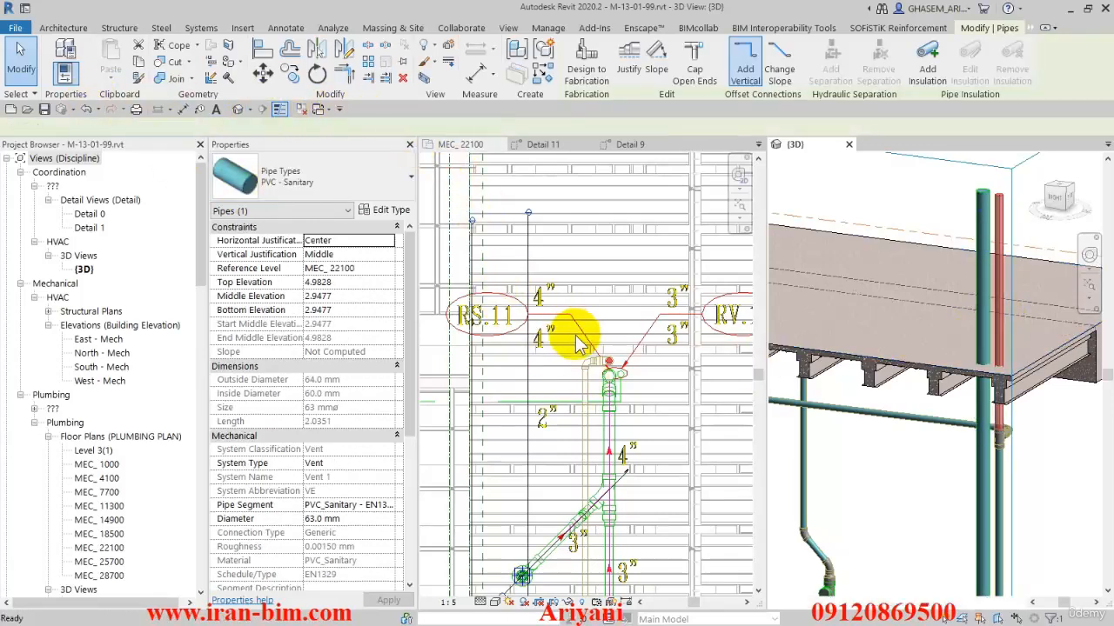
{"action": "left_click", "coordinate": [527, 365]}
{"action": "left_click_drag", "start_coordinate": [576, 368], "coordinate": [609, 369], "text": "ctrl"}
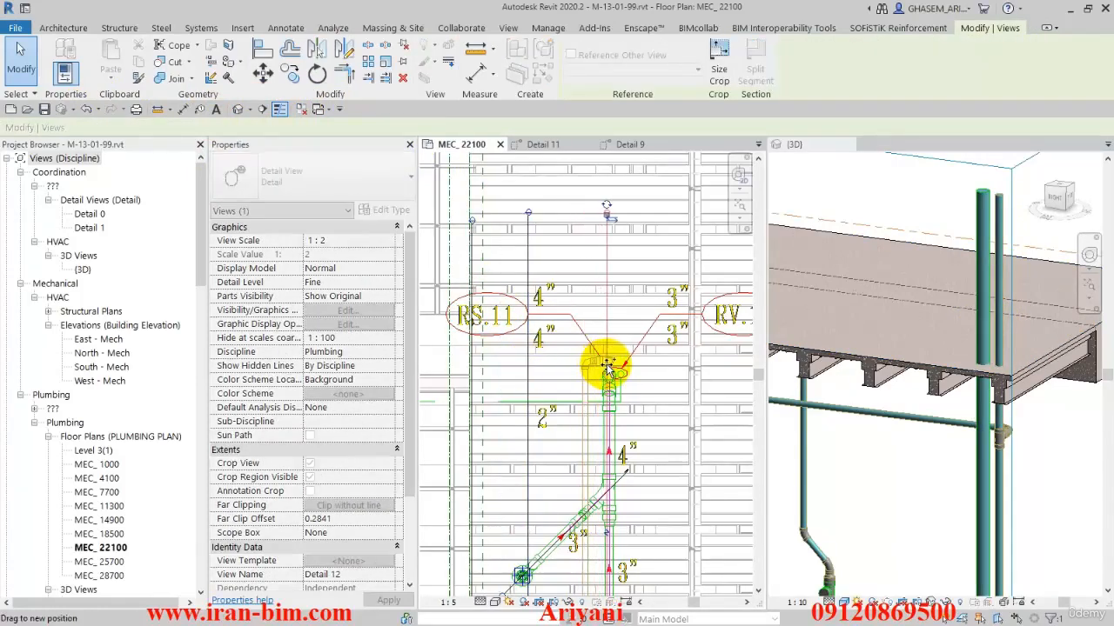
Step: Align the copied section line with the 4" drain pipe below the risers and open its detail view
{"action": "left_click", "coordinate": [613, 430]}
{"action": "left_click", "coordinate": [602, 314]}
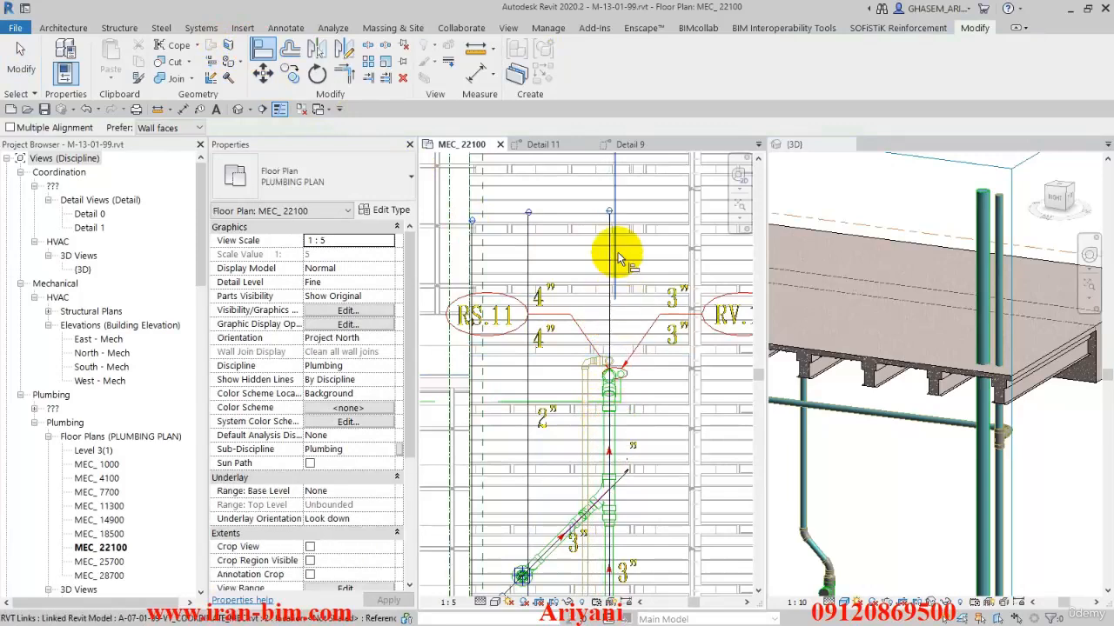
{"action": "key", "text": "Escape"}
{"action": "double_click", "coordinate": [607, 210]}
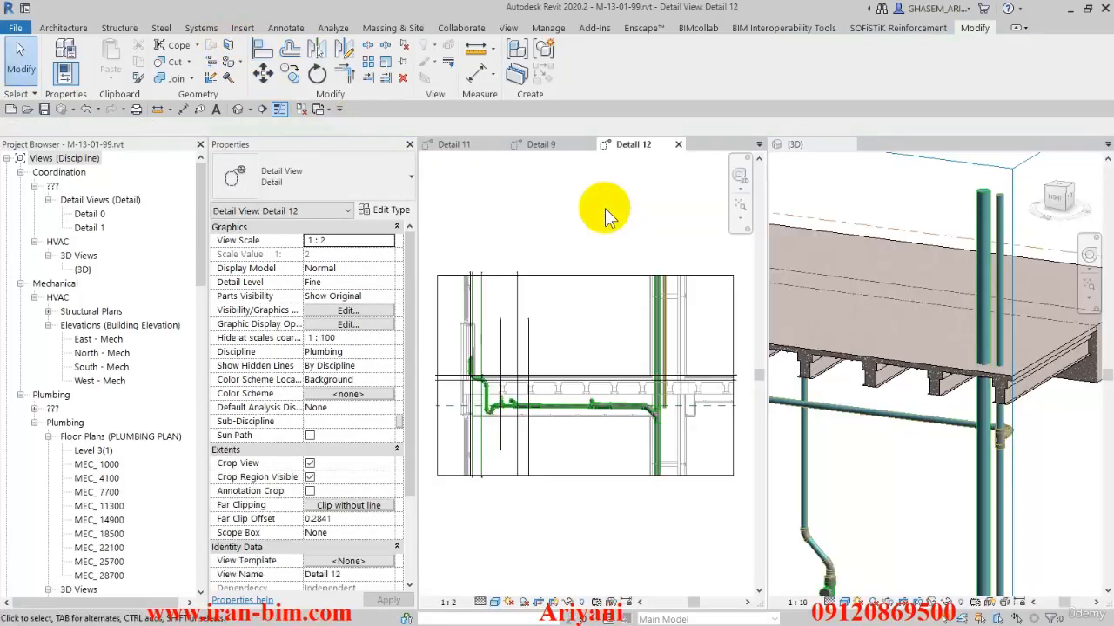
Step: Enlarge the crop region of Detail 12 downward and upward to include the floors below and above
{"action": "scroll", "coordinate": [661, 466], "scroll_direction": "down", "scroll_amount": 1}
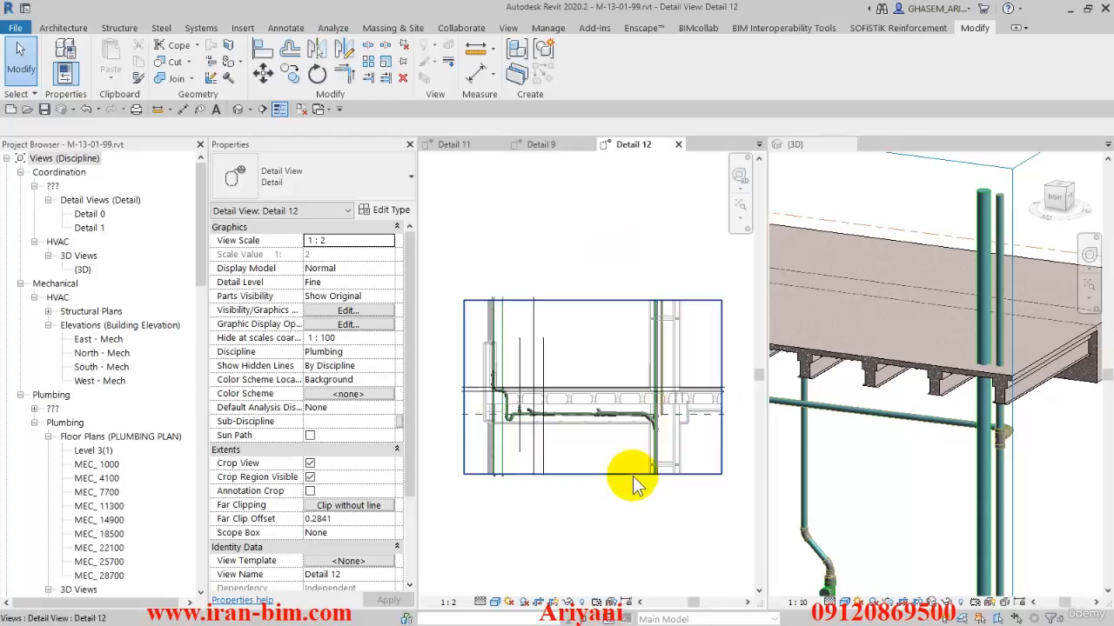
{"action": "left_click", "coordinate": [633, 475]}
{"action": "left_click_drag", "start_coordinate": [592, 474], "coordinate": [595, 570]}
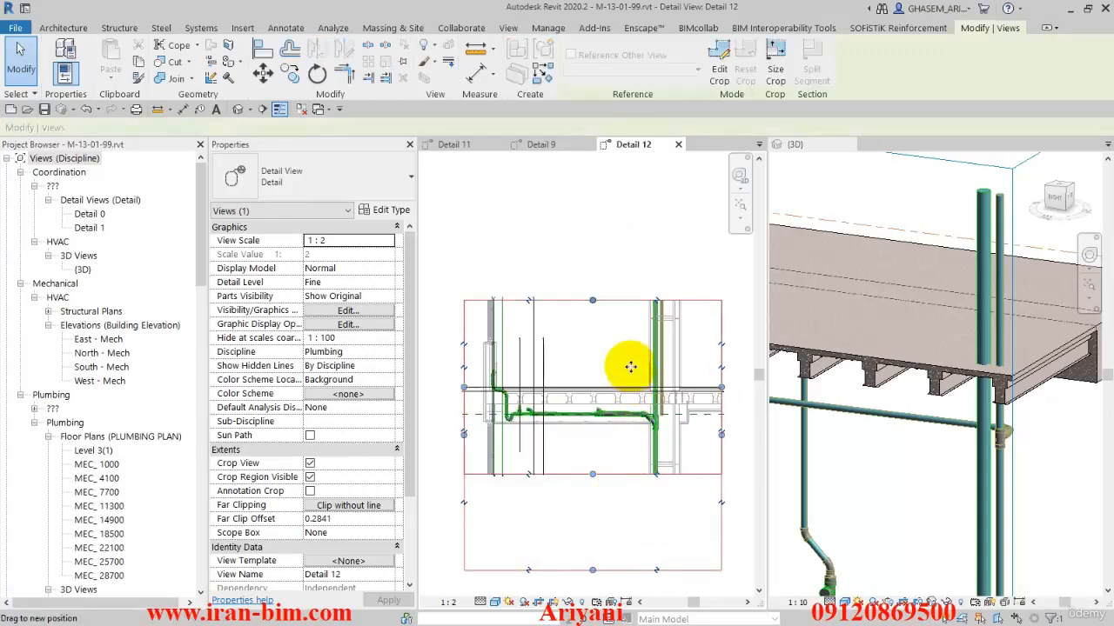
{"action": "left_click_drag", "start_coordinate": [593, 301], "coordinate": [601, 216]}
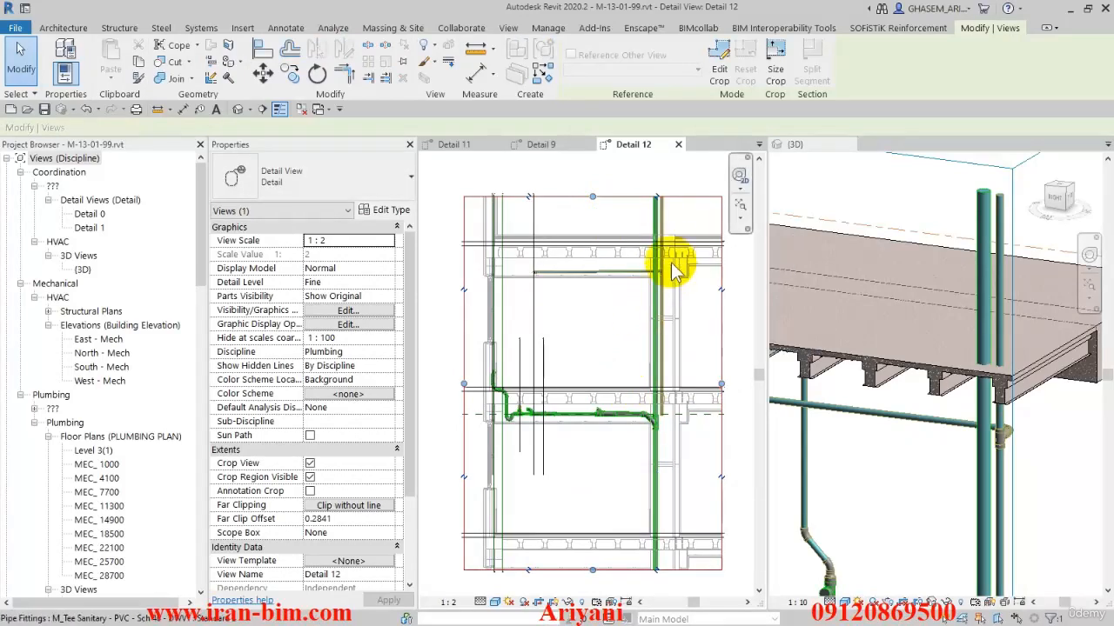
Step: Try to draw a 63 mm pipe at 135° from the vent riser above the tee to the adjacent soil riser
{"action": "scroll", "coordinate": [669, 261], "scroll_direction": "up", "scroll_amount": 3}
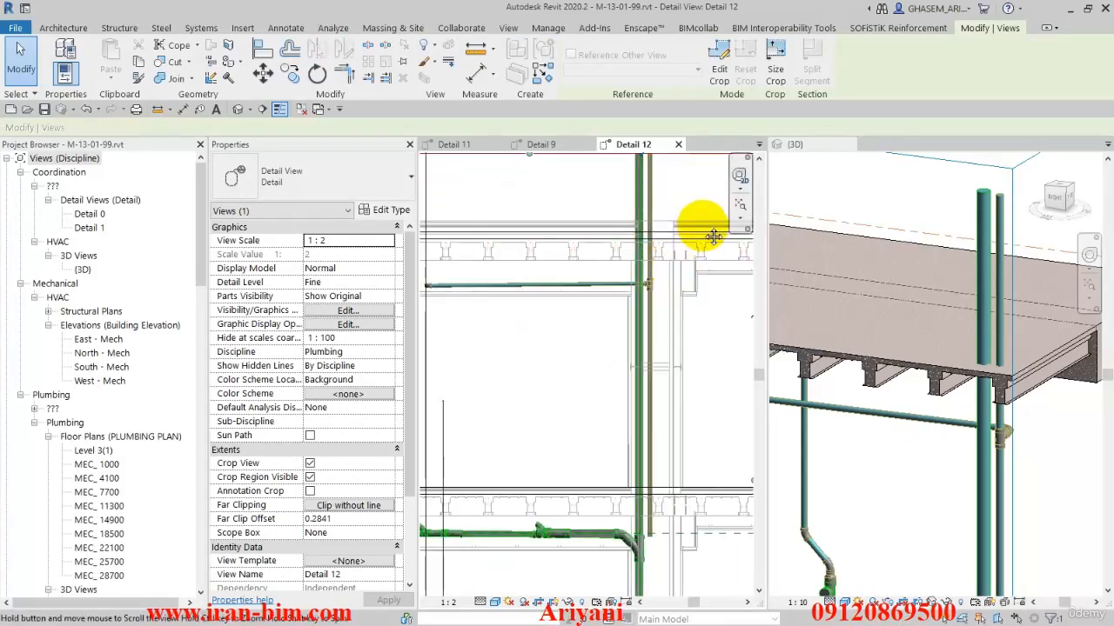
{"action": "middle_click_drag", "start_coordinate": [713, 236], "coordinate": [706, 240]}
{"action": "scroll", "coordinate": [661, 252], "scroll_direction": "up", "scroll_amount": 3}
{"action": "left_click", "coordinate": [628, 290]}
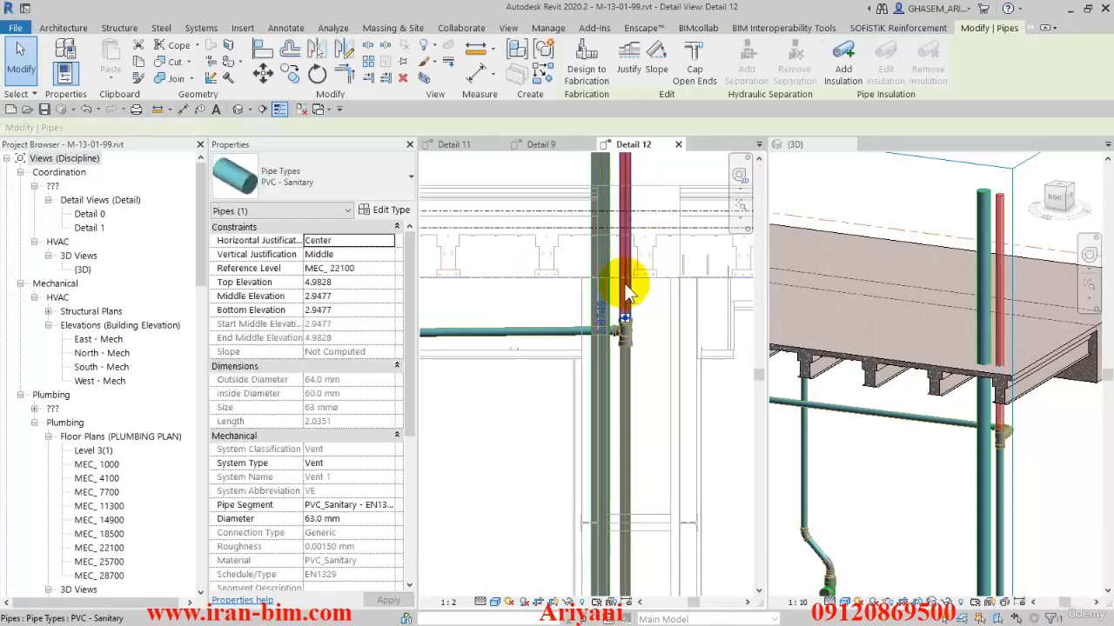
{"action": "scroll", "coordinate": [627, 287], "scroll_direction": "up", "scroll_amount": 3}
{"action": "middle_click_drag", "start_coordinate": [636, 273], "coordinate": [633, 376]}
{"action": "scroll", "coordinate": [633, 376], "scroll_direction": "up", "scroll_amount": 1}
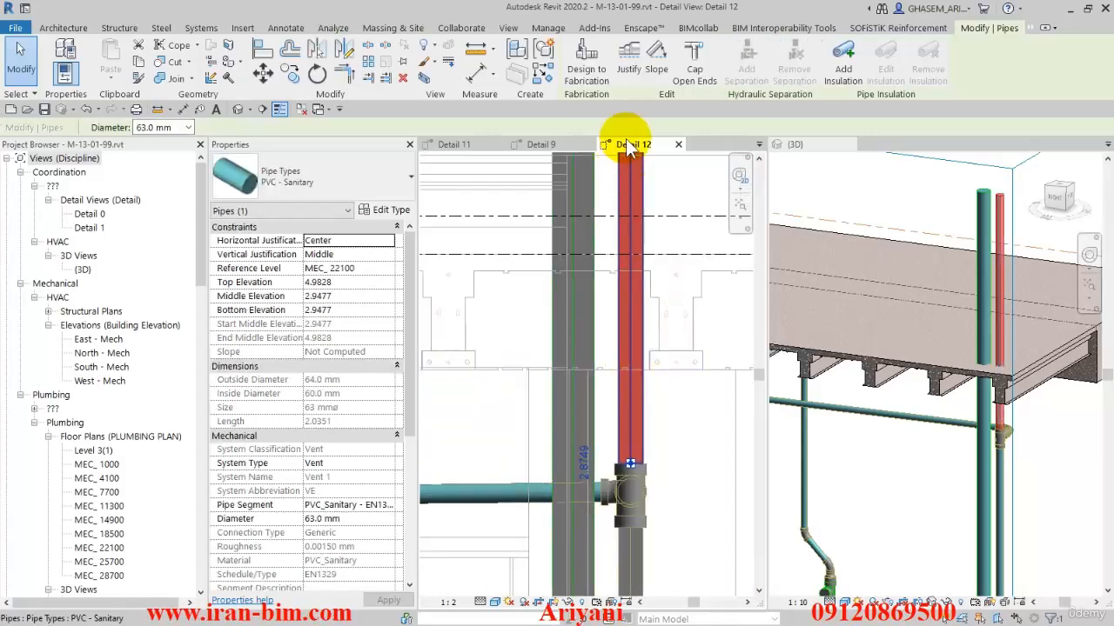
{"action": "left_click", "coordinate": [532, 76]}
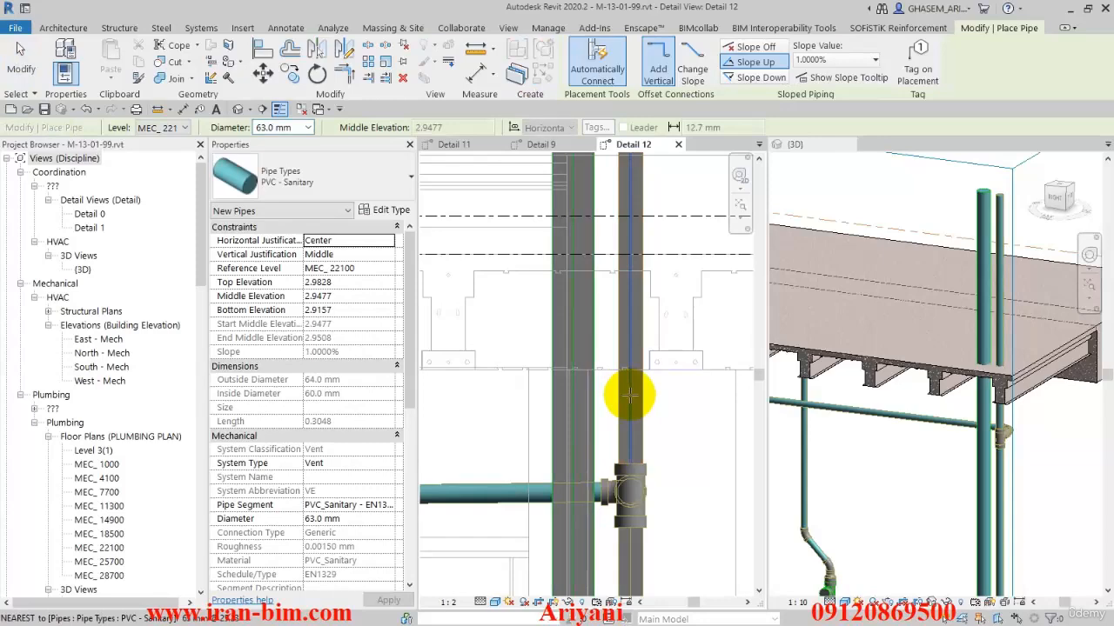
{"action": "left_click", "coordinate": [568, 335]}
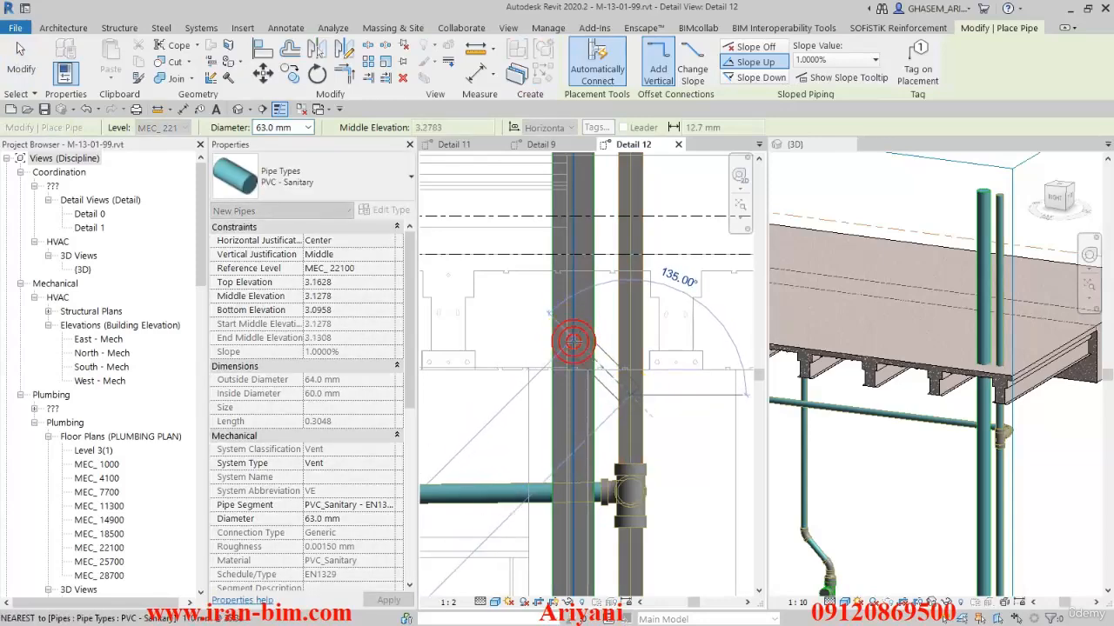
{"action": "left_click", "coordinate": [572, 341]}
Step: Draw a diagonal 63 mm pipe at 135° from the open space beyond the vent riser up into the soil riser
{"action": "left_click", "coordinate": [1070, 608]}
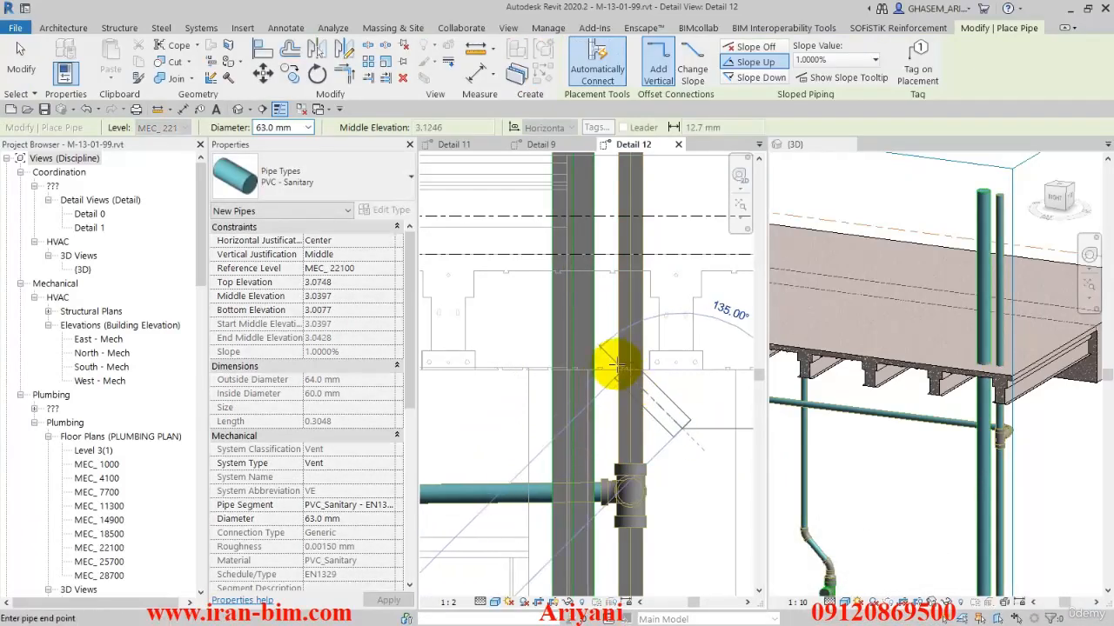
{"action": "left_click", "coordinate": [574, 323]}
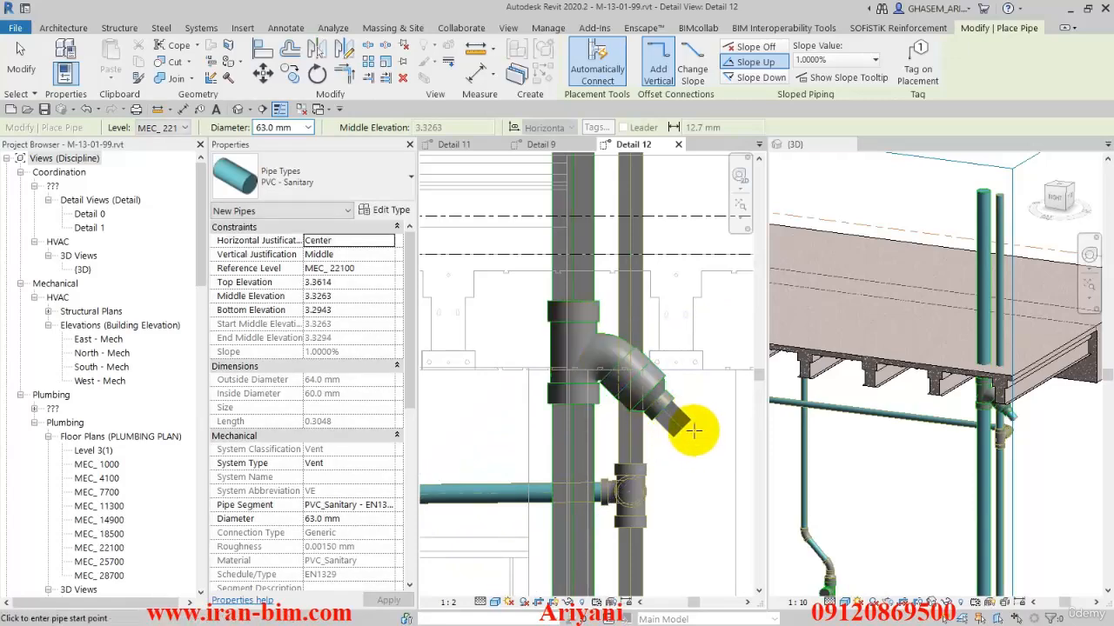
{"action": "key", "text": "Escape"}
{"action": "key", "text": "Escape"}
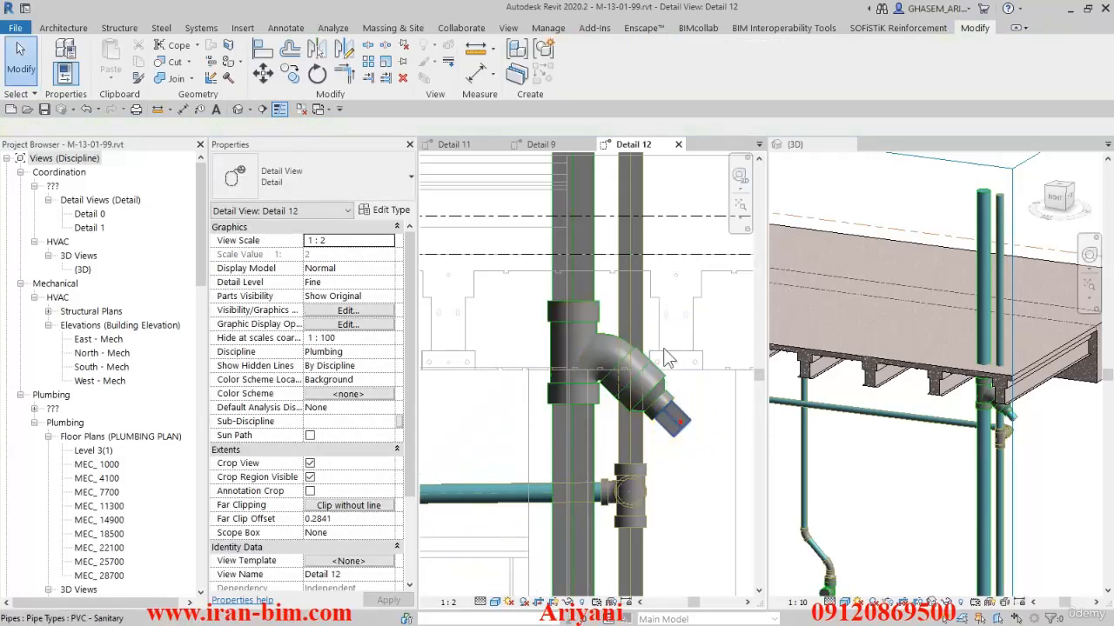
Step: Move the 63 mm vent riser with its tee away from the soil riser, in line with the diagonal pipe's lower end
{"action": "left_click", "coordinate": [666, 357]}
{"action": "scroll", "coordinate": [661, 409], "scroll_direction": "down", "scroll_amount": 3}
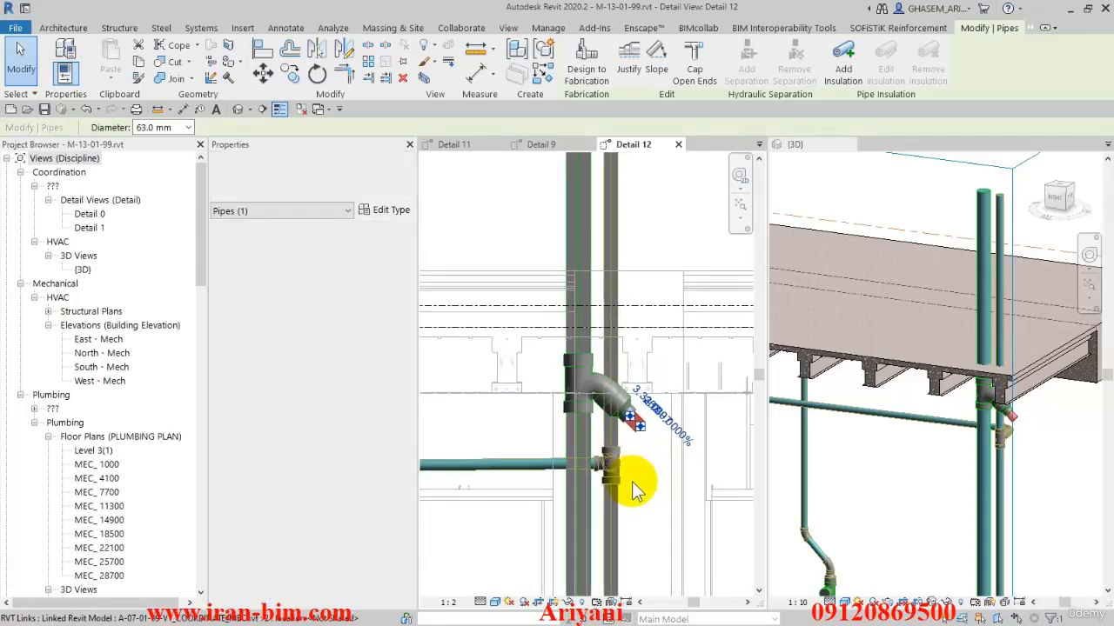
{"action": "scroll", "coordinate": [630, 482], "scroll_direction": "up", "scroll_amount": 2}
{"action": "left_click", "coordinate": [609, 513]}
{"action": "key", "text": "Delete"}
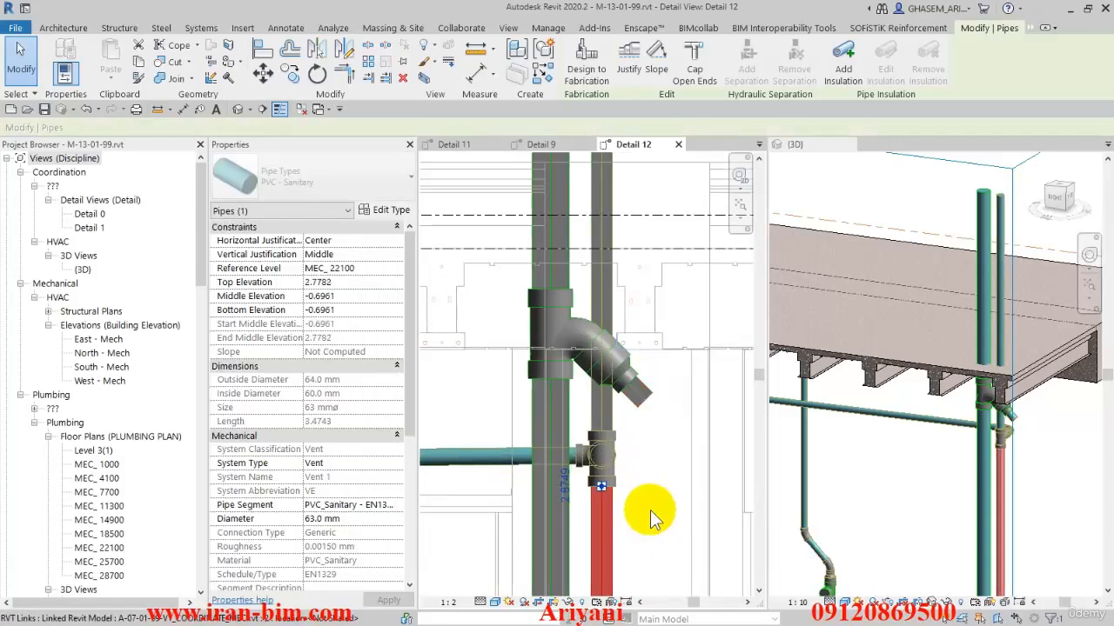
{"action": "key", "text": "Right"}
{"action": "key", "text": "Right"}
{"action": "key", "text": "Right"}
{"action": "key", "text": "Right"}
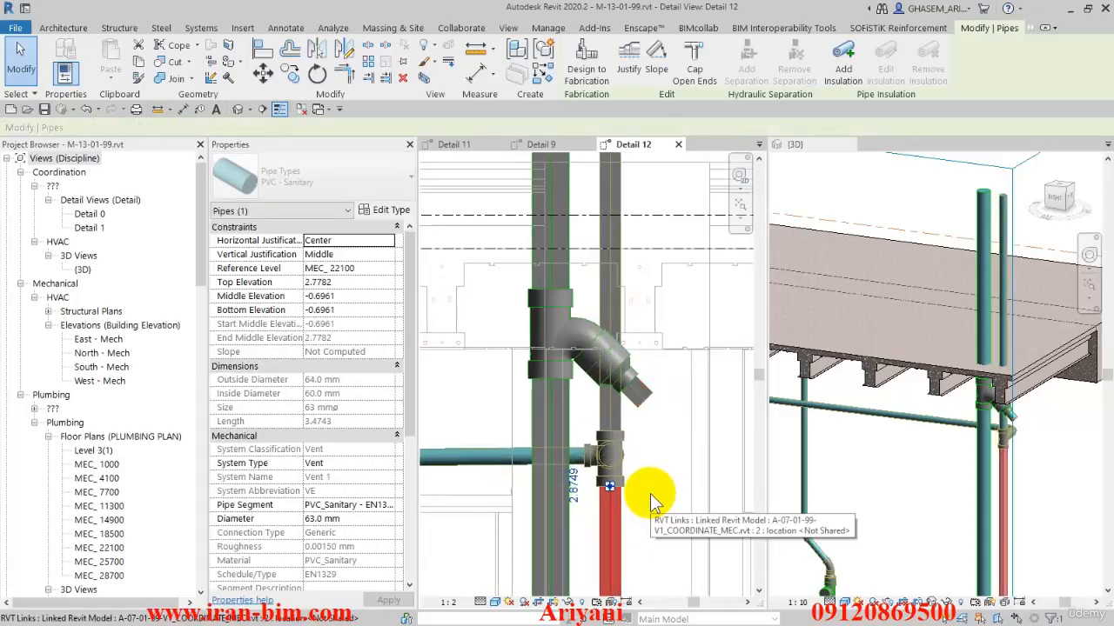
{"action": "key", "text": "Right"}
{"action": "key", "text": "Right"}
{"action": "key", "text": "Right"}
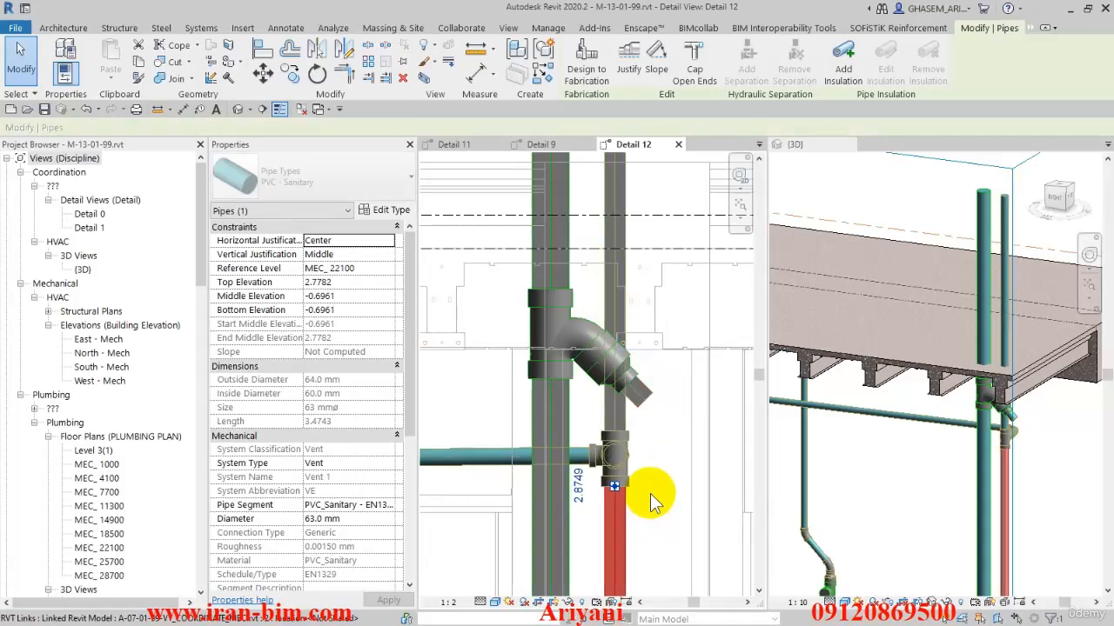
{"action": "key", "text": "Right"}
{"action": "key", "text": "Right"}
{"action": "key", "text": "Right"}
{"action": "key", "text": "Right"}
{"action": "key", "text": "Right"}
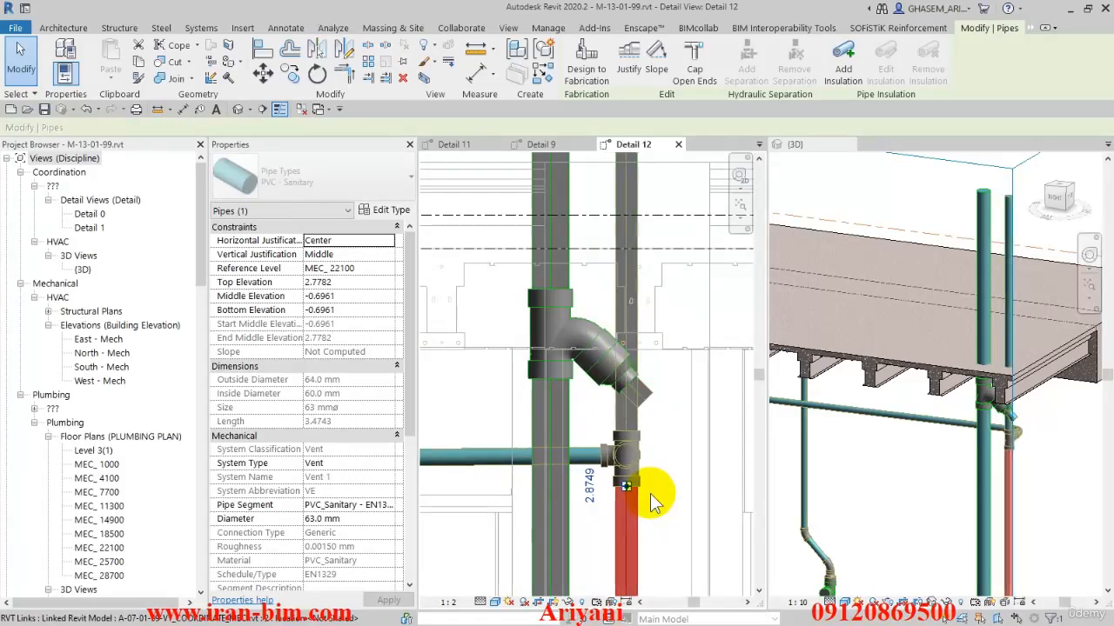
{"action": "key", "text": "Right"}
{"action": "key", "text": "Right"}
{"action": "key", "text": "Right"}
{"action": "key", "text": "Right"}
{"action": "key", "text": "Right"}
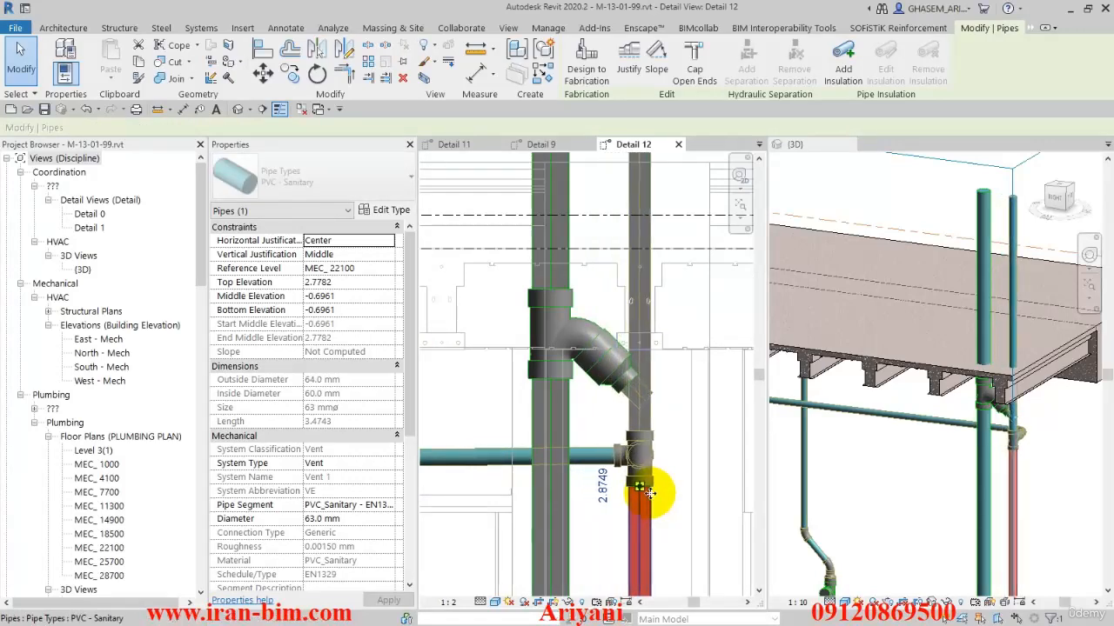
{"action": "key", "text": "Right"}
Step: Nudge the soil riser's sanitary tee up to an elevation of 3.4263 m
{"action": "left_click", "coordinate": [540, 345]}
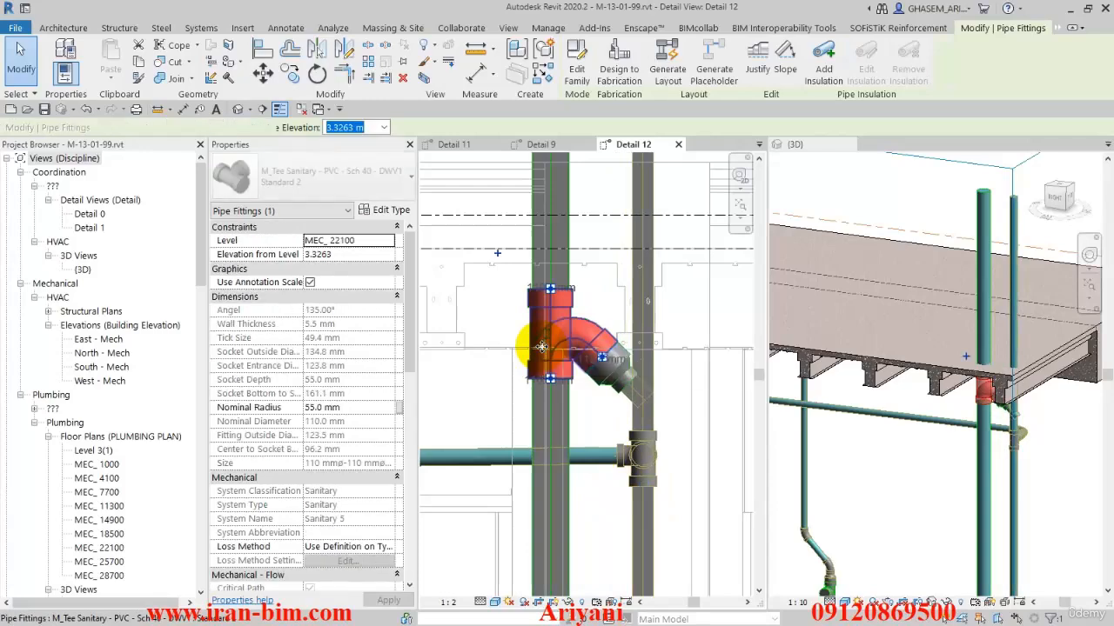
{"action": "key", "text": "Up"}
{"action": "key", "text": "Up"}
Step: Try to trim the diagonal 63 mm pipe and the vent riser above the tee to a corner
{"action": "key", "text": "t"}
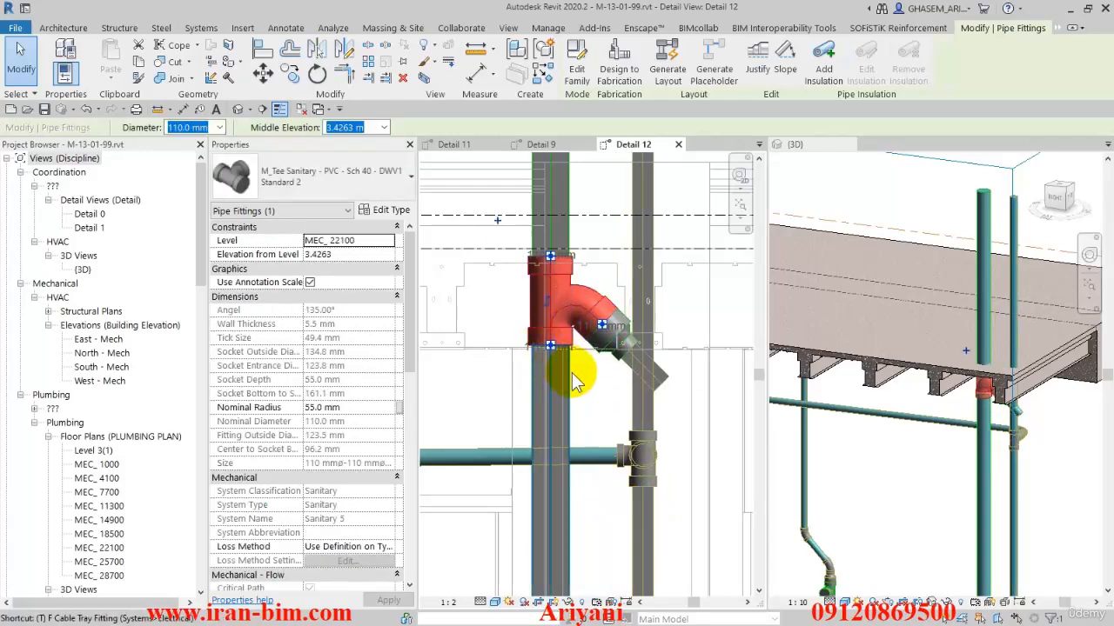
{"action": "key", "text": "r"}
{"action": "left_click", "coordinate": [633, 411]}
{"action": "left_click", "coordinate": [626, 361]}
{"action": "left_click", "coordinate": [639, 389]}
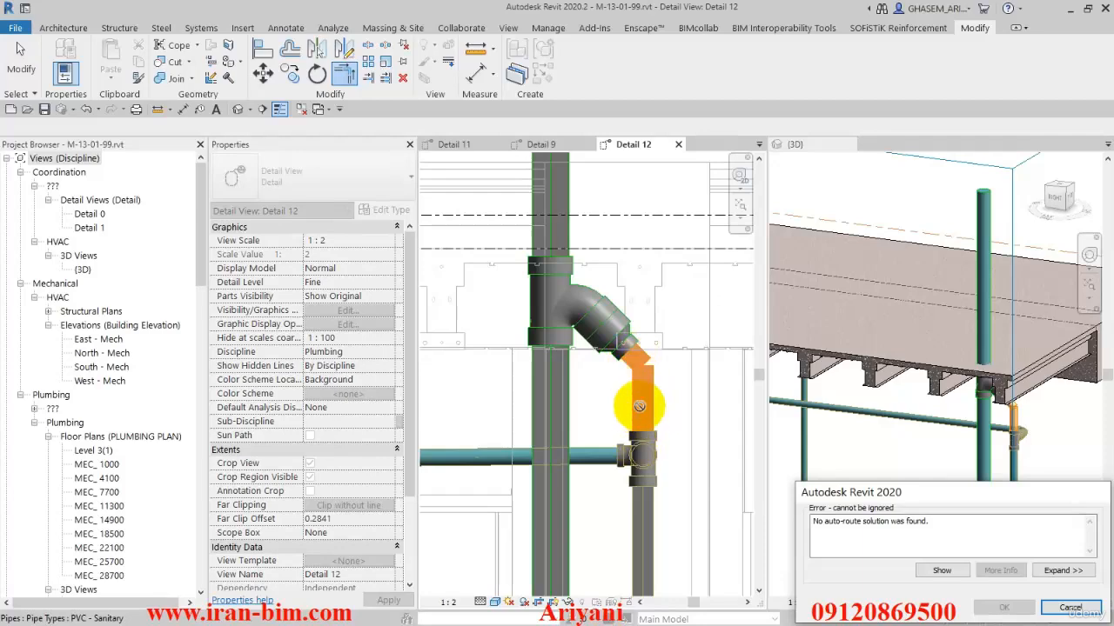
{"action": "left_click", "coordinate": [1070, 608]}
Step: Shift the vent riser slightly farther from the soil riser and trim it with the diagonal pipe to form a corner bend
{"action": "scroll", "coordinate": [635, 370], "scroll_direction": "up", "scroll_amount": 2}
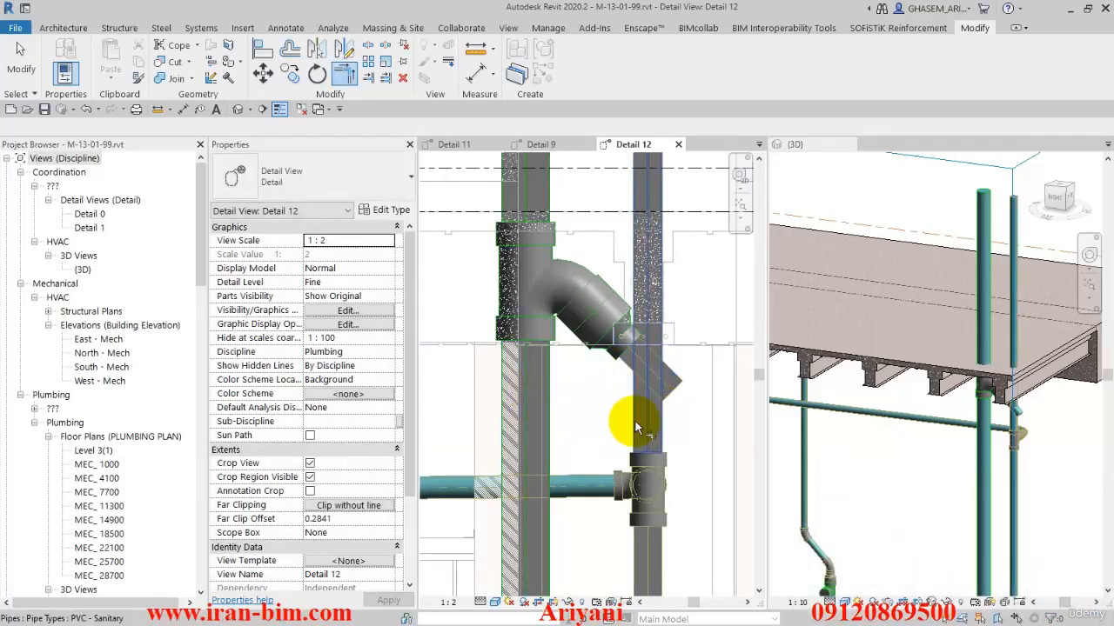
{"action": "left_click_drag", "start_coordinate": [634, 420], "coordinate": [698, 443]}
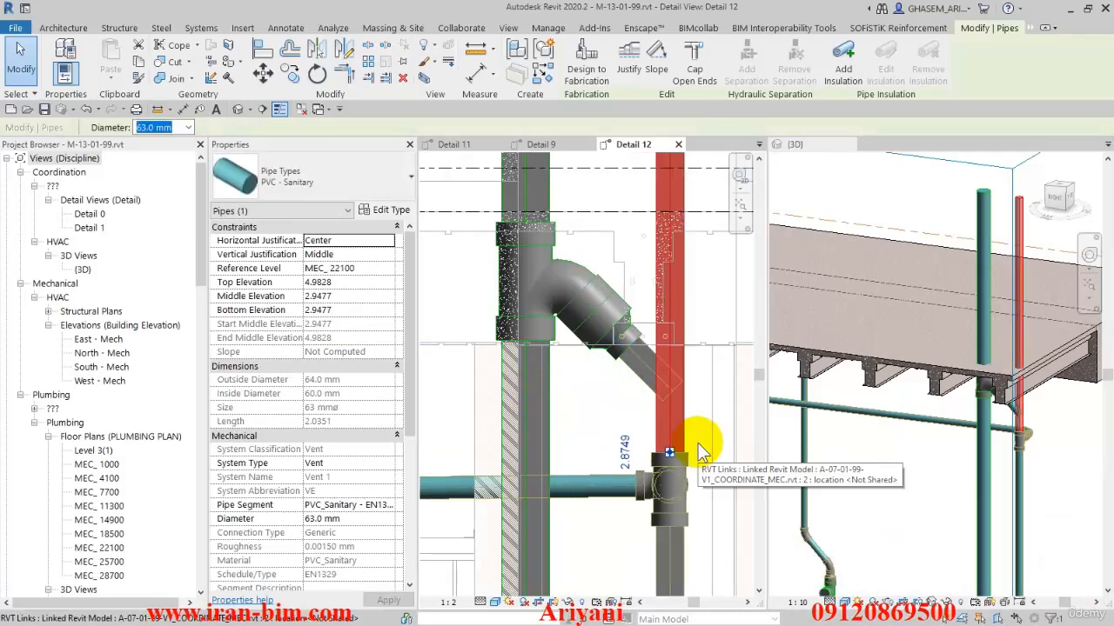
{"action": "key", "text": "t"}
{"action": "key", "text": "r"}
{"action": "left_click", "coordinate": [633, 374]}
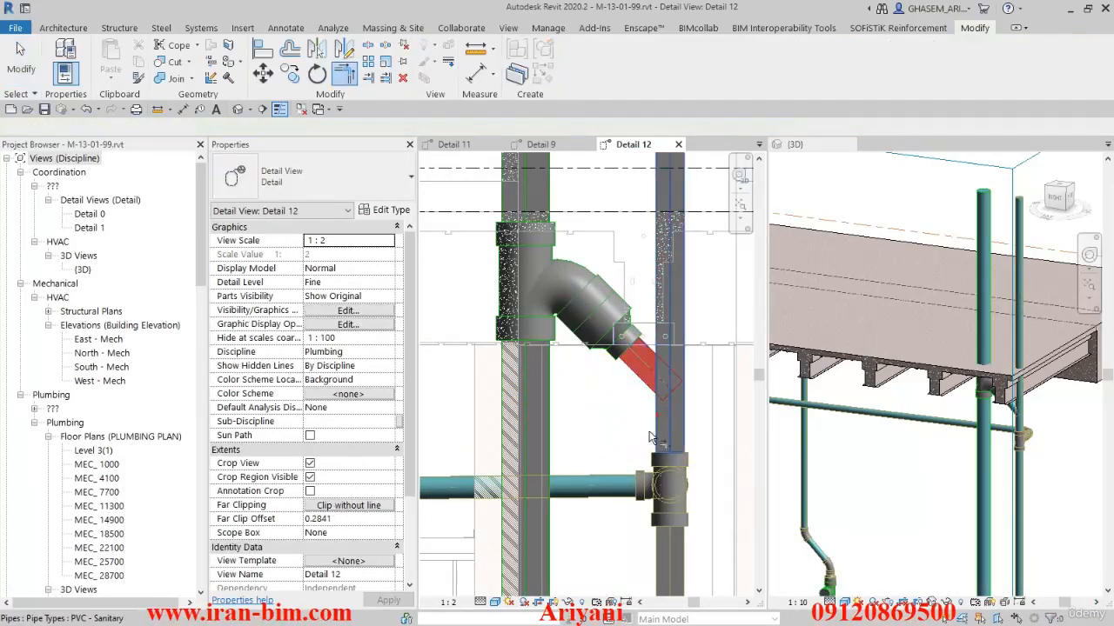
{"action": "left_click", "coordinate": [653, 435]}
{"action": "key", "text": "Escape"}
Step: Nudge the short vent pipe between tee and bend toward the soil riser to shorten the diagonal piece
{"action": "scroll", "coordinate": [650, 407], "scroll_direction": "up", "scroll_amount": 2}
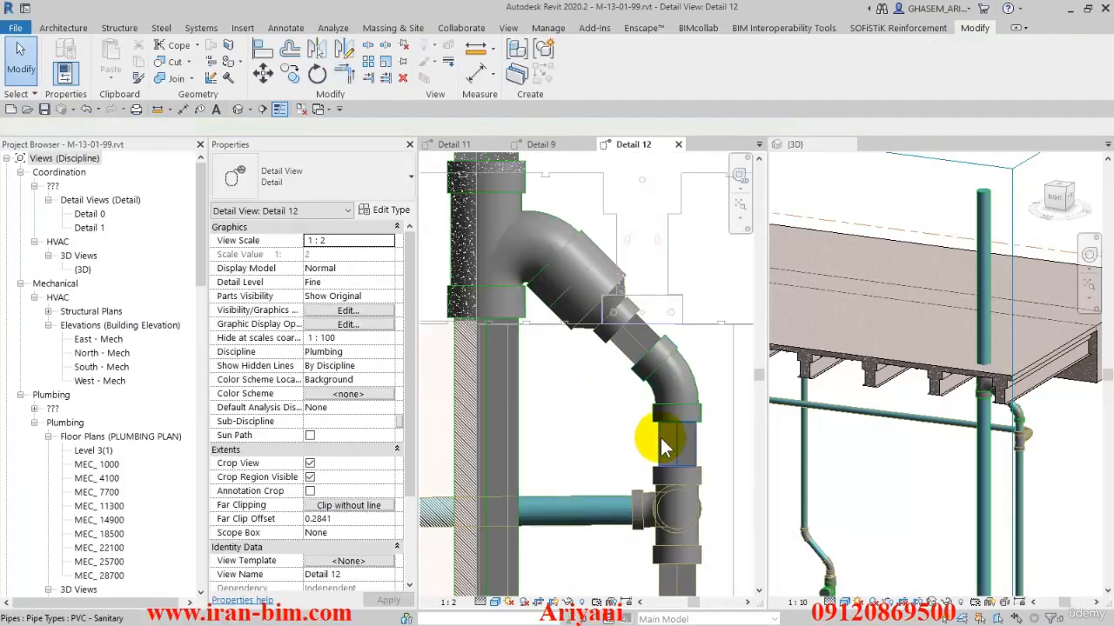
{"action": "left_click", "coordinate": [706, 468]}
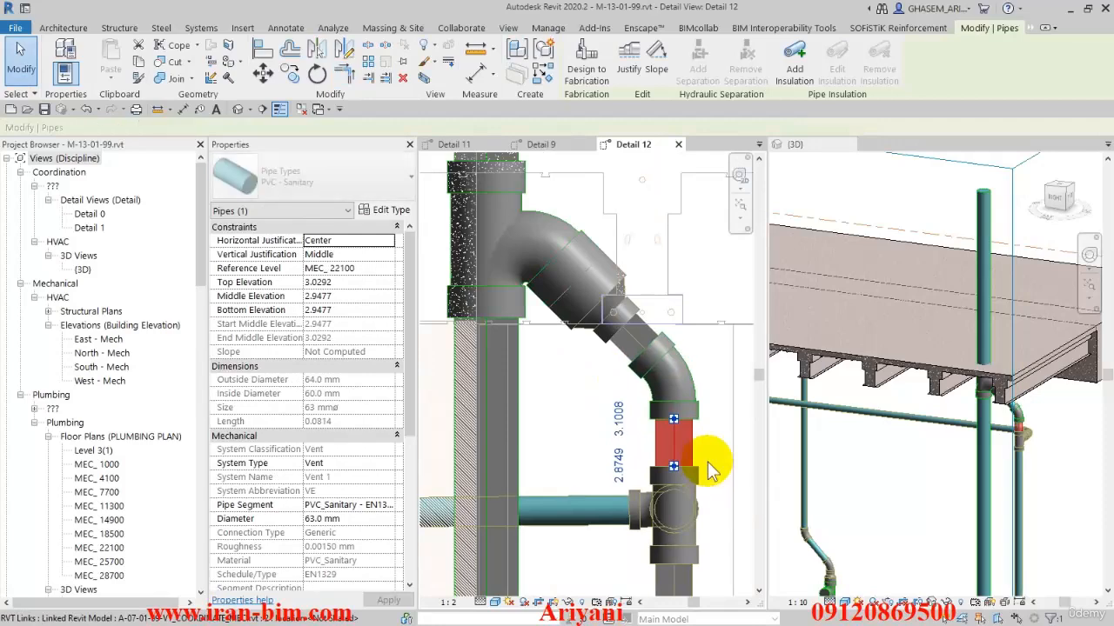
{"action": "key", "text": "Left"}
{"action": "key", "text": "Left"}
{"action": "key", "text": "Left"}
{"action": "key", "text": "Left"}
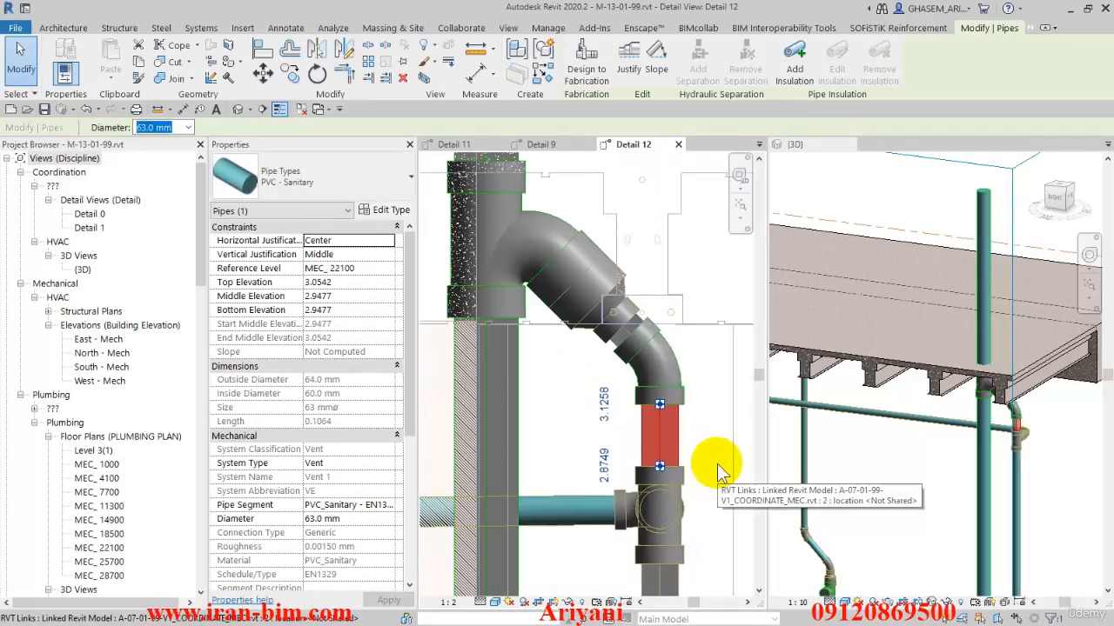
{"action": "key", "text": "Left"}
{"action": "key", "text": "Left"}
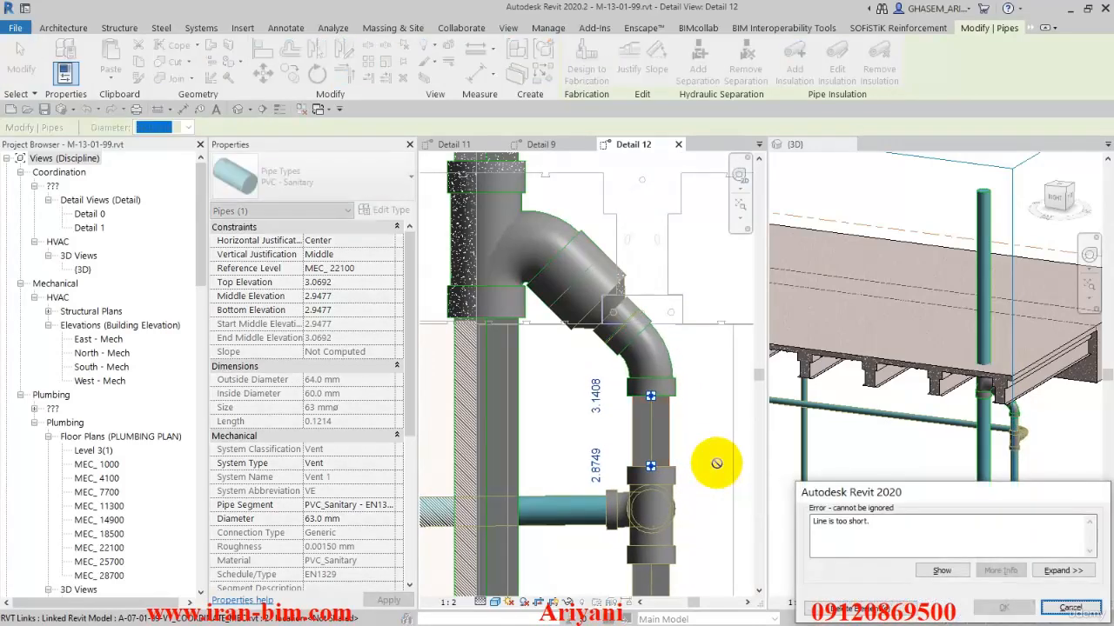
Step: Delete the too-short diagonal pipe piece and snap the 45° bend's upper end onto the adjoining reducer
{"action": "left_click", "coordinate": [872, 609]}
{"action": "scroll", "coordinate": [613, 344], "scroll_direction": "up", "scroll_amount": 3}
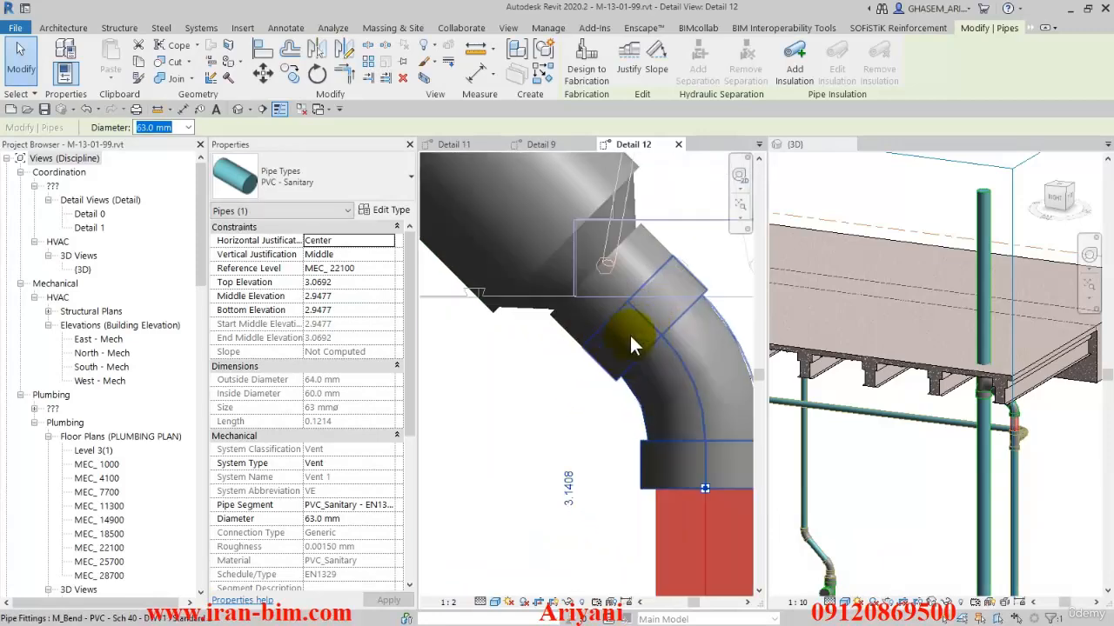
{"action": "left_click", "coordinate": [637, 323]}
{"action": "scroll", "coordinate": [620, 292], "scroll_direction": "up", "scroll_amount": 3}
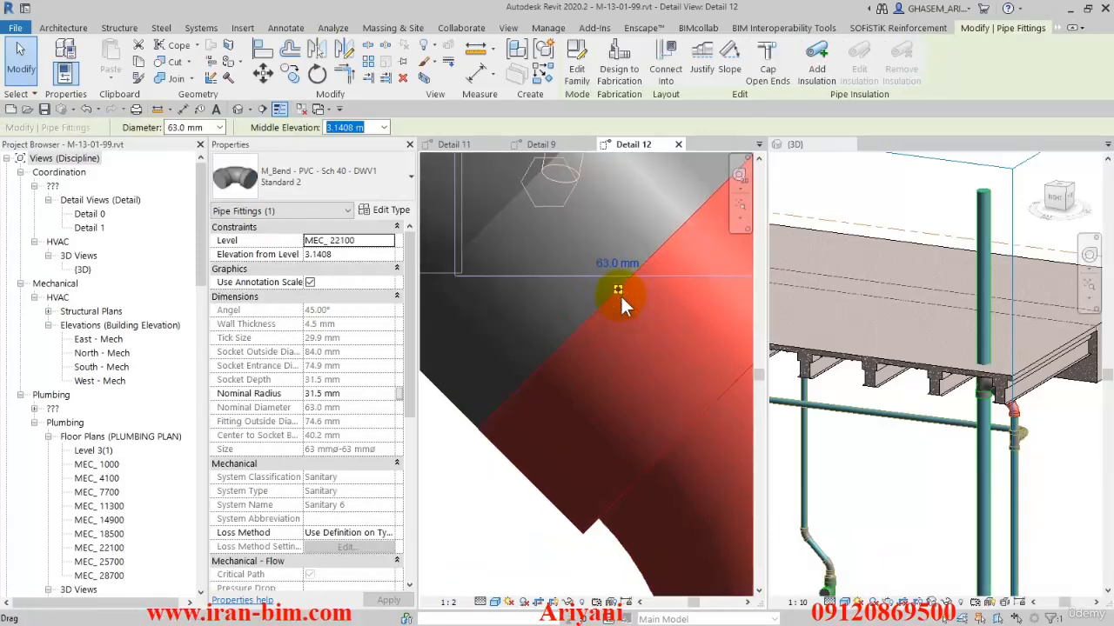
{"action": "left_click_drag", "start_coordinate": [617, 289], "coordinate": [624, 293]}
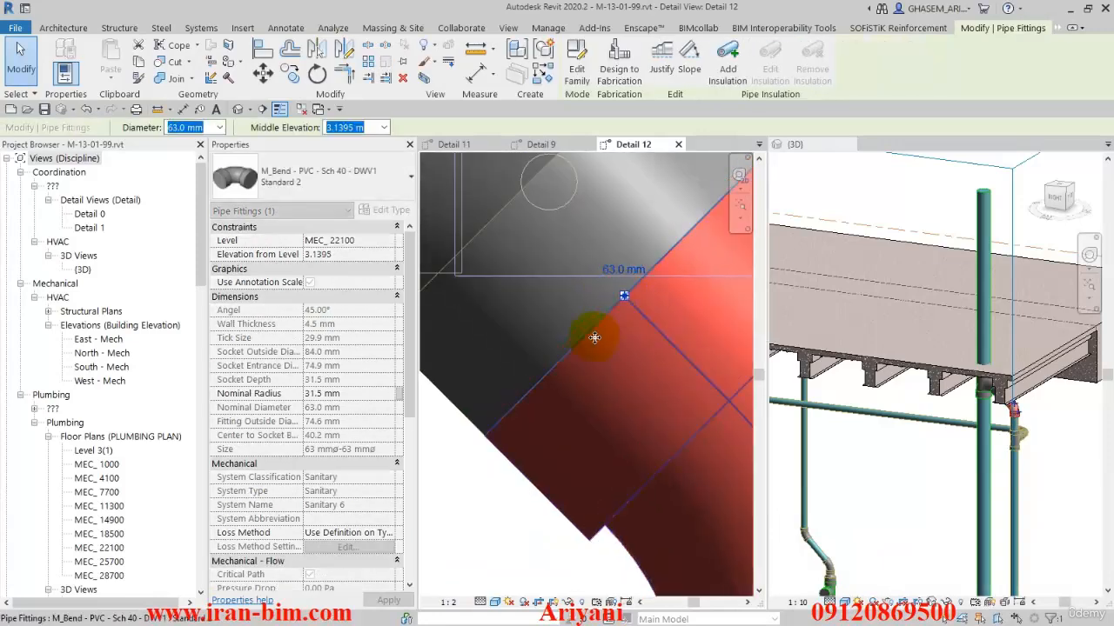
{"action": "scroll", "coordinate": [595, 341], "scroll_direction": "down", "scroll_amount": 2}
{"action": "scroll", "coordinate": [595, 340], "scroll_direction": "down", "scroll_amount": 10}
{"action": "key", "text": "Escape"}
Step: Inspect the new diagonal connection in 3D and compare the system properties of the short vent pipe and the bend
{"action": "scroll", "coordinate": [613, 381], "scroll_direction": "down", "scroll_amount": 5}
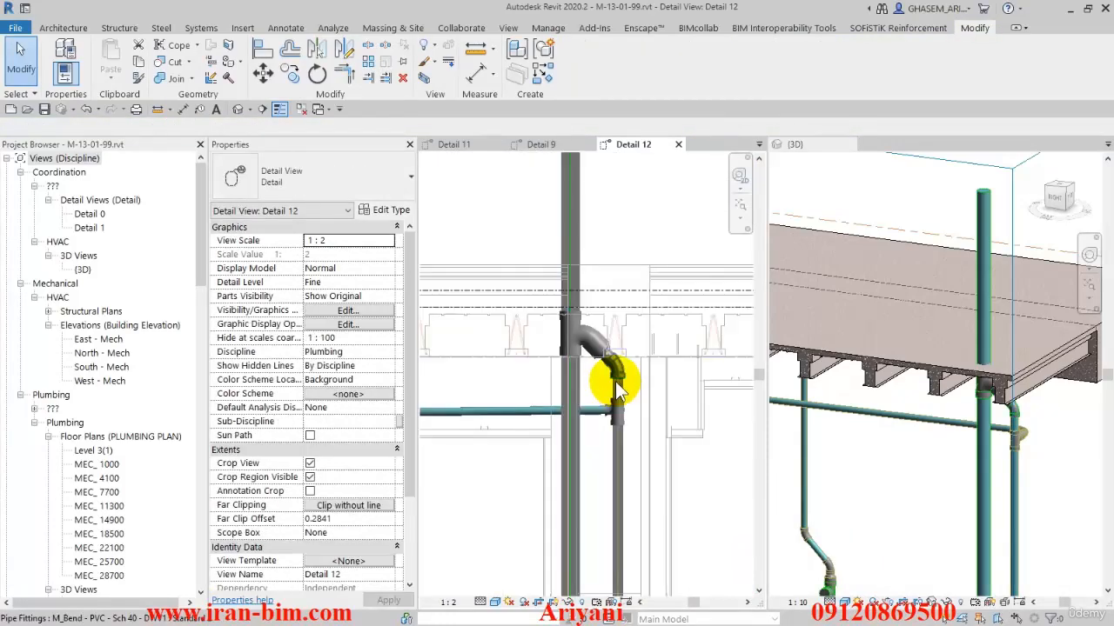
{"action": "scroll", "coordinate": [897, 462], "scroll_direction": "down", "scroll_amount": 1}
{"action": "scroll", "coordinate": [900, 462], "scroll_direction": "down", "scroll_amount": 3}
{"action": "left_click", "coordinate": [897, 471]}
{"action": "mouse_move", "coordinate": [895, 471]}
{"action": "middle_mouse_down", "text": "shift"}
{"action": "mouse_move", "coordinate": [899, 444]}
{"action": "mouse_move", "coordinate": [860, 401]}
{"action": "mouse_move", "coordinate": [940, 455]}
{"action": "mouse_move", "coordinate": [932, 423]}
{"action": "mouse_move", "coordinate": [907, 455]}
{"action": "mouse_move", "coordinate": [883, 461]}
{"action": "middle_mouse_up", "text": "shift"}
{"action": "scroll", "coordinate": [957, 451], "scroll_direction": "up", "scroll_amount": 6}
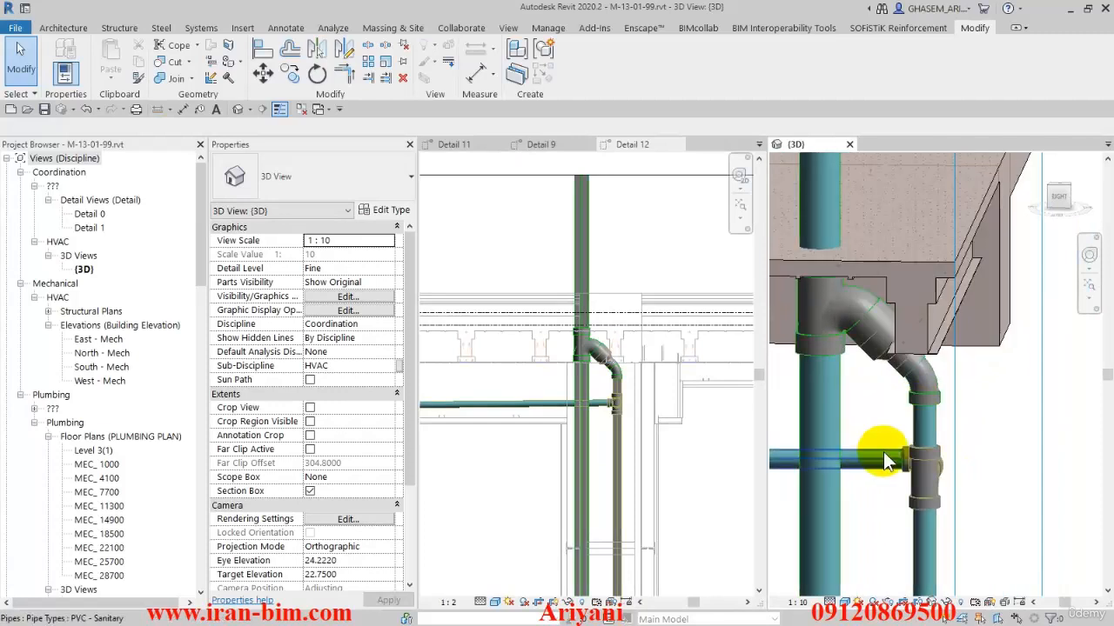
{"action": "left_click", "coordinate": [887, 443]}
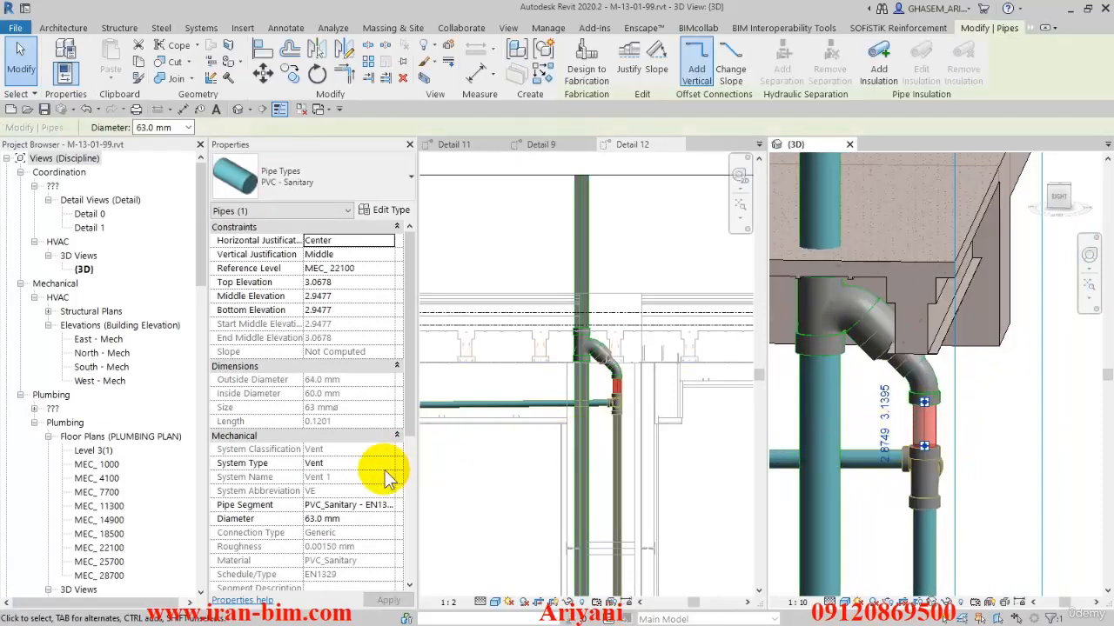
{"action": "left_click", "coordinate": [933, 387]}
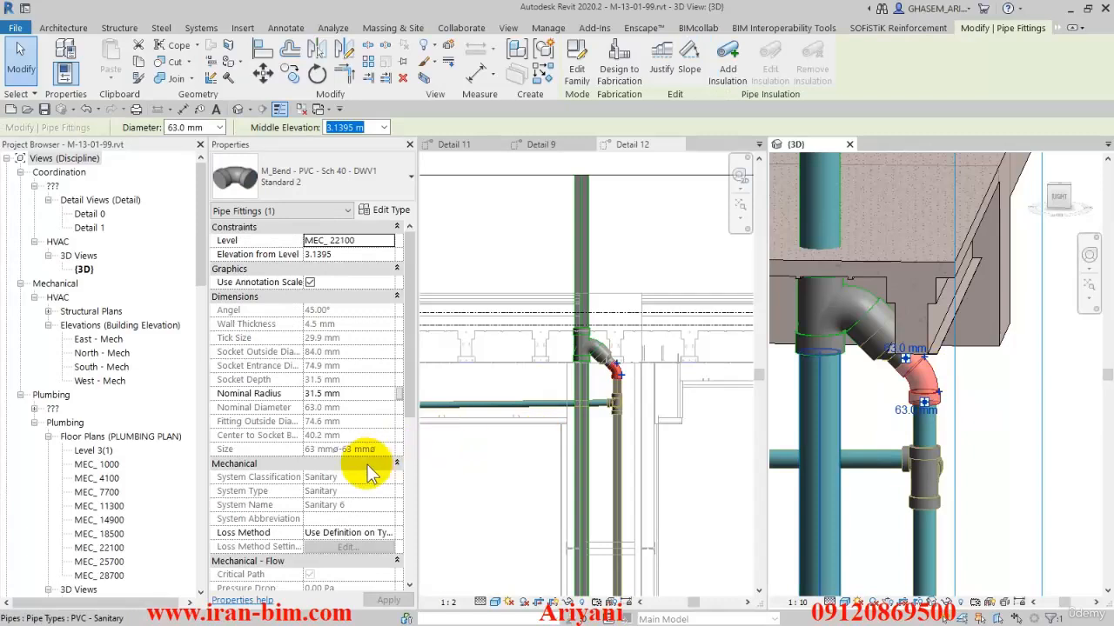
{"action": "scroll", "coordinate": [366, 415], "scroll_direction": "down", "scroll_amount": 3}
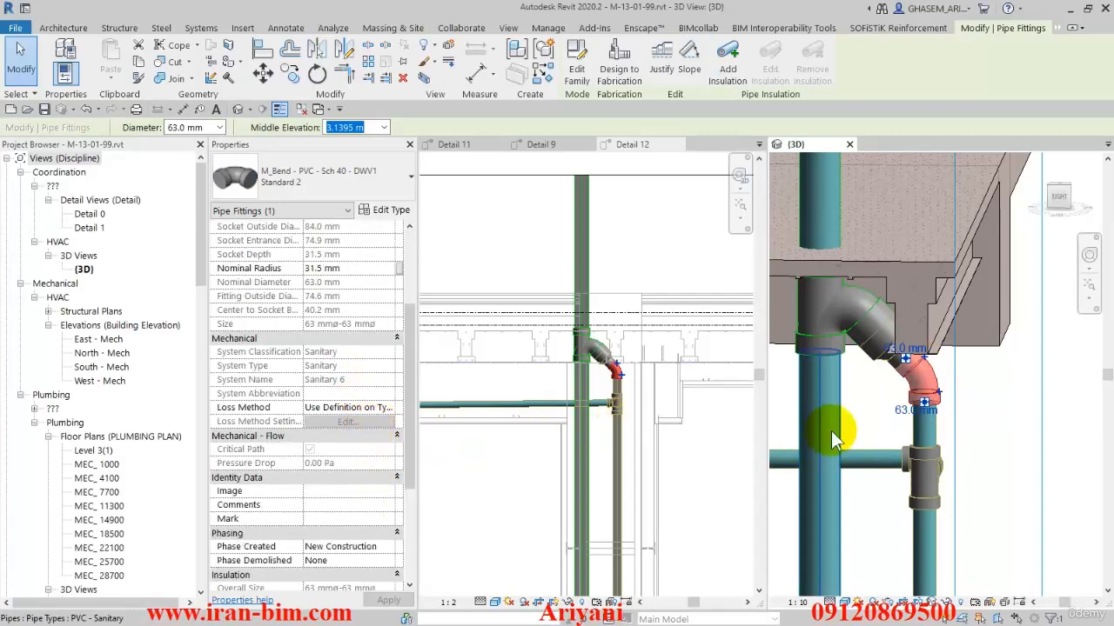
{"action": "left_click", "coordinate": [635, 389]}
{"action": "scroll", "coordinate": [635, 396], "scroll_direction": "up", "scroll_amount": 5}
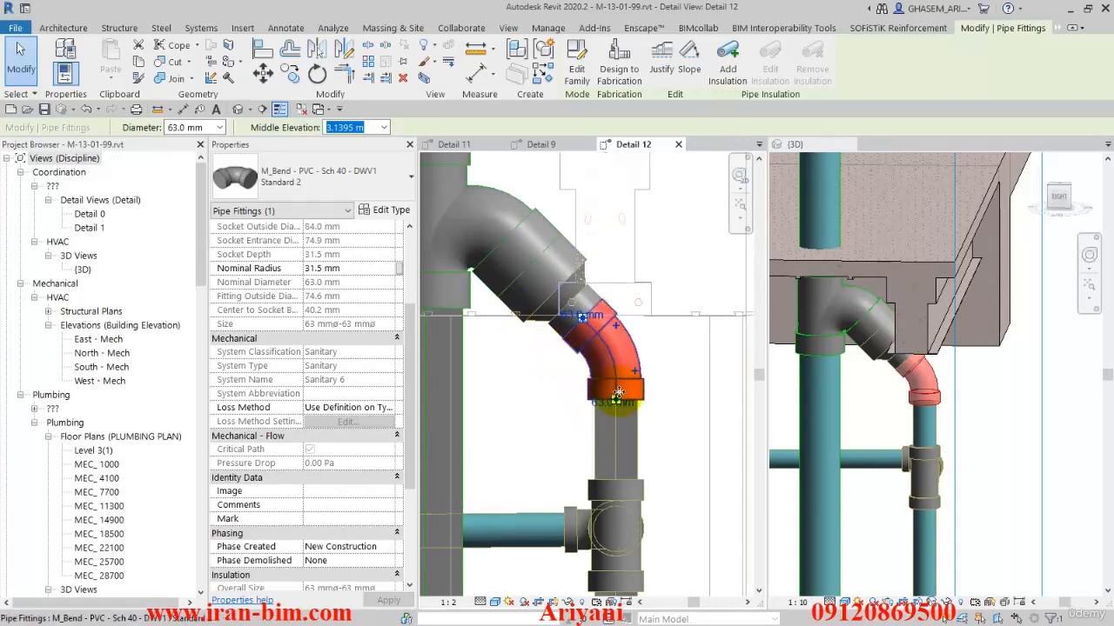
{"action": "scroll", "coordinate": [592, 345], "scroll_direction": "up", "scroll_amount": 1}
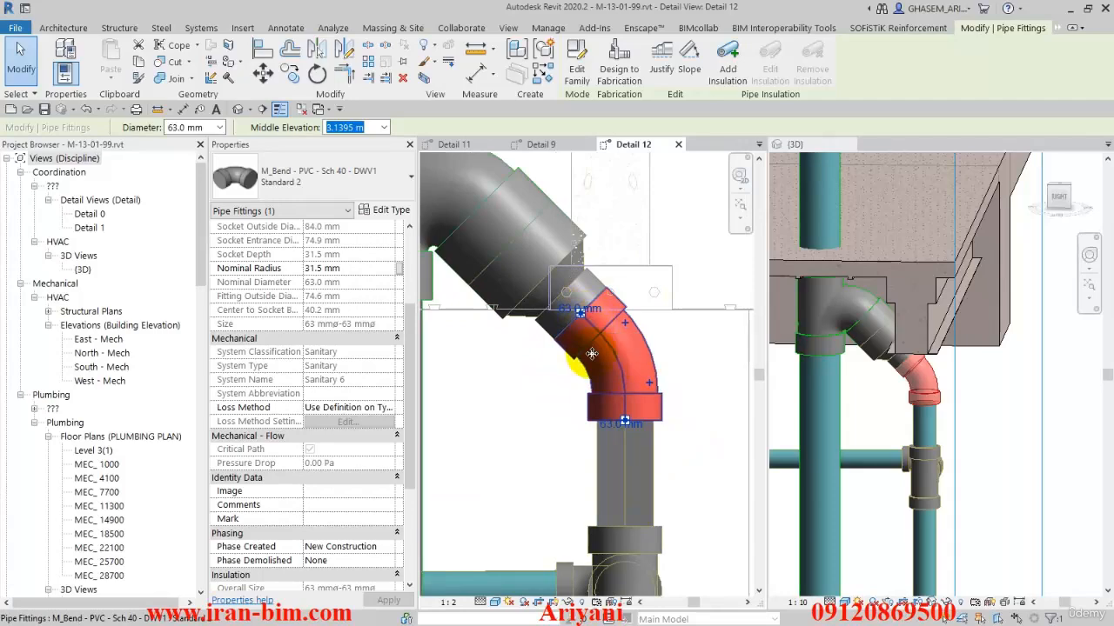
Step: Undo the removal of the short diagonal pipe piece and the bend's direct connection to the reducer
{"action": "key", "text": "ctrl+z"}
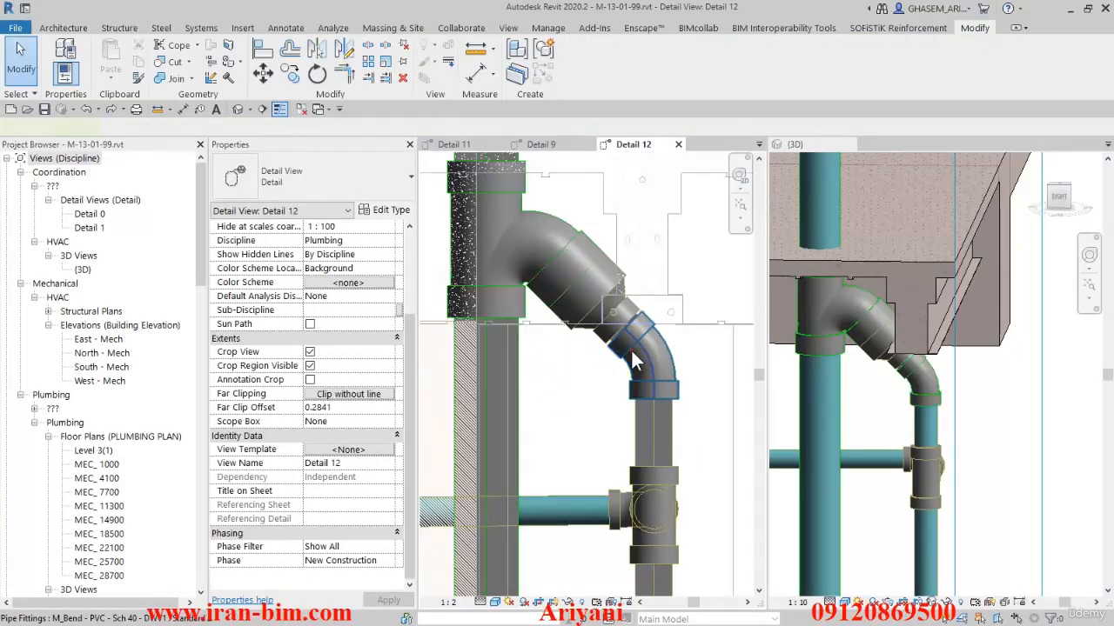
{"action": "left_click", "coordinate": [631, 349]}
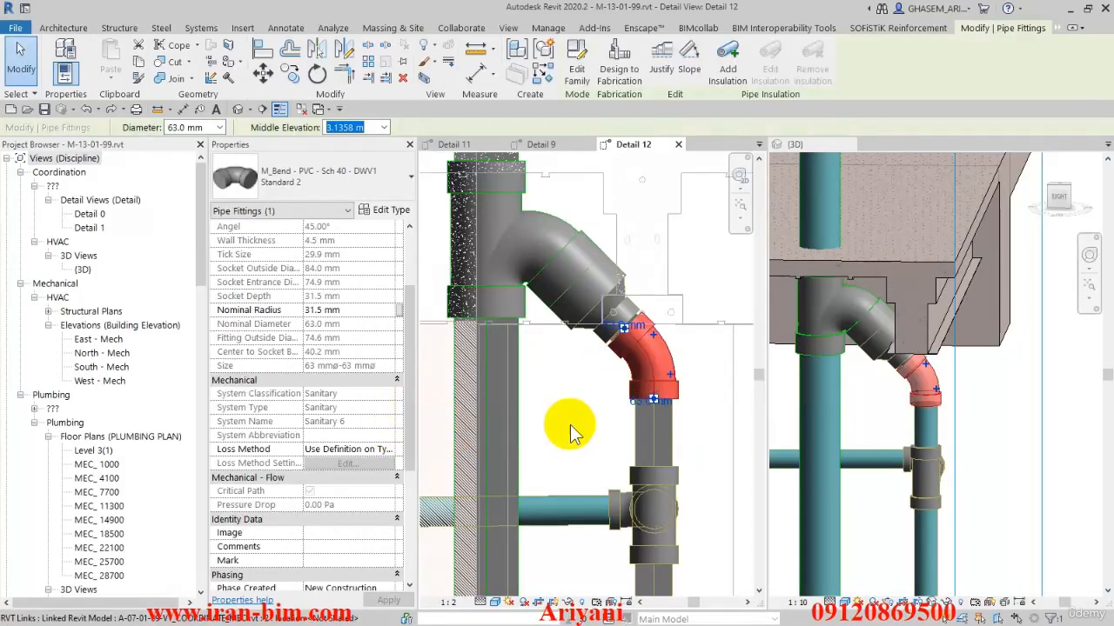
{"action": "scroll", "coordinate": [609, 426], "scroll_direction": "up", "scroll_amount": 2}
Step: Disconnect the vertical vent pipe from the bend by pulling its top end down slightly toward the tee
{"action": "left_click", "coordinate": [649, 433]}
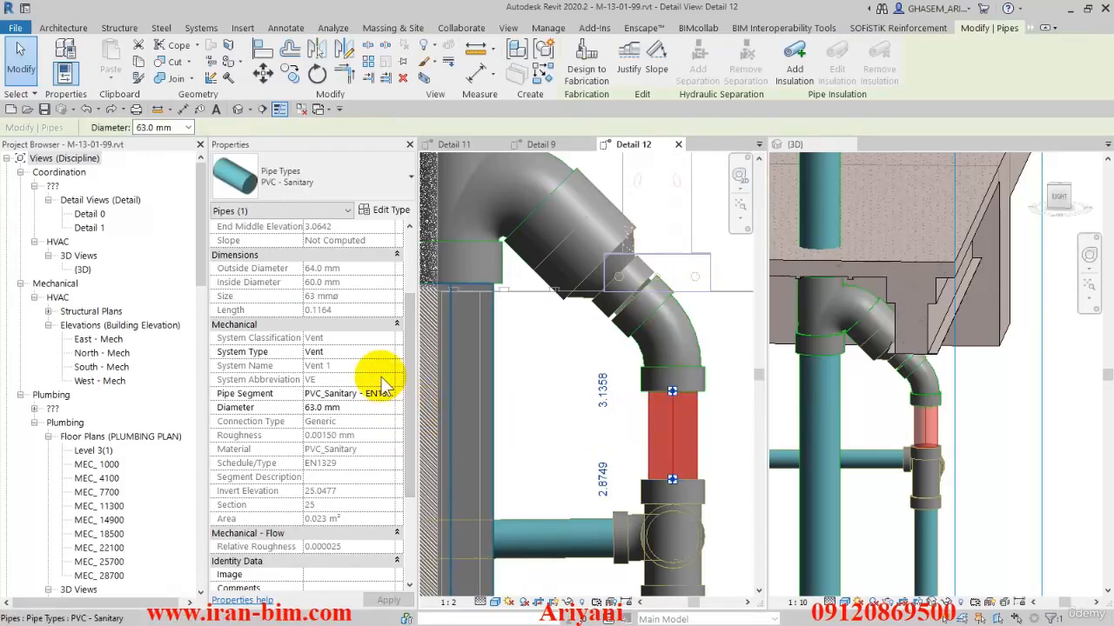
{"action": "left_click_drag", "start_coordinate": [672, 391], "coordinate": [671, 403]}
{"action": "left_click", "coordinate": [669, 360]}
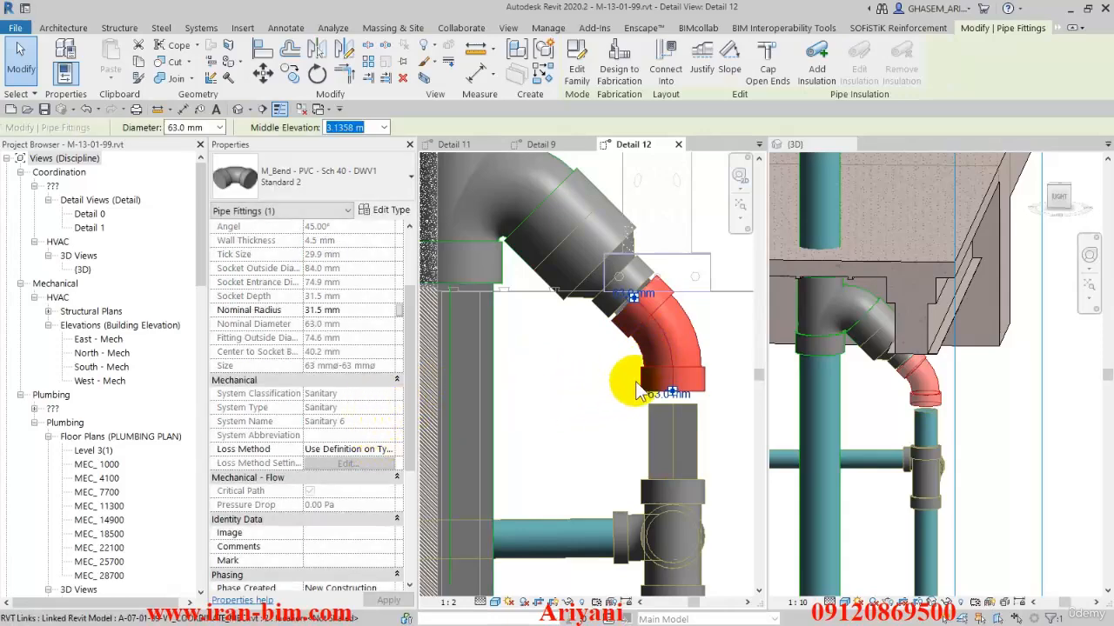
Step: Delete the short diagonal pipe piece between the reducer and the 45° bend
{"action": "key", "text": "Tab"}
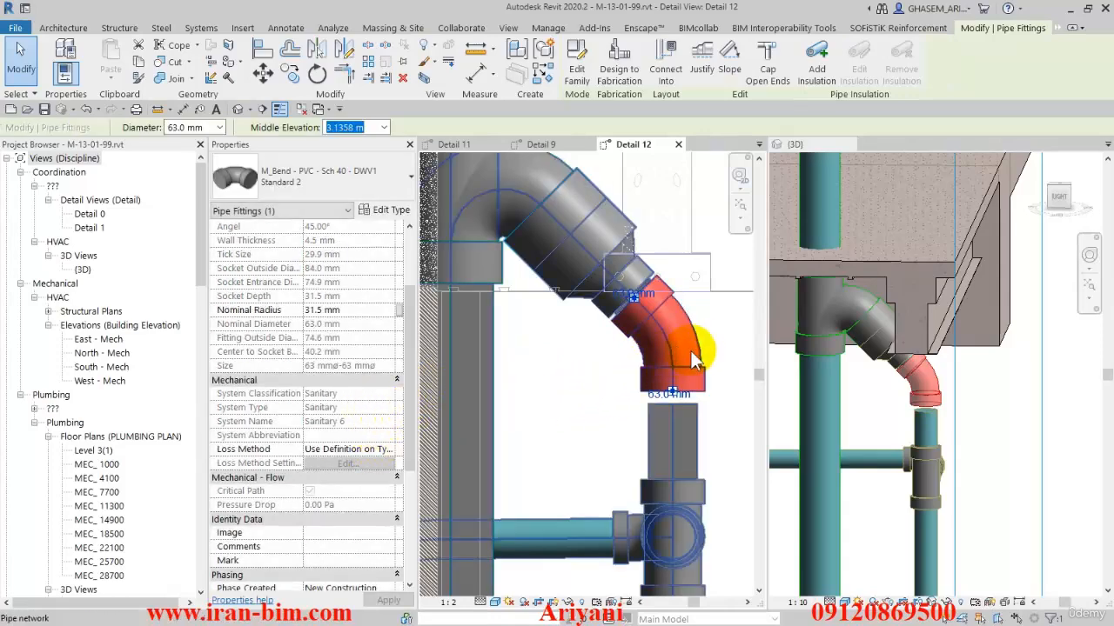
{"action": "left_click", "coordinate": [727, 353]}
{"action": "left_click", "coordinate": [619, 329]}
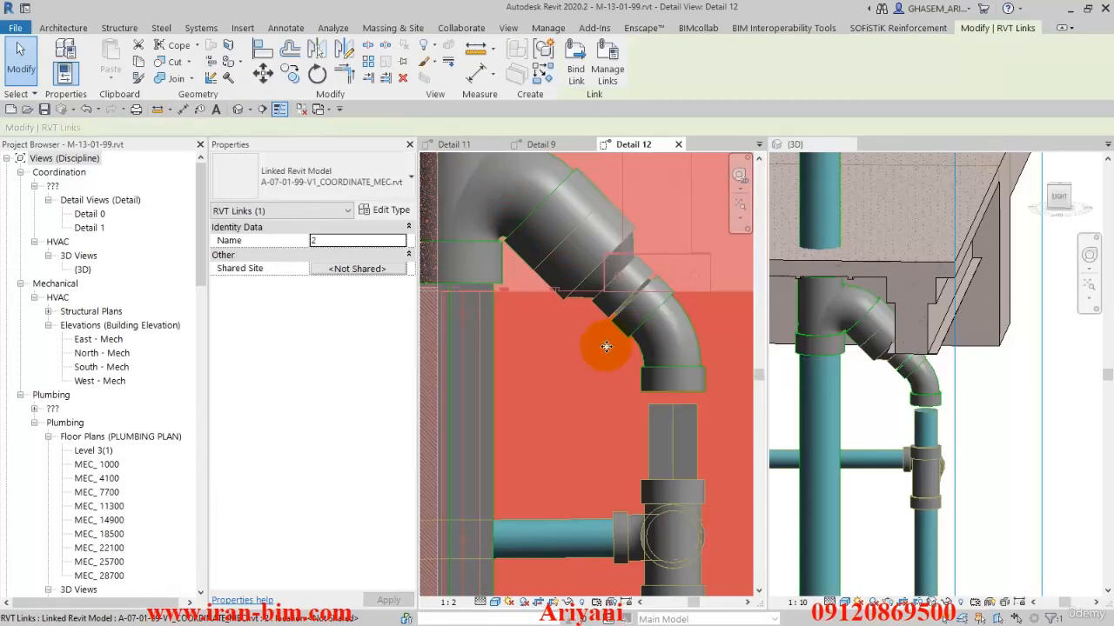
{"action": "key", "text": "Escape"}
{"action": "left_click", "coordinate": [604, 342]}
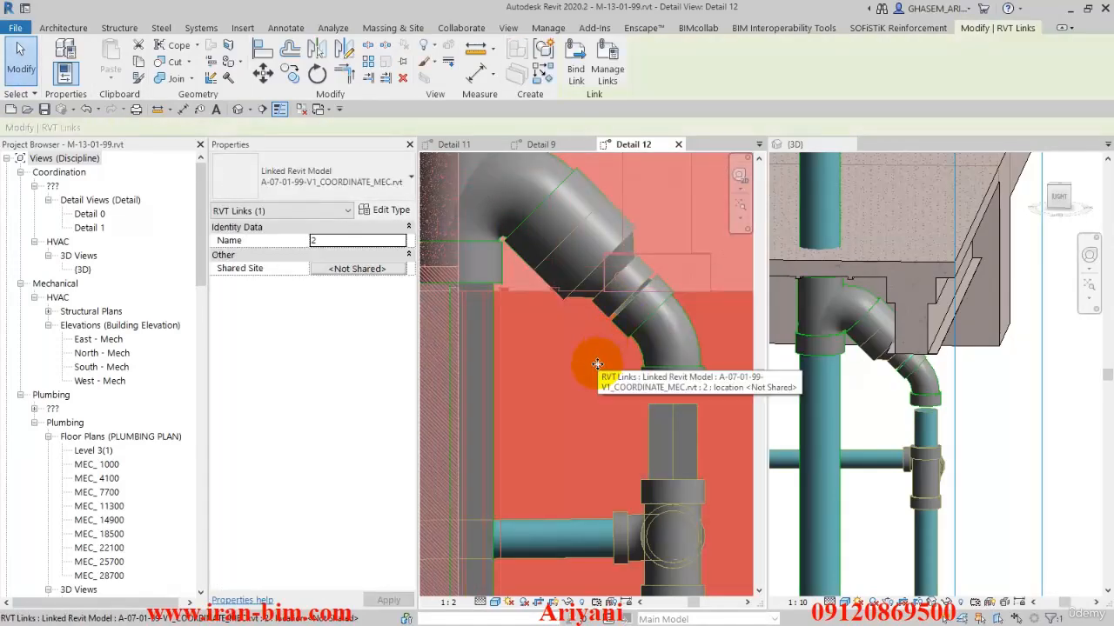
{"action": "key", "text": "Escape"}
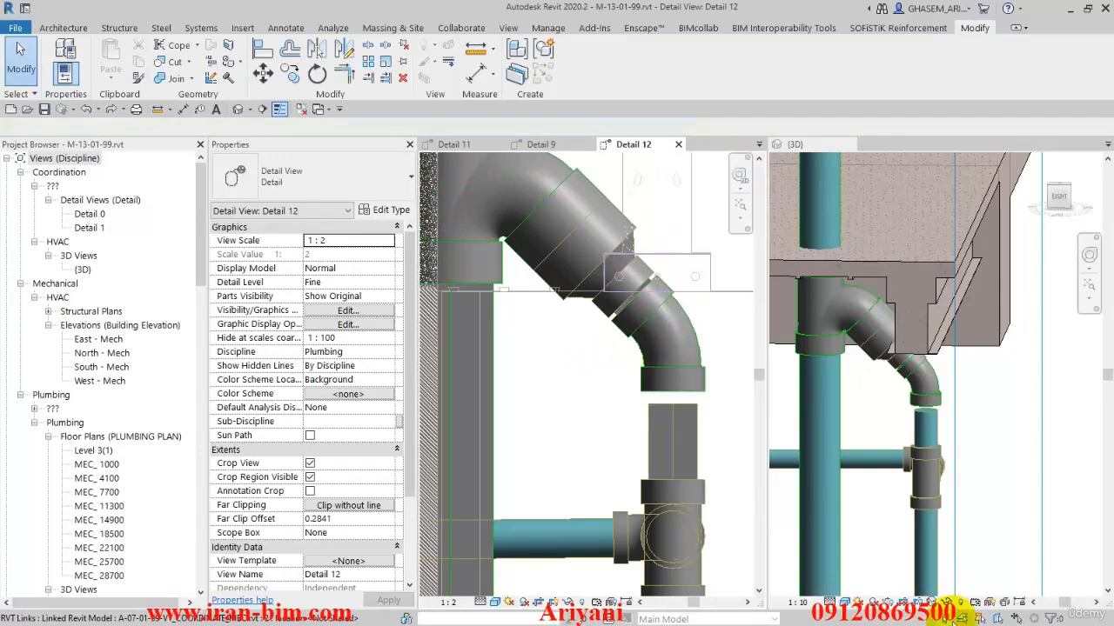
{"action": "left_click_drag", "start_coordinate": [574, 386], "coordinate": [664, 296]}
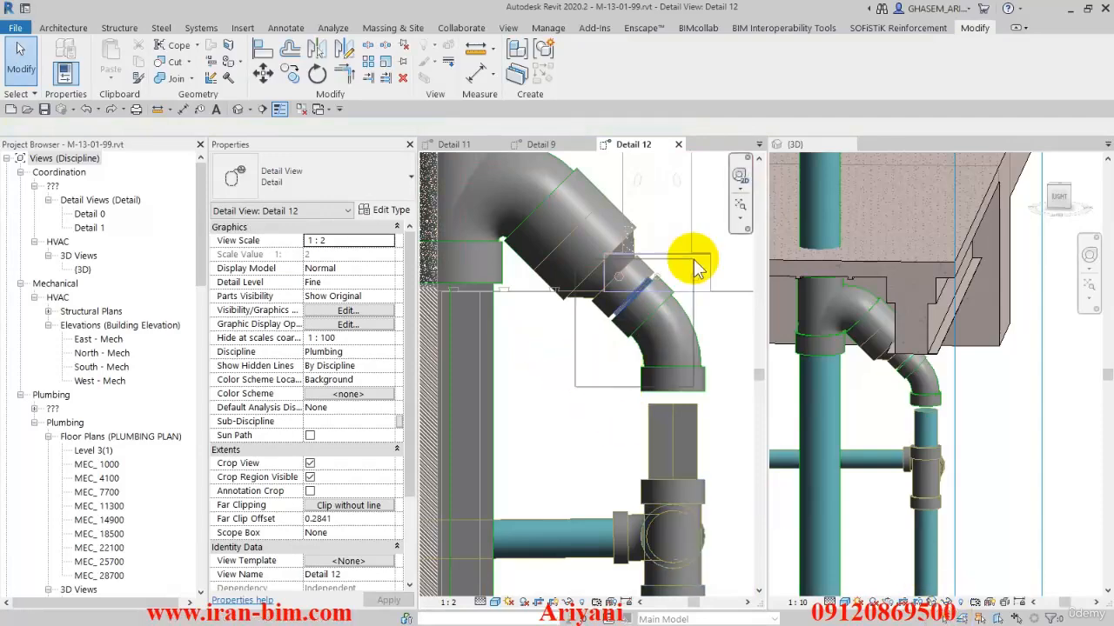
{"action": "key", "text": "Delete"}
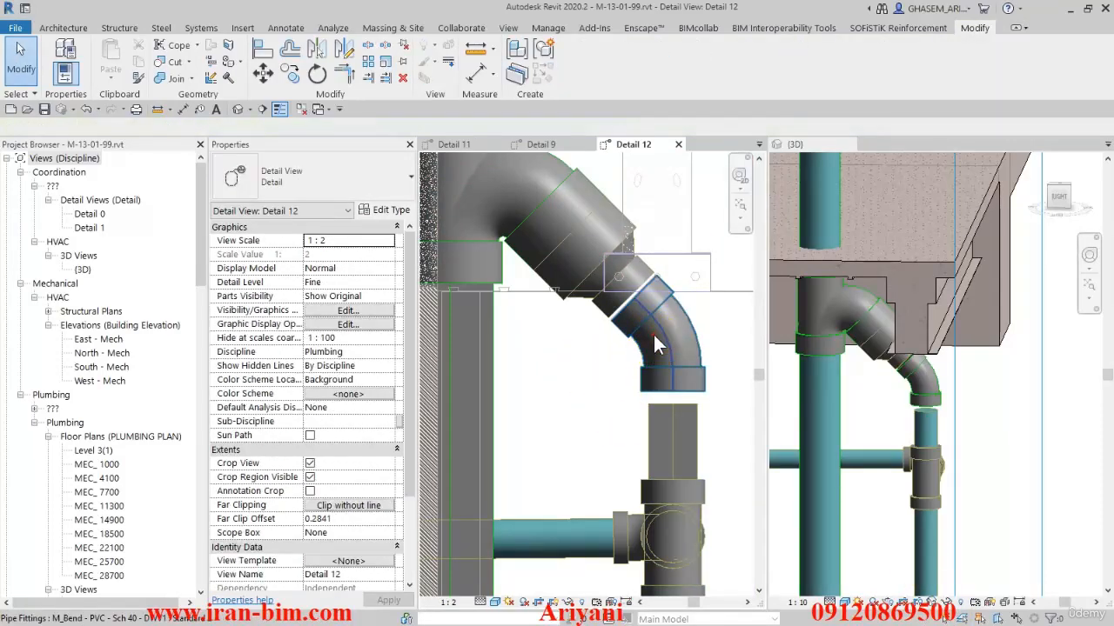
Step: Try to remove the disconnected 45° bend from the Sanitary 6 piping system by editing that system
{"action": "left_click", "coordinate": [654, 336]}
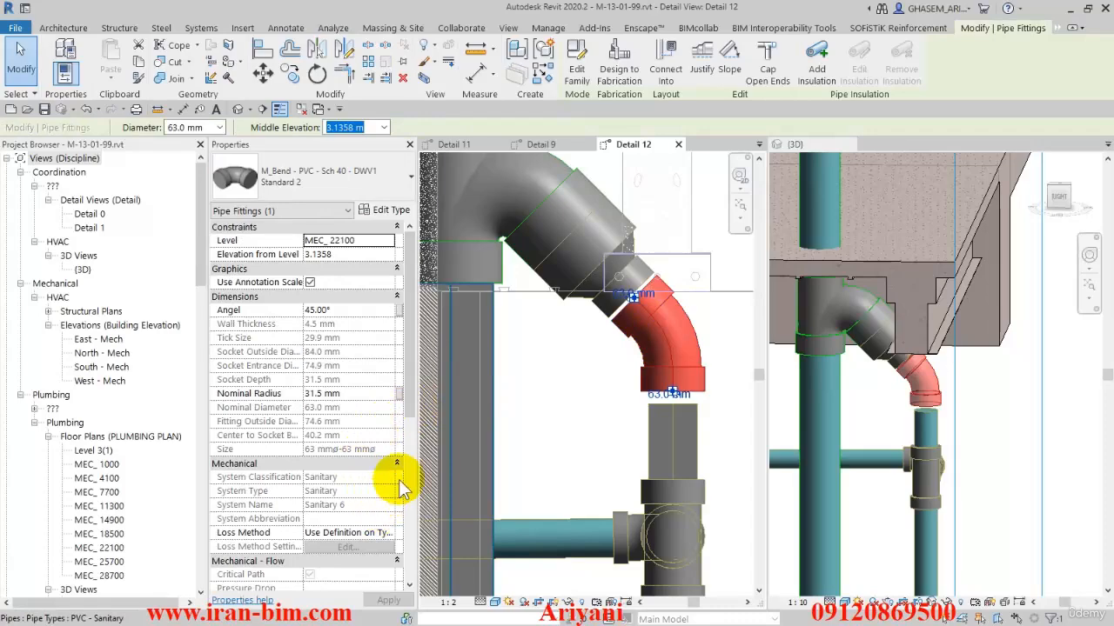
{"action": "left_click", "coordinate": [596, 398]}
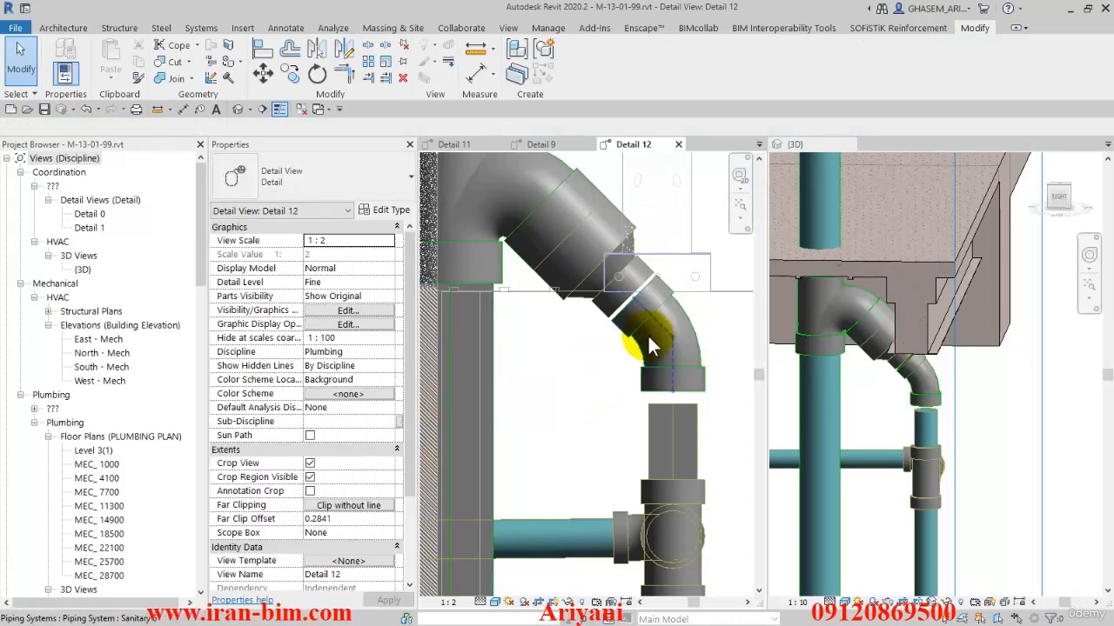
{"action": "left_click", "coordinate": [647, 334]}
{"action": "left_click", "coordinate": [628, 69]}
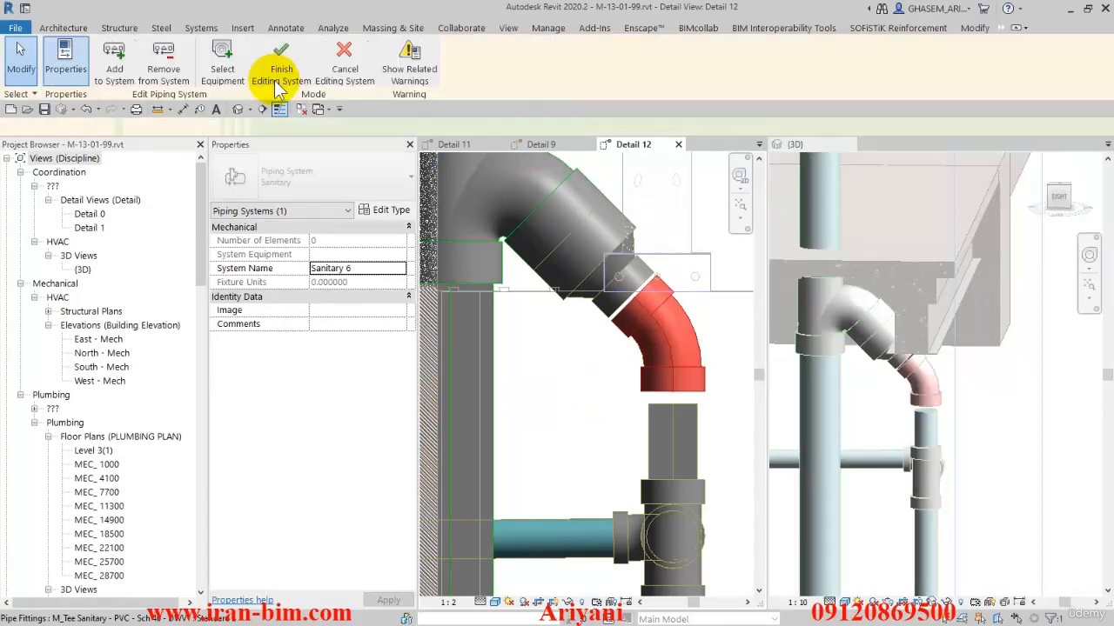
{"action": "left_click", "coordinate": [165, 68]}
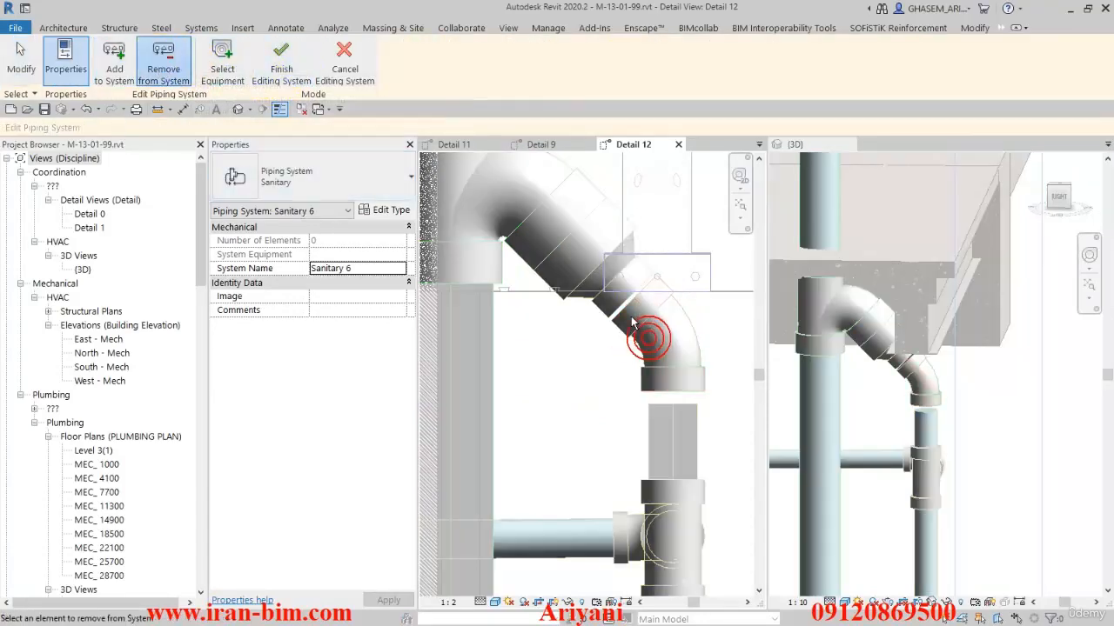
{"action": "left_click", "coordinate": [636, 327]}
{"action": "left_click", "coordinate": [281, 54]}
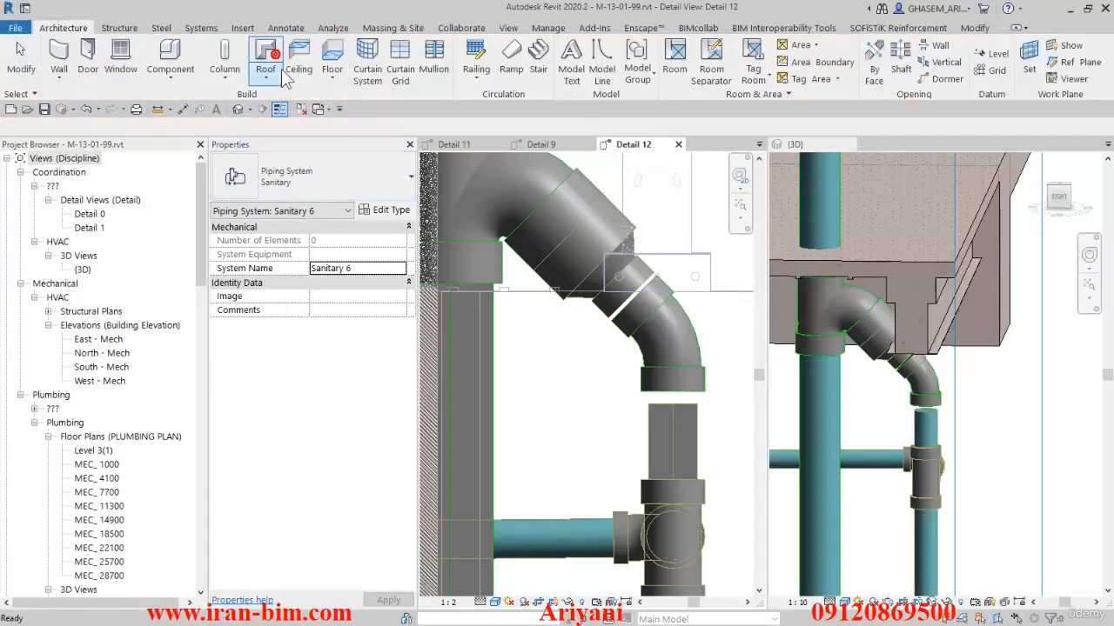
Step: Try to connect the bend's lower end directly to the open top of the vertical vent pipe
{"action": "left_click", "coordinate": [630, 336]}
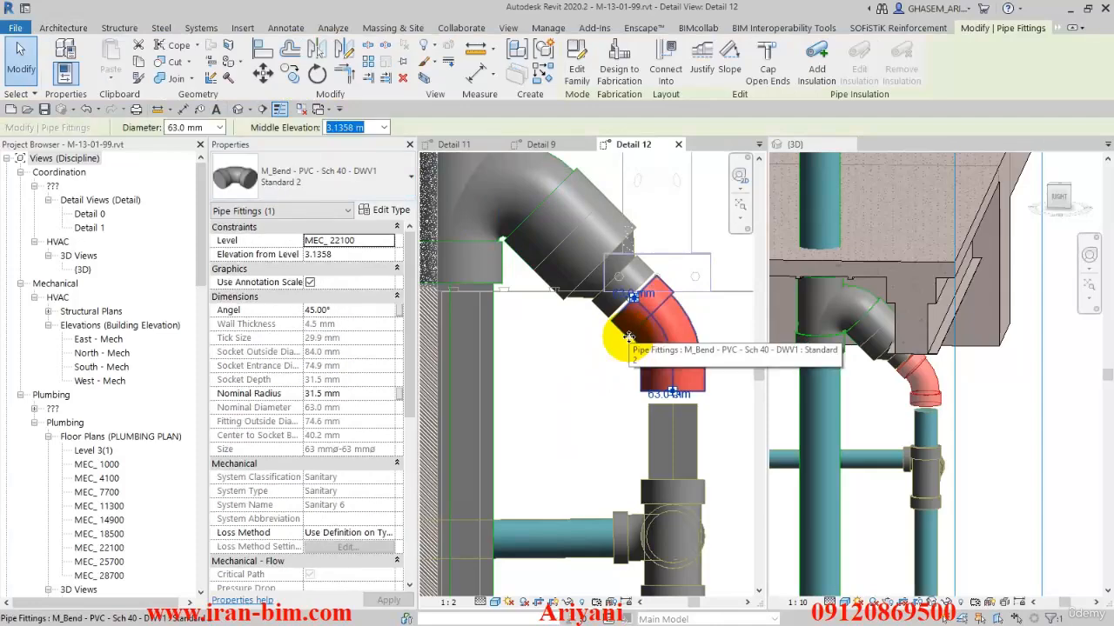
{"action": "scroll", "coordinate": [674, 399], "scroll_direction": "up", "scroll_amount": 2}
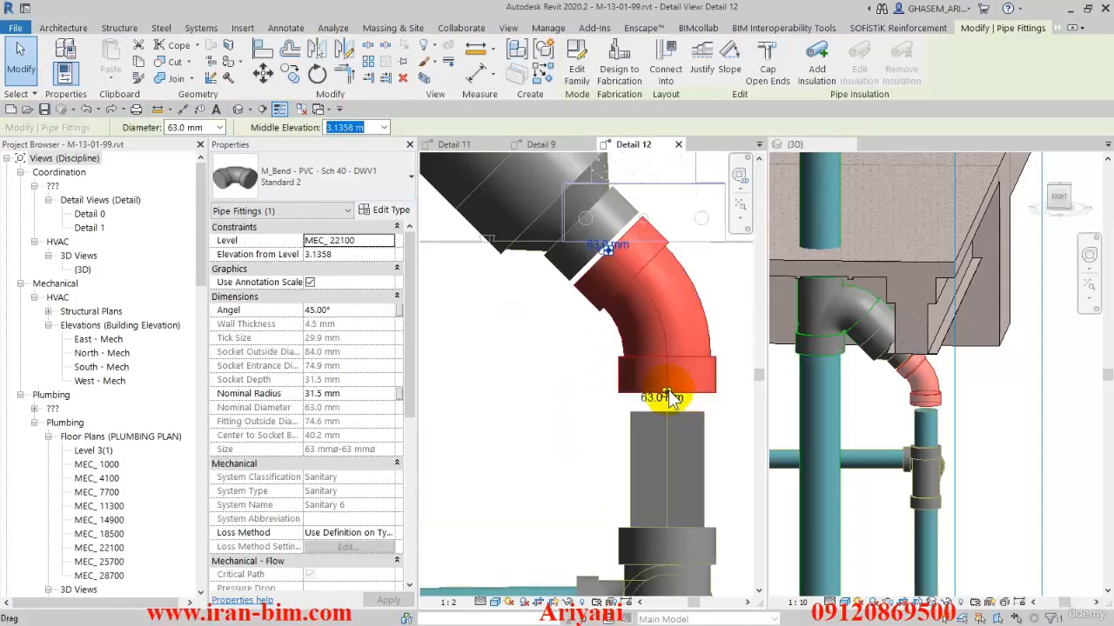
{"action": "left_click", "coordinate": [669, 405]}
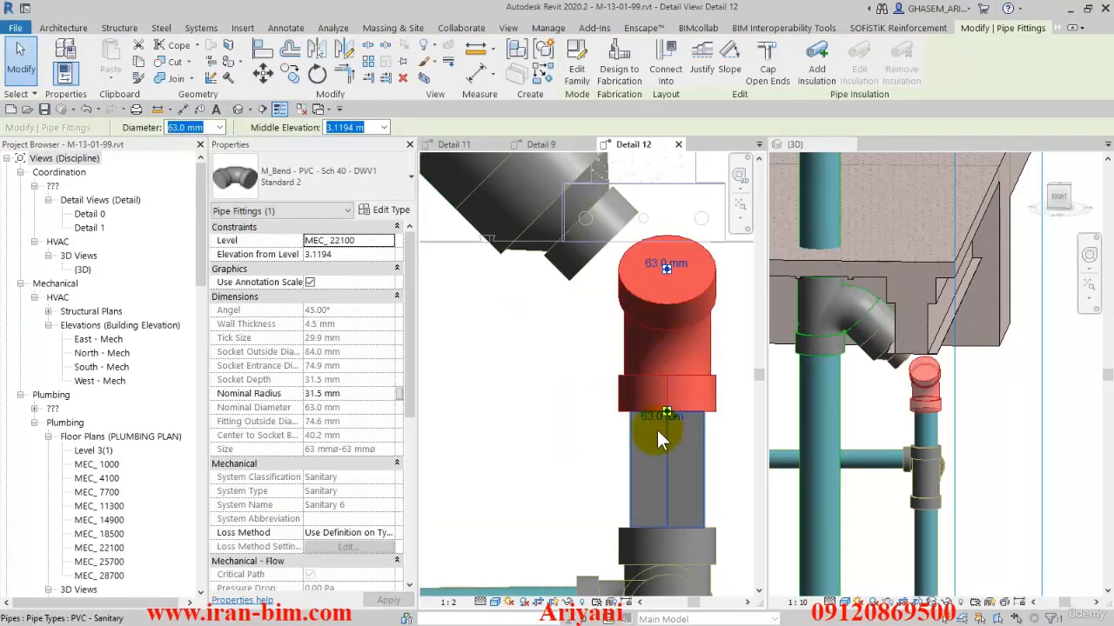
{"action": "key", "text": "Escape"}
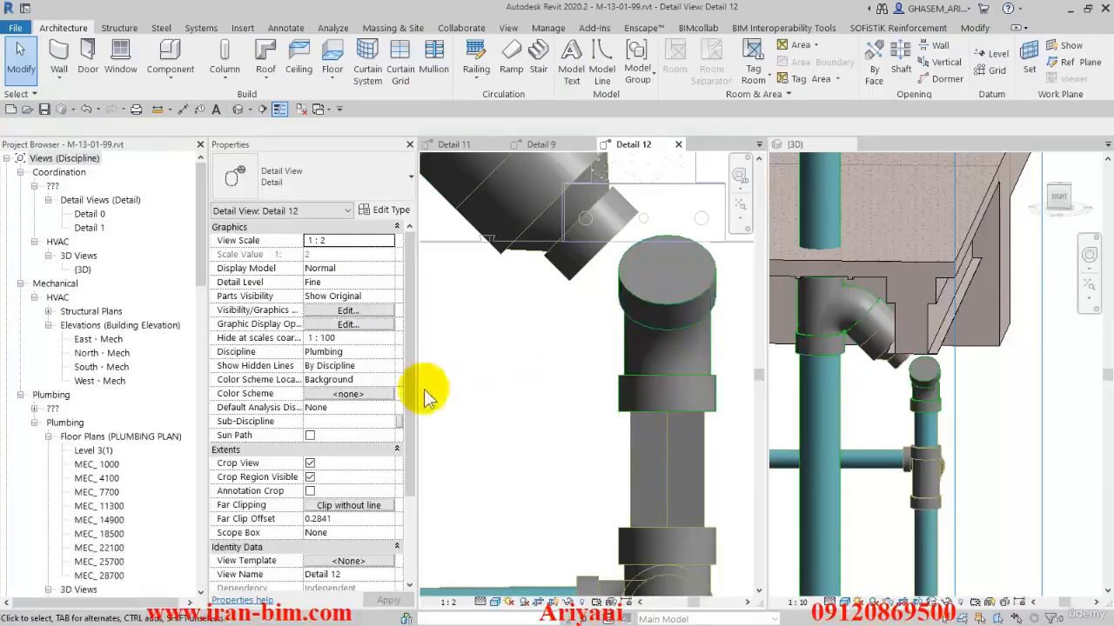
Step: Delete the misrotated bend and draw a short 63 mm Vent pipe diagonally at 45° from the reducer's open end
{"action": "left_click", "coordinate": [628, 369]}
{"action": "key", "text": "Delete"}
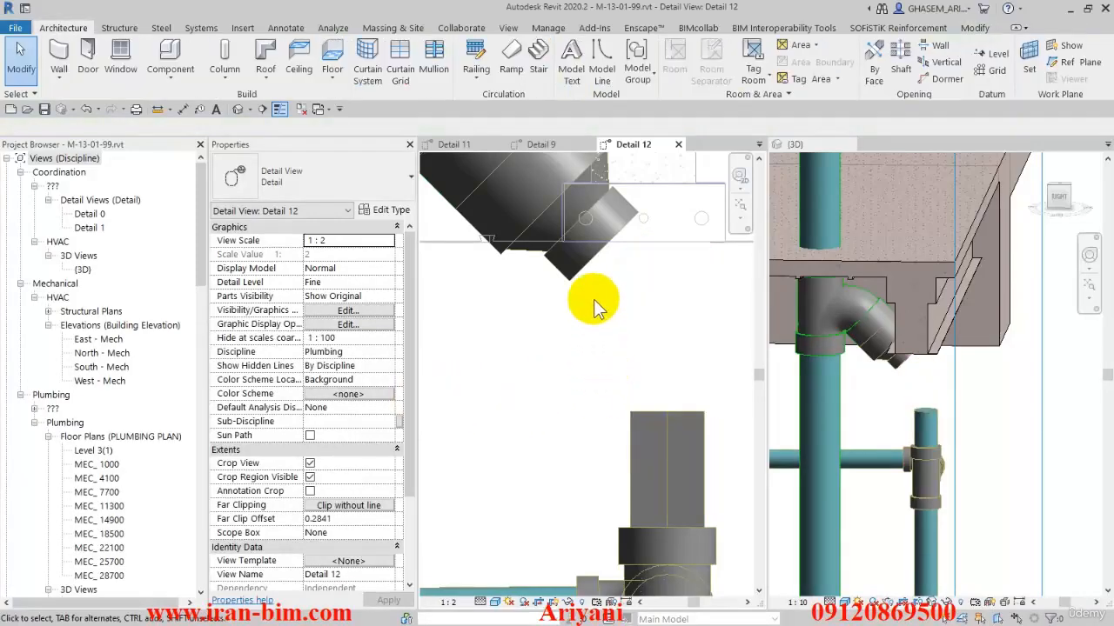
{"action": "left_click", "coordinate": [584, 257]}
{"action": "right_click", "coordinate": [604, 248]}
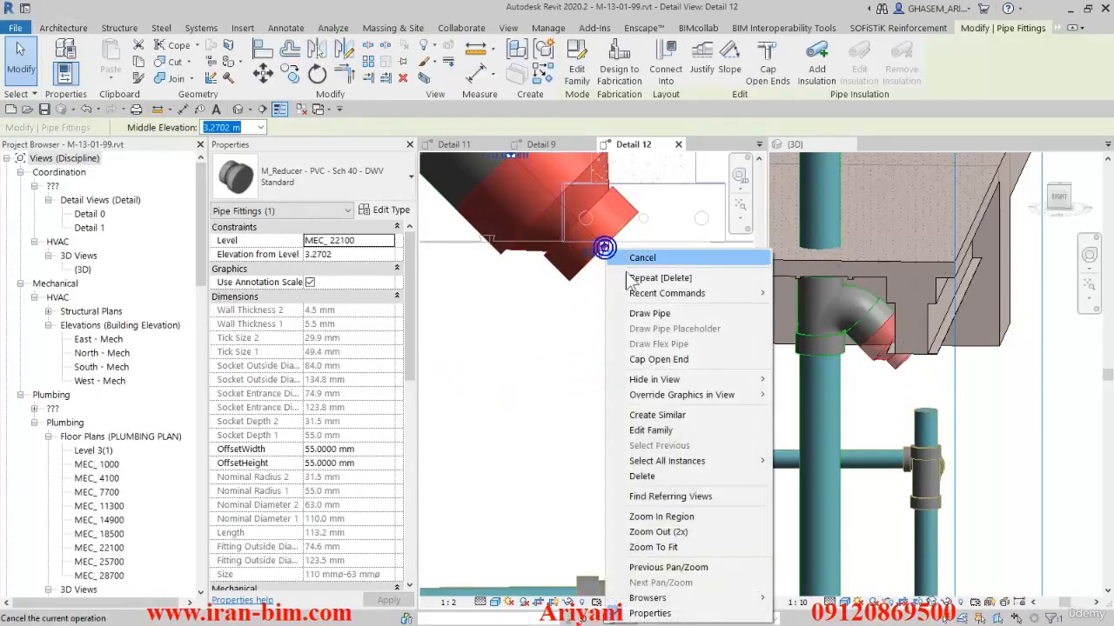
{"action": "left_click", "coordinate": [652, 316]}
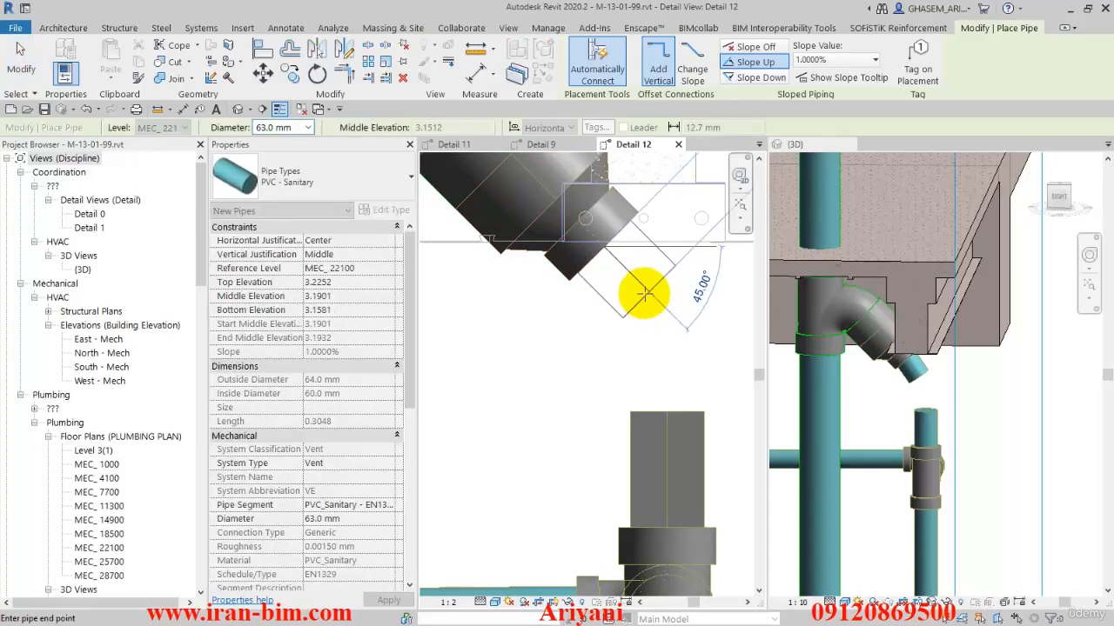
{"action": "left_click", "coordinate": [644, 295]}
Step: Join the new diagonal pipe to the vertical vent pipe with Trim/Extend to Corner
{"action": "key", "text": "t"}
{"action": "key", "text": "r"}
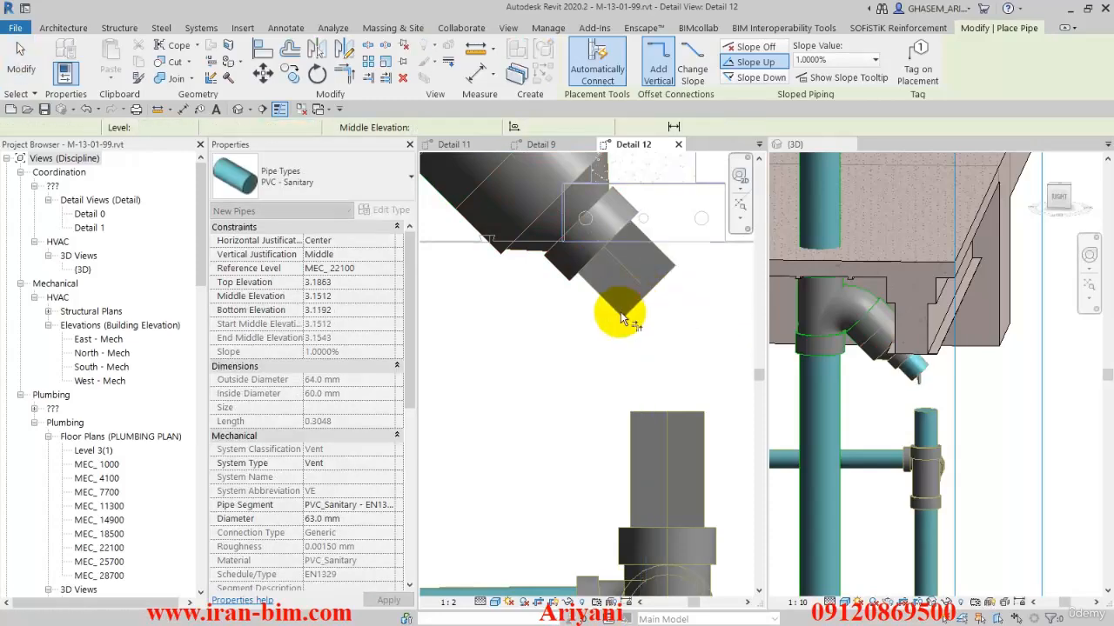
{"action": "left_click", "coordinate": [599, 296]}
{"action": "left_click", "coordinate": [613, 444]}
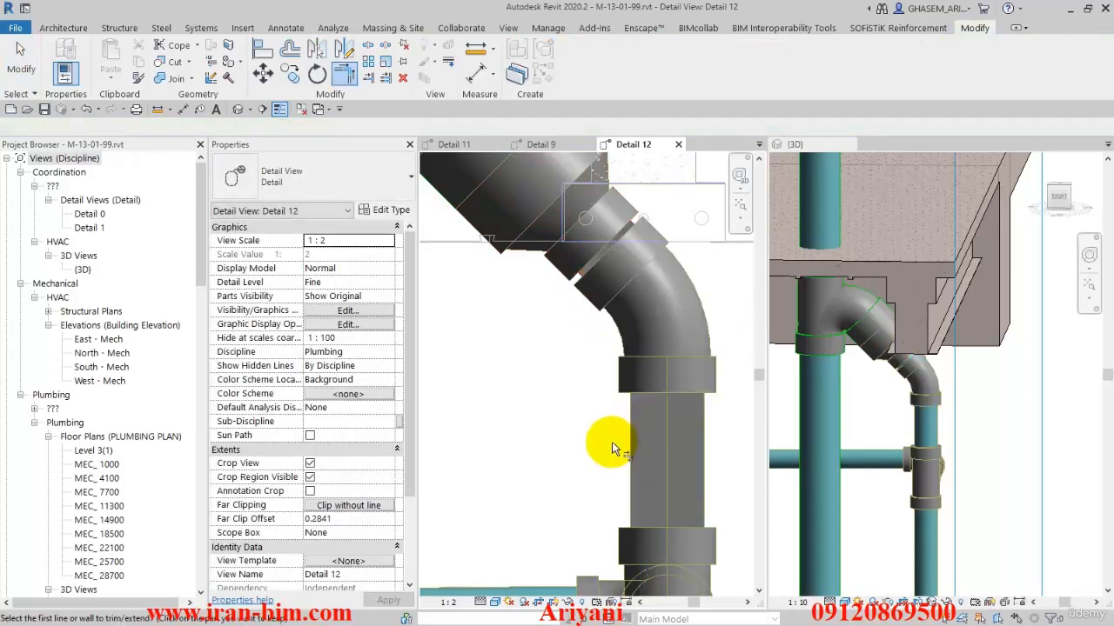
{"action": "key", "text": "Escape"}
Step: Snap the new vent bend's upper end directly onto the reducer, closing the short gap between them
{"action": "scroll", "coordinate": [600, 322], "scroll_direction": "down", "scroll_amount": 2}
{"action": "scroll", "coordinate": [600, 356], "scroll_direction": "up", "scroll_amount": 3}
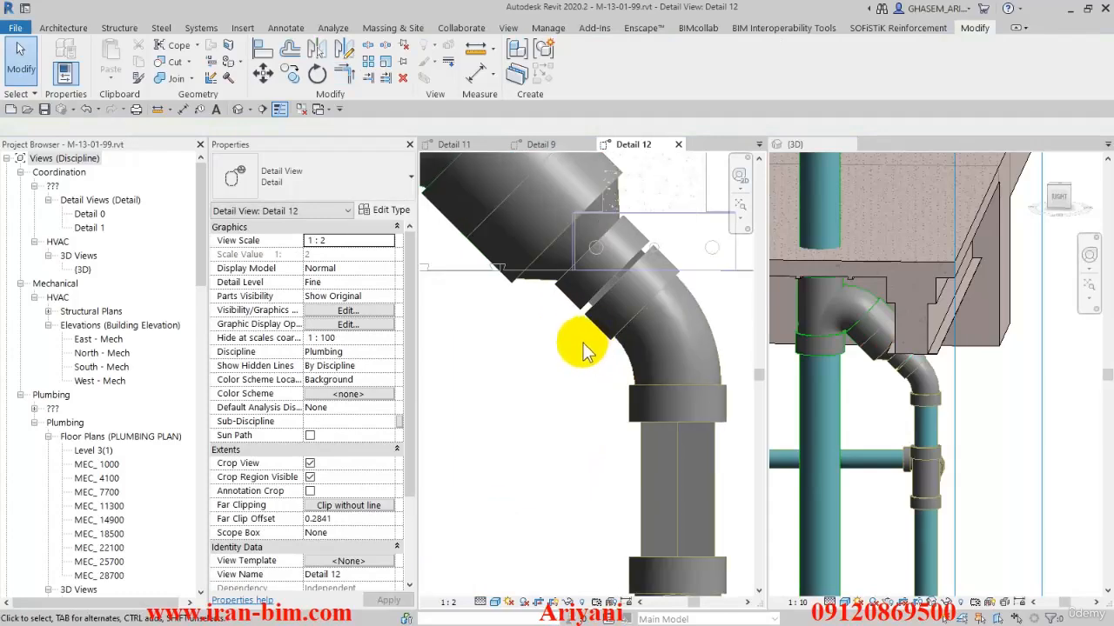
{"action": "left_click", "coordinate": [644, 267]}
{"action": "left_click_drag", "start_coordinate": [621, 272], "coordinate": [617, 267]}
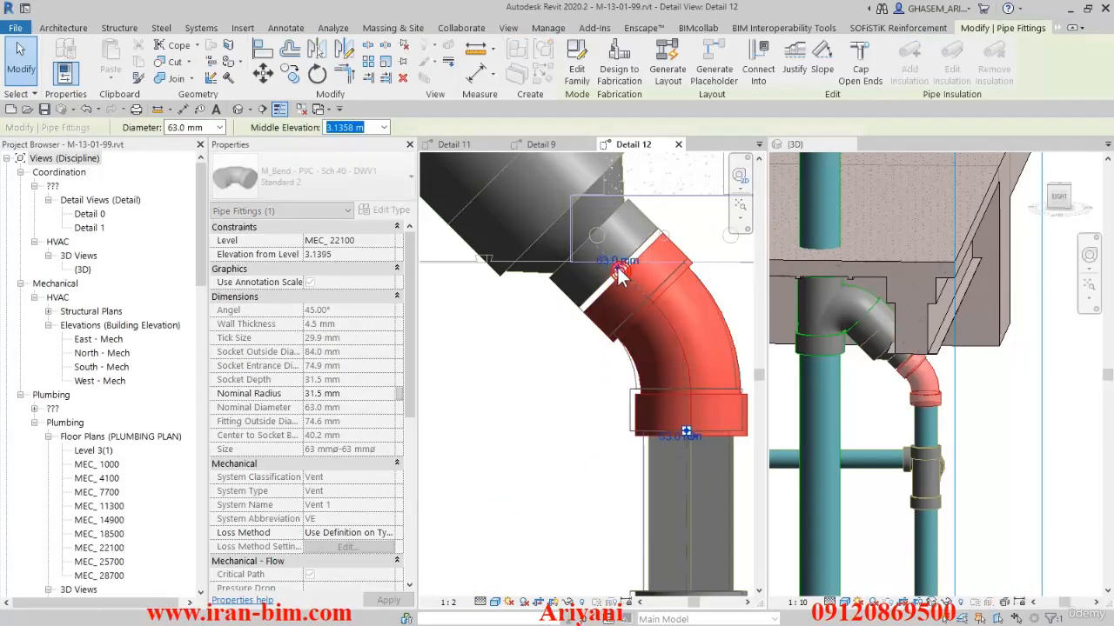
{"action": "left_click", "coordinate": [613, 357]}
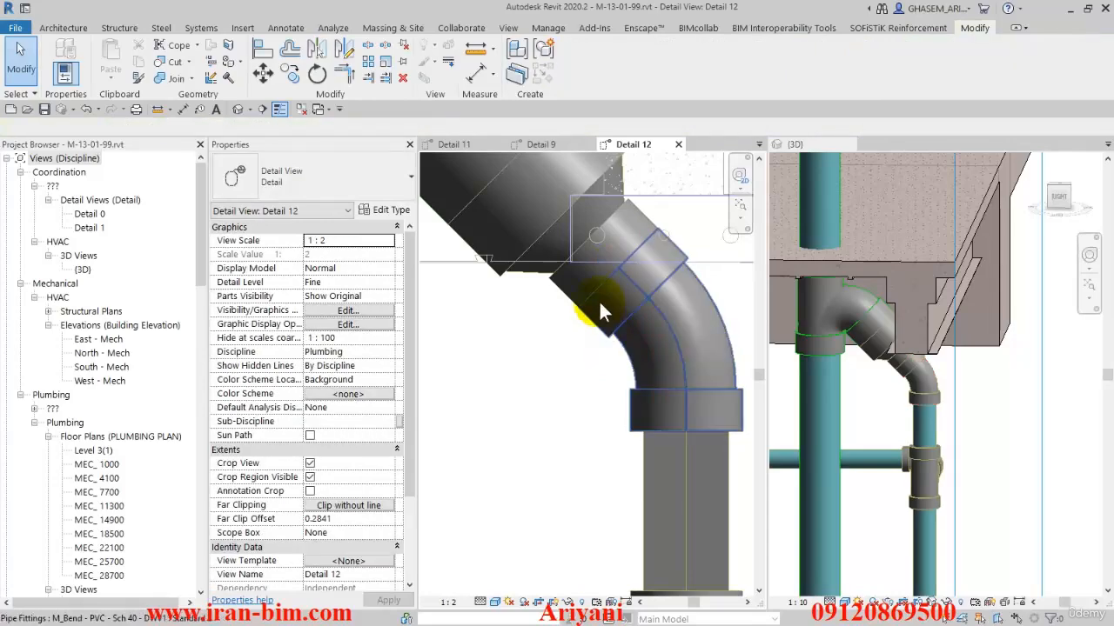
Step: Extend the vertical vent pipe below the tee down to the bottom of the detail view, about 7.2 m long
{"action": "scroll", "coordinate": [598, 299], "scroll_direction": "down", "scroll_amount": 3}
{"action": "scroll", "coordinate": [635, 400], "scroll_direction": "down", "scroll_amount": 5}
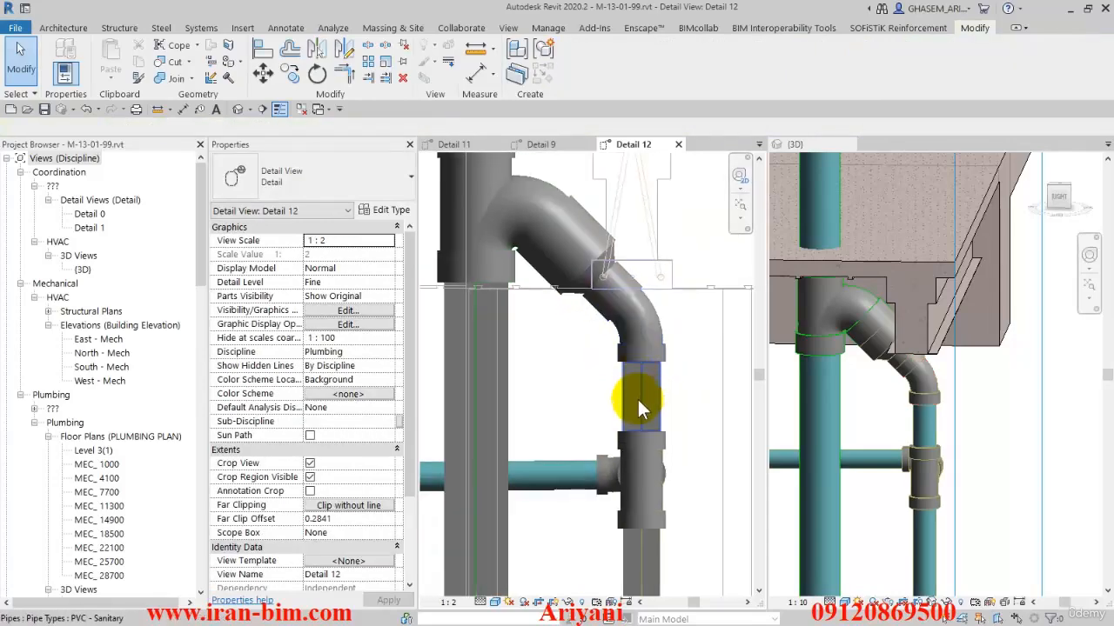
{"action": "mouse_move", "coordinate": [629, 427]}
{"action": "middle_mouse_down"}
{"action": "mouse_move", "coordinate": [642, 475]}
{"action": "mouse_move", "coordinate": [634, 535]}
{"action": "mouse_move", "coordinate": [658, 386]}
{"action": "mouse_move", "coordinate": [652, 429]}
{"action": "middle_mouse_up"}
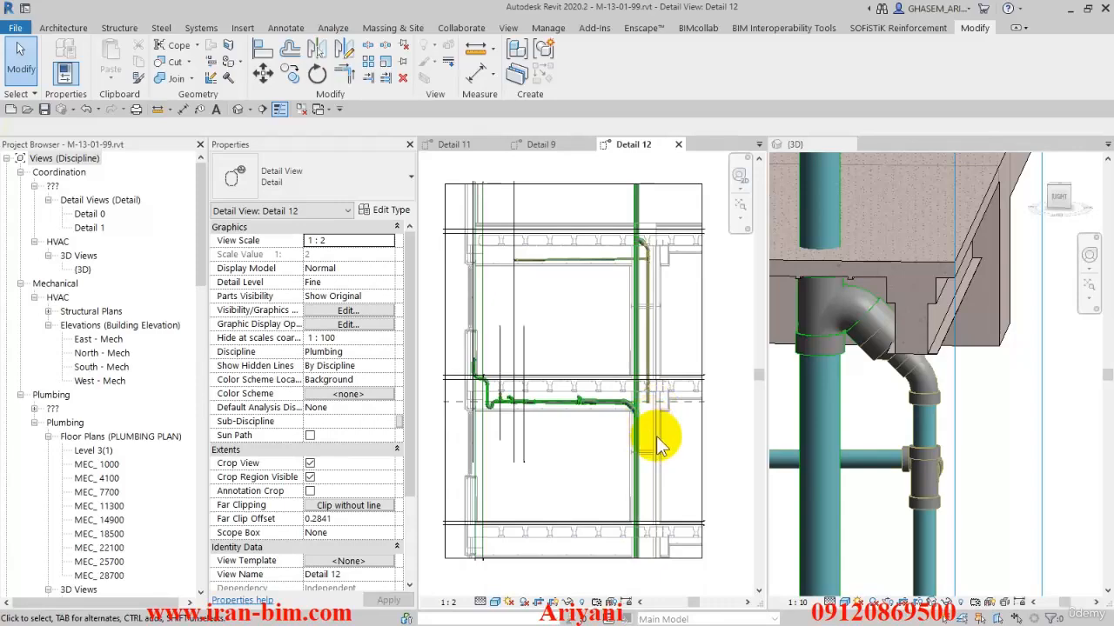
{"action": "left_click_drag", "start_coordinate": [653, 418], "coordinate": [648, 557]}
{"action": "left_click", "coordinate": [648, 557]}
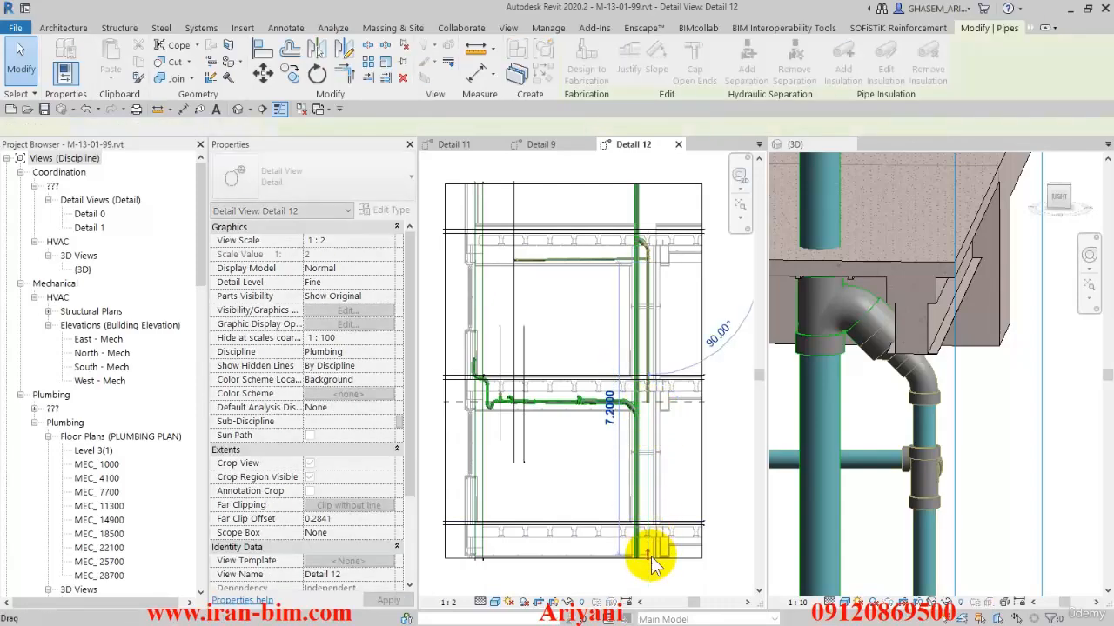
{"action": "key", "text": "Escape"}
{"action": "key", "text": "Escape"}
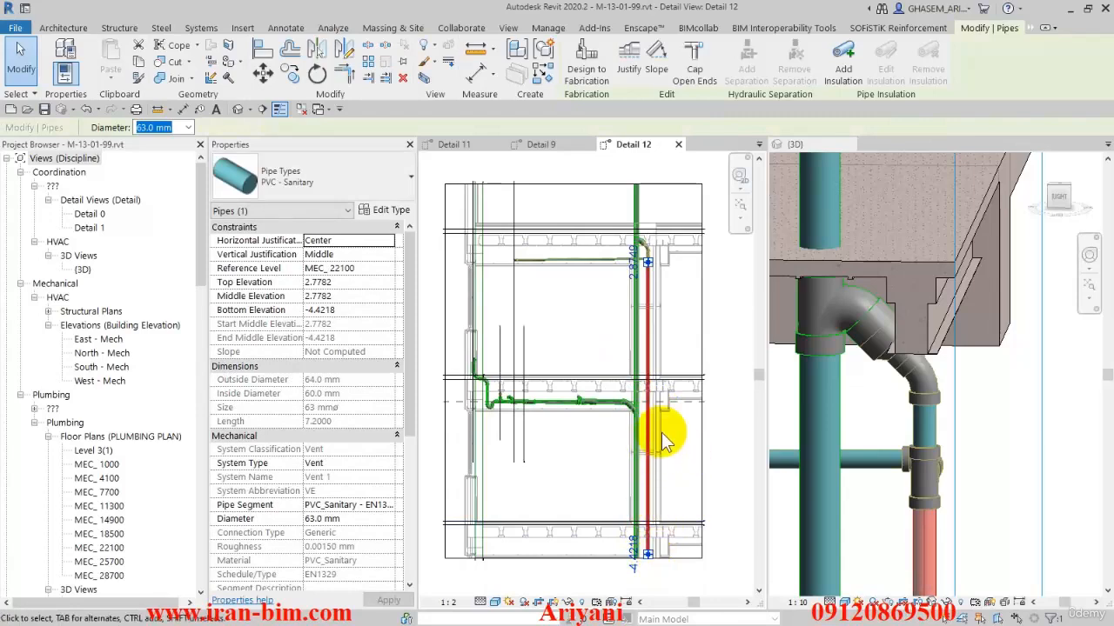
Step: Examine the extended vent riser beside the soil riser across the floors in the 3D and detail views
{"action": "scroll", "coordinate": [835, 448], "scroll_direction": "down", "scroll_amount": 4}
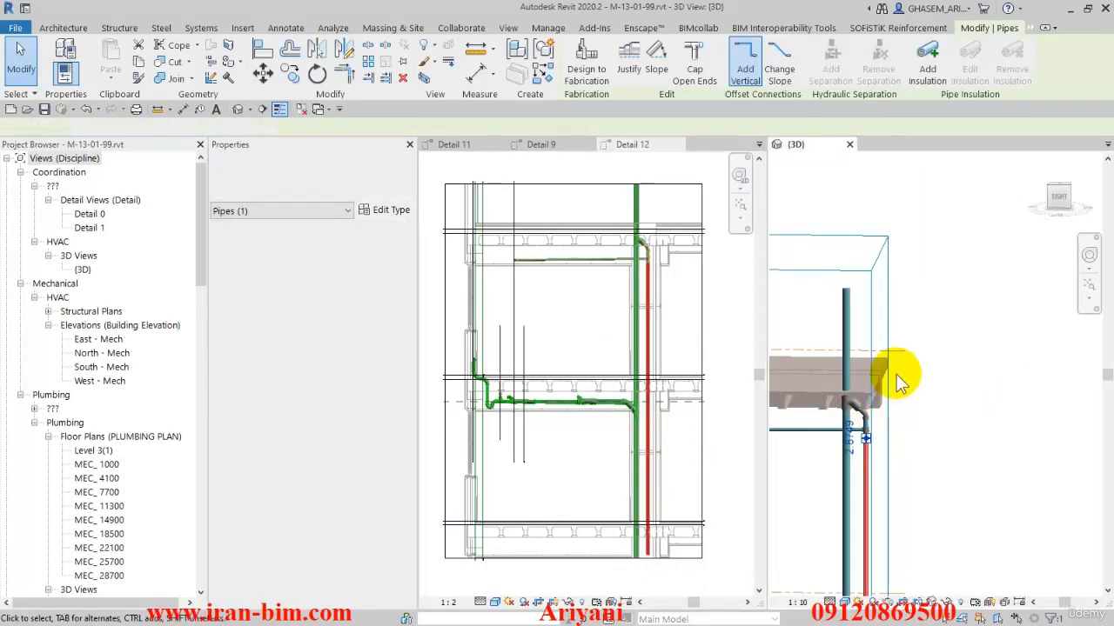
{"action": "scroll", "coordinate": [896, 376], "scroll_direction": "down", "scroll_amount": 1}
{"action": "scroll", "coordinate": [656, 401], "scroll_direction": "down", "scroll_amount": 1}
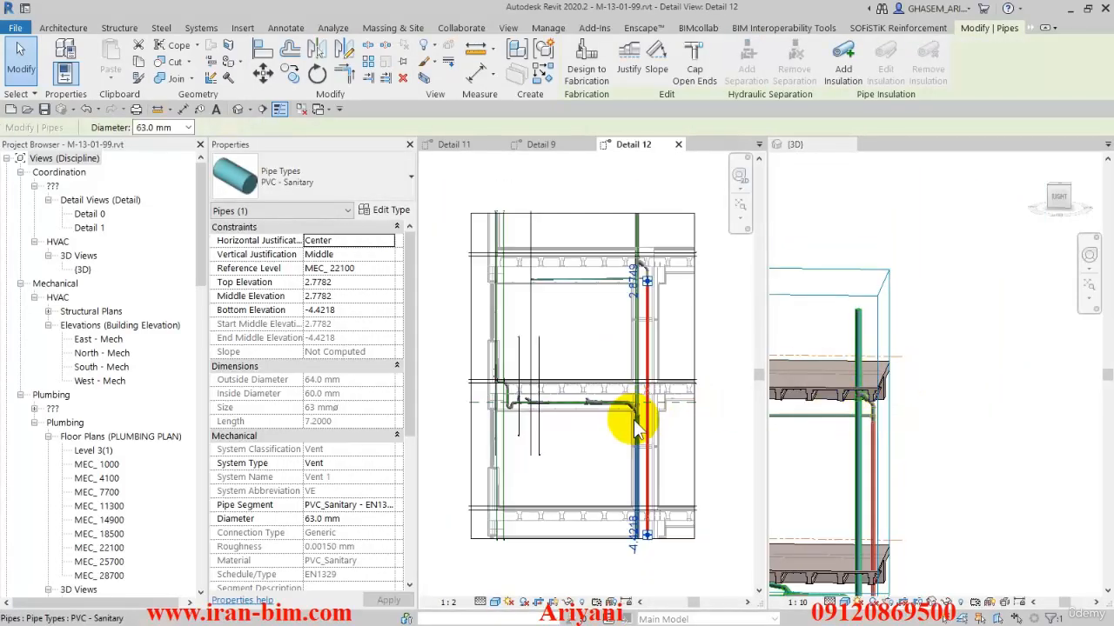
{"action": "middle_click_drag", "start_coordinate": [633, 416], "coordinate": [608, 415]}
{"action": "left_click", "coordinate": [596, 337]}
{"action": "scroll", "coordinate": [574, 393], "scroll_direction": "up", "scroll_amount": 5}
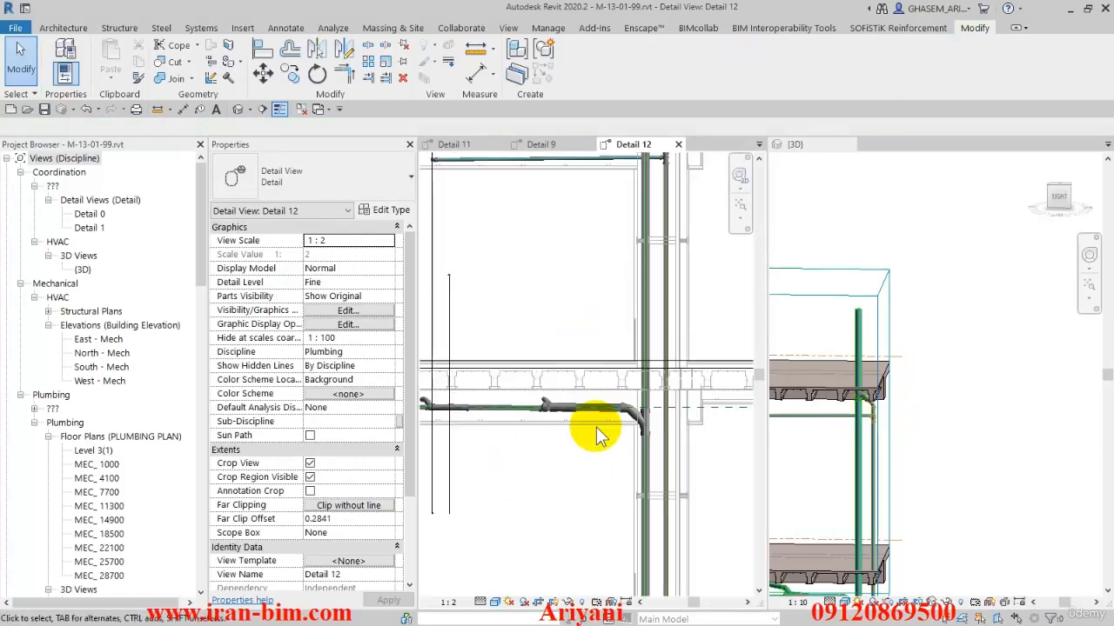
{"action": "middle_click_drag", "start_coordinate": [581, 467], "coordinate": [576, 355]}
{"action": "scroll", "coordinate": [579, 444], "scroll_direction": "down", "scroll_amount": 1}
{"action": "middle_click_drag", "start_coordinate": [604, 483], "coordinate": [649, 485]}
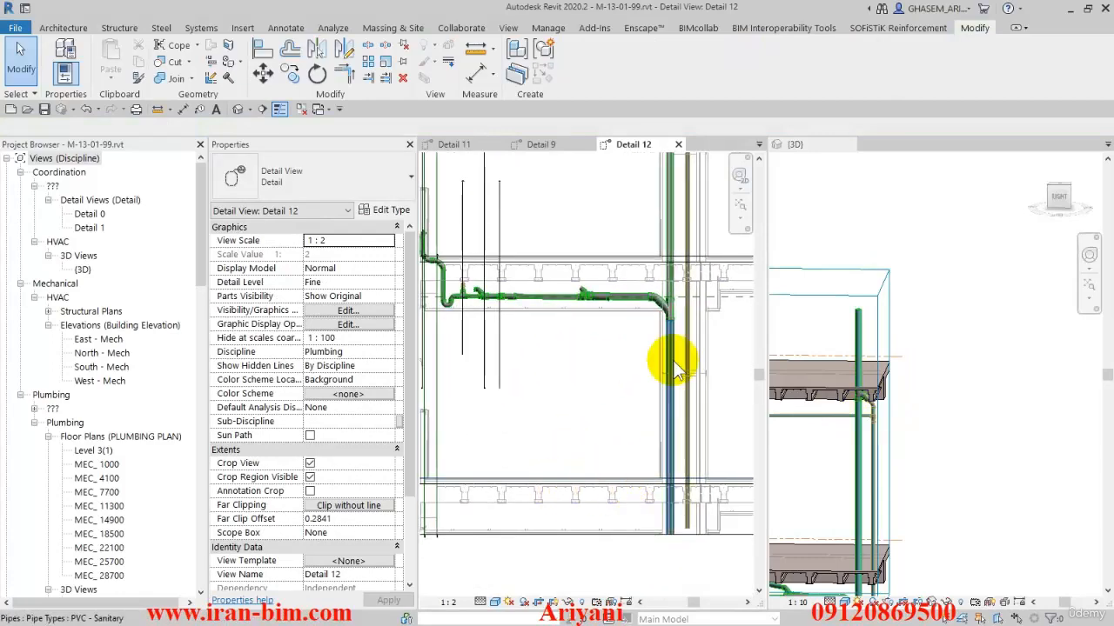
{"action": "middle_click_drag", "start_coordinate": [669, 361], "coordinate": [623, 393]}
{"action": "scroll", "coordinate": [639, 348], "scroll_direction": "down", "scroll_amount": 2}
{"action": "middle_click_drag", "start_coordinate": [599, 500], "coordinate": [619, 421]}
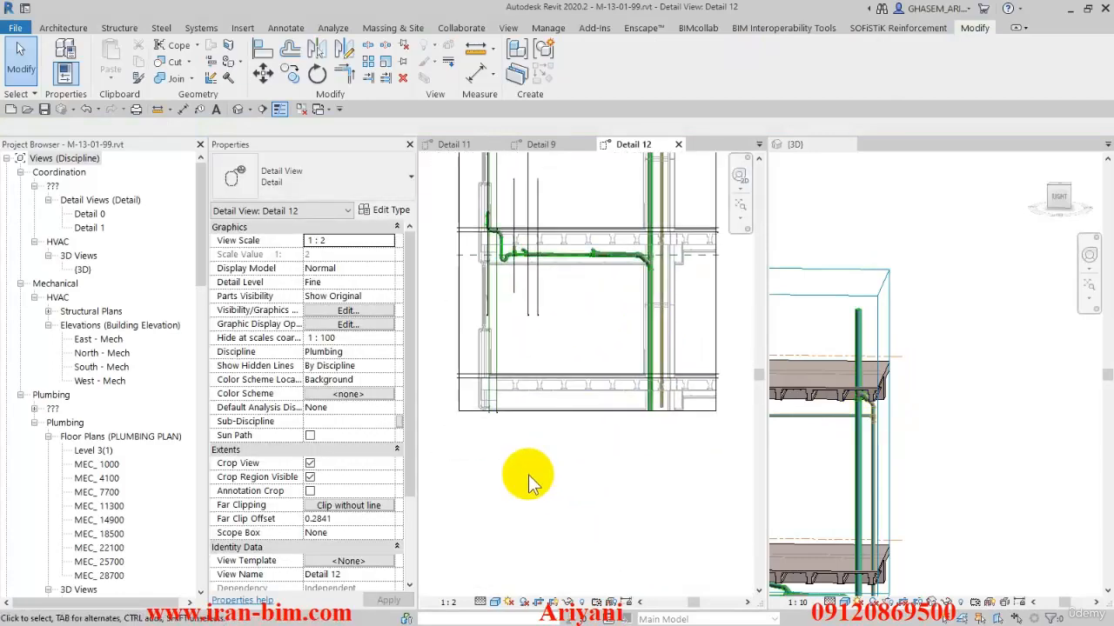
{"action": "scroll", "coordinate": [612, 394], "scroll_direction": "up", "scroll_amount": 3}
{"action": "middle_click_drag", "start_coordinate": [701, 410], "coordinate": [665, 579]}
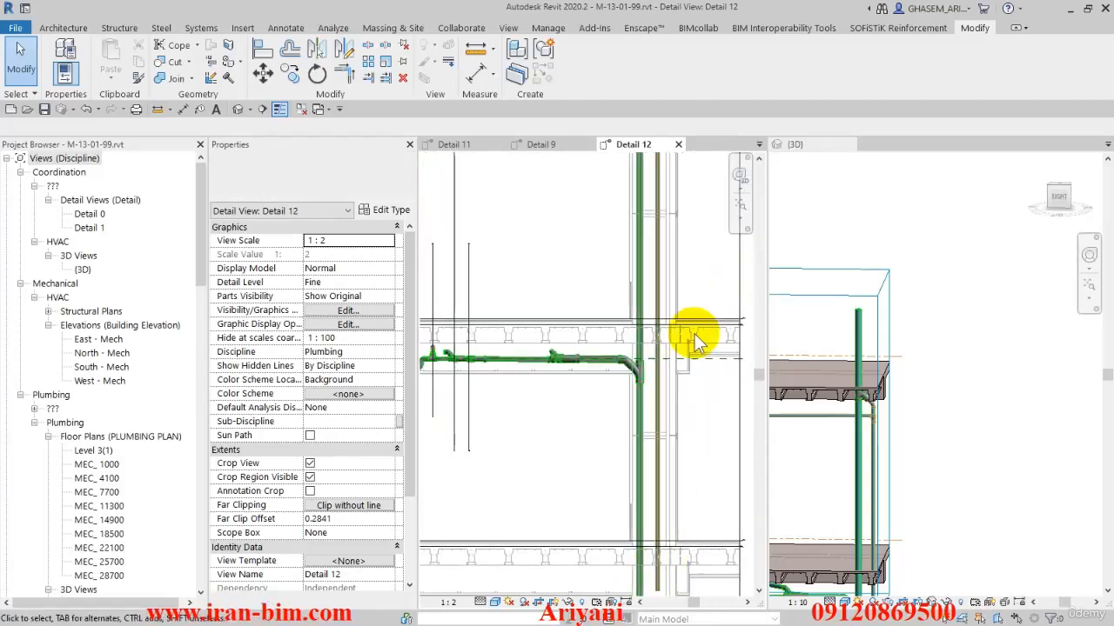
{"action": "middle_click_drag", "start_coordinate": [694, 278], "coordinate": [688, 526]}
{"action": "scroll", "coordinate": [659, 366], "scroll_direction": "up", "scroll_amount": 2}
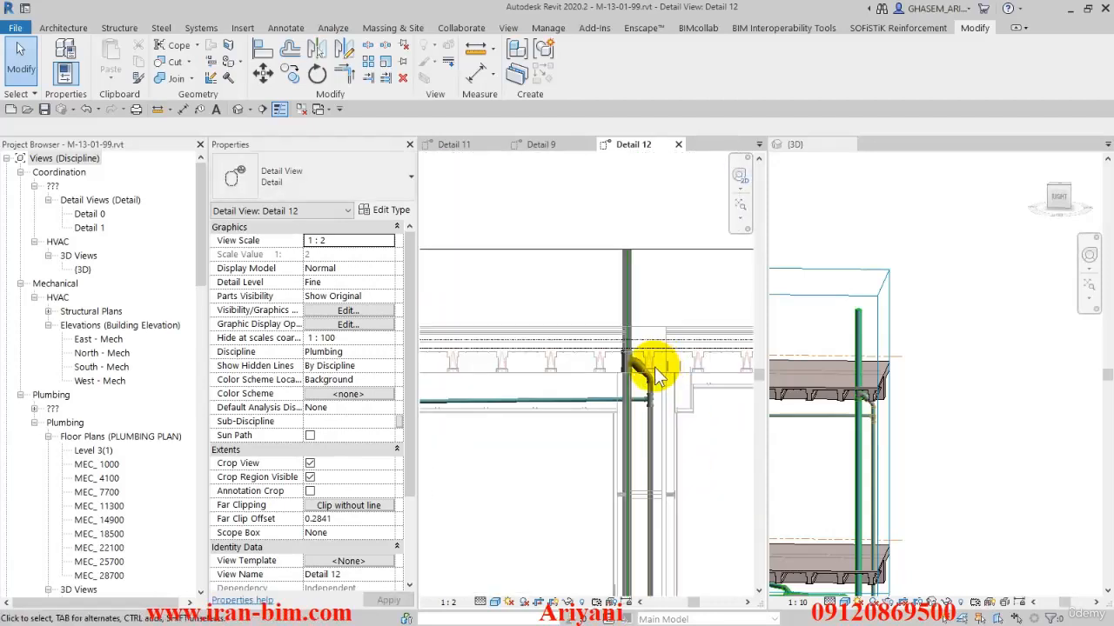
Step: Extend the Detail 12 crop region upward to include the levels above the top of the soil riser
{"action": "left_click", "coordinate": [609, 250]}
{"action": "scroll", "coordinate": [604, 249], "scroll_direction": "down", "scroll_amount": 3}
{"action": "left_click_drag", "start_coordinate": [565, 352], "coordinate": [561, 240]}
{"action": "left_click", "coordinate": [575, 346]}
{"action": "left_click_drag", "start_coordinate": [563, 350], "coordinate": [561, 228]}
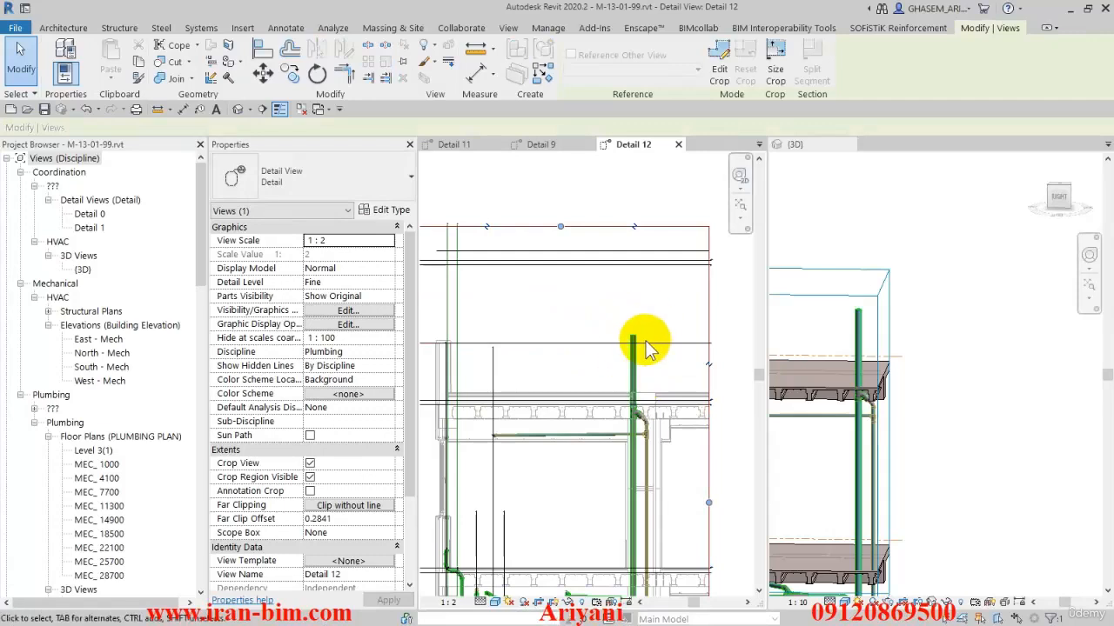
Step: Check the whole Detail 12 crop region, then inspect the riser pair and both floor slabs from an isometric 3D angle
{"action": "scroll", "coordinate": [597, 365], "scroll_direction": "down", "scroll_amount": 3}
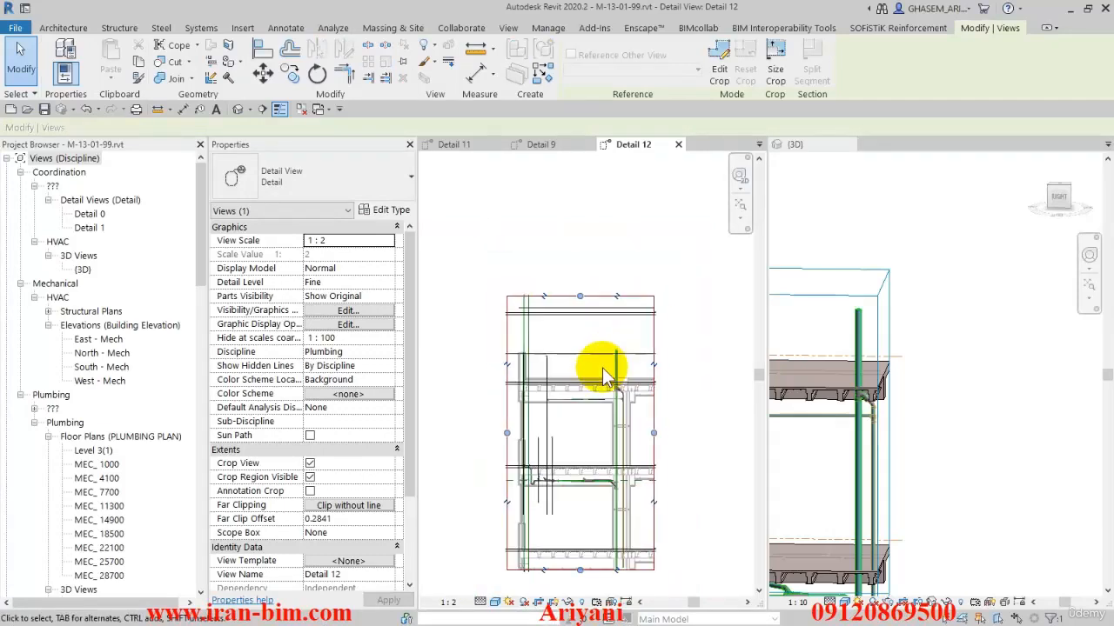
{"action": "left_click", "coordinate": [862, 323]}
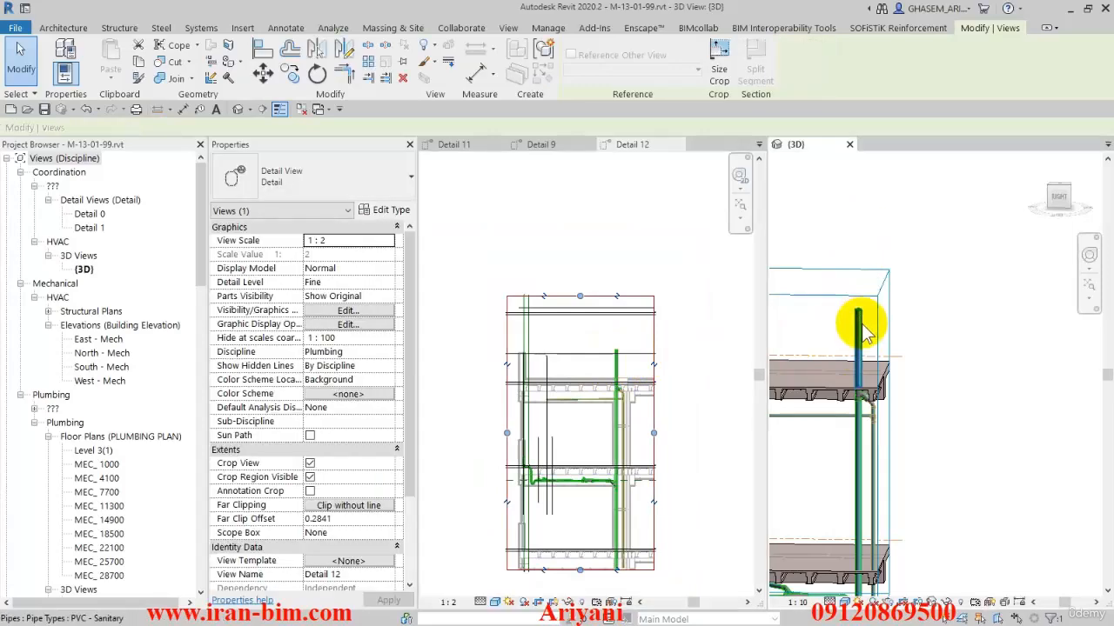
{"action": "middle_click_drag", "start_coordinate": [861, 324], "coordinate": [775, 326], "text": "shift"}
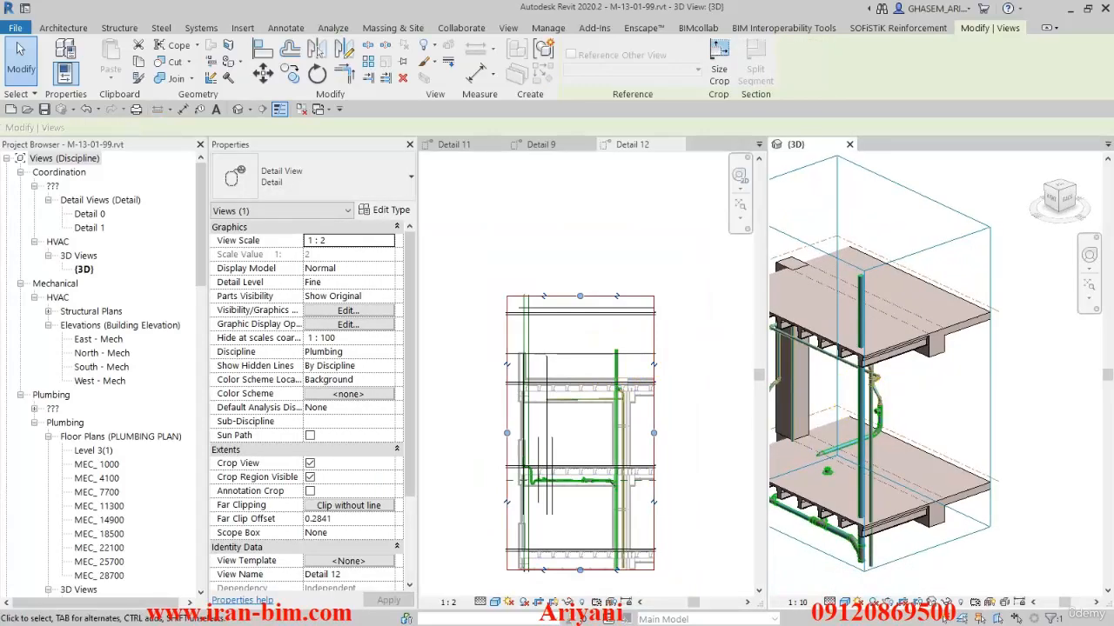
Step: Switch to the AutoCAD plan MEC-40135316.dwg and examine the kitchen drainage layout with its 2" UP points, 3" floor drain and vent lines
{"action": "left_click_drag", "start_coordinate": [1113, 266], "coordinate": [626, 7]}
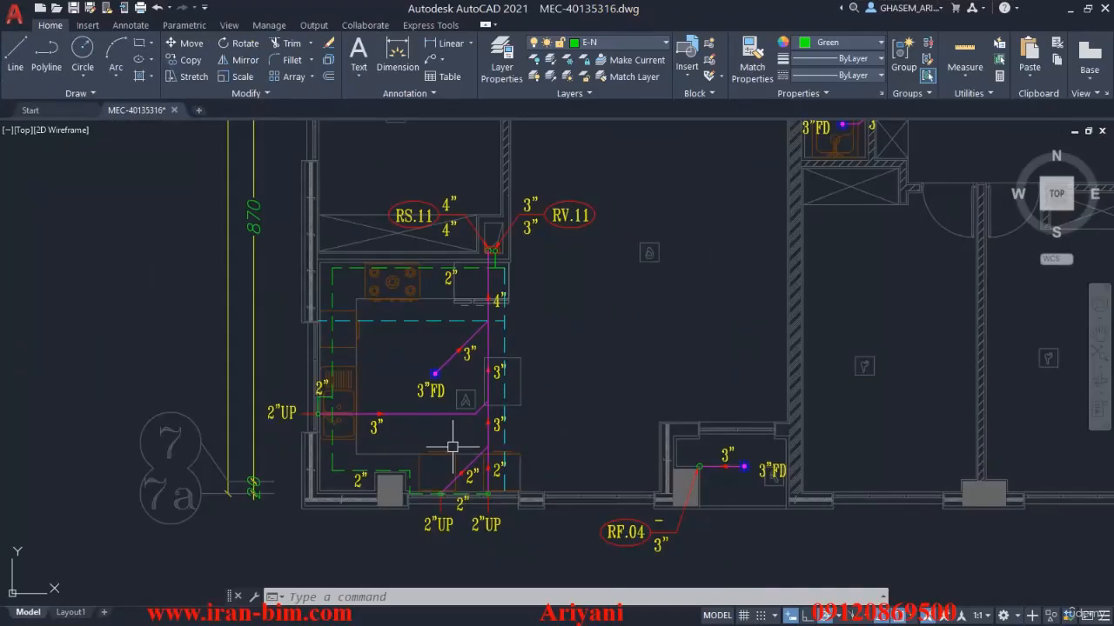
{"action": "scroll", "coordinate": [421, 435], "scroll_direction": "up", "scroll_amount": 4}
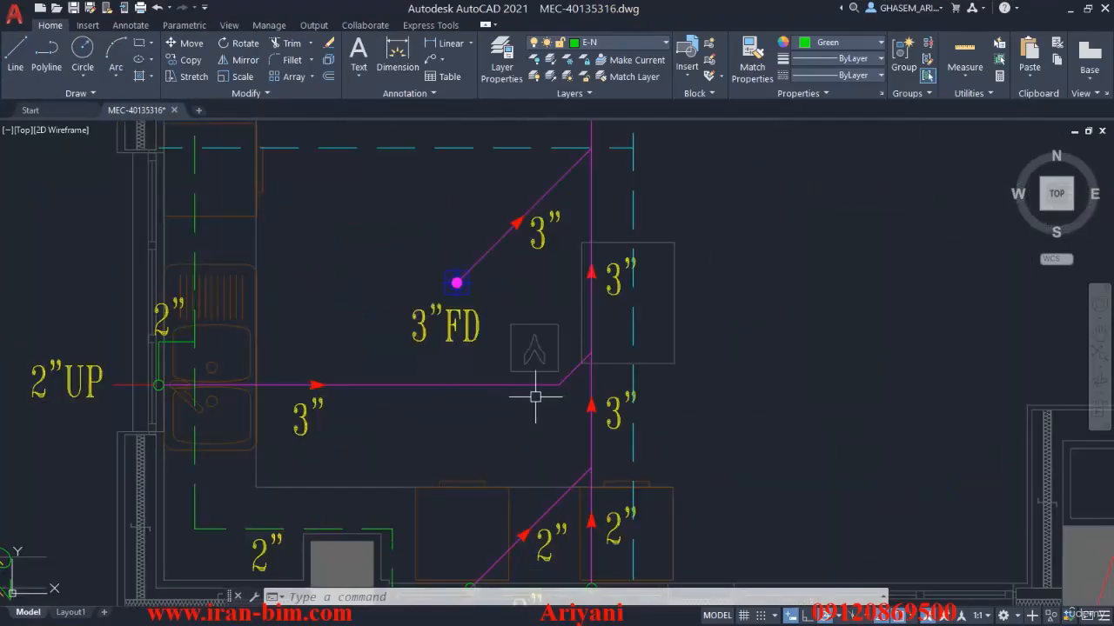
{"action": "scroll", "coordinate": [435, 380], "scroll_direction": "down", "scroll_amount": 1}
{"action": "scroll", "coordinate": [348, 383], "scroll_direction": "up", "scroll_amount": 1}
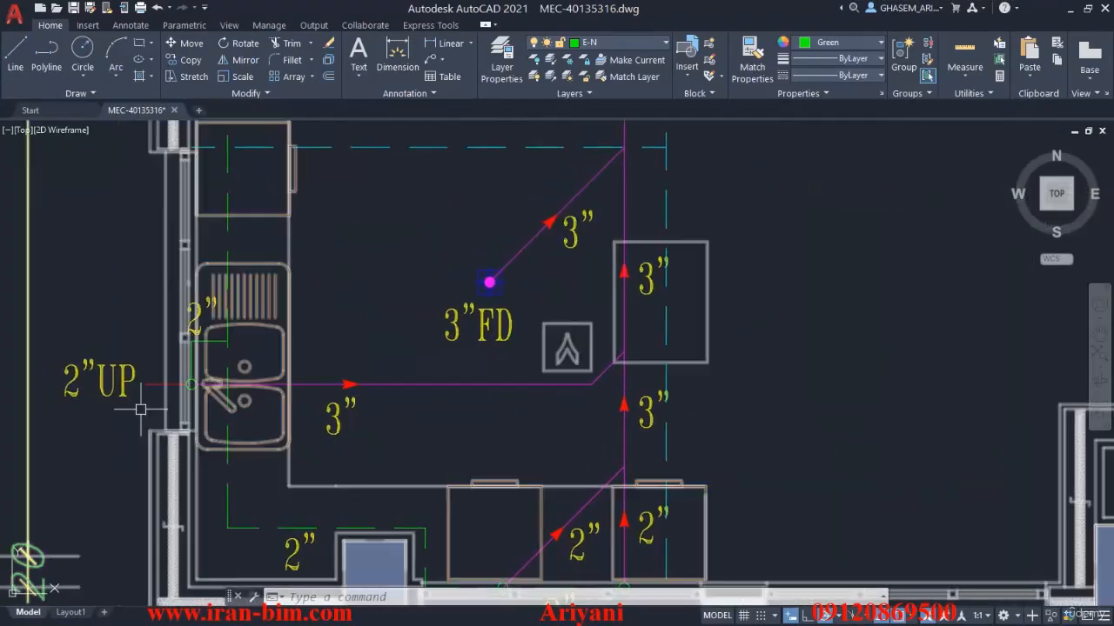
{"action": "scroll", "coordinate": [146, 408], "scroll_direction": "up", "scroll_amount": 2}
{"action": "scroll", "coordinate": [261, 380], "scroll_direction": "down", "scroll_amount": 4}
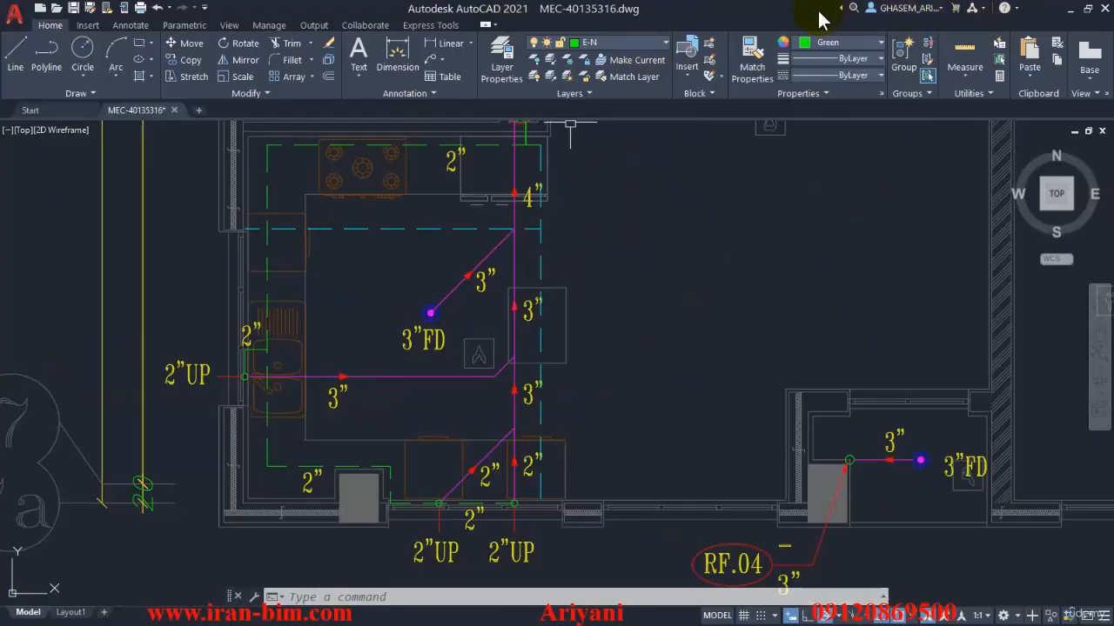
Step: Switch back to Revit and examine in 3D the fixture branches, their vent offsets and the sanitary tee connections beneath the lower slab
{"action": "left_click_drag", "start_coordinate": [820, 11], "coordinate": [1032, 98]}
{"action": "left_click", "coordinate": [561, 239]}
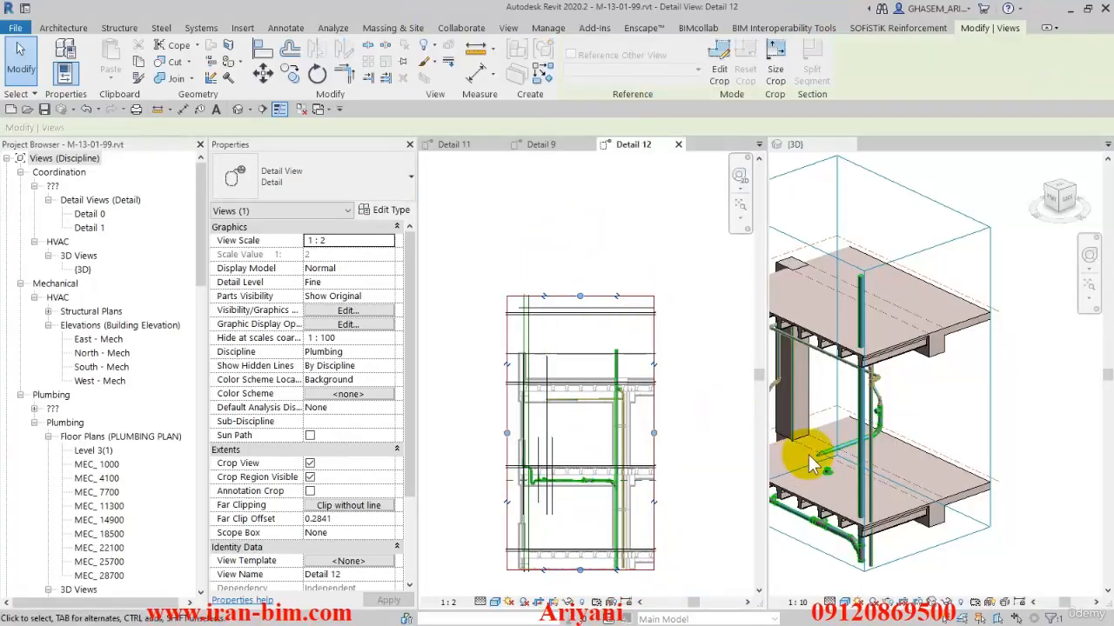
{"action": "left_click", "coordinate": [853, 471]}
{"action": "scroll", "coordinate": [964, 403], "scroll_direction": "up", "scroll_amount": 5}
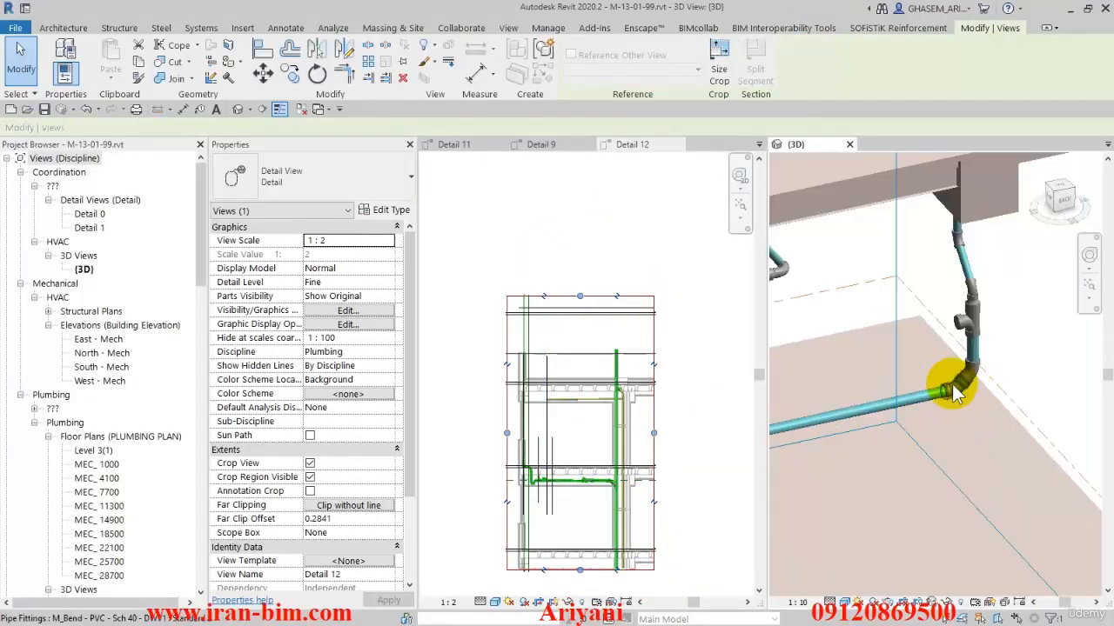
{"action": "middle_click_drag", "start_coordinate": [981, 383], "coordinate": [817, 361], "text": "shift"}
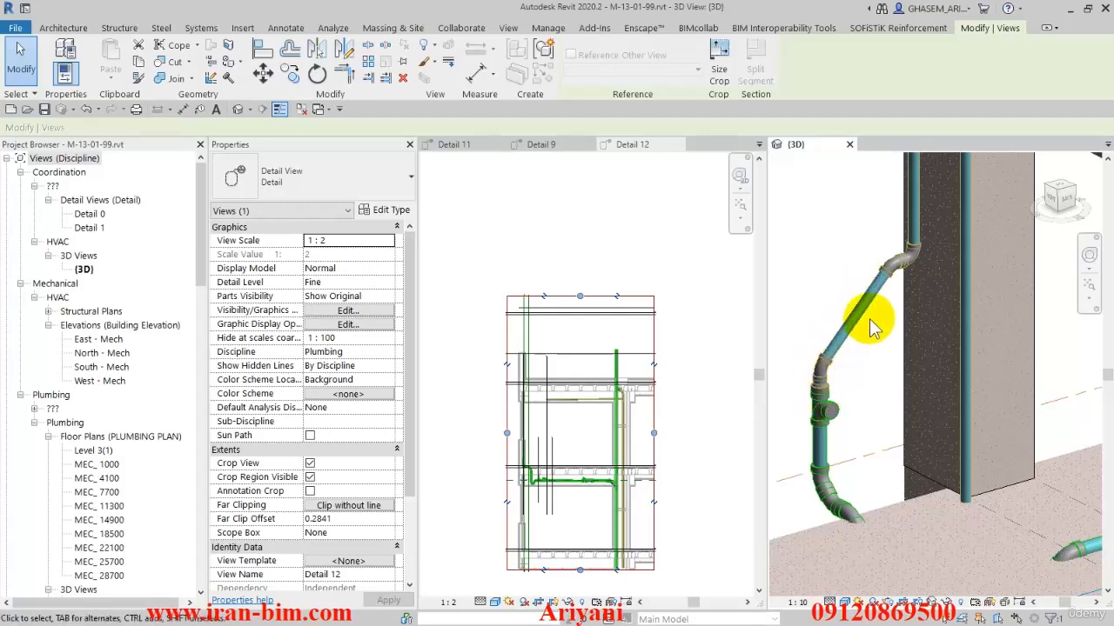
{"action": "scroll", "coordinate": [870, 326], "scroll_direction": "down", "scroll_amount": 4}
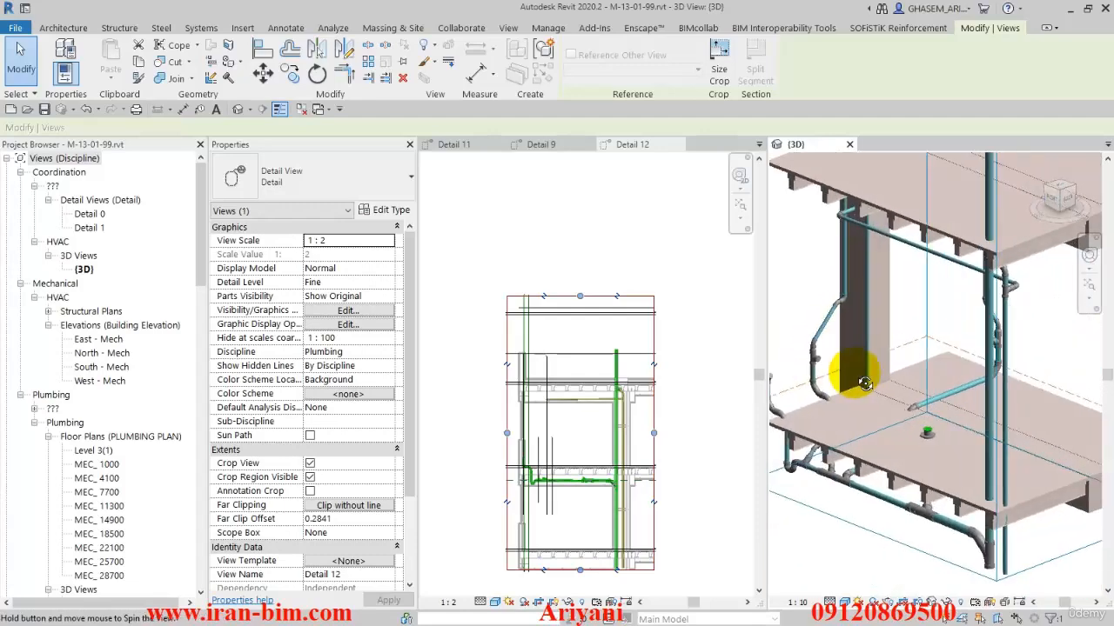
{"action": "scroll", "coordinate": [828, 416], "scroll_direction": "up", "scroll_amount": 5}
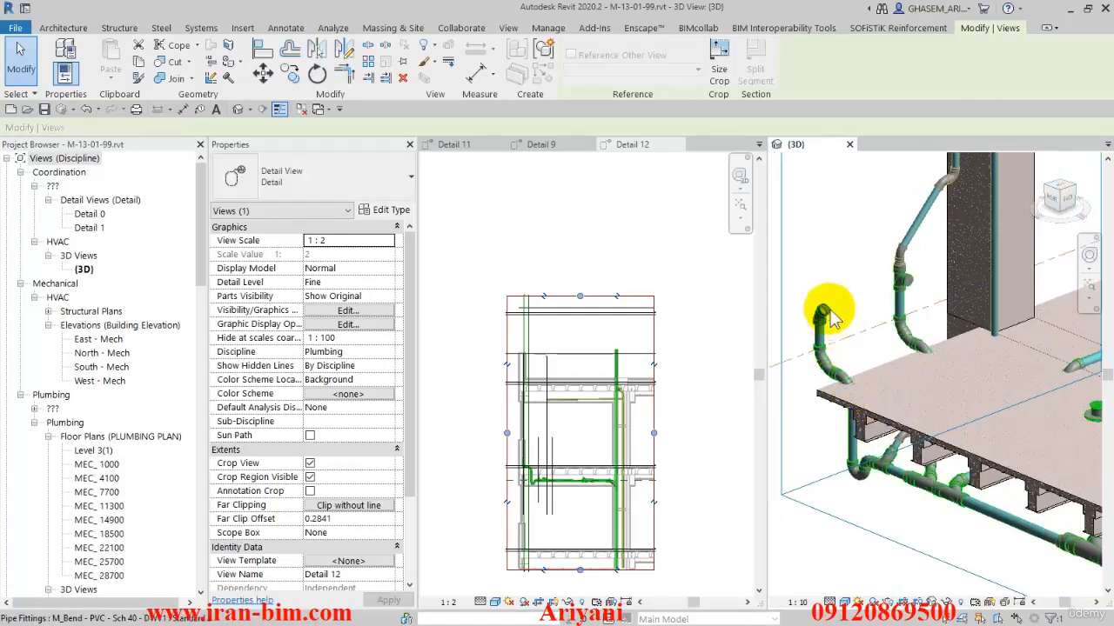
{"action": "scroll", "coordinate": [848, 474], "scroll_direction": "up", "scroll_amount": 2}
{"action": "scroll", "coordinate": [851, 474], "scroll_direction": "up", "scroll_amount": 2}
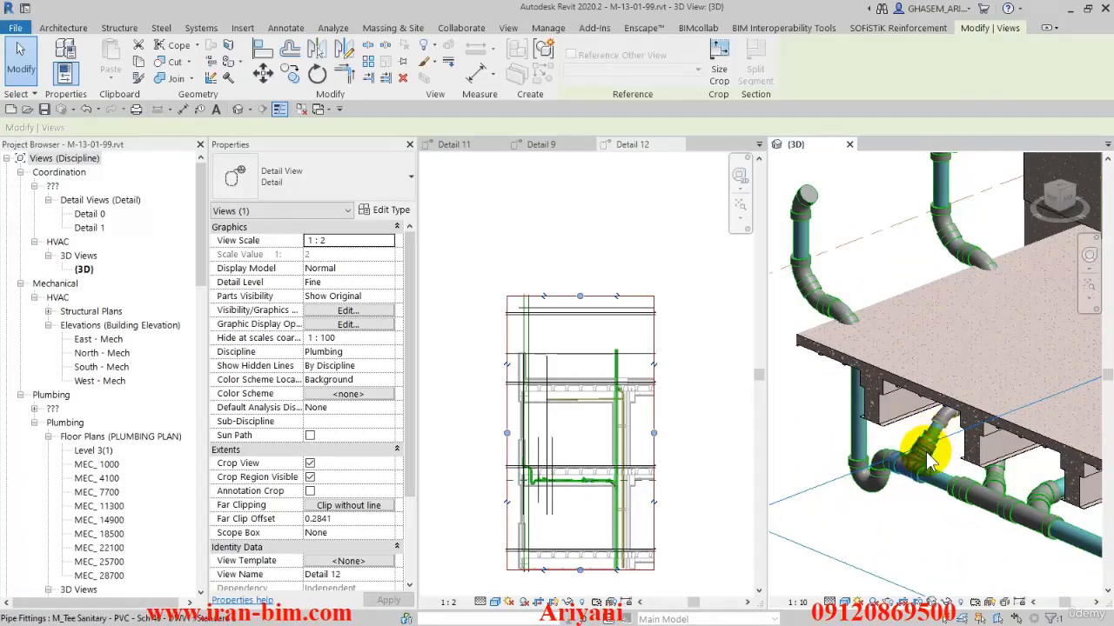
{"action": "mouse_move", "coordinate": [930, 446]}
{"action": "middle_mouse_down", "text": "shift"}
{"action": "mouse_move", "coordinate": [947, 453]}
{"action": "mouse_move", "coordinate": [939, 444]}
{"action": "middle_mouse_up", "text": "shift"}
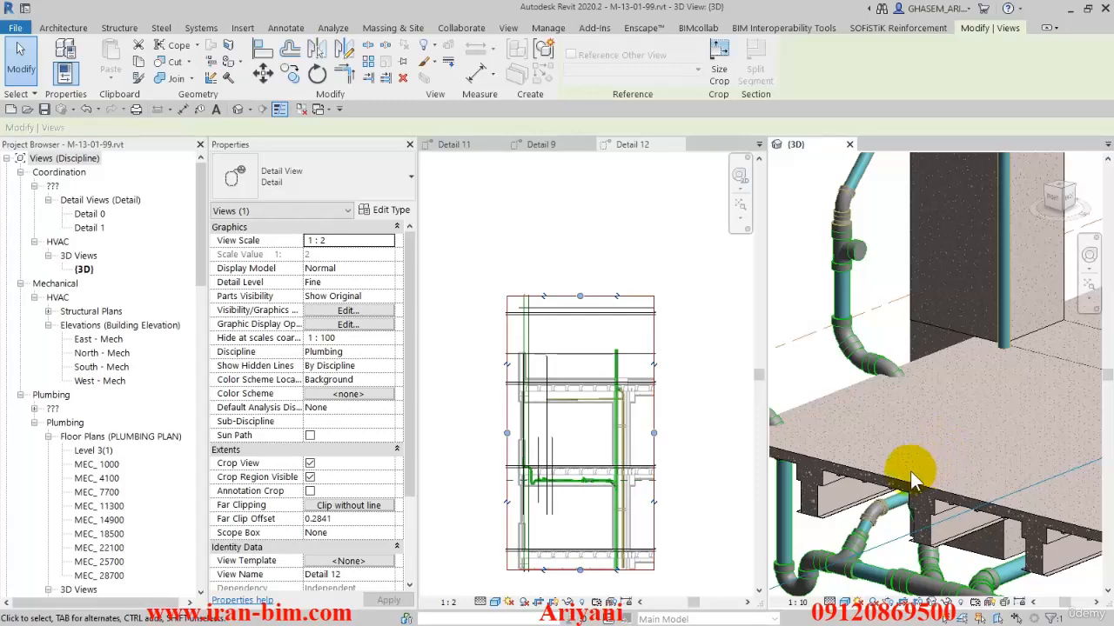
{"action": "scroll", "coordinate": [910, 470], "scroll_direction": "down", "scroll_amount": 3}
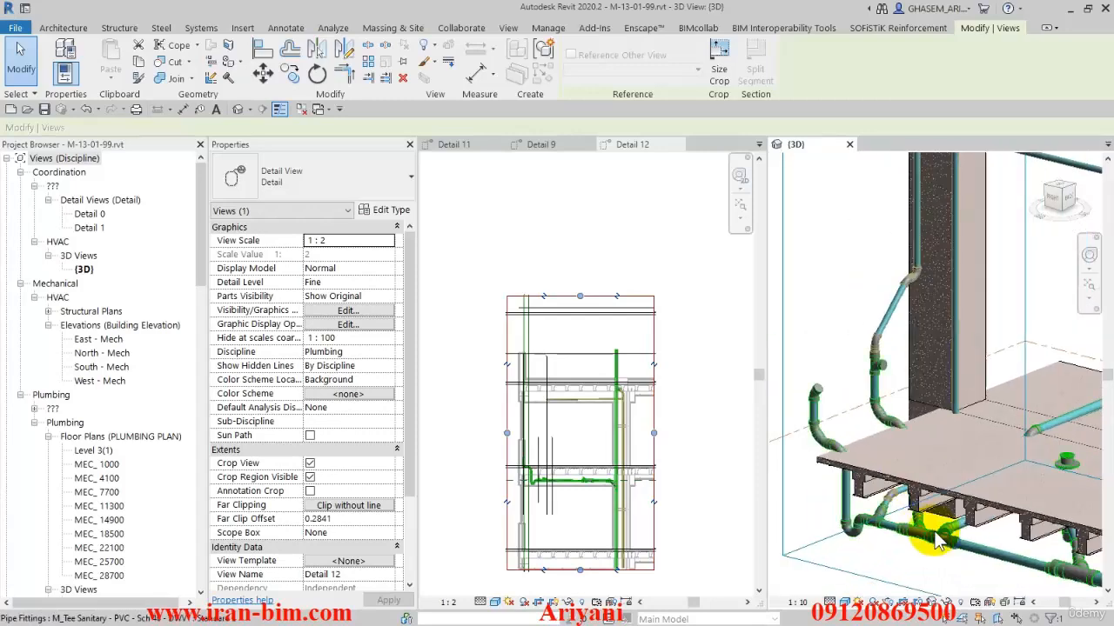
{"action": "middle_click_drag", "start_coordinate": [934, 535], "coordinate": [910, 529], "text": "shift"}
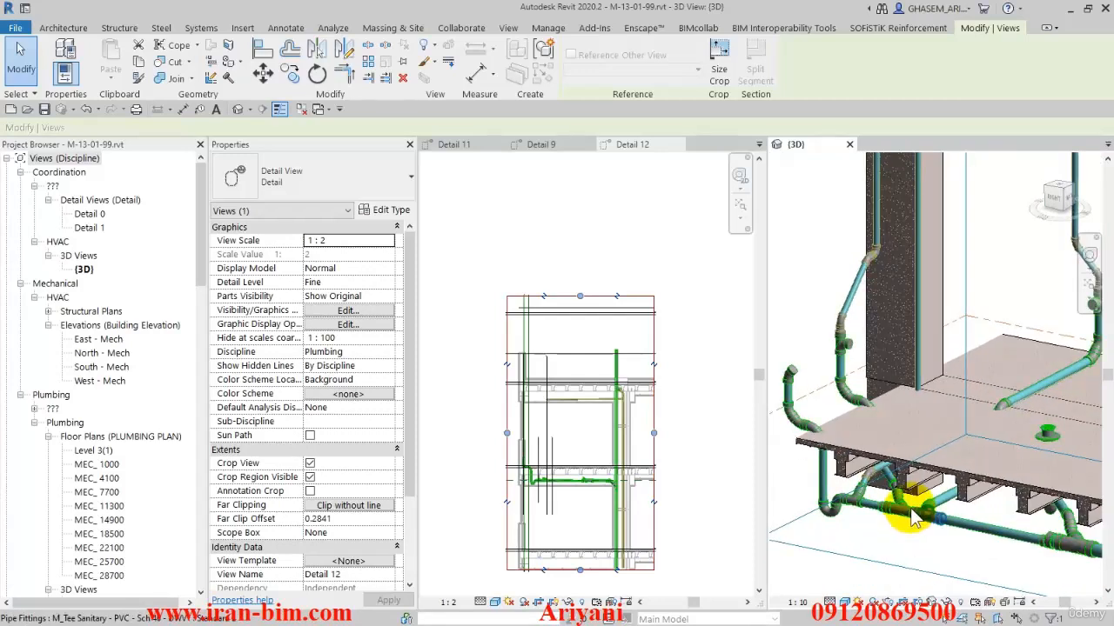